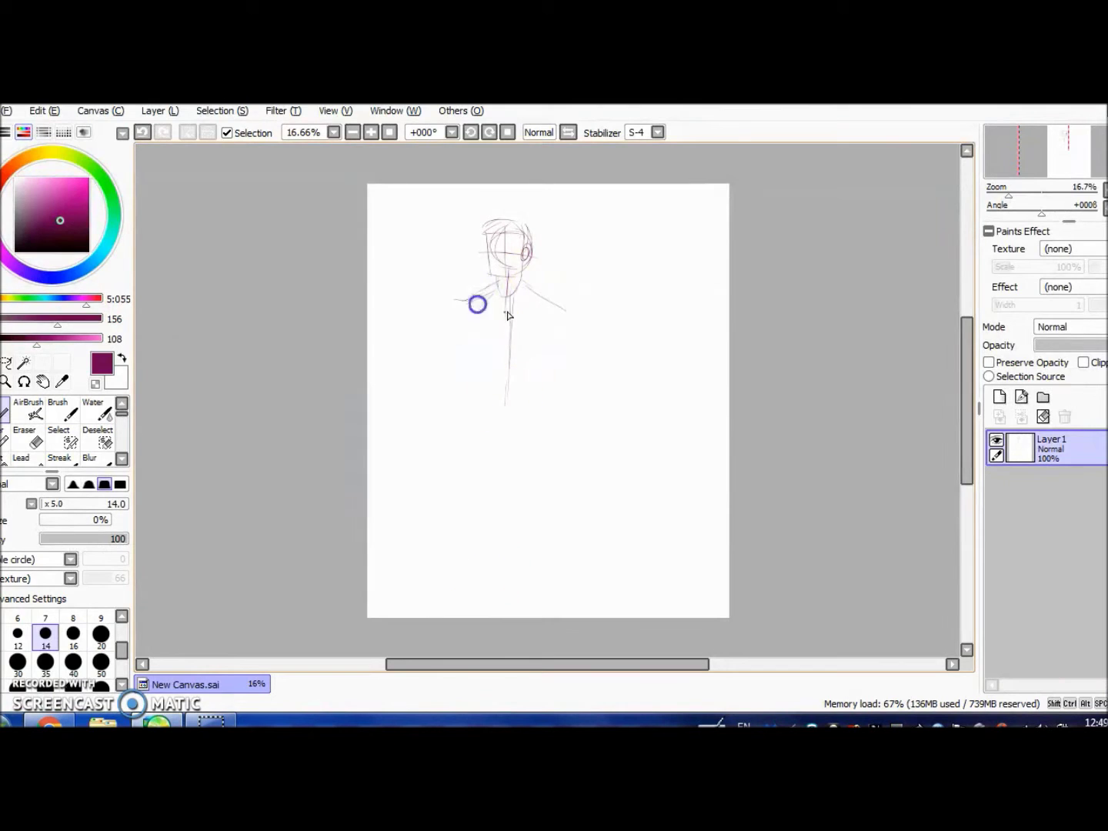
Step: Rough in the torso, waist and fish tail of the standing figure with thin dark magenta construction lines
mouse_move(467, 340)
mouse_down()
mouse_move(531, 364)
mouse_move(543, 357)
mouse_move(472, 395)
mouse_move(503, 419)
mouse_up()
drag(469, 373, 497, 420)
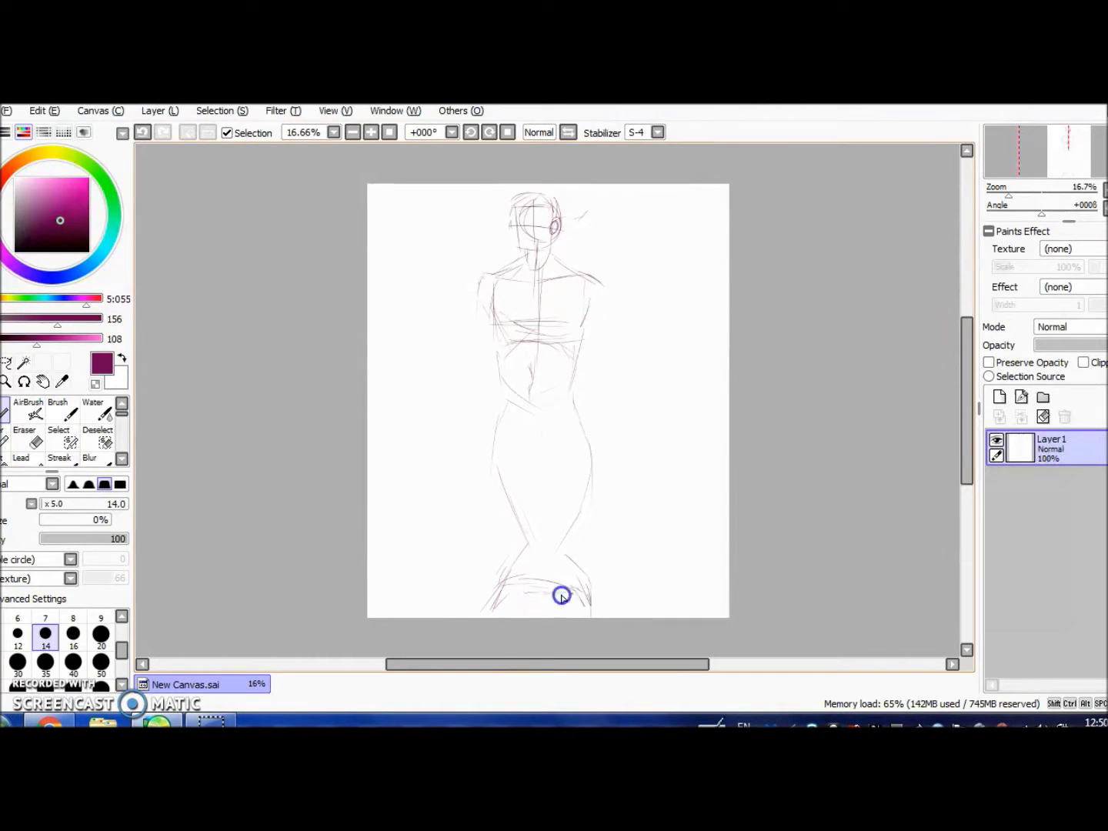
drag(562, 593, 565, 545)
drag(586, 309, 565, 323)
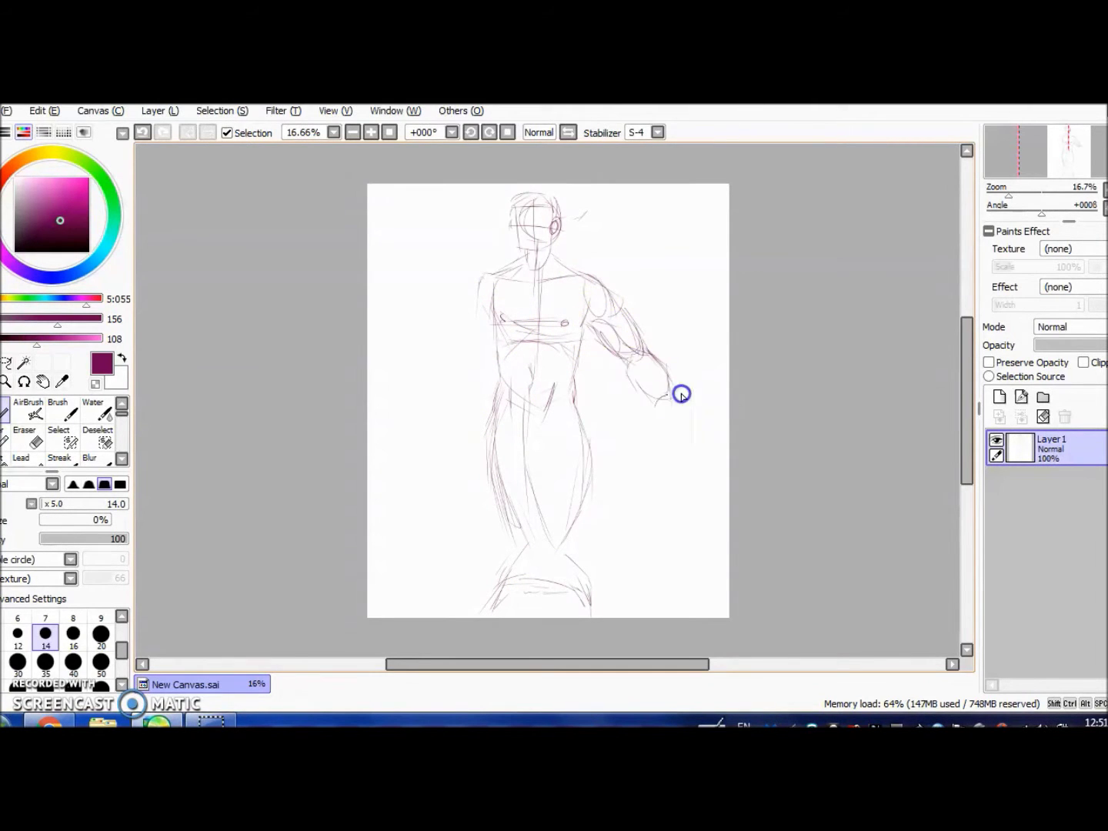
Step: Sketch both forearms and outstretched hands, undoing the misplaced wrist stroke
mouse_move(668, 391)
mouse_down()
mouse_move(692, 380)
mouse_move(660, 424)
mouse_up()
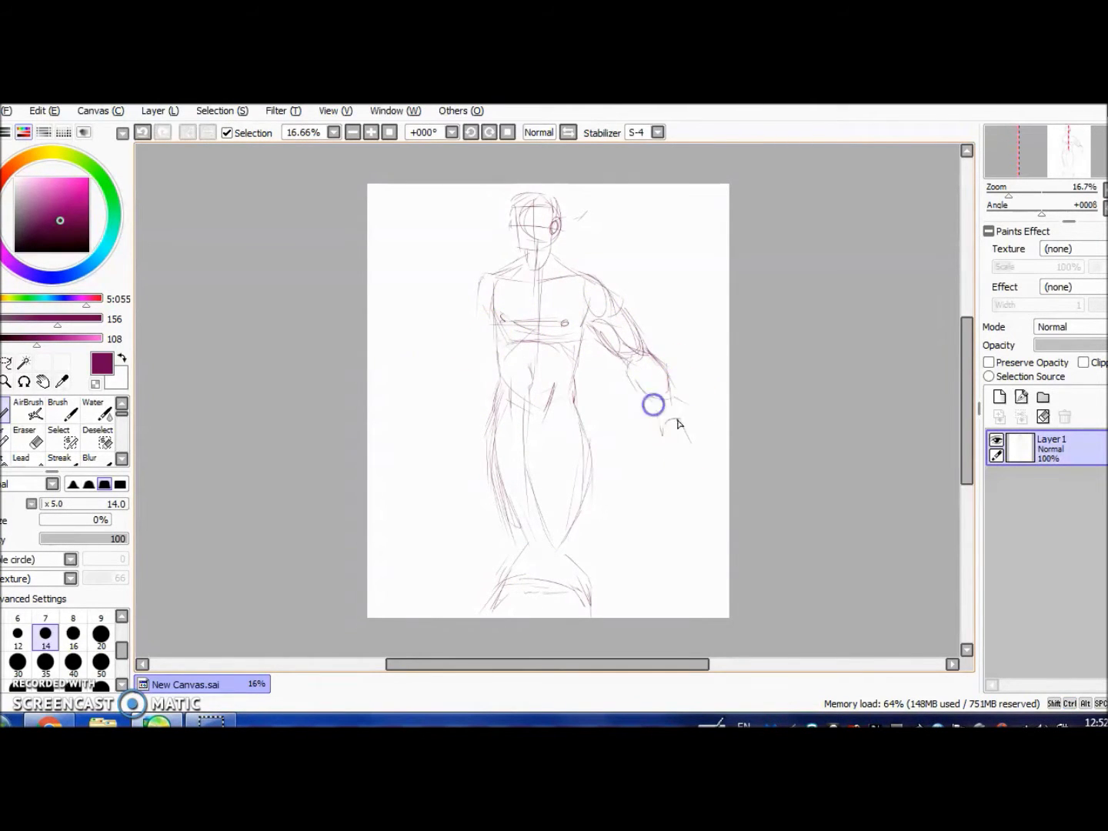
key(ctrl+z)
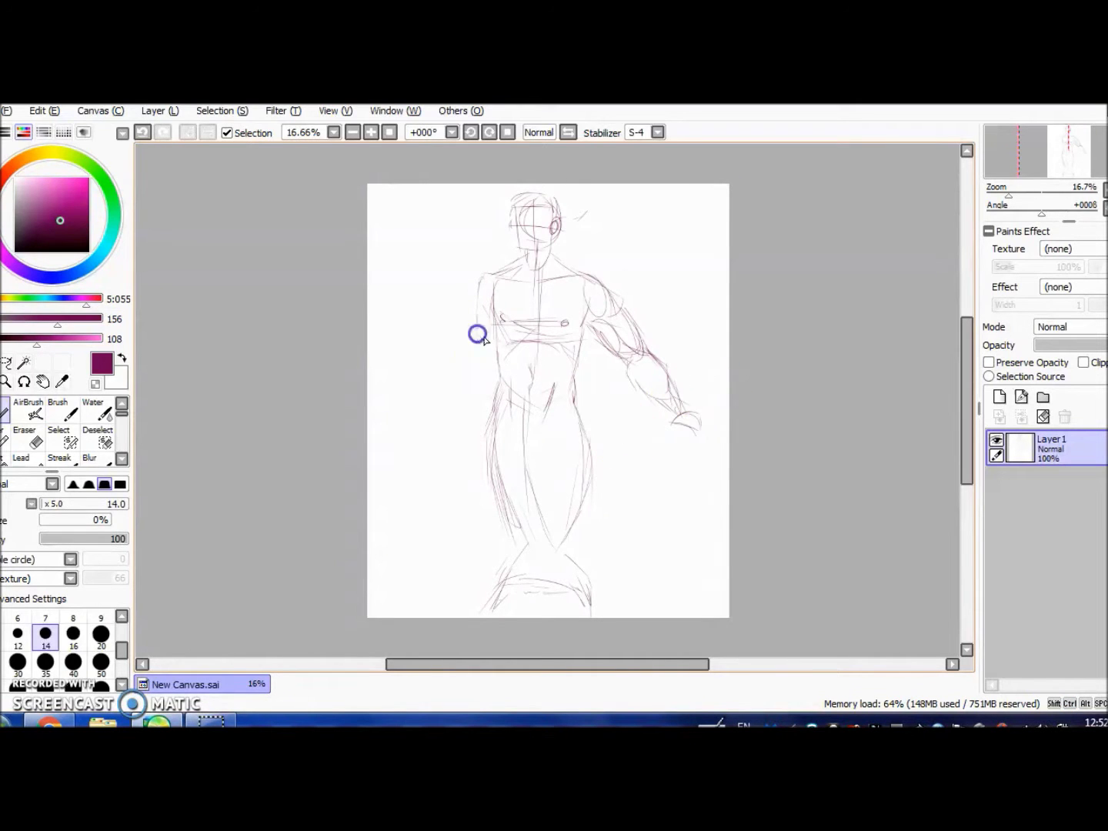
drag(421, 440, 462, 447)
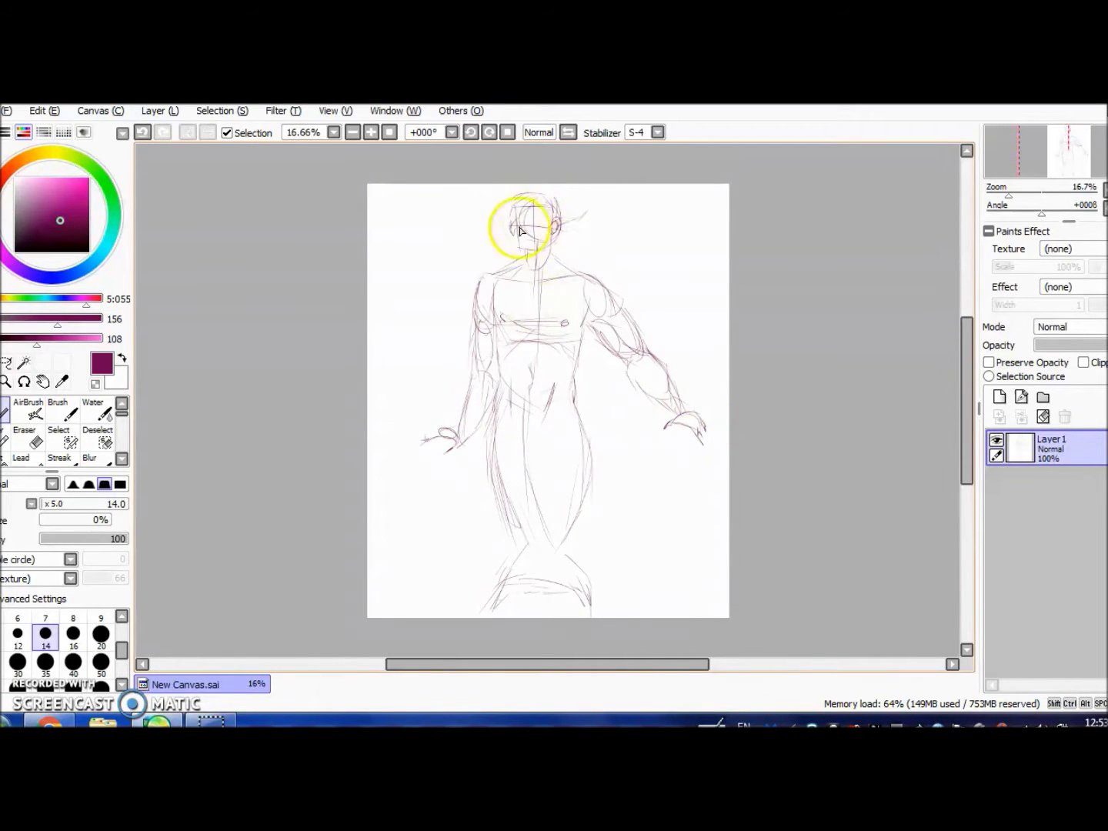
Step: Select the figure's head, torso and arms, scale them down slightly and check the proportions in mirrored view
click(65, 438)
mouse_move(396, 451)
mouse_down()
mouse_move(487, 324)
mouse_move(424, 369)
mouse_up()
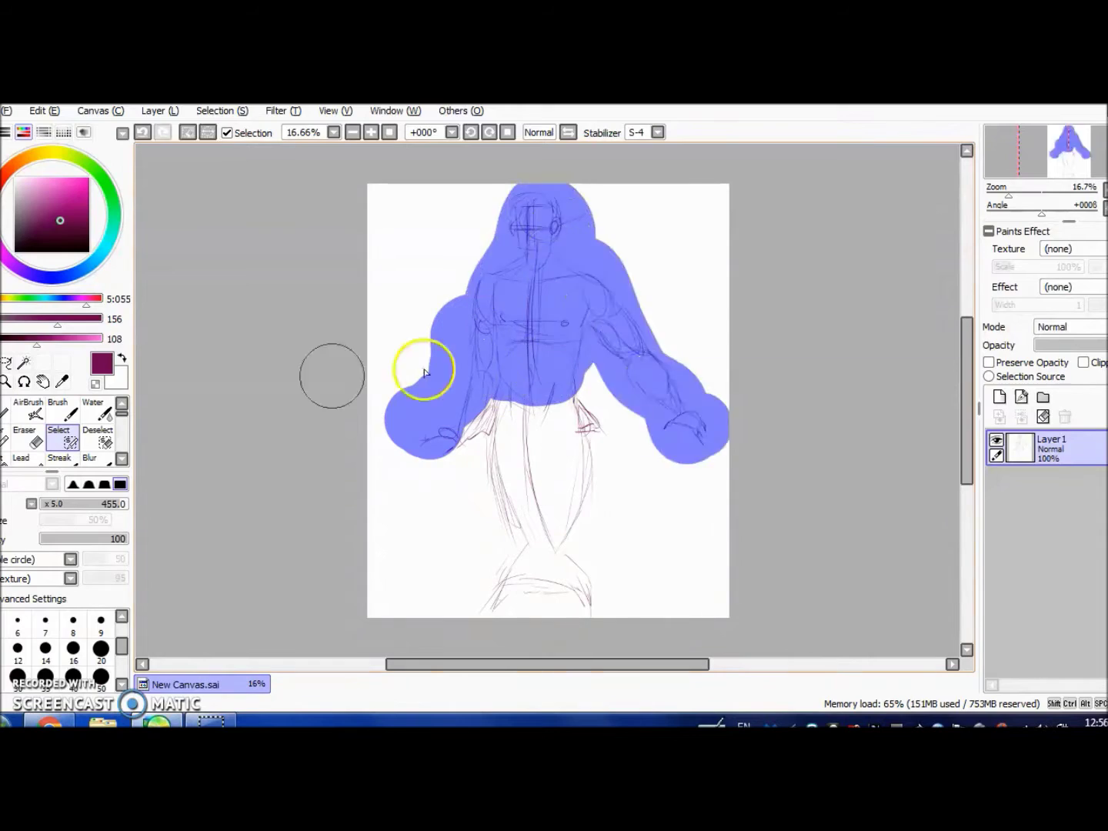
key(ctrl+t)
click(568, 133)
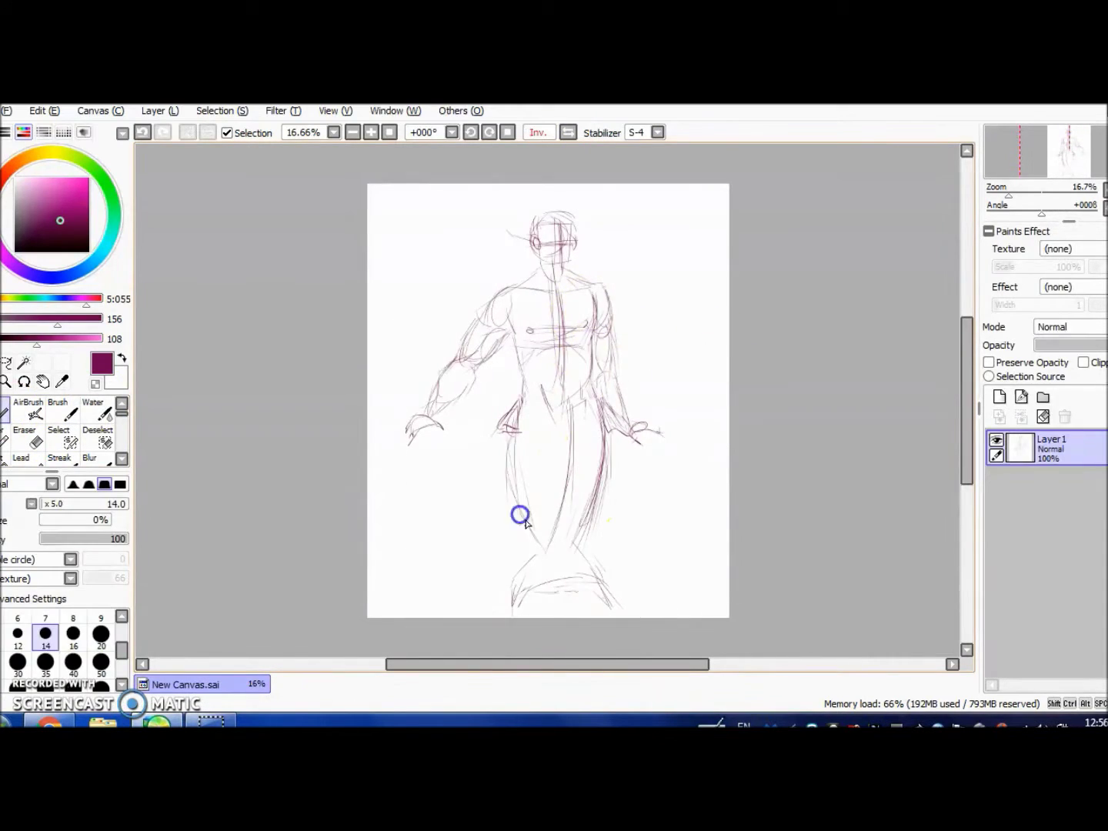
key(h)
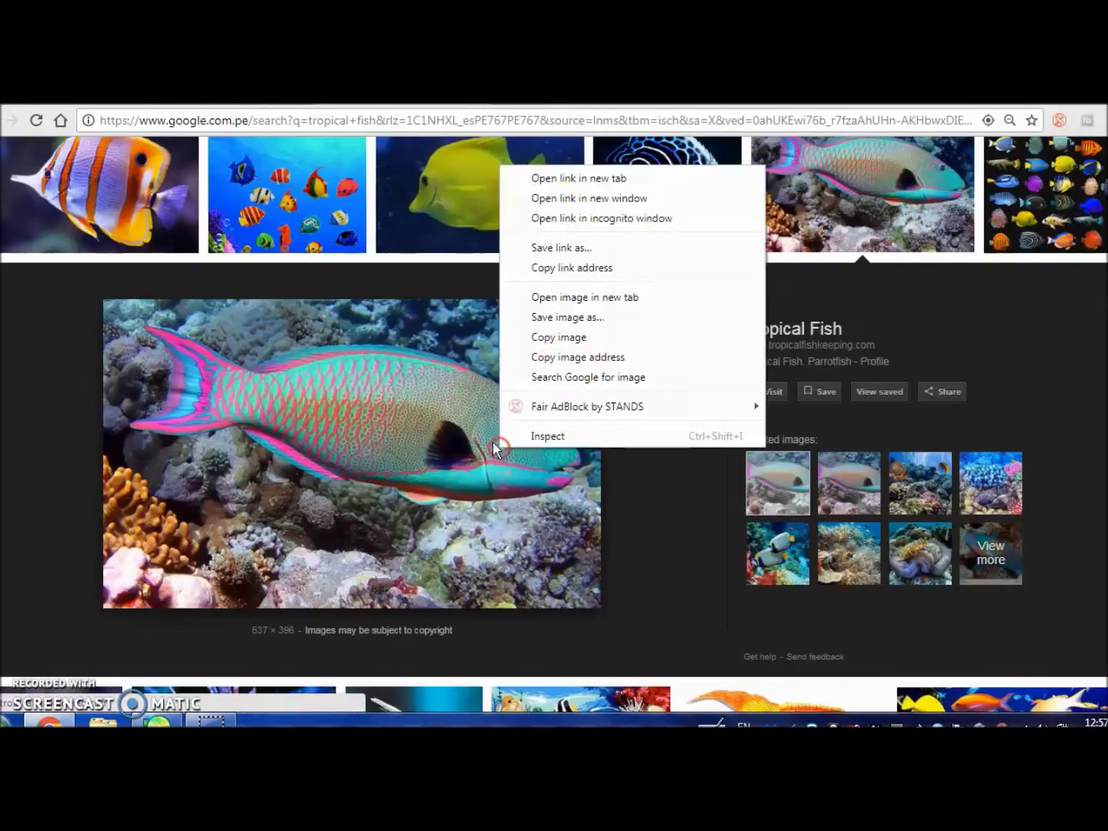
Step: Switch to the web browser and look through parrotfish images for colour and pattern references
key(Escape)
click(155, 220)
scroll(1027, 297, down, 5)
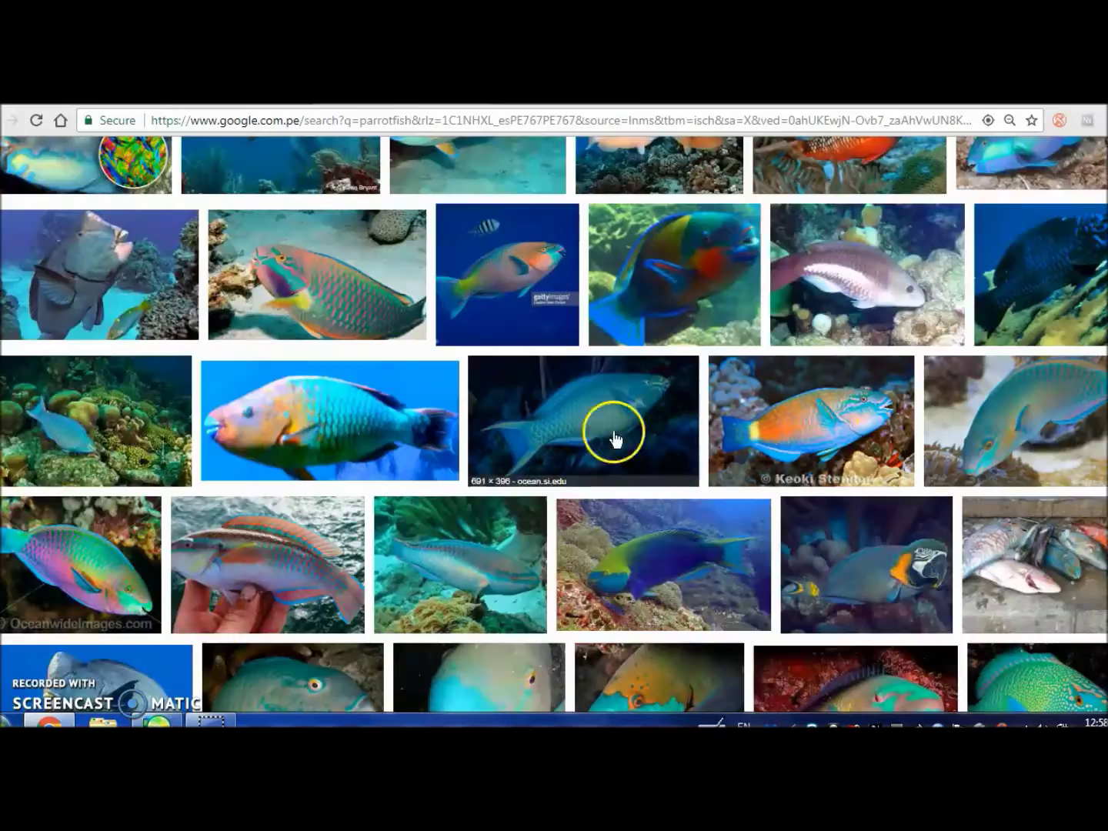
scroll(614, 439, down, 5)
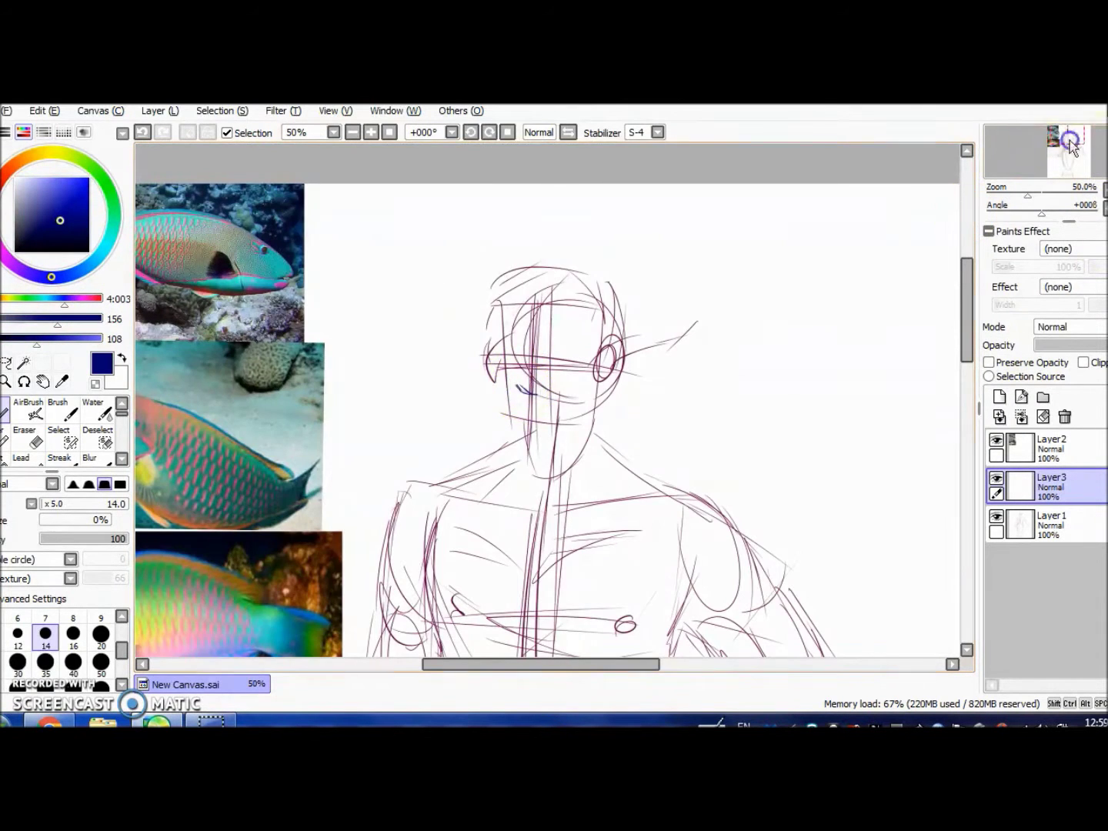
Step: Draw the facial features, head outline, neck and collarbones in dark blue on Layer3 over the construction sketch
drag(551, 315, 538, 368)
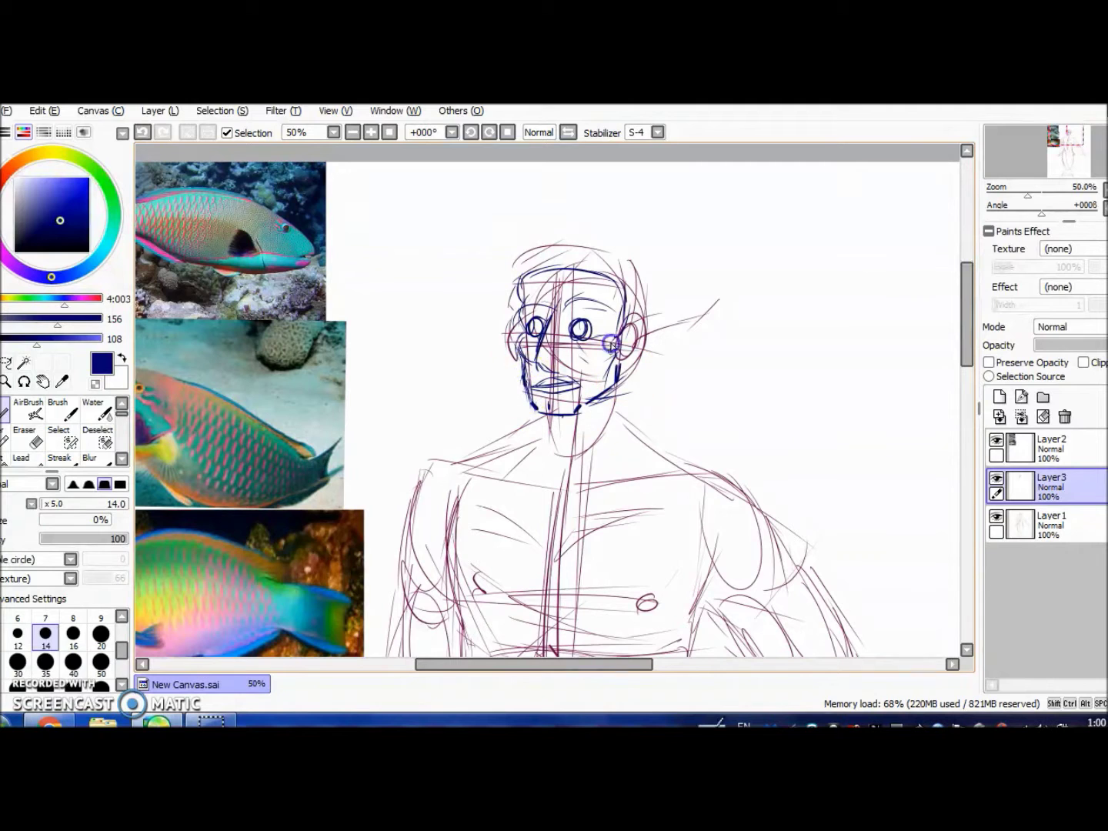
mouse_move(621, 256)
mouse_down()
mouse_move(592, 453)
mouse_move(642, 461)
mouse_up()
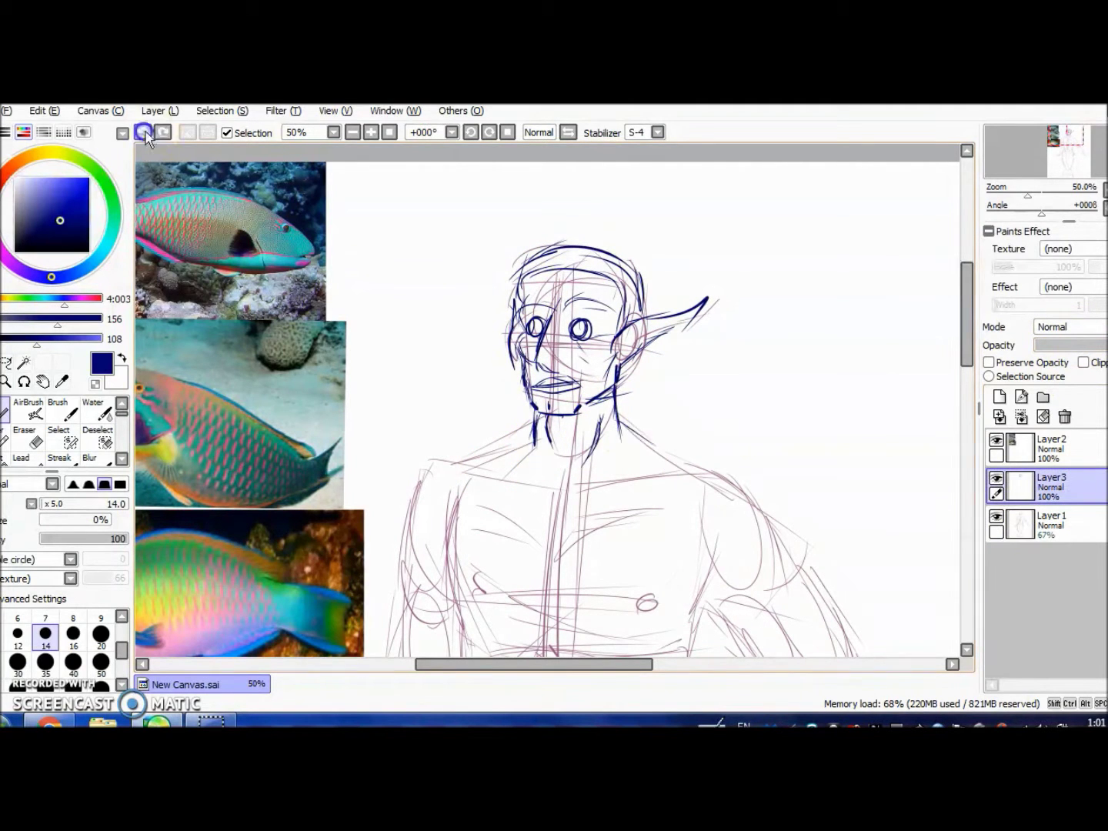
drag(584, 486, 670, 478)
drag(514, 478, 536, 487)
Step: Outline the shoulders, upper arms, abdomen, navel, waist and hip lines of the torso in dark blue
scroll(529, 487, down, 3)
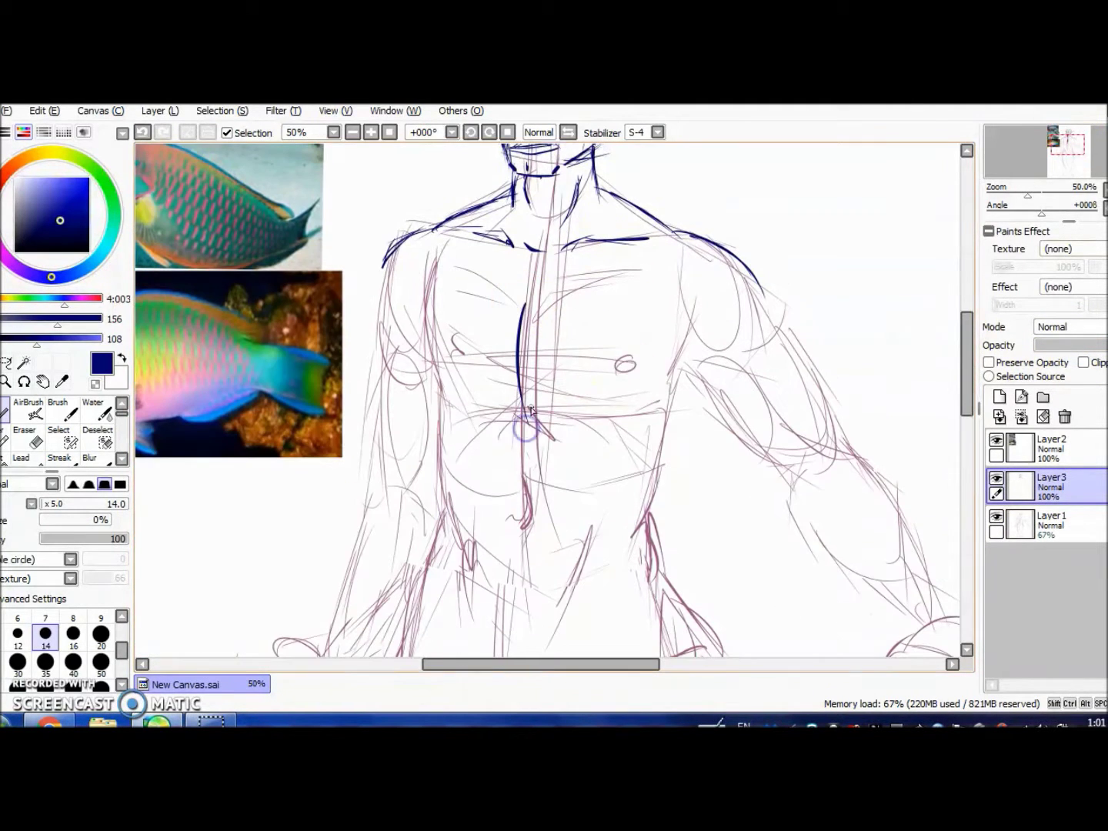
drag(770, 292, 854, 453)
drag(384, 266, 420, 524)
scroll(539, 399, down, 1)
scroll(539, 399, left, 1)
drag(553, 473, 566, 508)
drag(637, 488, 611, 550)
drag(512, 523, 527, 537)
drag(499, 473, 465, 563)
drag(703, 423, 674, 561)
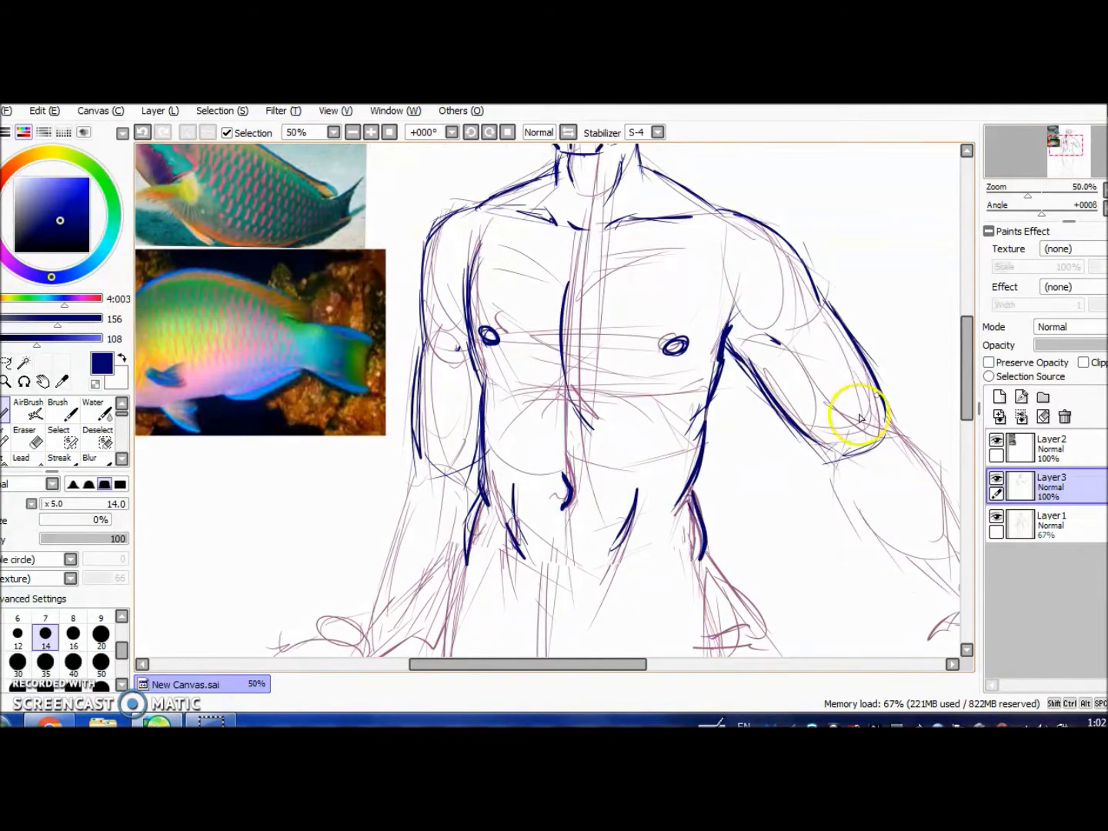
Step: Draw the forearm and hand of the arm extended away from the body in dark blue
scroll(689, 648, down, 3)
scroll(688, 648, right, 2)
mouse_move(704, 248)
mouse_down()
mouse_move(590, 289)
mouse_move(754, 378)
mouse_up()
drag(593, 292, 716, 386)
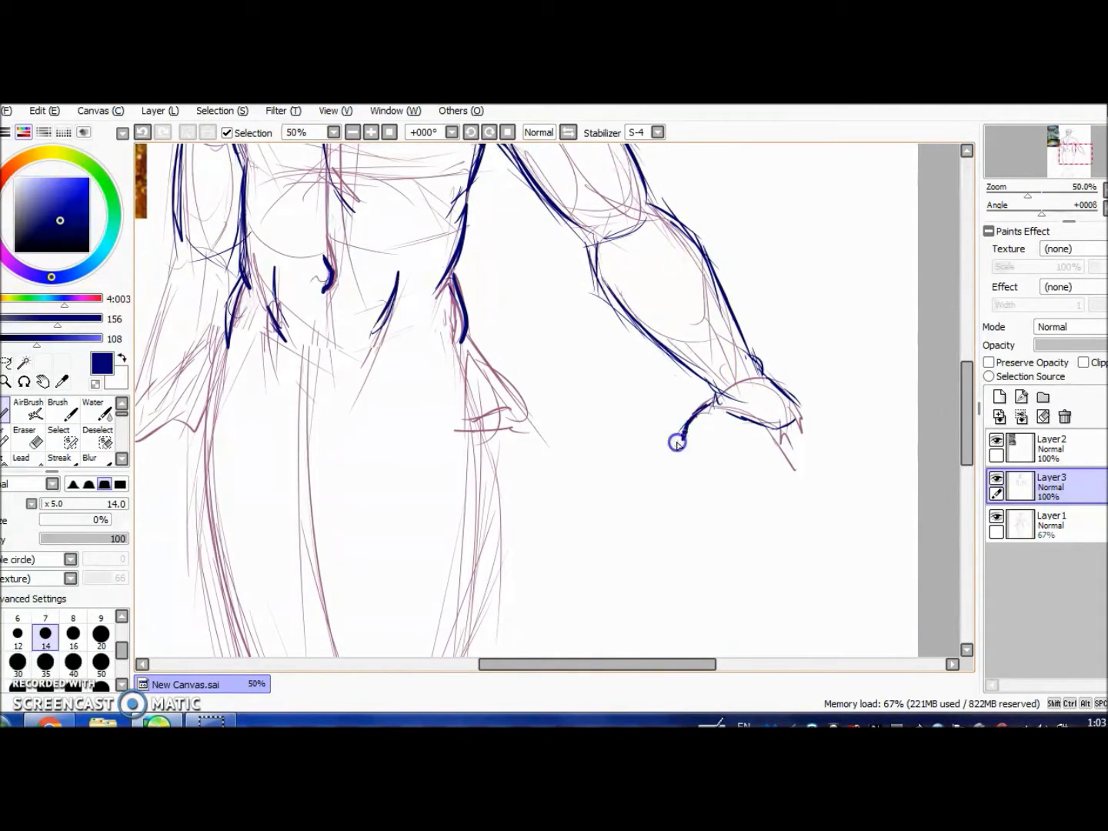
drag(774, 453, 794, 432)
Step: Draw the forearm and hand of the other arm beside the hip in dark blue
scroll(773, 453, left, 4)
scroll(772, 454, up, 1)
drag(500, 296, 443, 448)
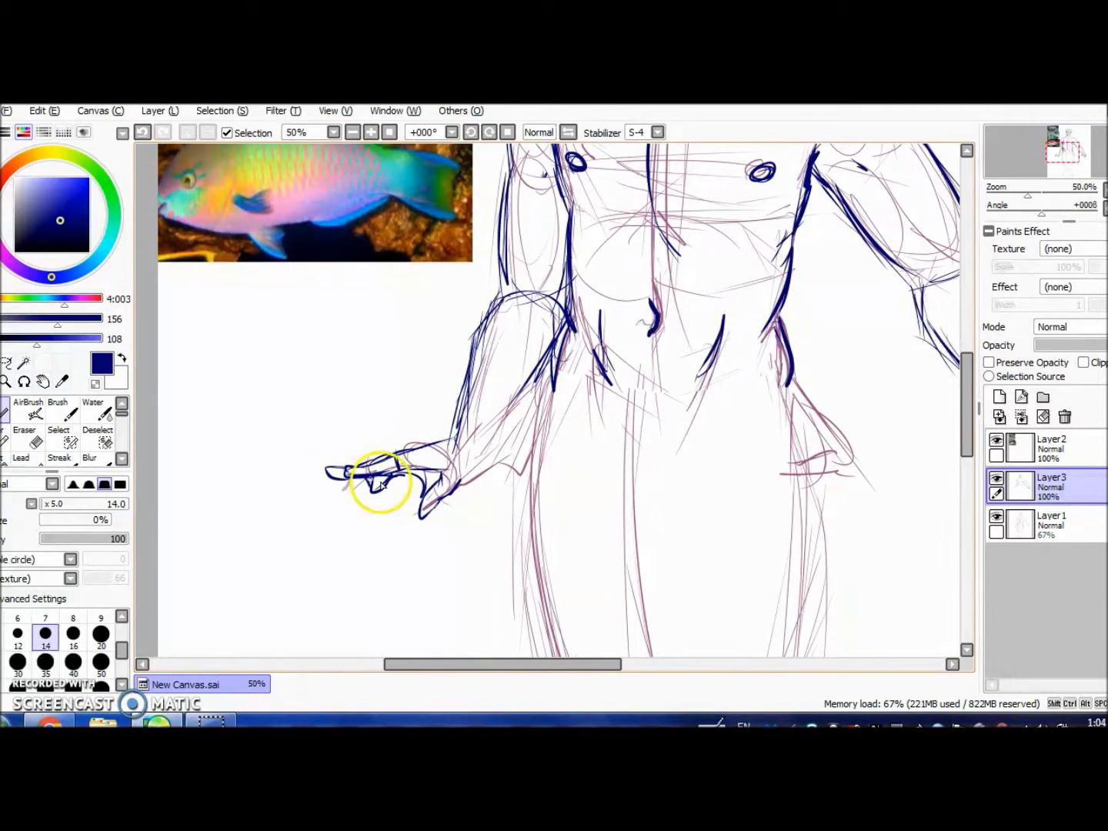
drag(455, 455, 565, 362)
Step: Outline the fish tail from the hips down to the flared tail fin in dark blue
scroll(753, 417, up, 5)
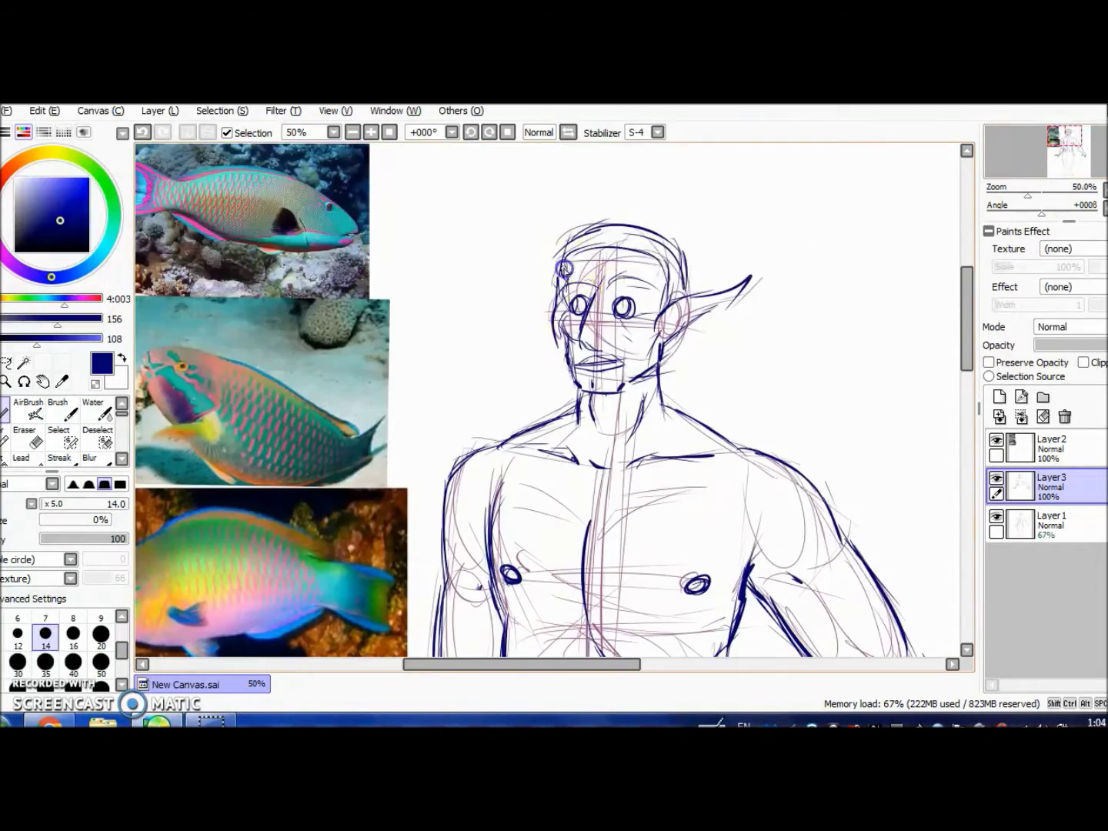
scroll(574, 293, down, 4)
scroll(450, 240, down, 2)
drag(1065, 165, 1066, 146)
scroll(550, 335, down, 4)
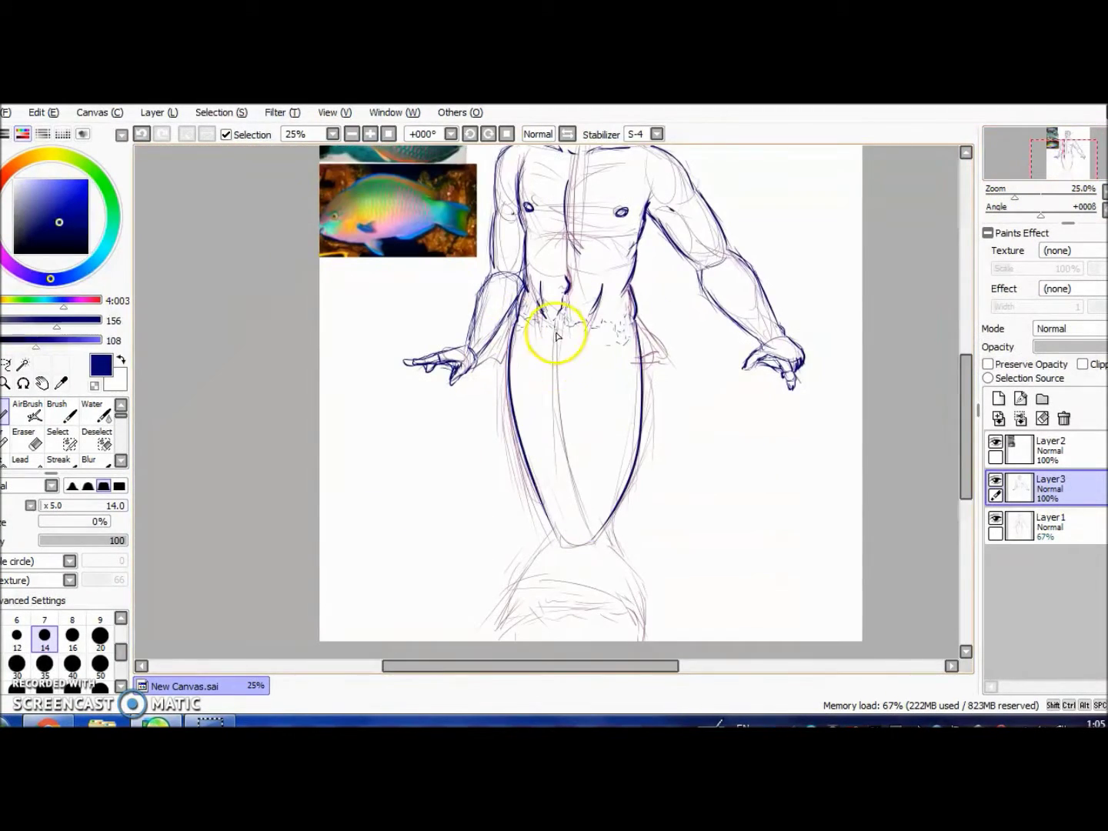
scroll(550, 407, down, 2)
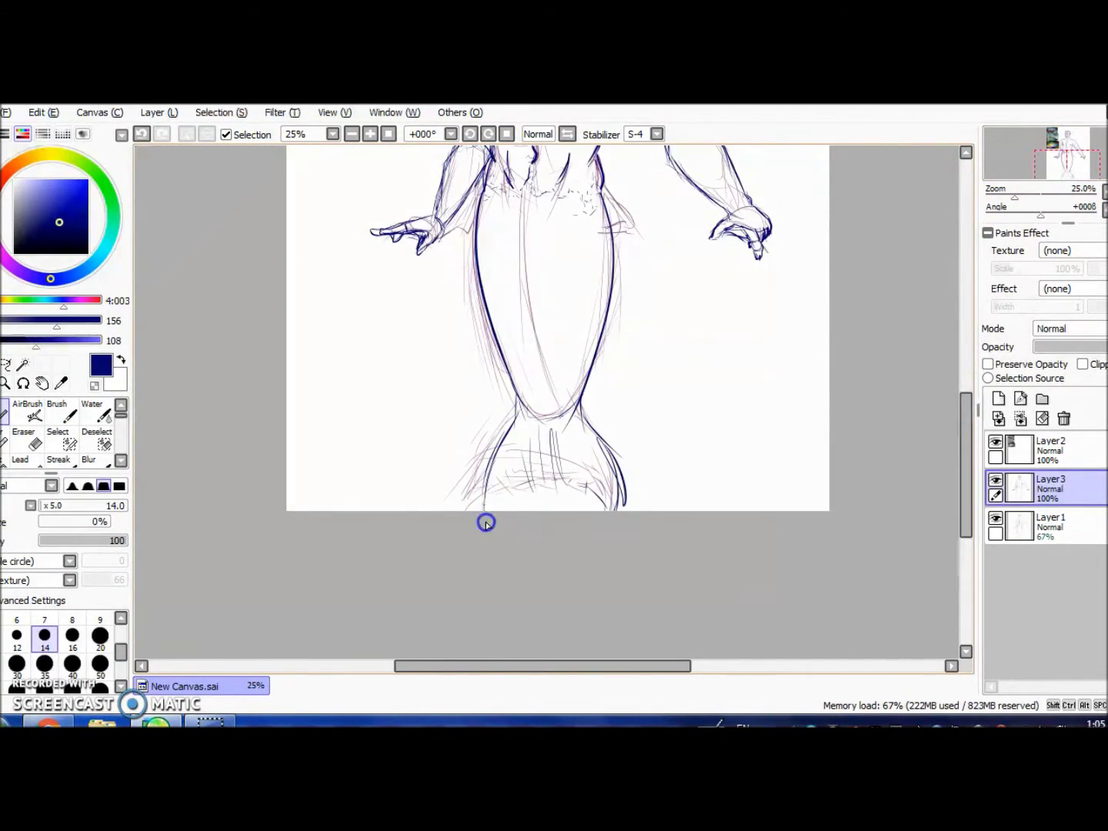
scroll(854, 461, down, 2)
Step: Draw refined nose, lips and chin lines over the faded face sketch, undoing the stray eye stroke
scroll(1001, 168, up, 4)
click(1077, 136)
drag(530, 414, 503, 424)
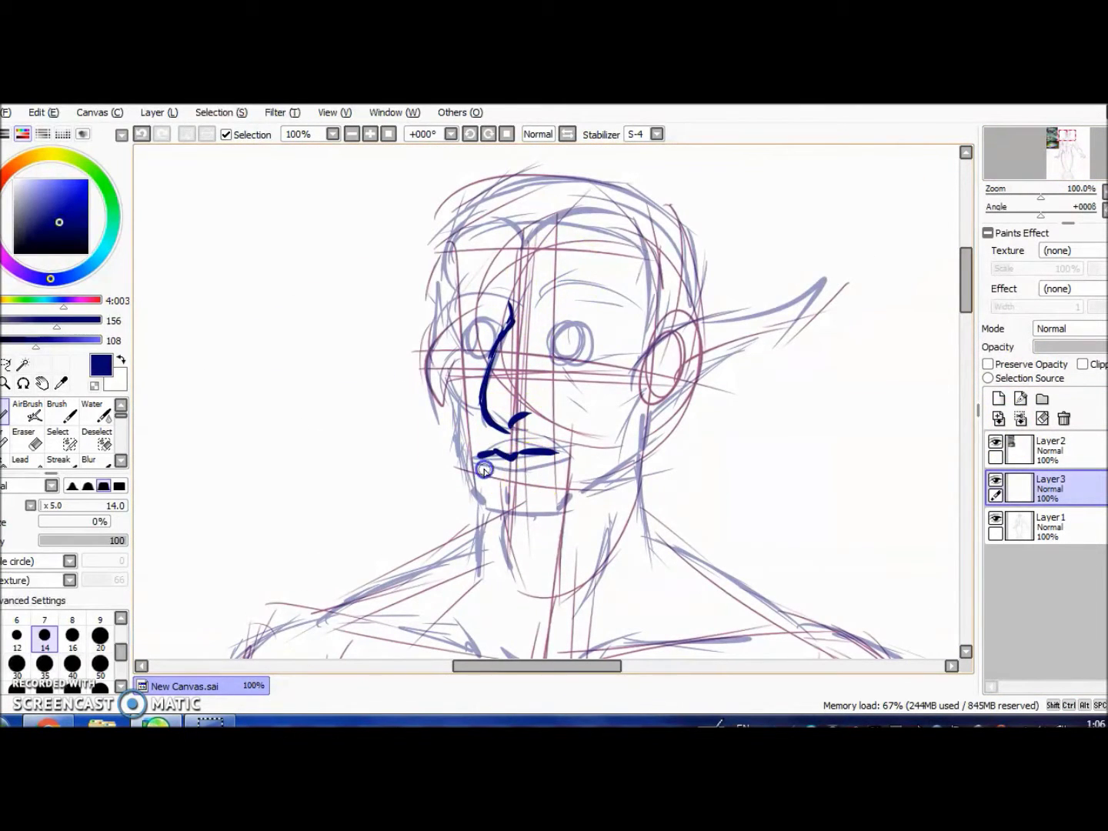
drag(599, 351, 608, 346)
key(ctrl+z)
drag(508, 489, 510, 500)
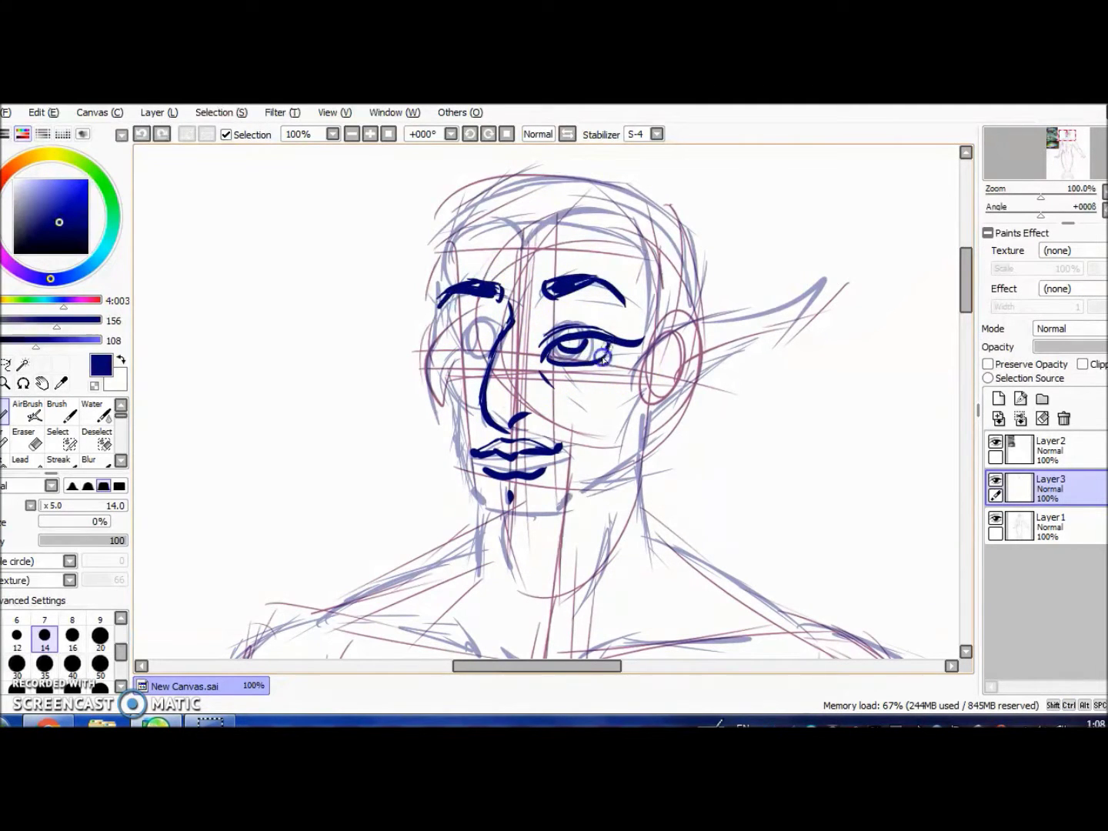
Step: Draw the second eye and the hairline in dark blue, checking the face in mirrored view
key(h)
key(h)
key(h)
click(47, 723)
click(154, 721)
drag(585, 336, 681, 336)
key(ctrl+z)
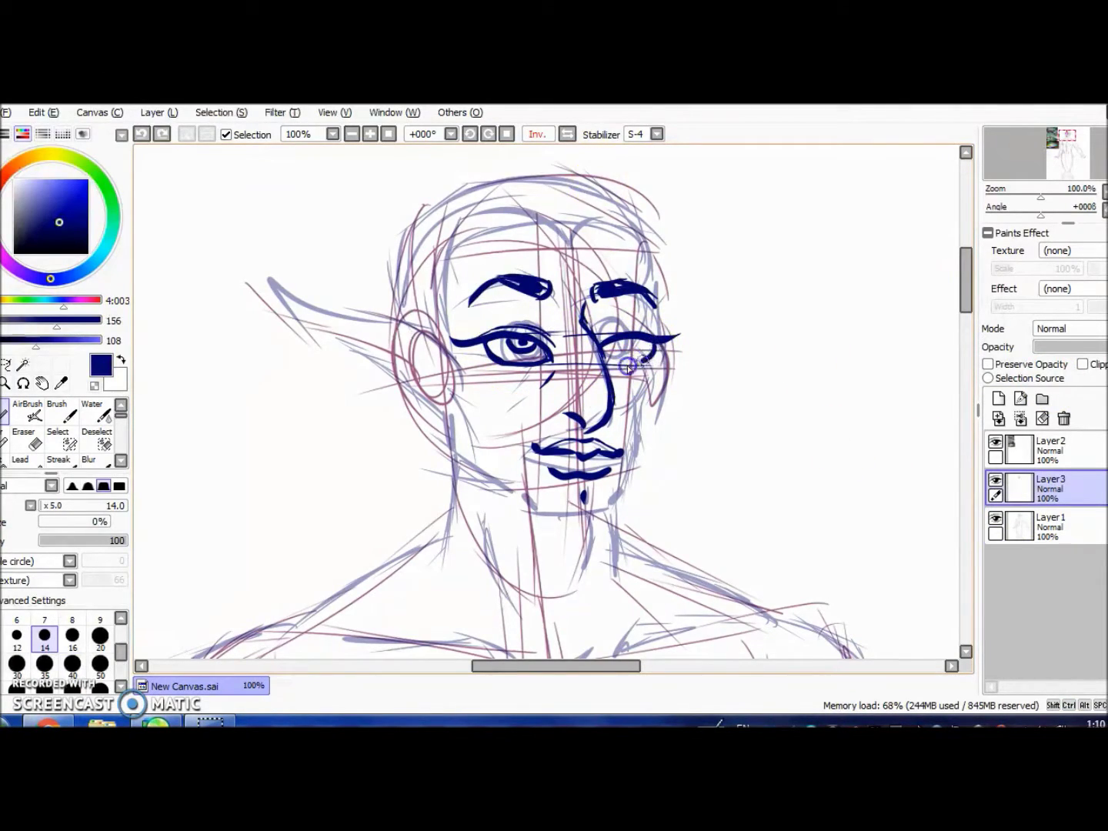
key(h)
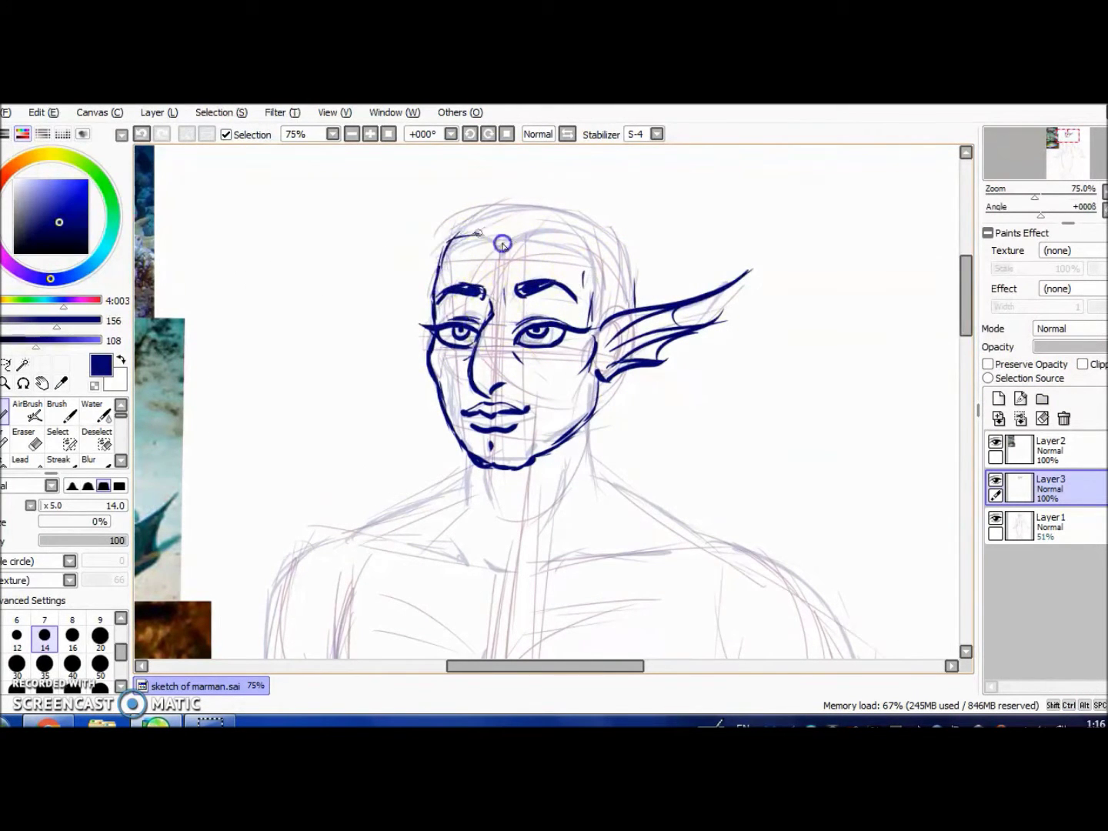
drag(489, 238, 604, 317)
Step: Copy the web photo of the teal-haired performer into the drawing and scale it down as a hair reference
scroll(580, 254, down, 3)
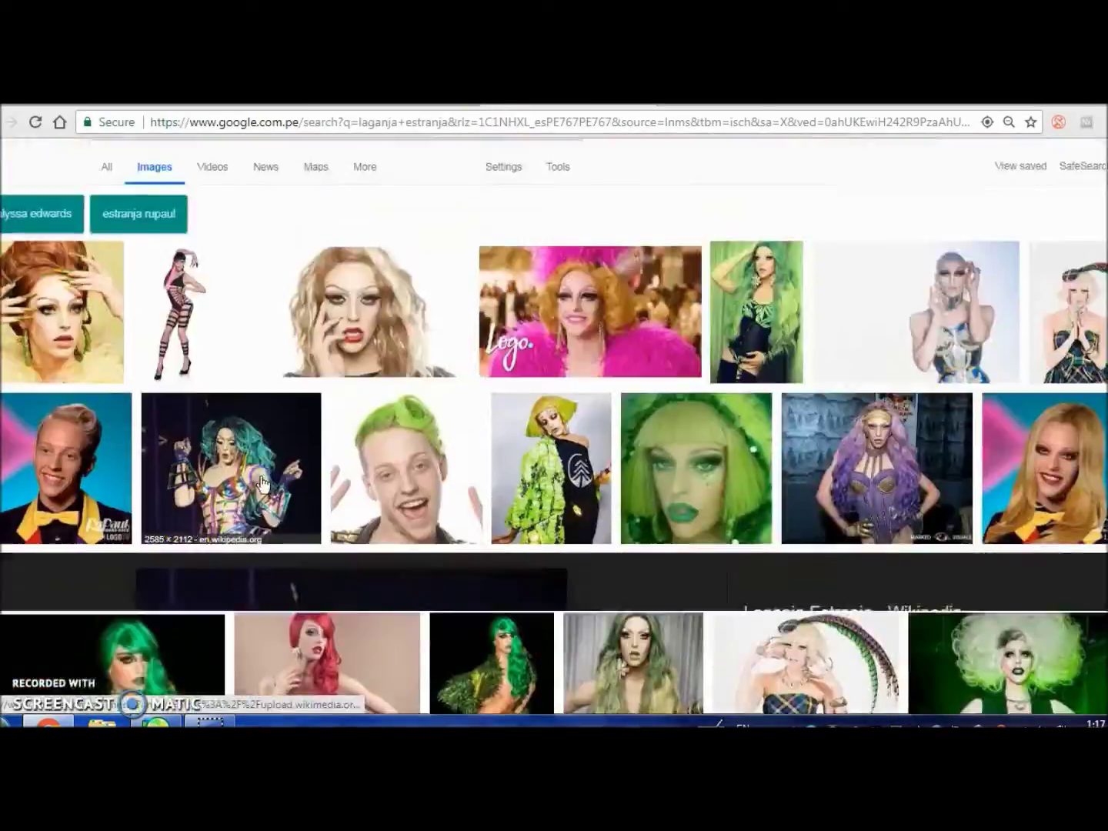
right_click(425, 197)
click(483, 366)
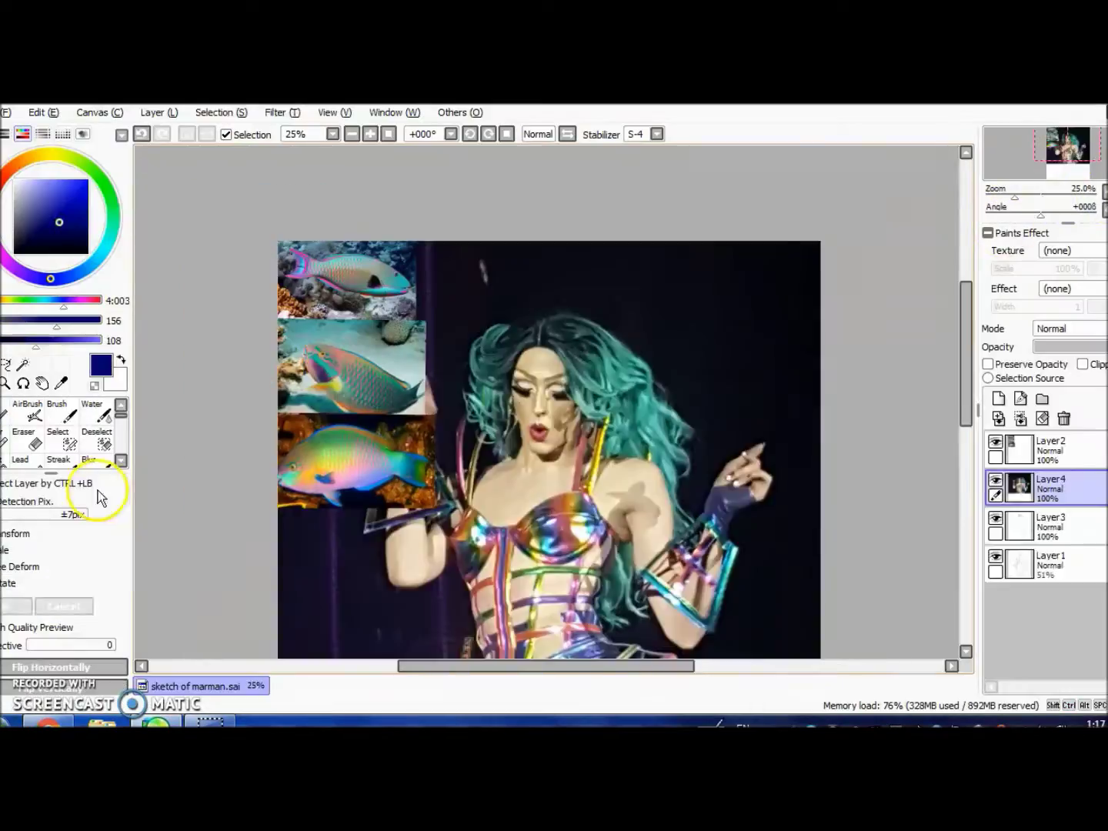
drag(817, 254, 815, 240)
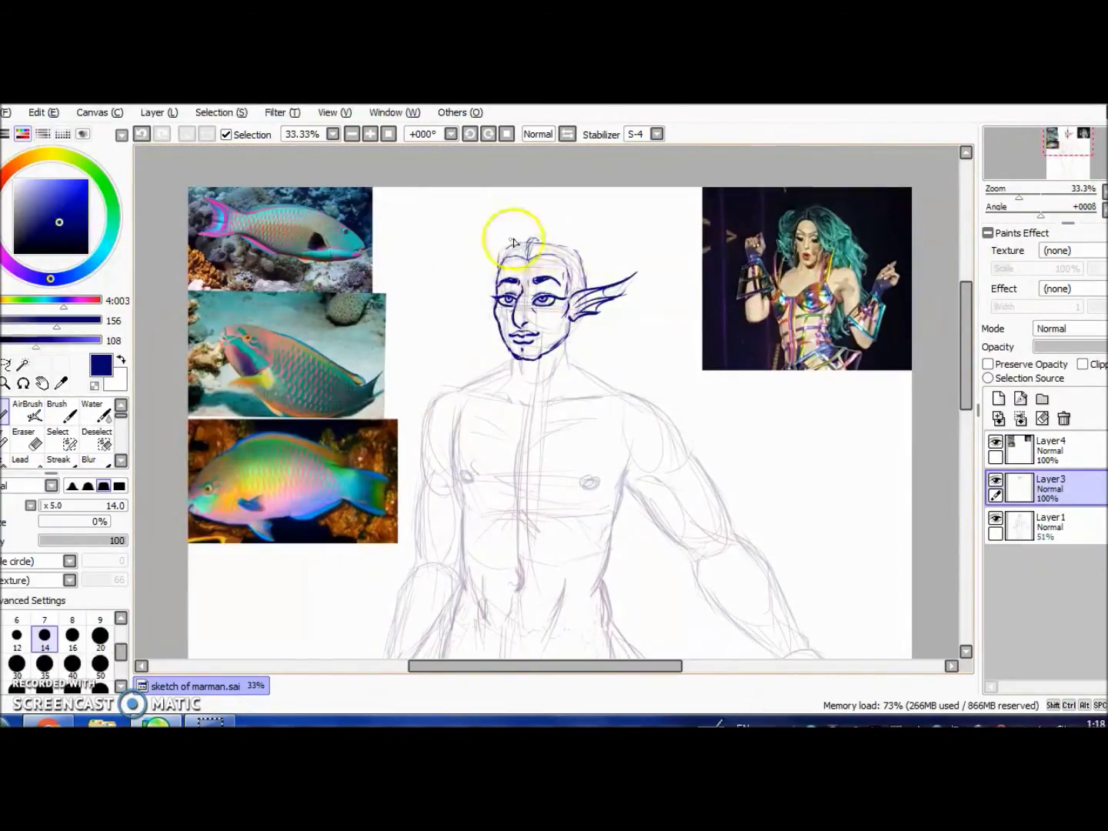
Step: Sketch long wavy hair flowing out on both sides of the head in dark blue and save the file
drag(493, 287, 464, 260)
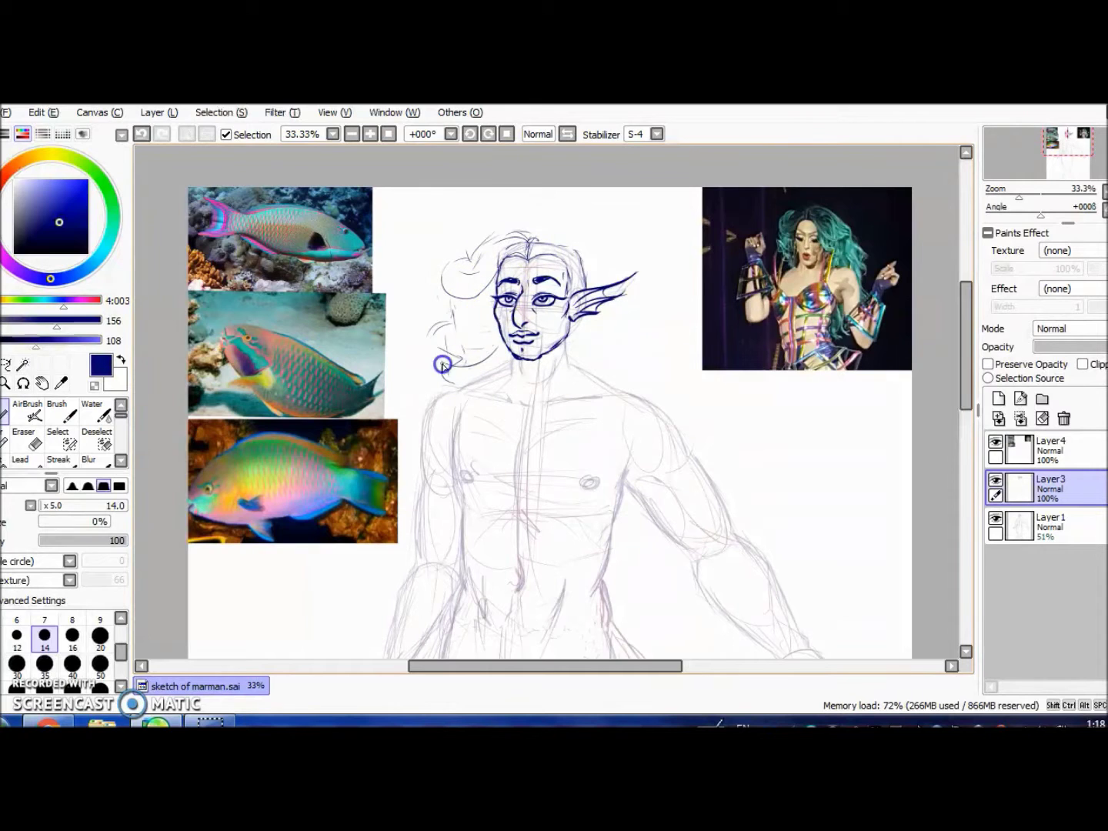
mouse_move(634, 274)
mouse_down()
mouse_move(616, 319)
mouse_move(672, 371)
mouse_up()
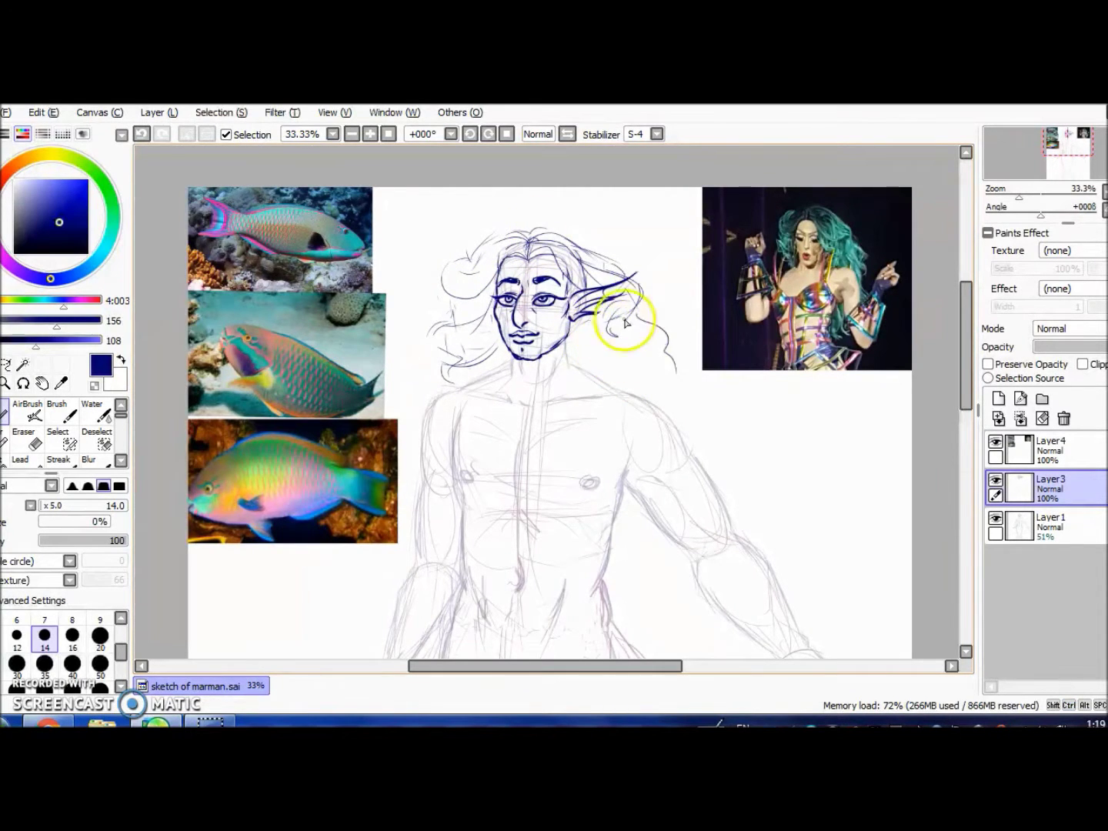
key(minus)
key(minus)
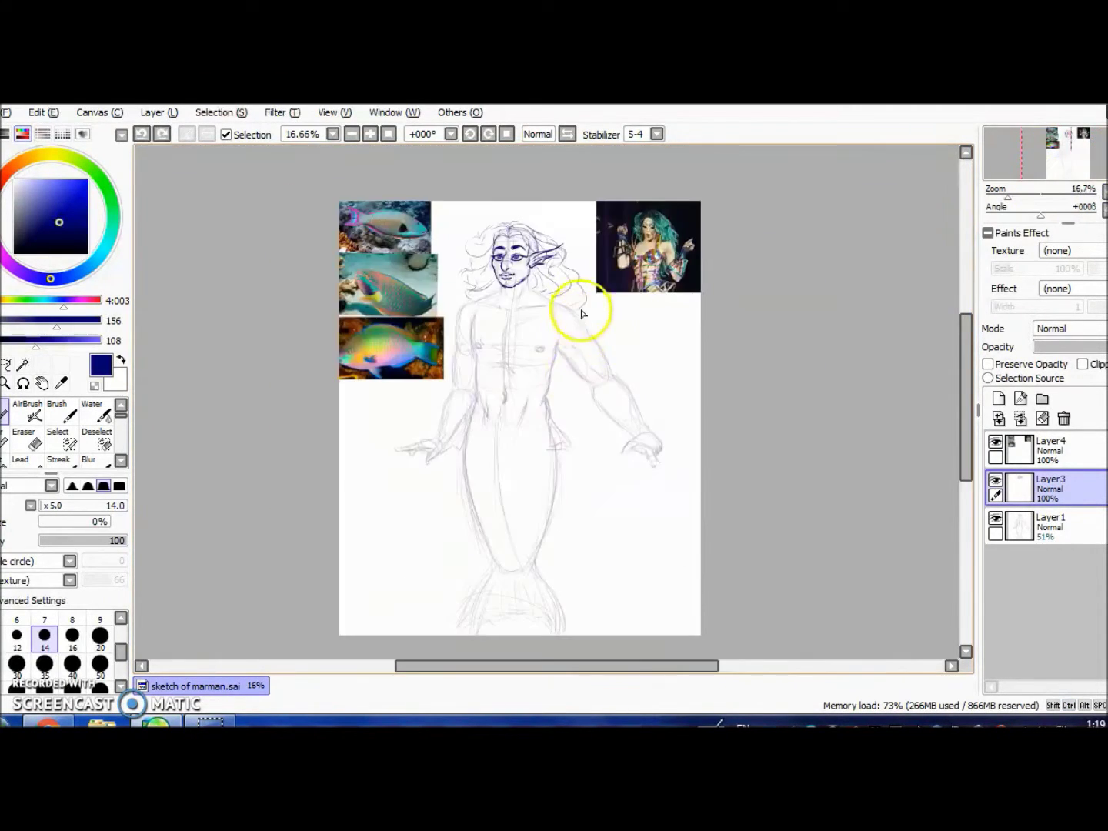
key(plus)
drag(644, 185, 620, 240)
drag(573, 419, 591, 476)
drag(447, 290, 427, 358)
click(5, 112)
click(39, 218)
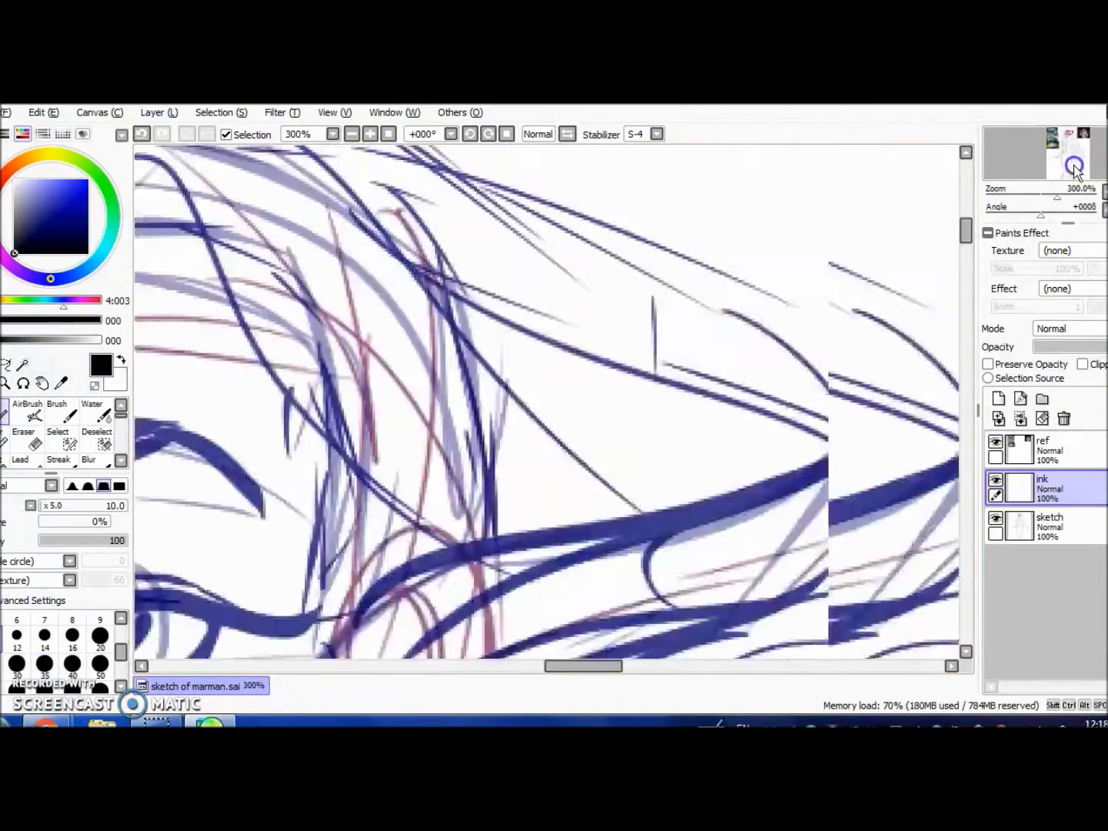
Step: Ink the near eye's outline, upper lid, iris and under-eye crease in black on the ink layer
click(1076, 168)
drag(432, 406, 658, 346)
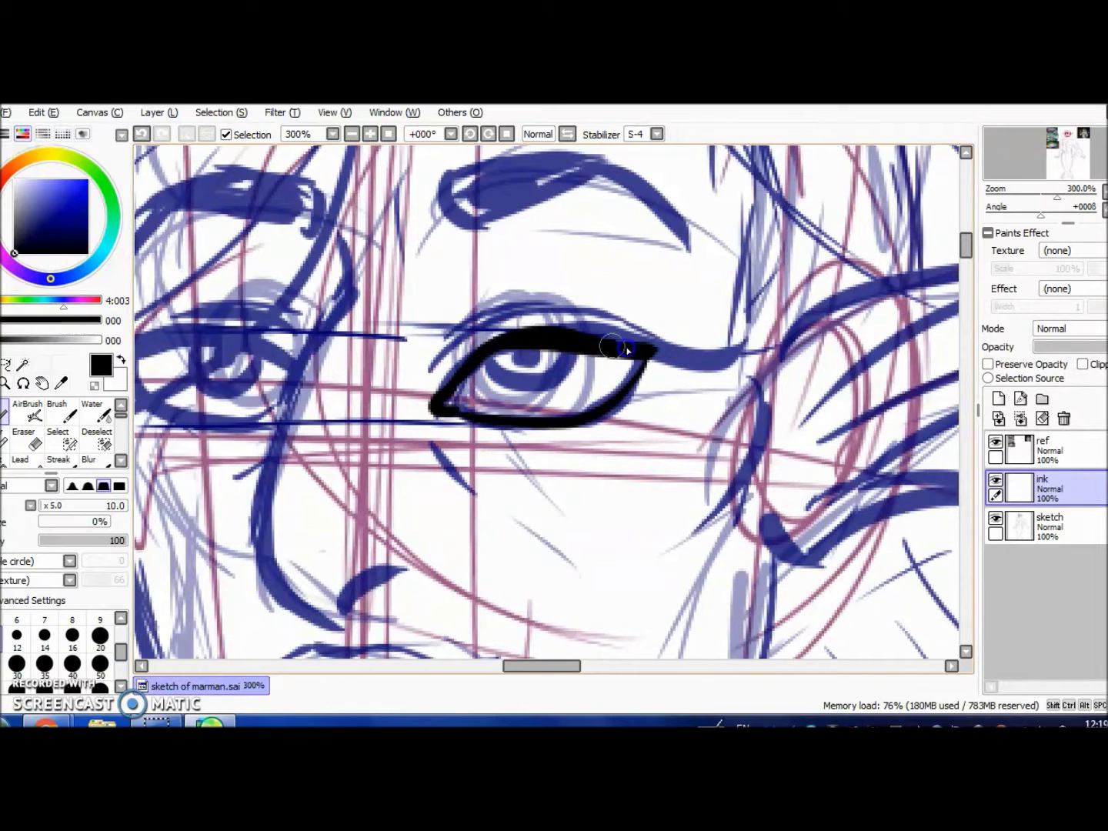
drag(425, 371, 700, 331)
drag(481, 365, 573, 362)
drag(432, 451, 471, 492)
Step: Add short black eyelashes along the near eye's inner corner and lower lid
drag(647, 368, 635, 403)
drag(393, 370, 462, 346)
mouse_move(451, 332)
mouse_down()
mouse_move(475, 327)
mouse_move(446, 315)
mouse_up()
mouse_move(642, 381)
mouse_down()
mouse_move(657, 377)
mouse_move(650, 406)
mouse_up()
drag(458, 425, 450, 438)
drag(599, 425, 604, 433)
drag(493, 429, 489, 441)
Step: Ink the eyebrow above the near eye with fine black hair strokes
scroll(415, 246, up, 2)
mouse_move(461, 227)
mouse_down()
mouse_move(426, 280)
mouse_move(585, 218)
mouse_up()
drag(477, 246, 615, 262)
Step: Select the inked near eye with the selection brush and adjust it with a transform
scroll(259, 395, left, 2)
click(58, 443)
drag(500, 400, 648, 447)
key(ctrl+t)
key(Return)
Step: Ink the far eye's upper lid in mirrored view, transform it into place and start its iris
key(h)
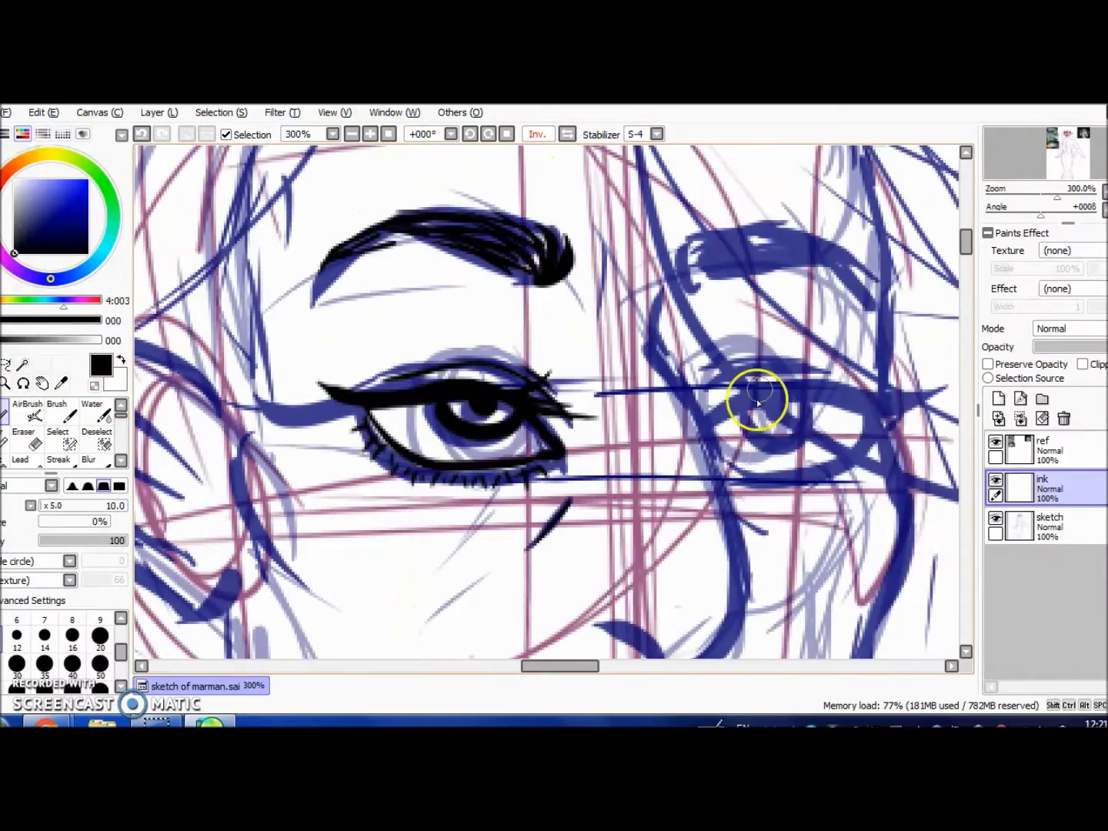
mouse_move(715, 438)
mouse_down()
mouse_move(867, 390)
mouse_move(930, 391)
mouse_up()
key(ctrl+t)
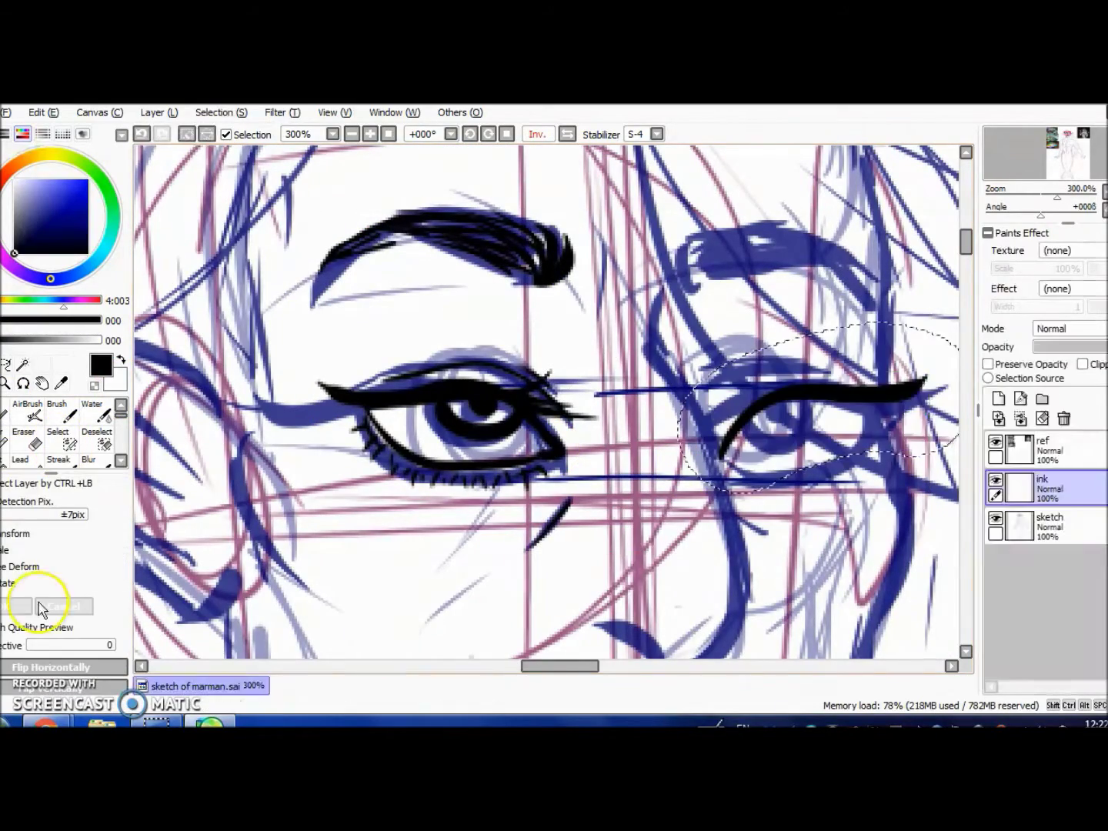
key(Return)
drag(754, 408, 766, 403)
Step: Compare the eyes in normal and mirrored view, undo the last far-eye stroke and transform the far eye's ink lines
click(567, 135)
click(567, 134)
mouse_move(725, 464)
mouse_down()
mouse_move(816, 427)
mouse_move(835, 458)
mouse_move(893, 450)
mouse_move(905, 436)
mouse_up()
key(ctrl+z)
key(ctrl+t)
key(ctrl+t)
key(Escape)
key(ctrl+t)
click(17, 605)
Step: Select the whole inked far eye in normal view and transform it to match the near eye
click(567, 134)
click(353, 133)
click(59, 435)
drag(335, 400, 489, 416)
key(ctrl+t)
key(Return)
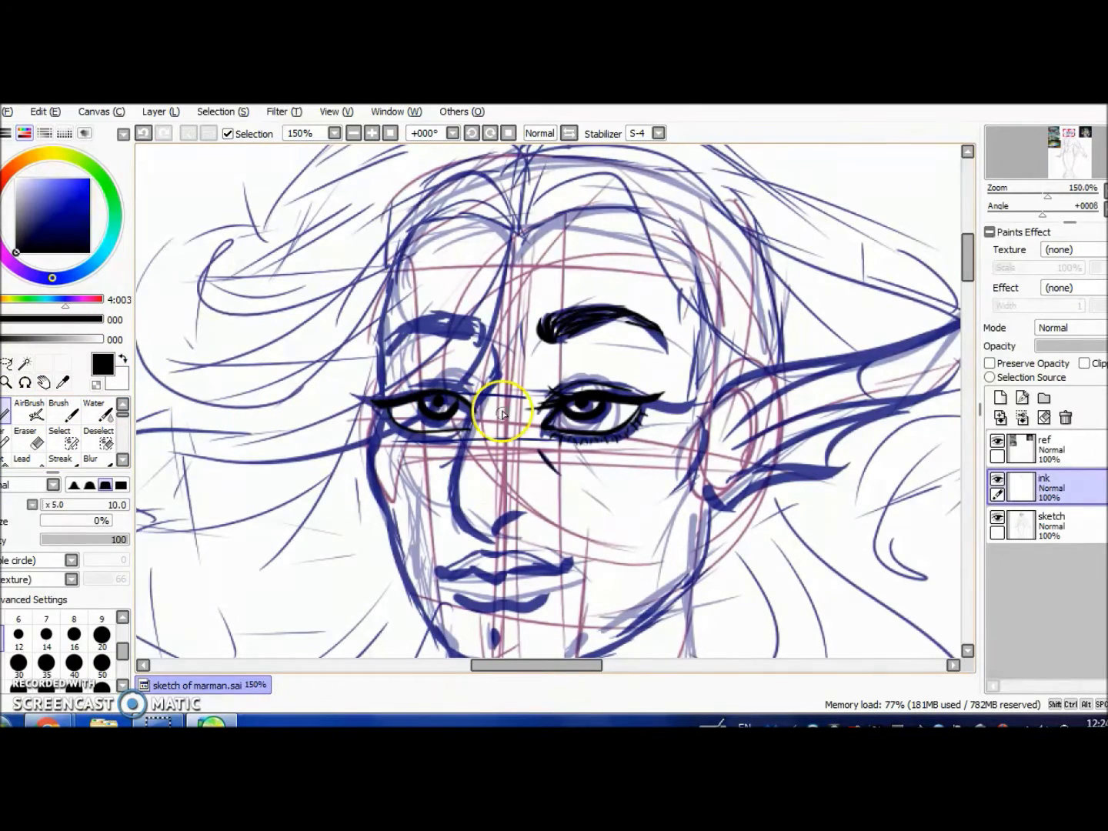
Step: Undo the last change, clear the selection and ink the far eye's outer corner in mirrored view
key(h)
key(ctrl+z)
key(ctrl+d)
scroll(565, 292, up, 3)
mouse_move(780, 378)
mouse_down()
mouse_move(729, 370)
mouse_move(745, 435)
mouse_up()
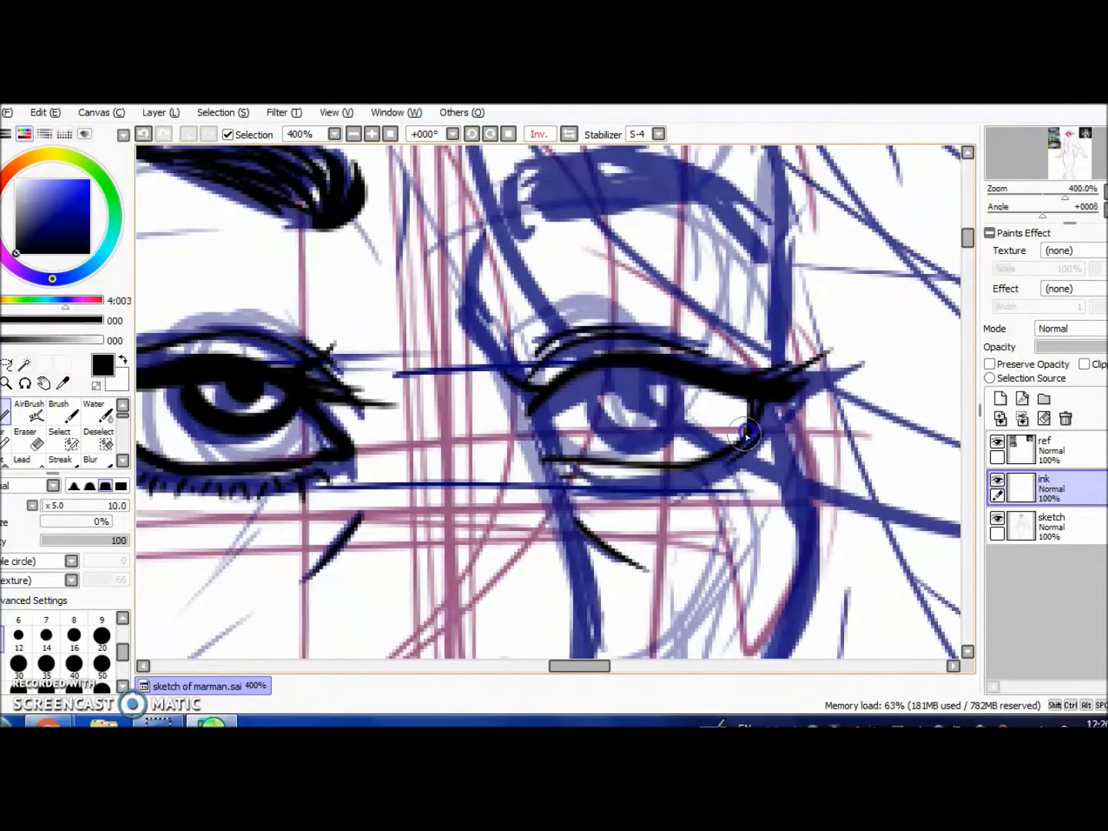
Step: Compare the eyes in mirrored and normal view and try out strokes for the far eye's iris
key(h)
key(h)
mouse_move(500, 389)
mouse_down()
mouse_move(589, 415)
mouse_move(579, 410)
mouse_up()
key(ctrl+z)
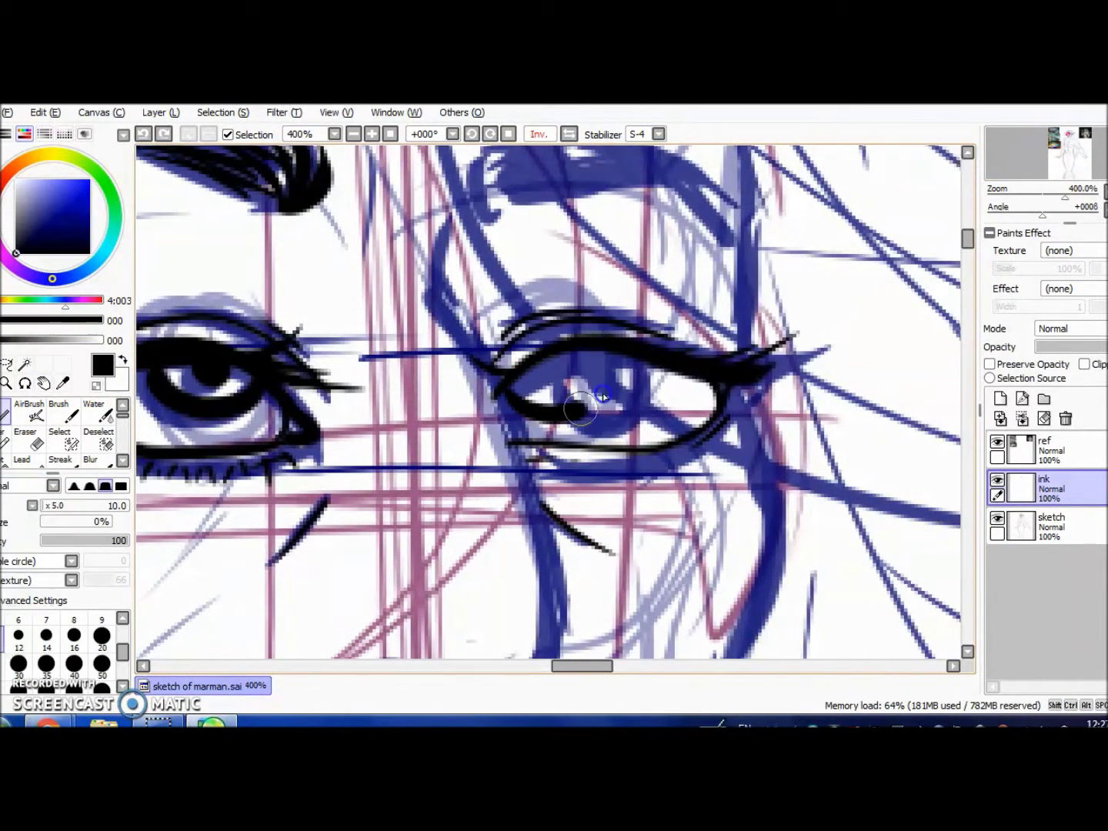
scroll(591, 264, down, 2)
key(e)
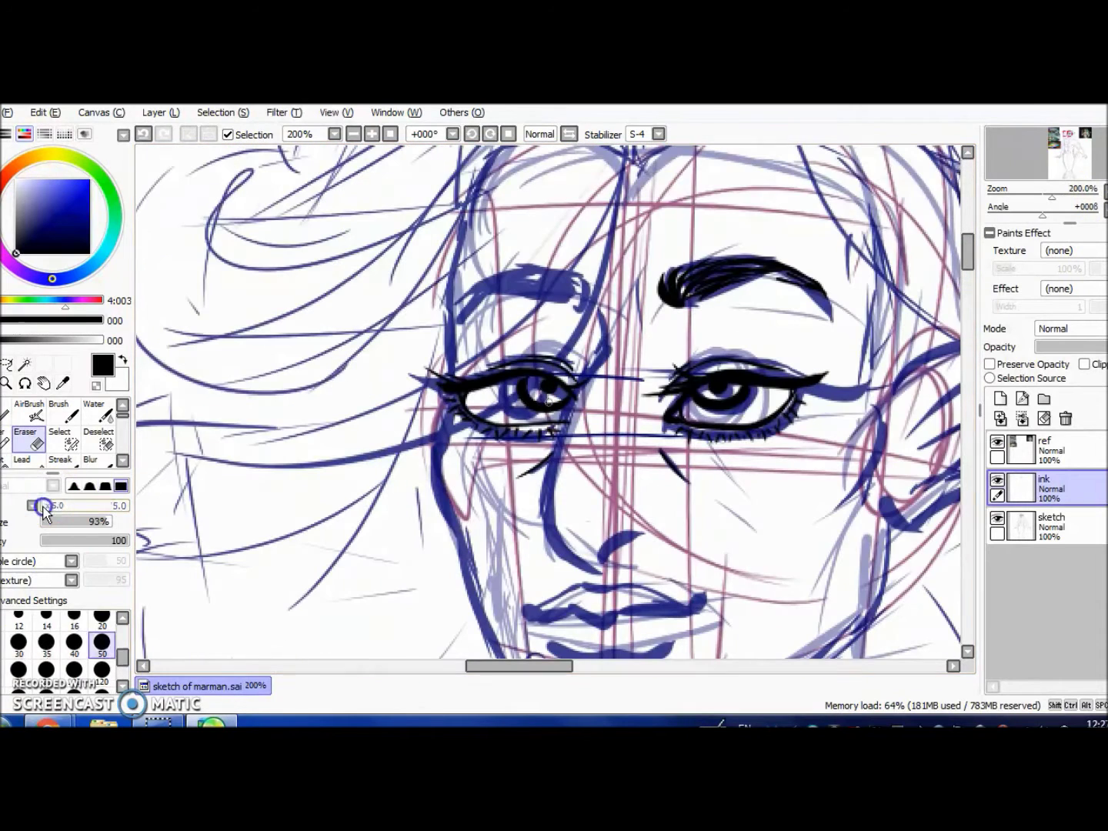
Step: Ink the far eye's iris and pupil on a new layer and merge it into the ink layer
key(n)
key(ctrl+shift+n)
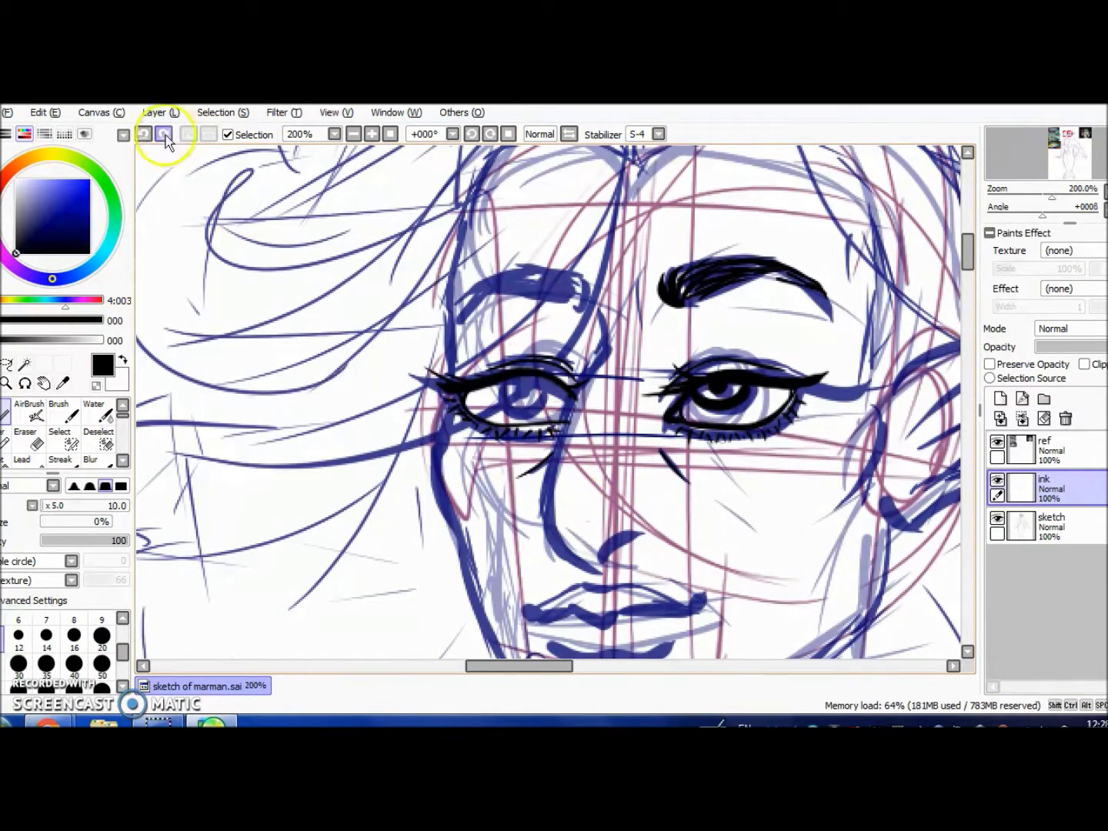
mouse_move(494, 389)
mouse_down()
mouse_move(569, 386)
mouse_move(461, 399)
mouse_up()
key(ctrl+e)
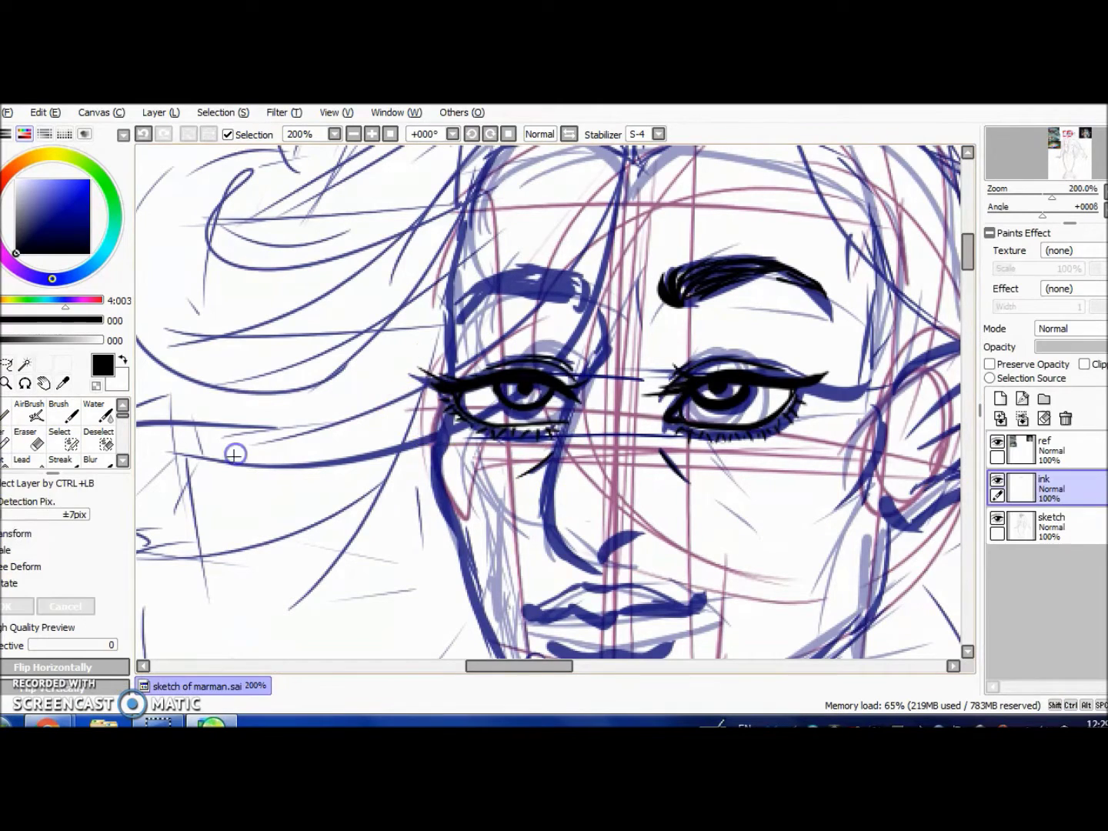
Step: Ink the far eyebrow over the sketch in mirrored view and transform it to match the near eyebrow
key(h)
key(ctrl+t)
drag(508, 308, 445, 260)
key(Return)
mouse_move(508, 300)
mouse_down()
mouse_move(592, 277)
mouse_move(654, 334)
mouse_move(678, 254)
mouse_move(717, 251)
mouse_up()
key(ctrl+t)
key(Return)
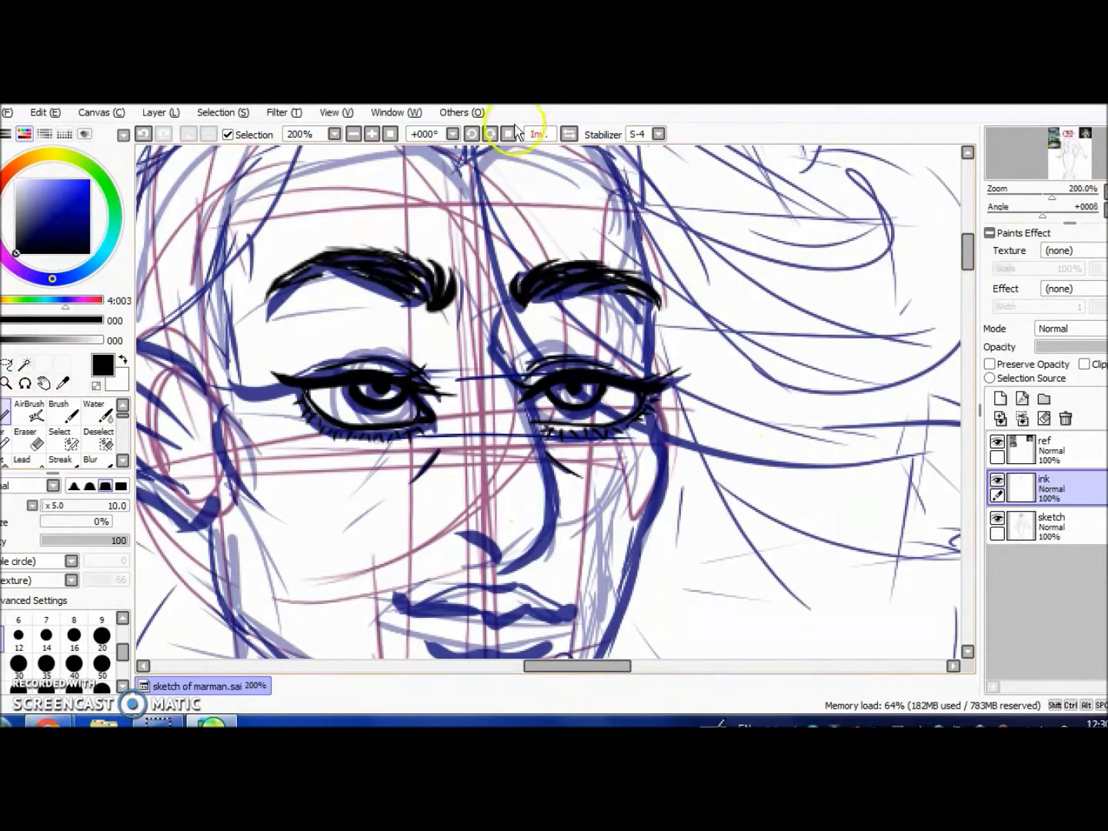
Step: Return to normal view, select the near eyebrow and transform it to balance with the far one
key(h)
mouse_move(597, 339)
mouse_down()
mouse_move(689, 352)
mouse_move(611, 447)
mouse_up()
key(ctrl+t)
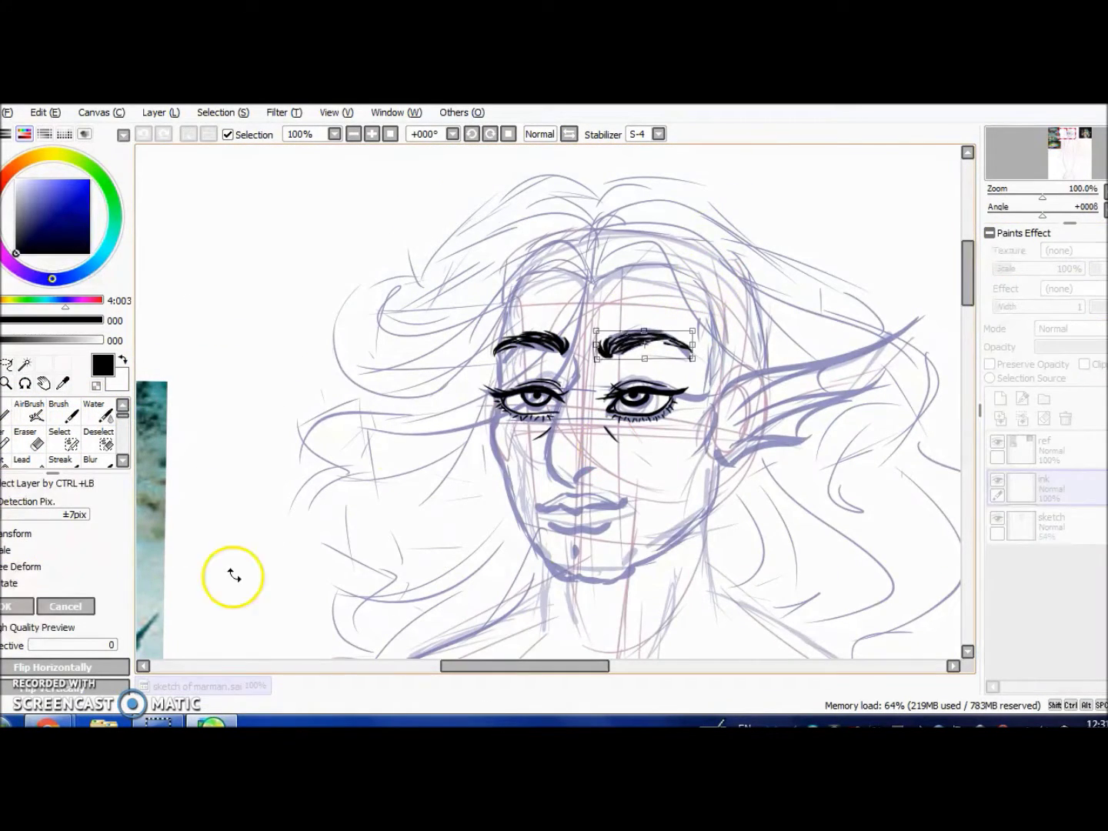
key(Return)
Step: Ink the nose, lips and chin mark on a new layer, erasing the eye-corner lines beside the nose on the ink layer
key(n)
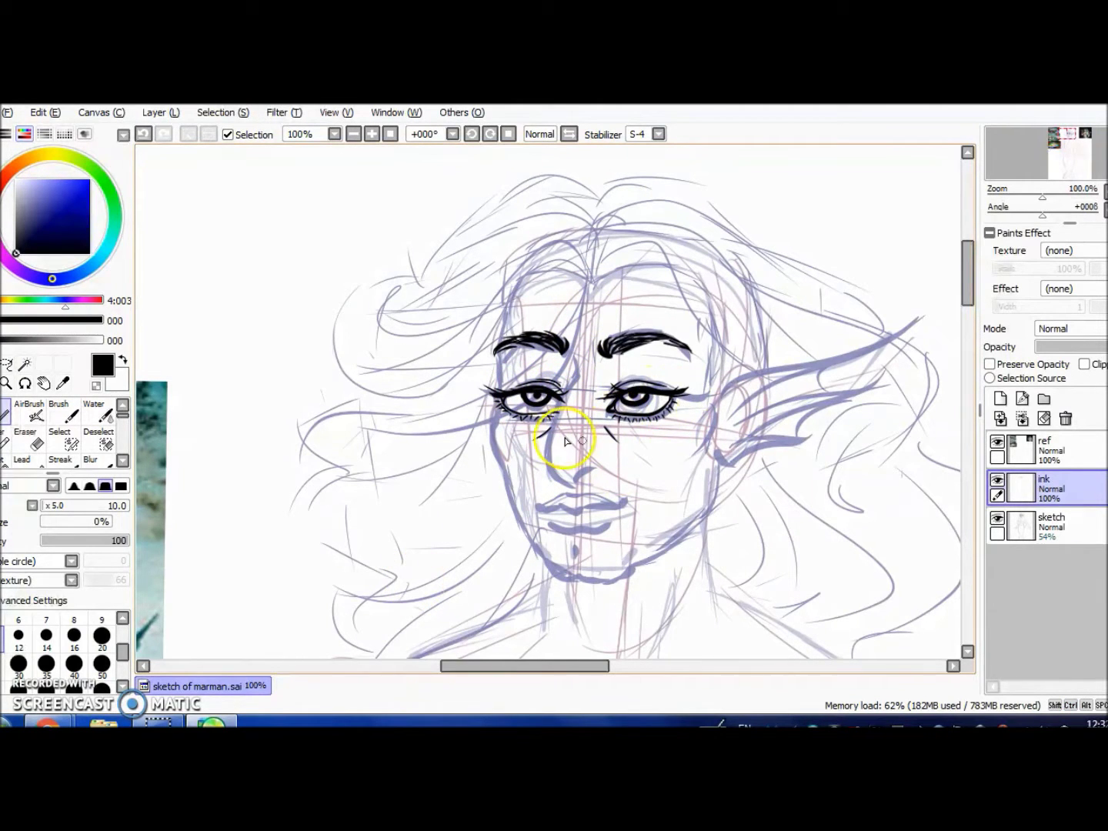
key(ctrl+shift+n)
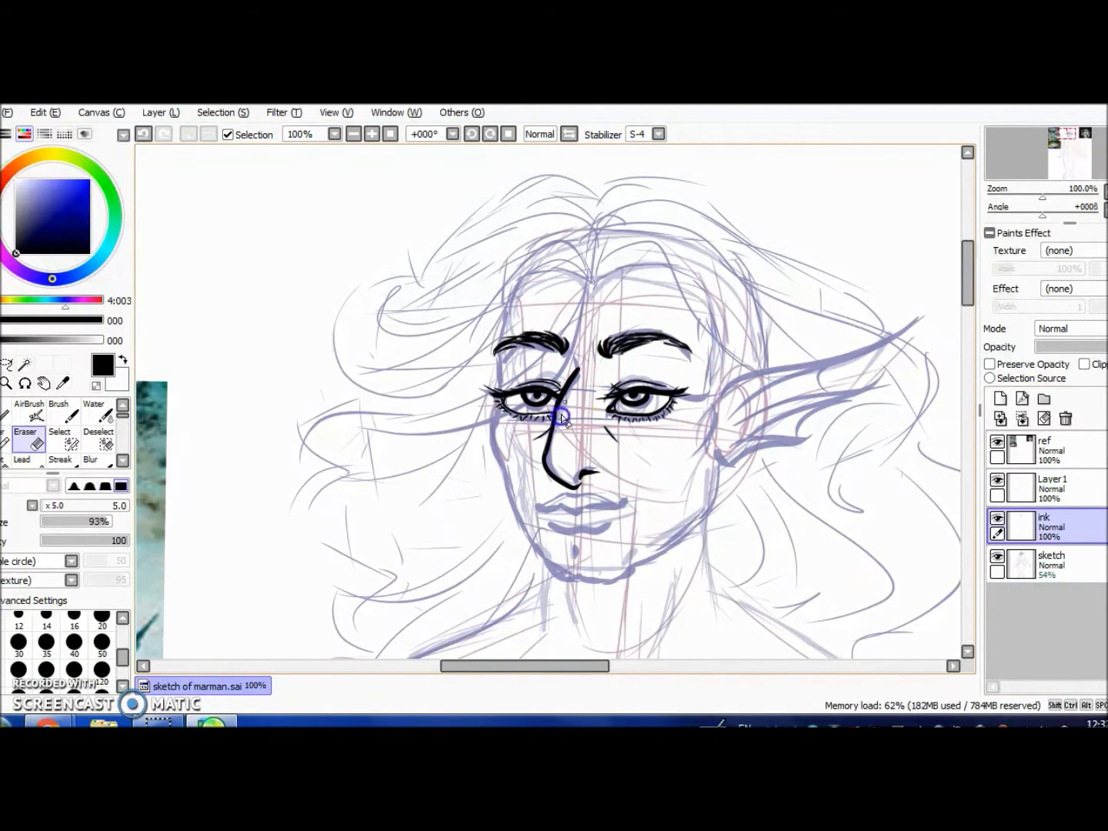
drag(1042, 197, 1045, 199)
drag(522, 490, 531, 487)
drag(397, 490, 437, 496)
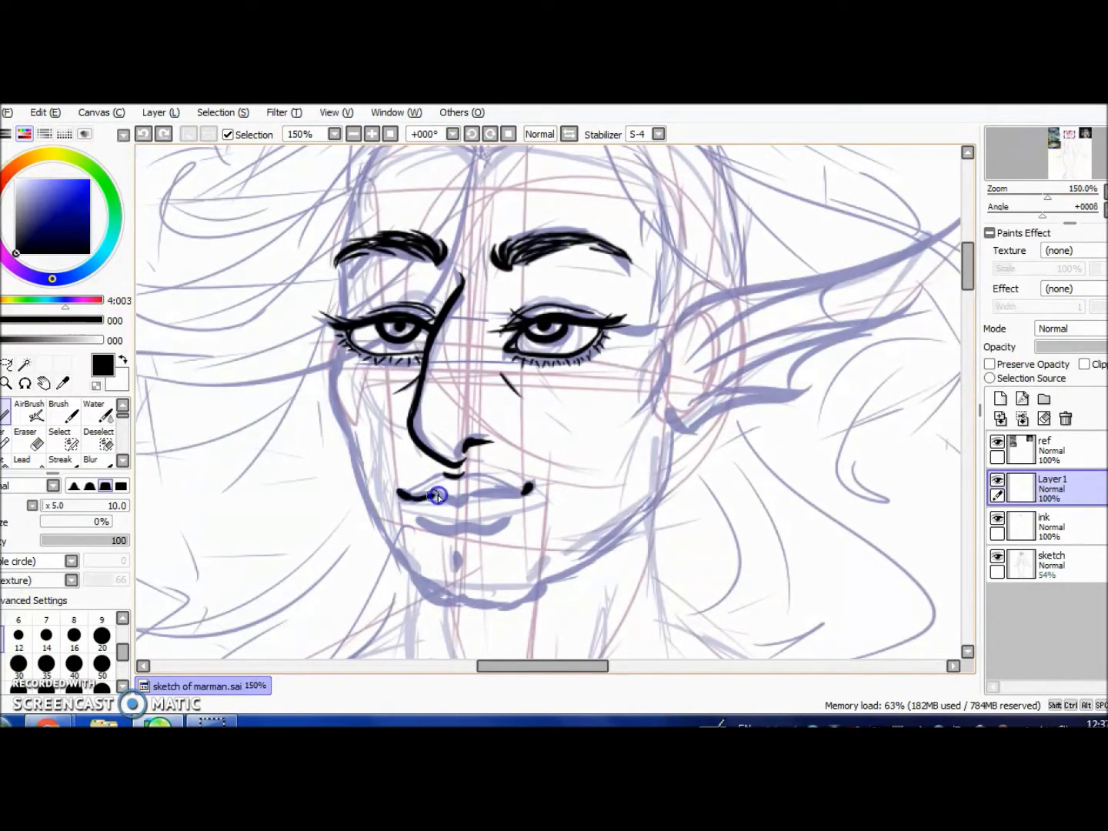
key(e)
ctrl+click(410, 392)
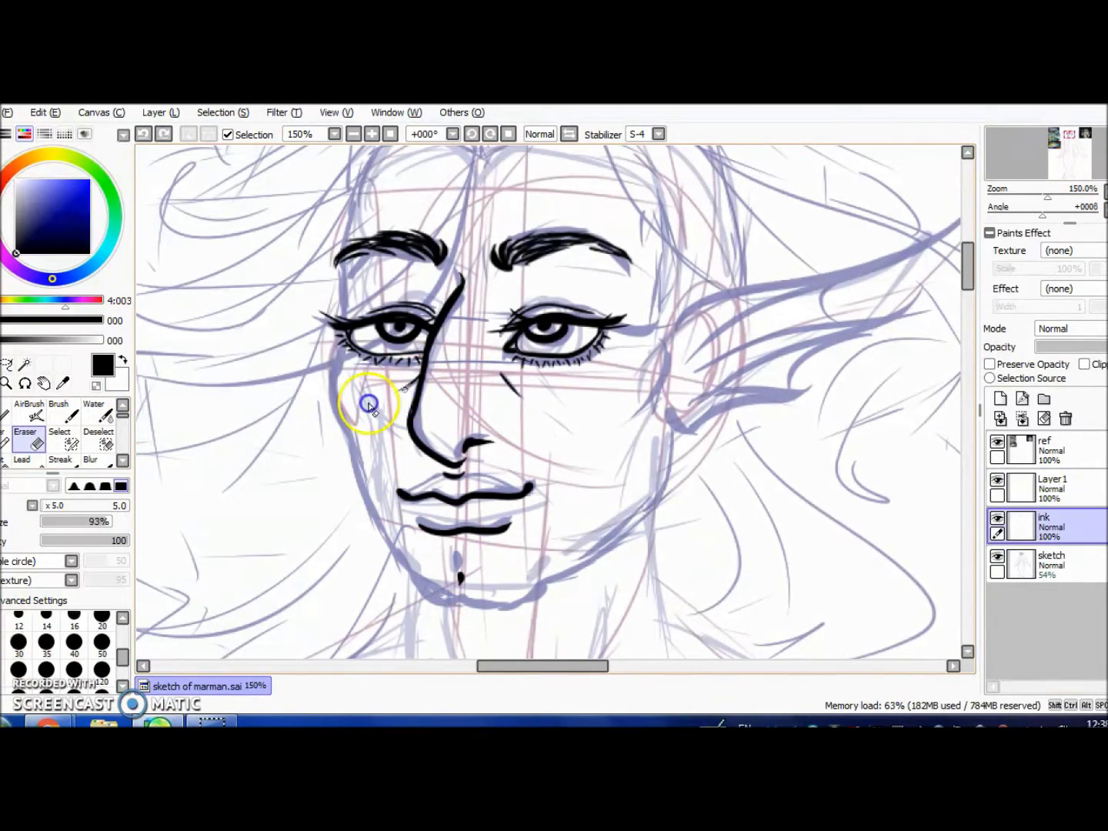
Step: Ink the forehead, cheek and jaw outline on Layer1 at brush size 14, undoing the last stroke
click(1050, 488)
key(minus)
key(b)
drag(482, 275, 471, 492)
key(ctrl+z)
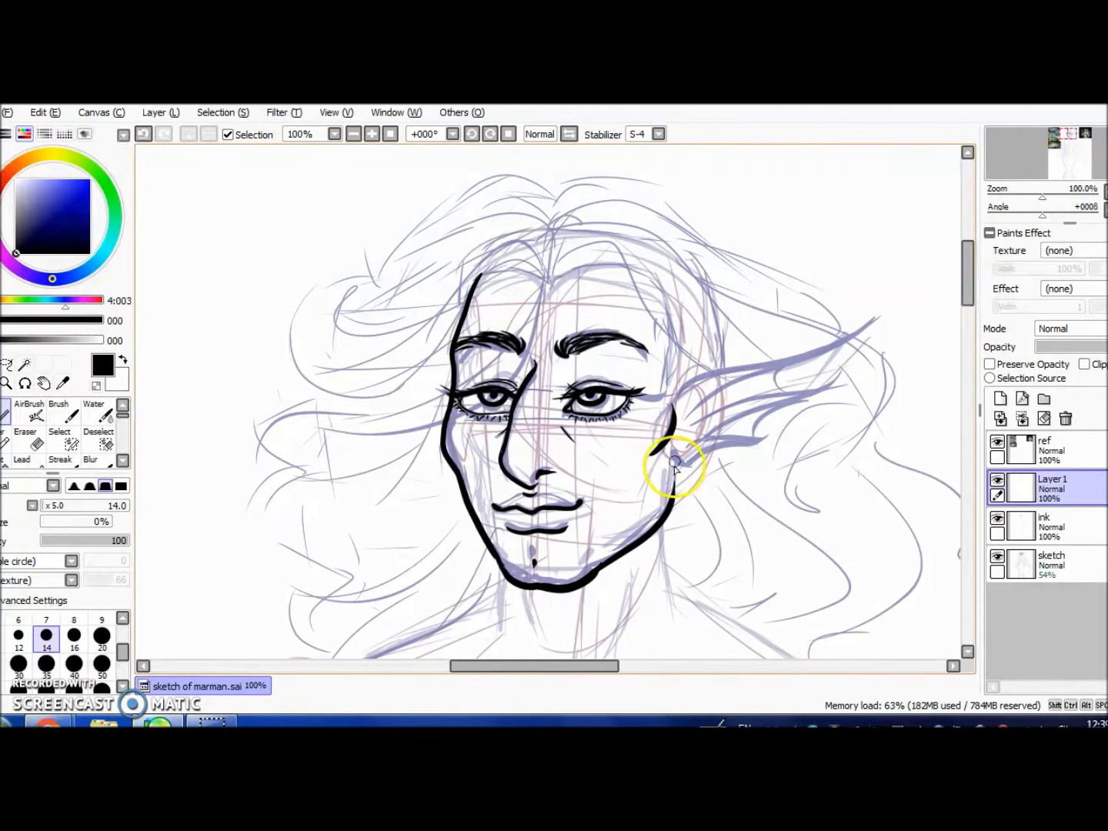
Step: Ink the pointed fin ear with its inner folds and both sides of the neck
drag(771, 434, 773, 437)
mouse_move(853, 375)
mouse_down()
mouse_move(722, 408)
mouse_move(883, 313)
mouse_up()
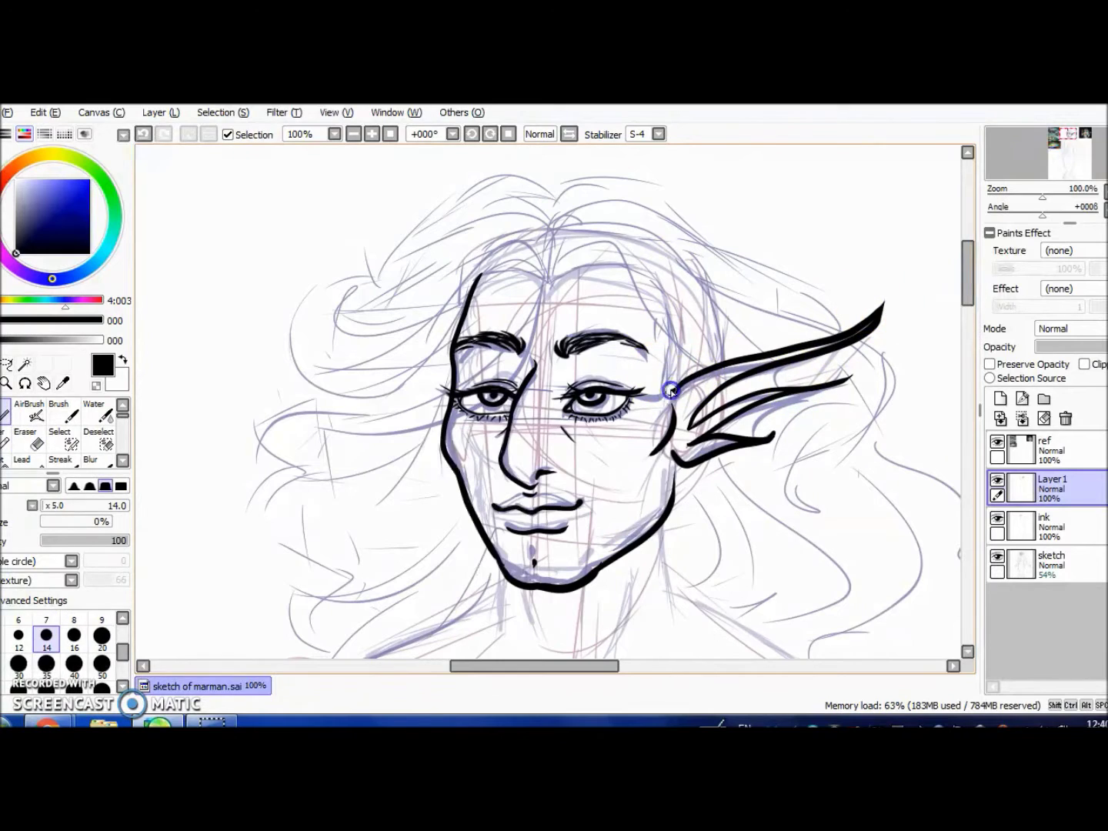
drag(679, 517, 723, 387)
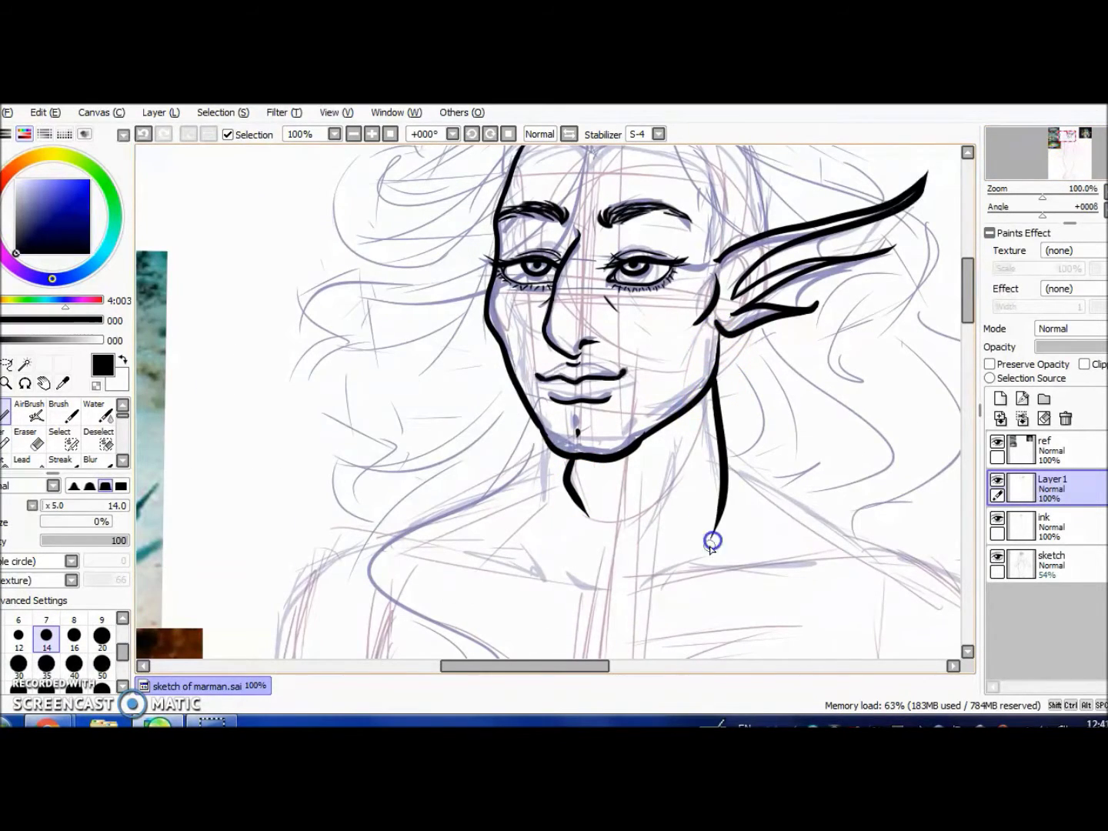
Step: Ink the shoulder slopes and neck tendon on a new layer, undoing the last stroke
scroll(636, 557, down, 3)
click(1001, 397)
mouse_move(537, 418)
mouse_down()
mouse_move(531, 439)
mouse_move(486, 451)
mouse_up()
key(ctrl+z)
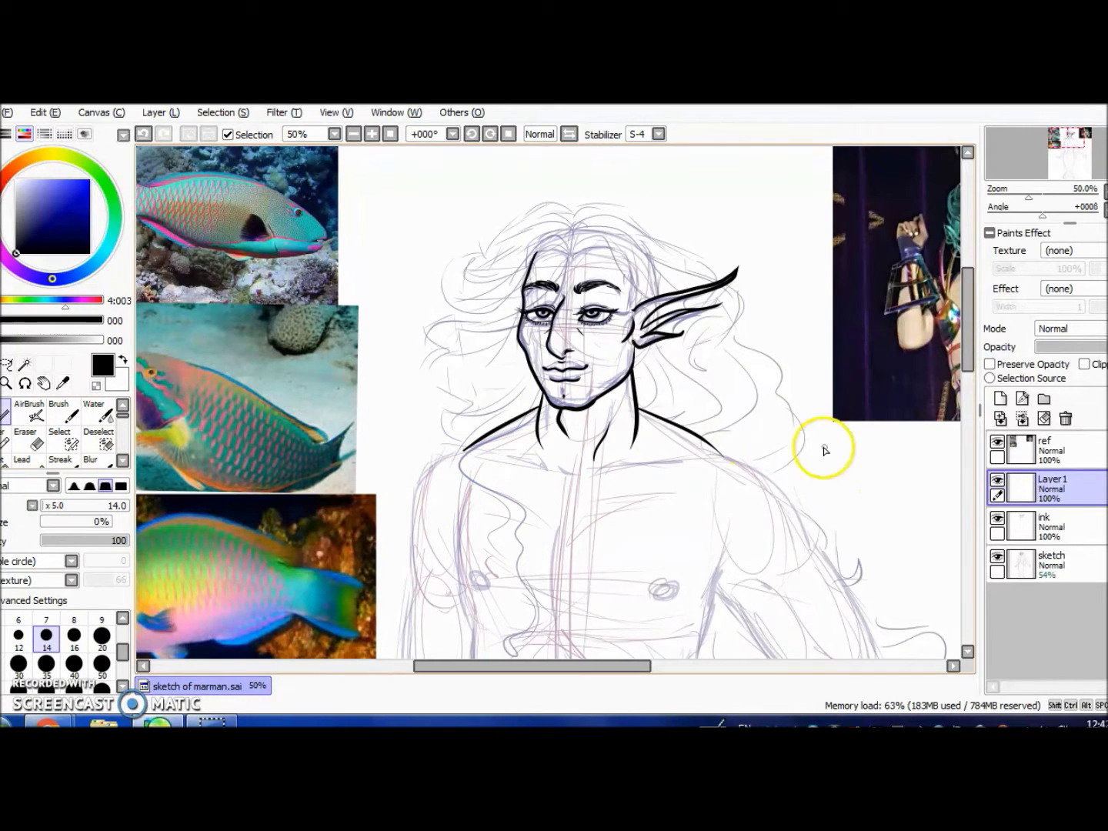
Step: Ink the collarbones, chest centre line, both torso sides, navel and nipples over the sketch
scroll(796, 512, down, 2)
drag(590, 390, 652, 379)
drag(558, 432, 553, 543)
drag(463, 415, 484, 608)
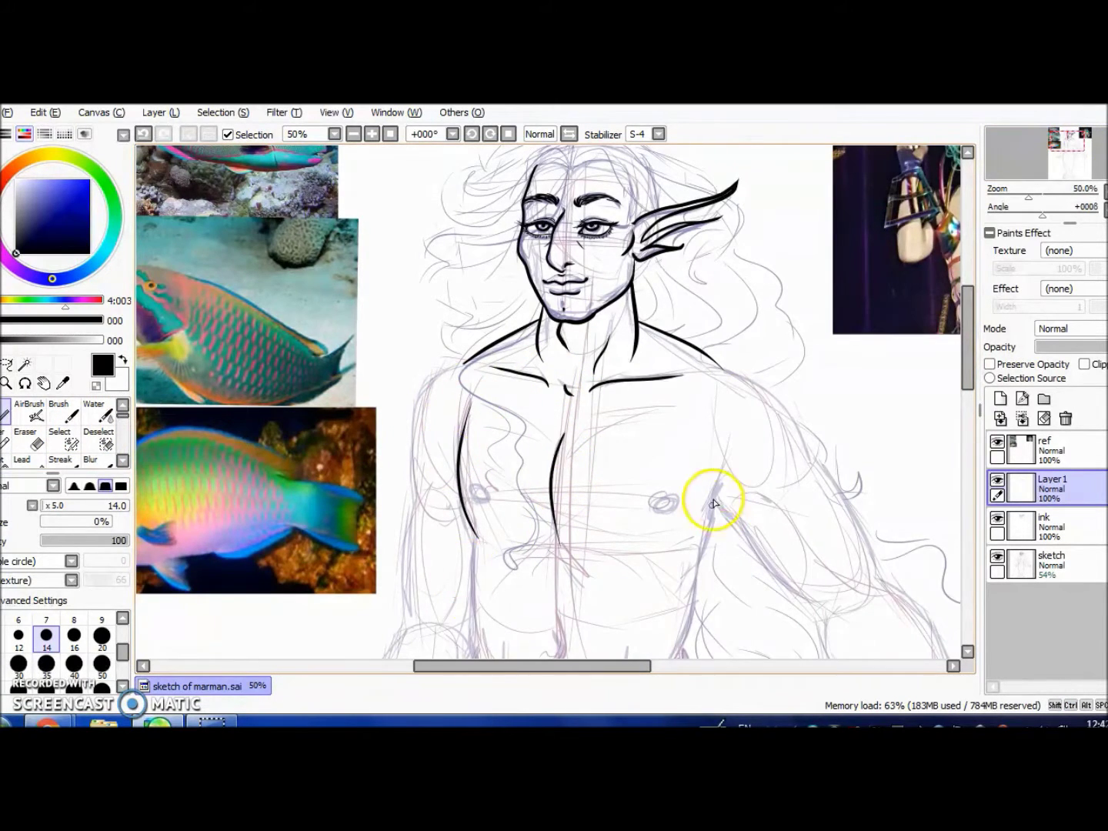
drag(721, 478, 686, 604)
scroll(495, 322, down, 5)
drag(709, 354, 687, 463)
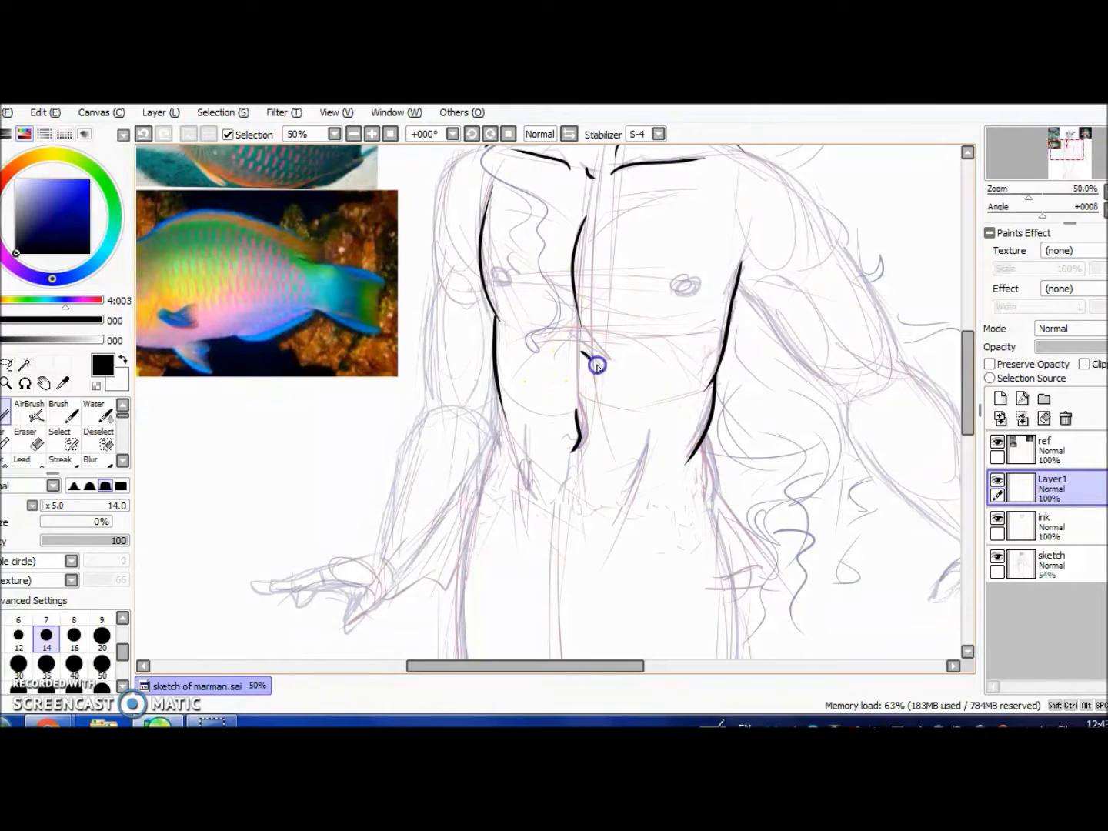
scroll(551, 271, up, 3)
scroll(551, 271, right, 3)
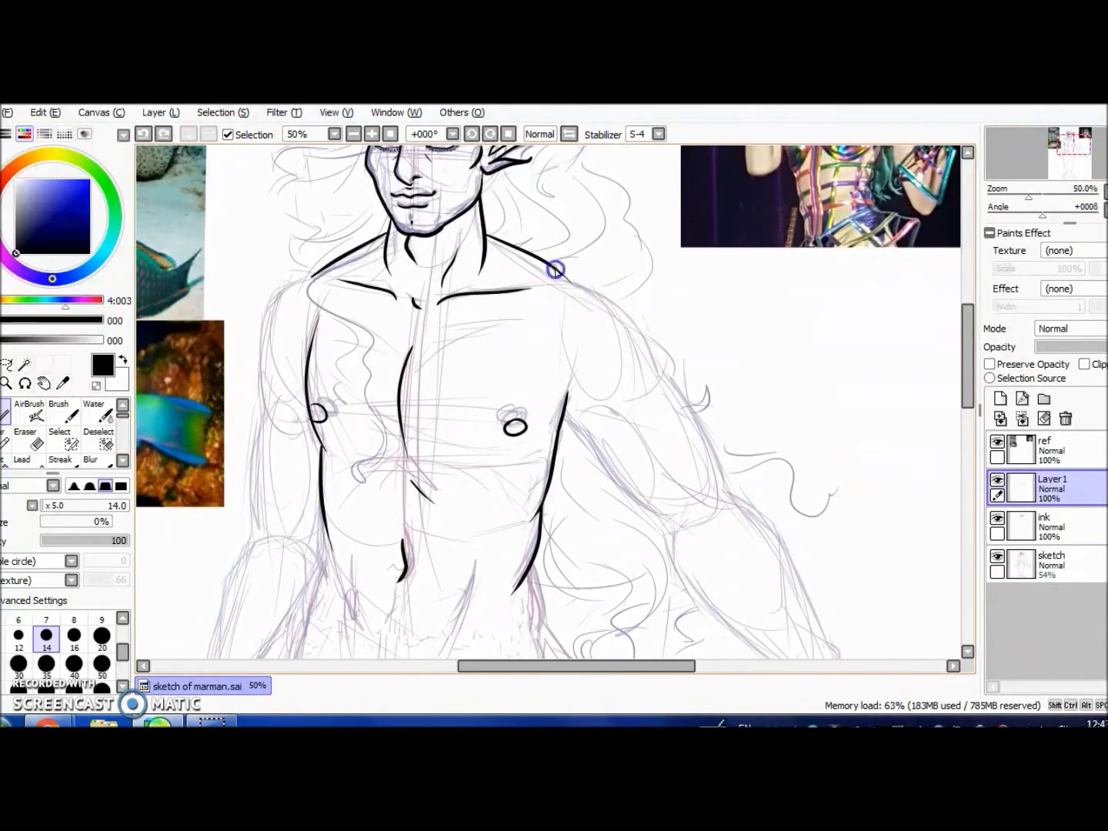
Step: Ink the shoulder, upper arm and forearm outlines on the ear-fin side of the figure on a new layer
click(1014, 417)
drag(564, 281, 663, 392)
scroll(663, 392, down, 1)
scroll(500, 383, up, 1)
drag(372, 265, 653, 552)
drag(473, 389, 621, 537)
scroll(639, 535, down, 2)
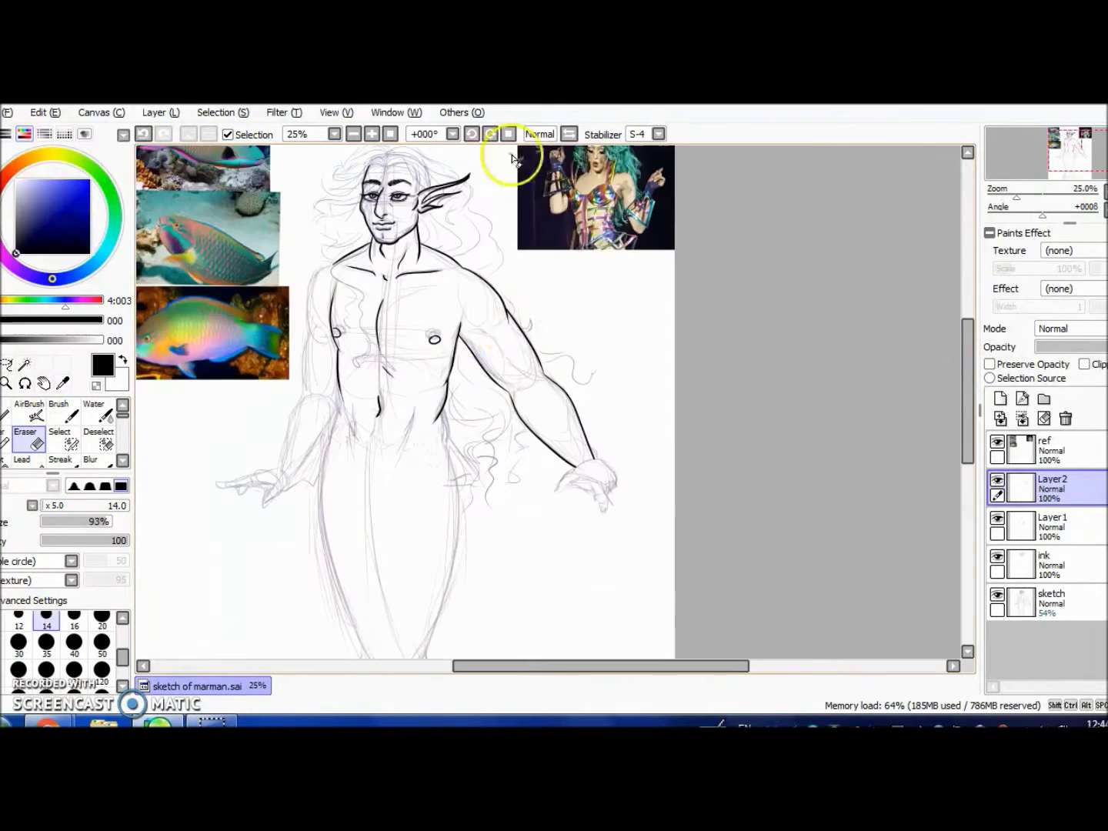
Step: Transform the newly inked arm in mirrored view and compare the figure's proportions in both orientations
click(569, 134)
key(ctrl+t)
key(Return)
key(h)
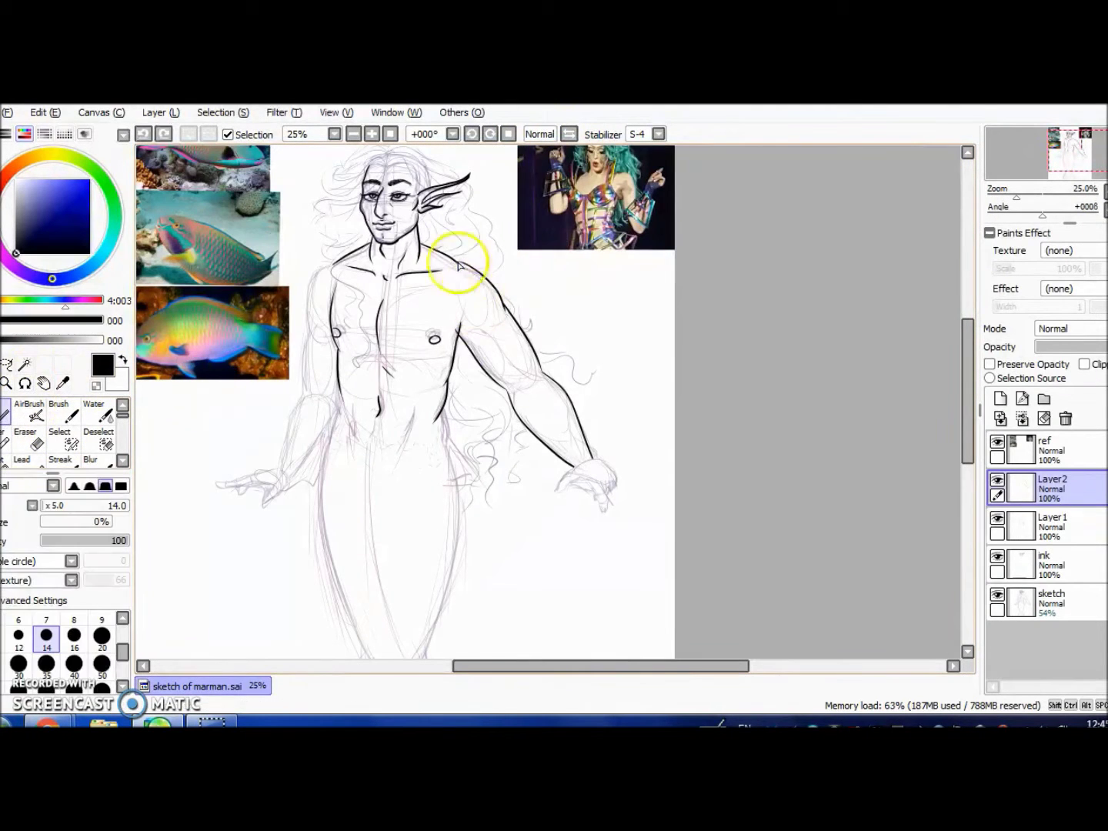
key(e)
click(568, 134)
click(569, 134)
key(n)
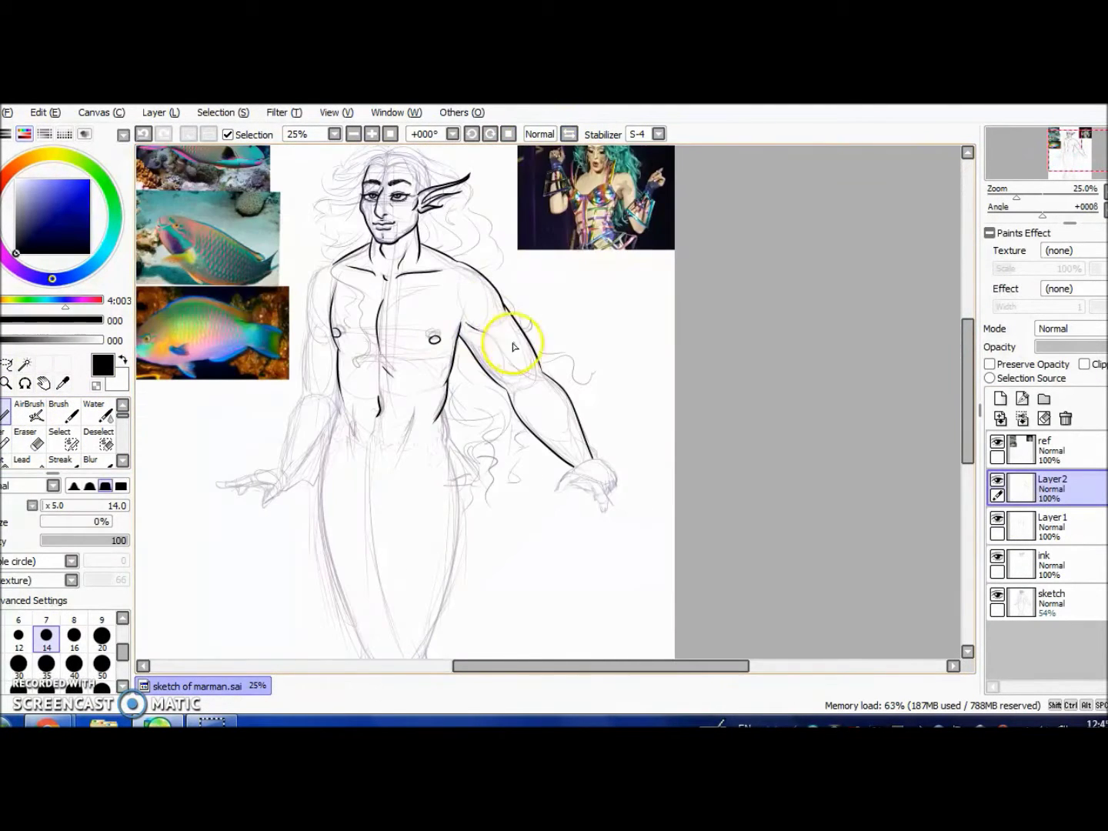
Step: Merge the arm's layer down and clean up the shoulder outlines with the eraser
click(997, 531)
key(ctrl+e)
key(e)
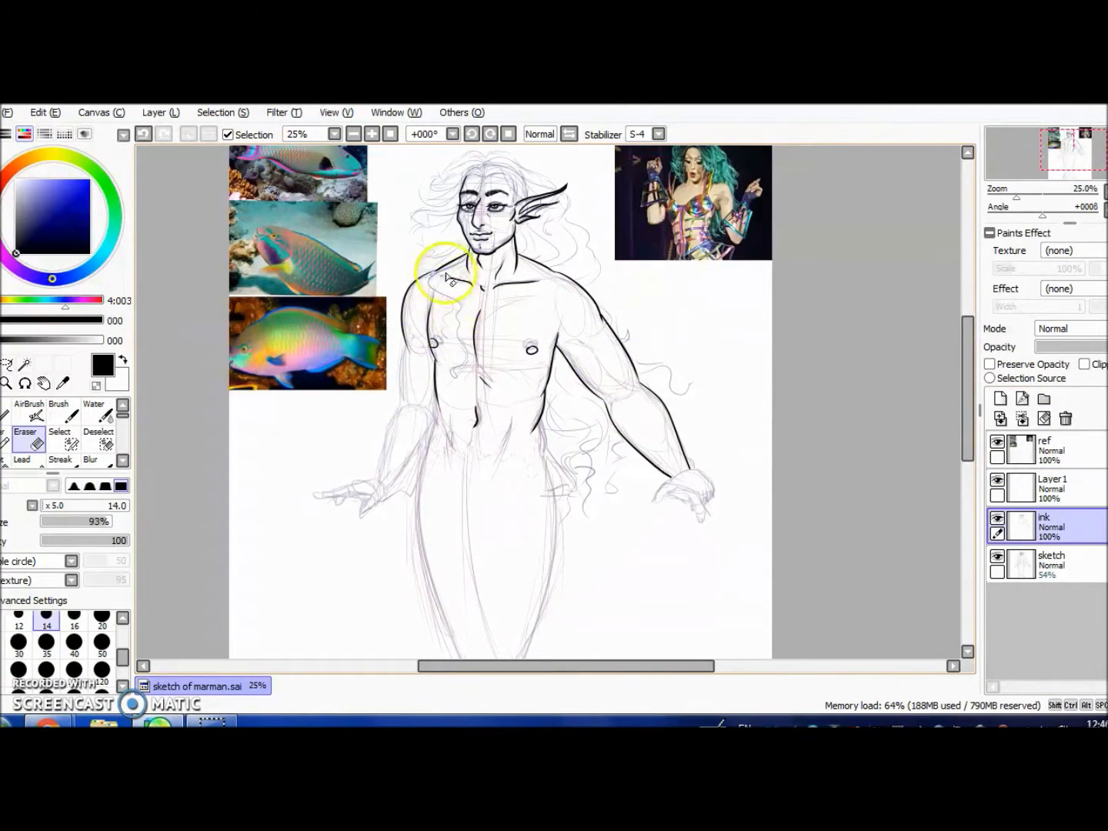
scroll(446, 272, up, 2)
mouse_move(528, 217)
mouse_down()
mouse_move(613, 210)
mouse_move(648, 222)
mouse_up()
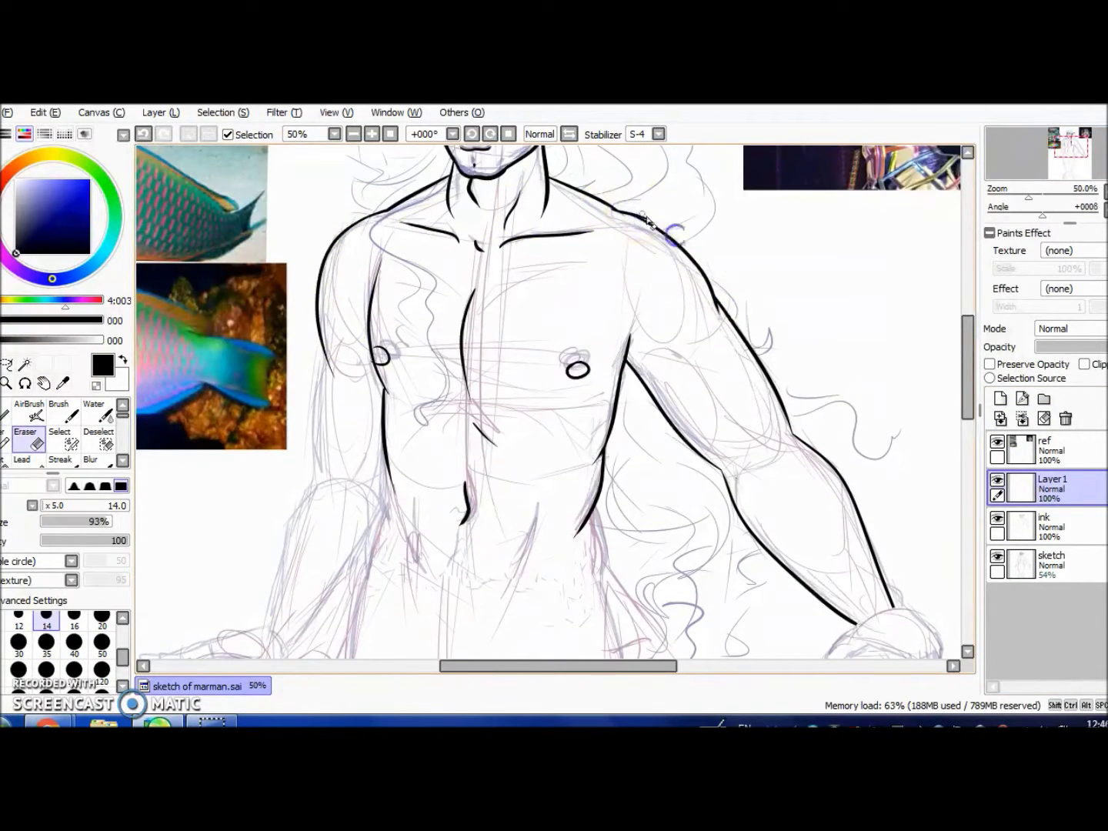
Step: Refine the inner contour and elbow of the ear-fin-side arm with pen and eraser, undoing the last elbow stroke
key(n)
mouse_move(681, 299)
mouse_down()
mouse_move(789, 435)
mouse_move(707, 460)
mouse_move(729, 485)
mouse_up()
key(e)
key(n)
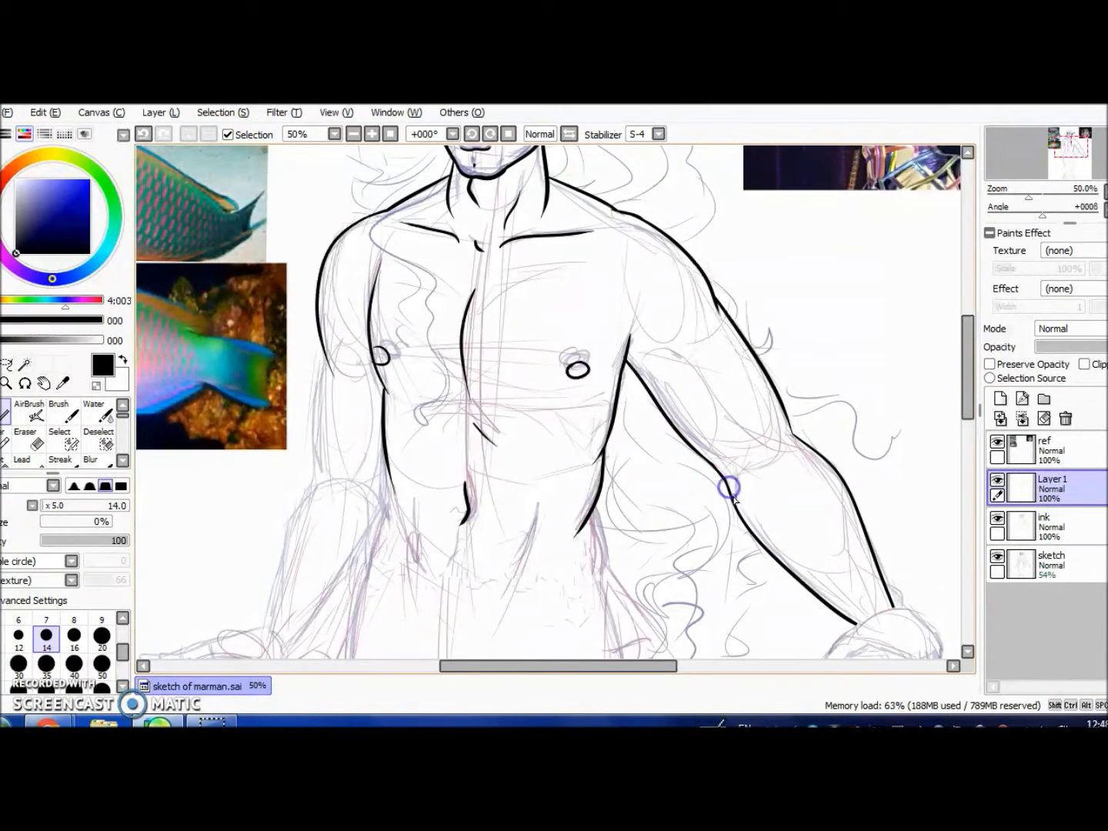
click(1069, 495)
drag(794, 442, 814, 438)
key(ctrl+z)
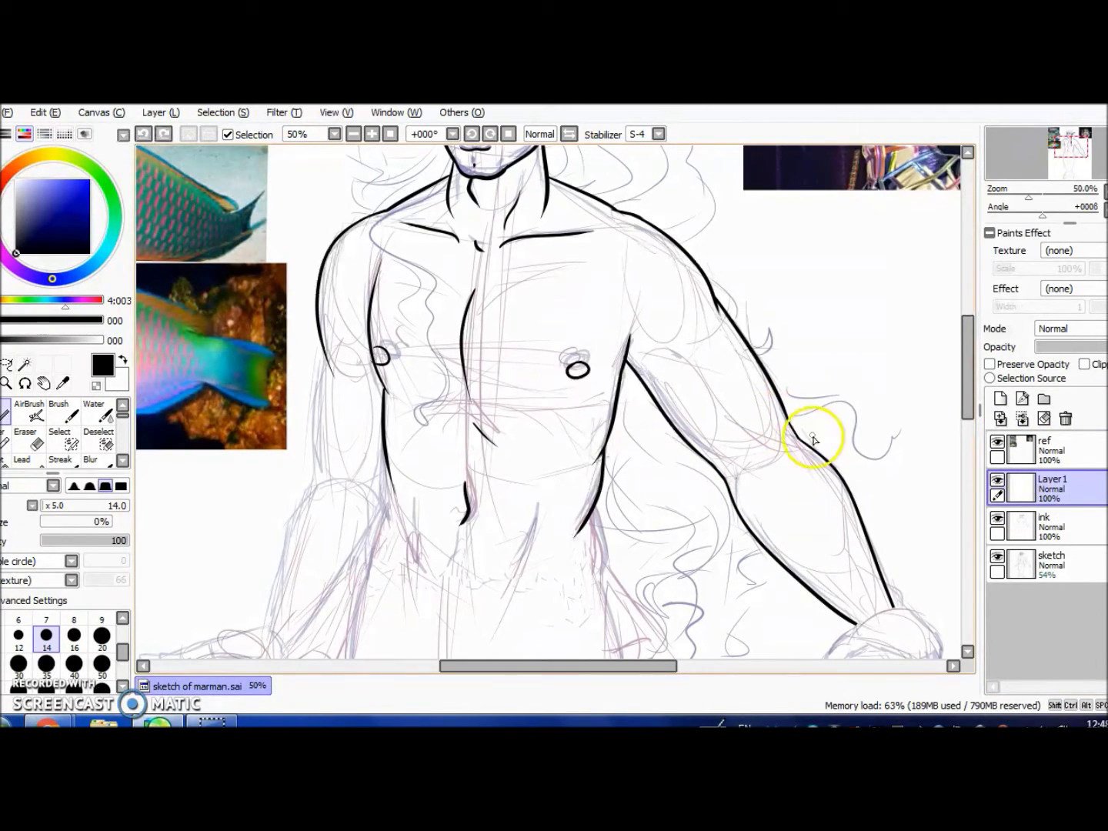
Step: Ink the opposite arm's upper arm and forearm down to the wrist on a new layer, undoing the last stroke
scroll(685, 383, down, 2)
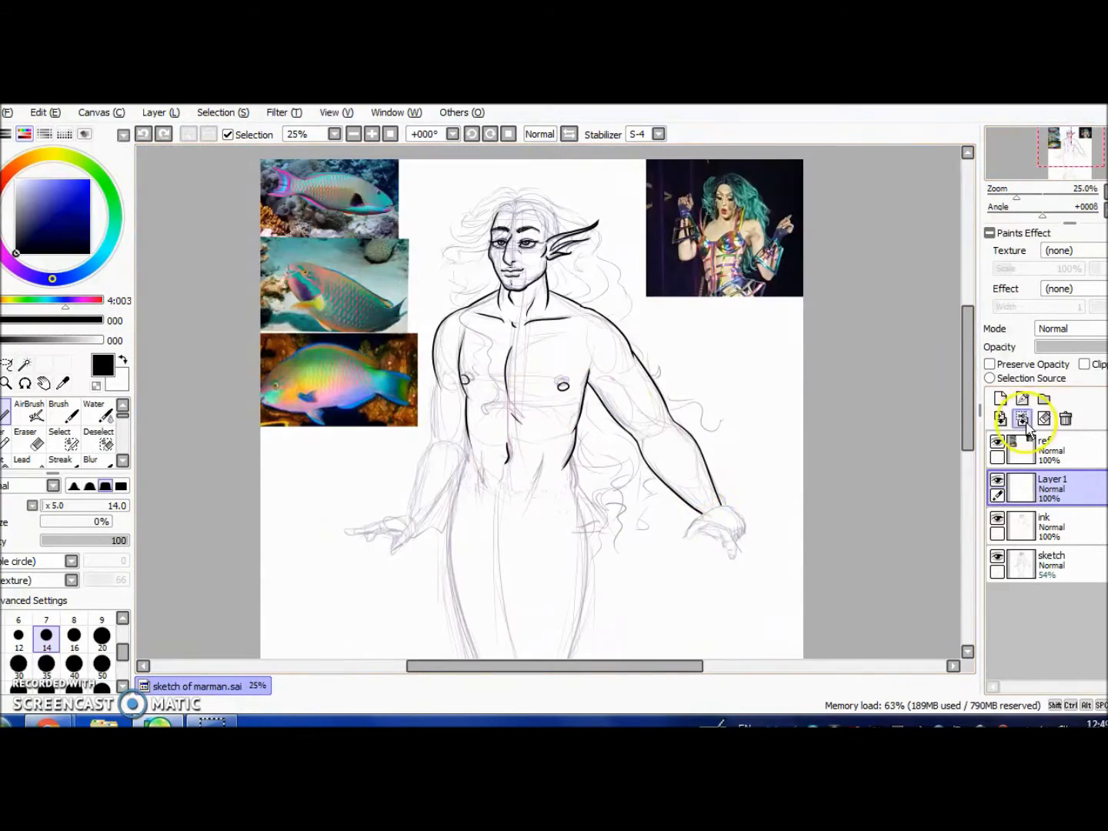
drag(439, 376, 458, 329)
key(ctrl+shift+n)
key(n)
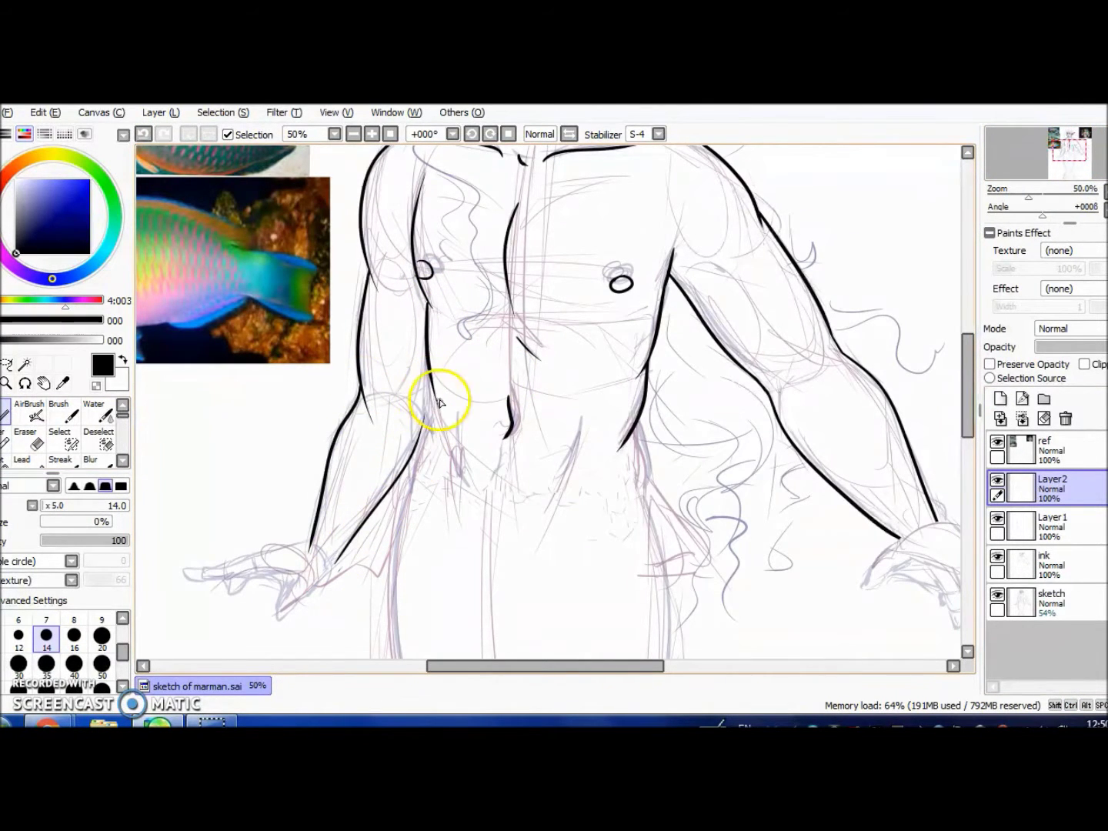
key(minus)
key(ctrl+z)
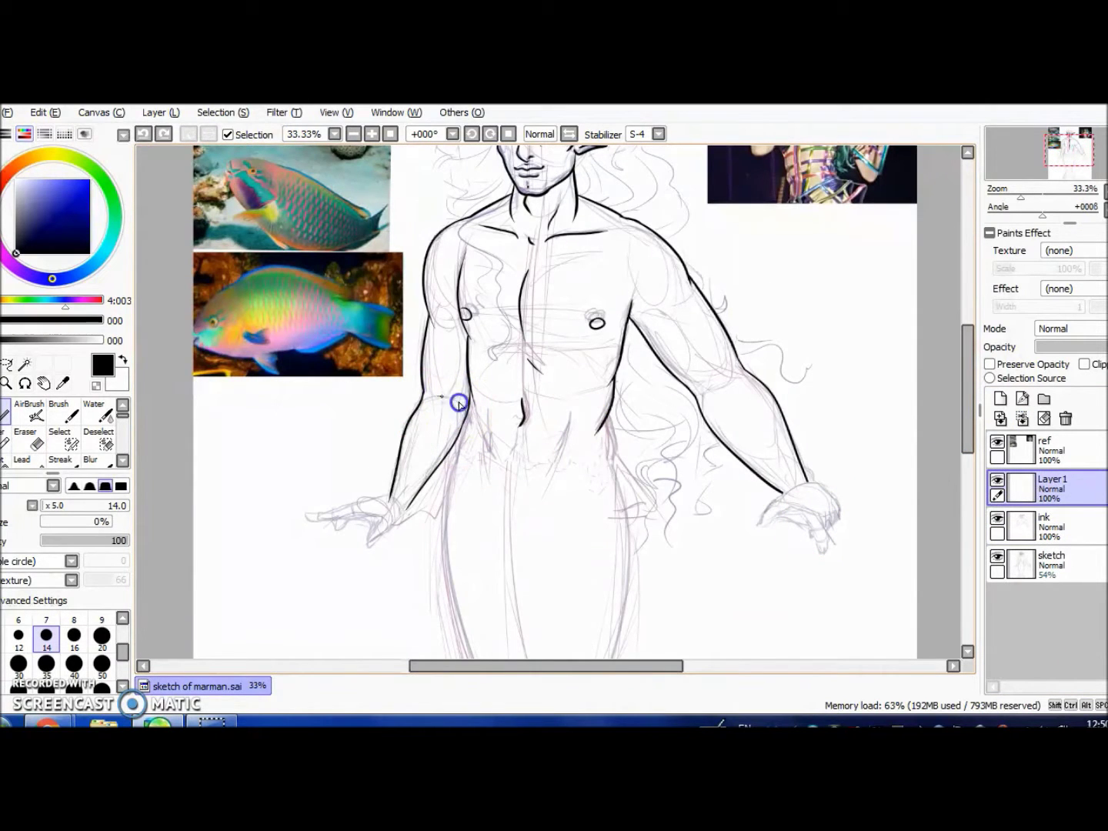
Step: Check the figure in mirrored view, then select the ear-fin-side arm on the ink layer and transform it
key(e)
key(h)
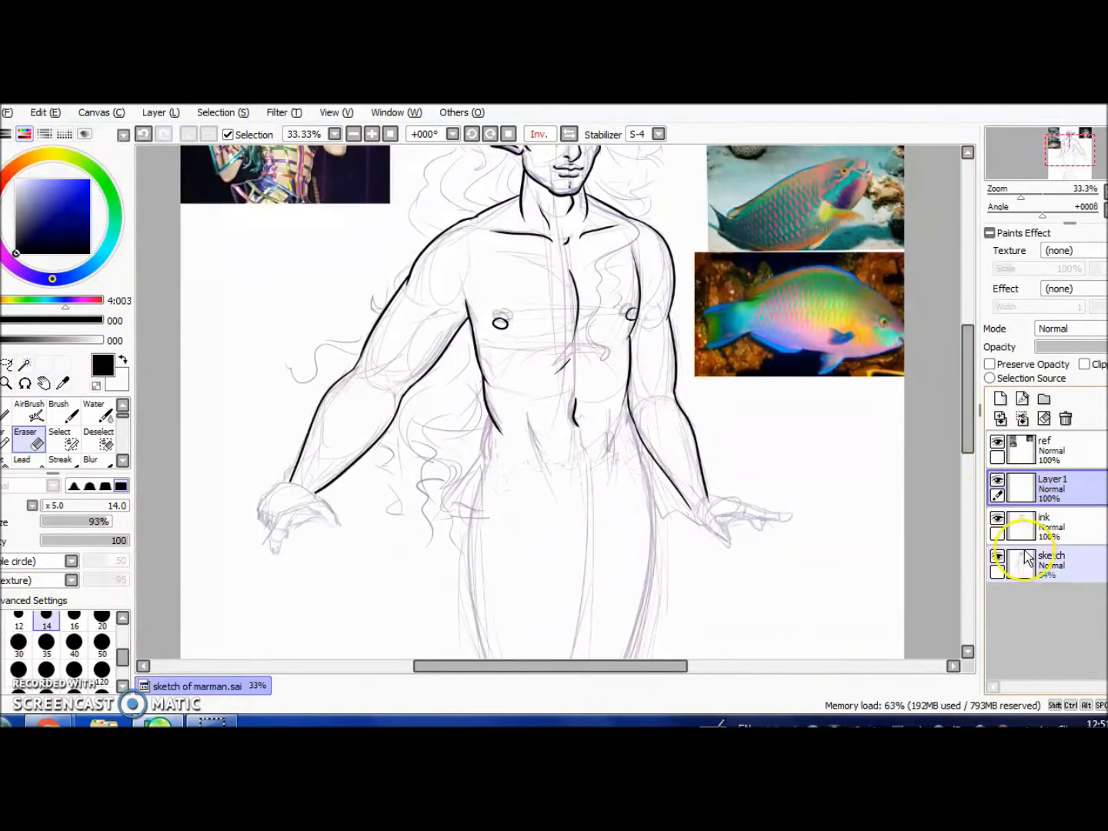
click(1047, 525)
key(h)
click(59, 442)
mouse_move(630, 309)
mouse_down()
mouse_move(792, 499)
mouse_move(828, 482)
mouse_up()
key(ctrl+t)
key(Return)
Step: Ink the lower-abdomen crease lines and upper hip contours on Layer1, undoing a stray stroke
key(plus)
key(plus)
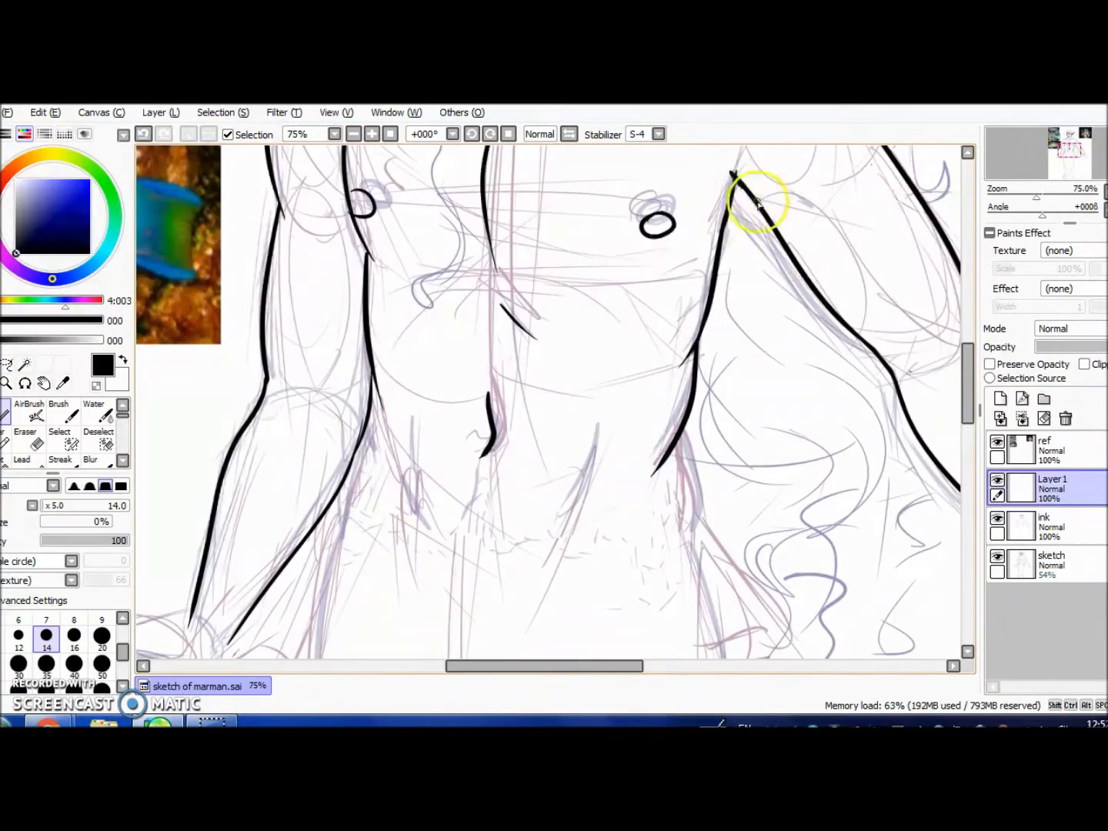
key(minus)
key(minus)
key(minus)
key(plus)
mouse_move(346, 542)
mouse_down()
mouse_move(400, 431)
mouse_move(435, 302)
mouse_move(432, 343)
mouse_move(414, 307)
mouse_up()
click(1047, 487)
key(n)
key(ctrl+z)
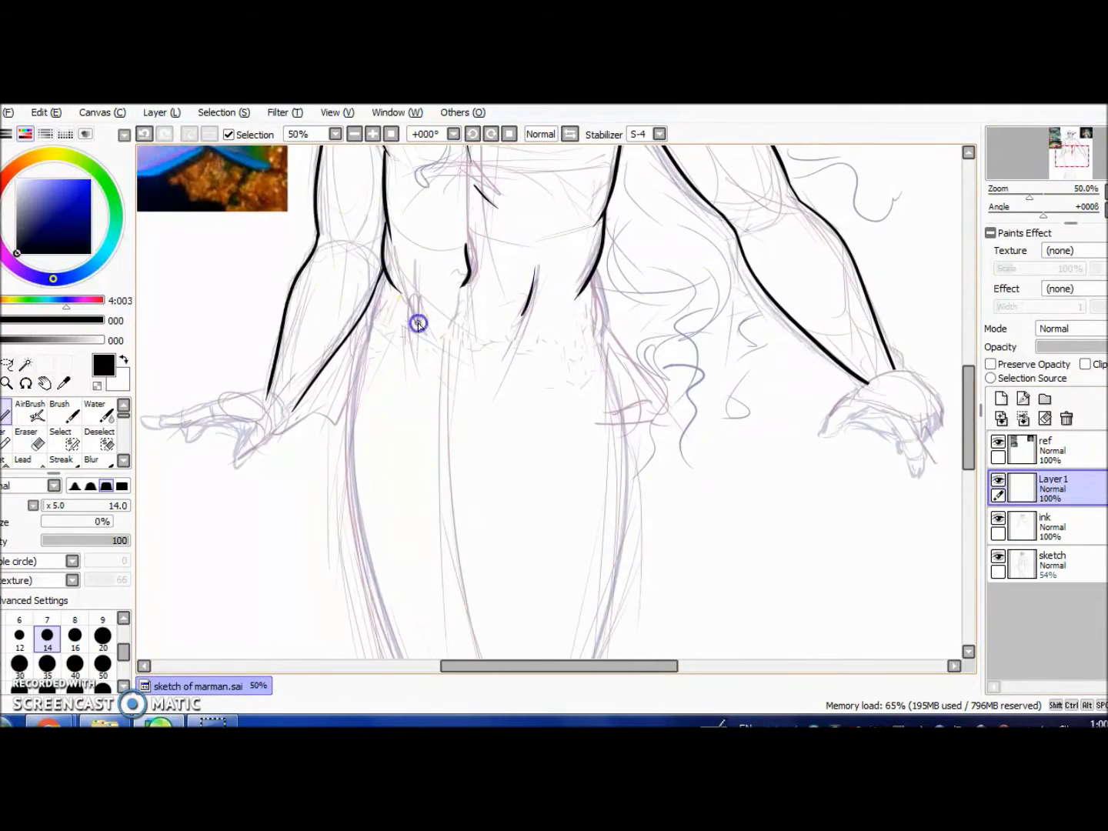
key(minus)
key(e)
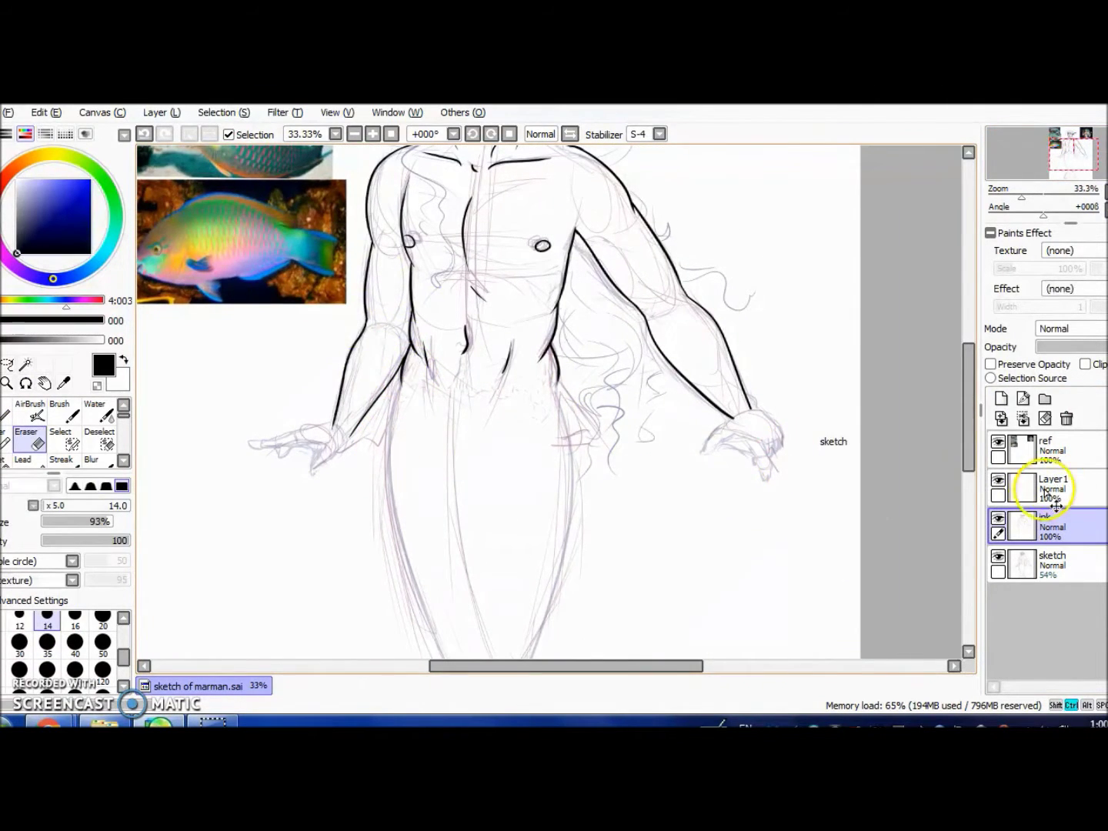
Step: Ink the ear-fin-side hand with its thumb and fingers on Layer1, undoing the last stroke
click(1023, 486)
scroll(606, 415, up, 3)
key(n)
key(plus)
key(plus)
drag(462, 369, 619, 373)
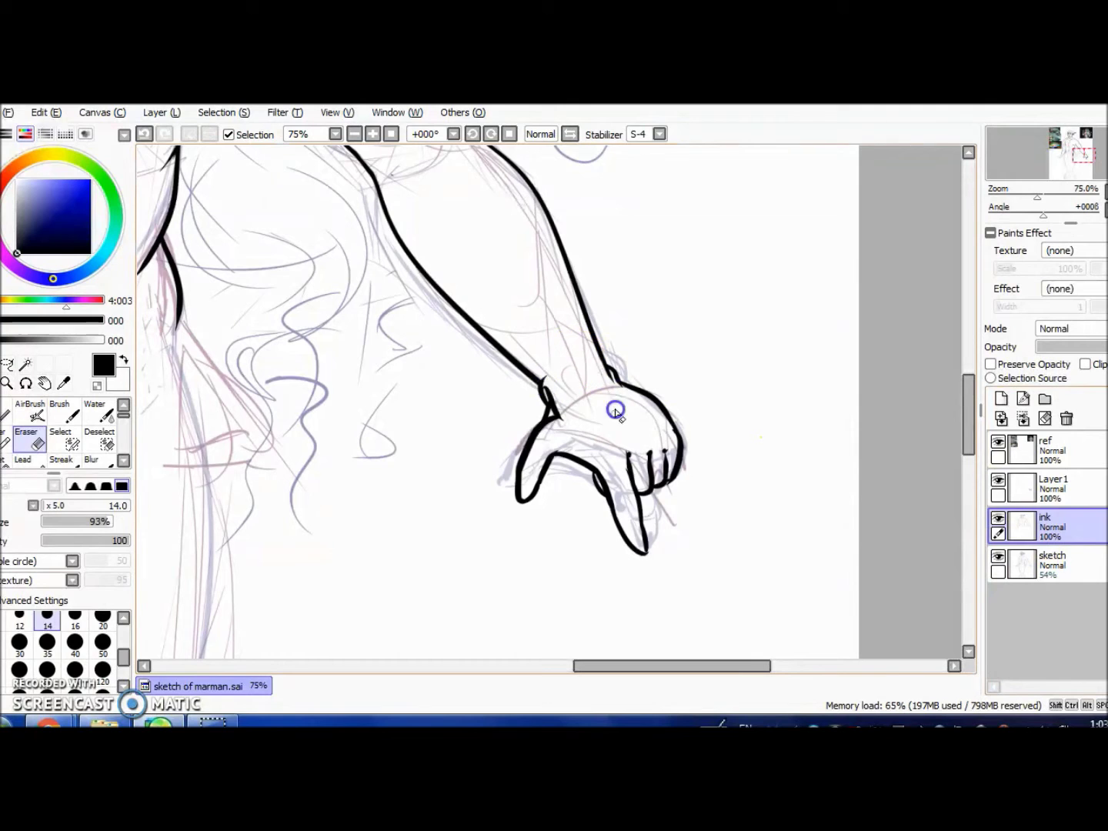
key(ctrl+z)
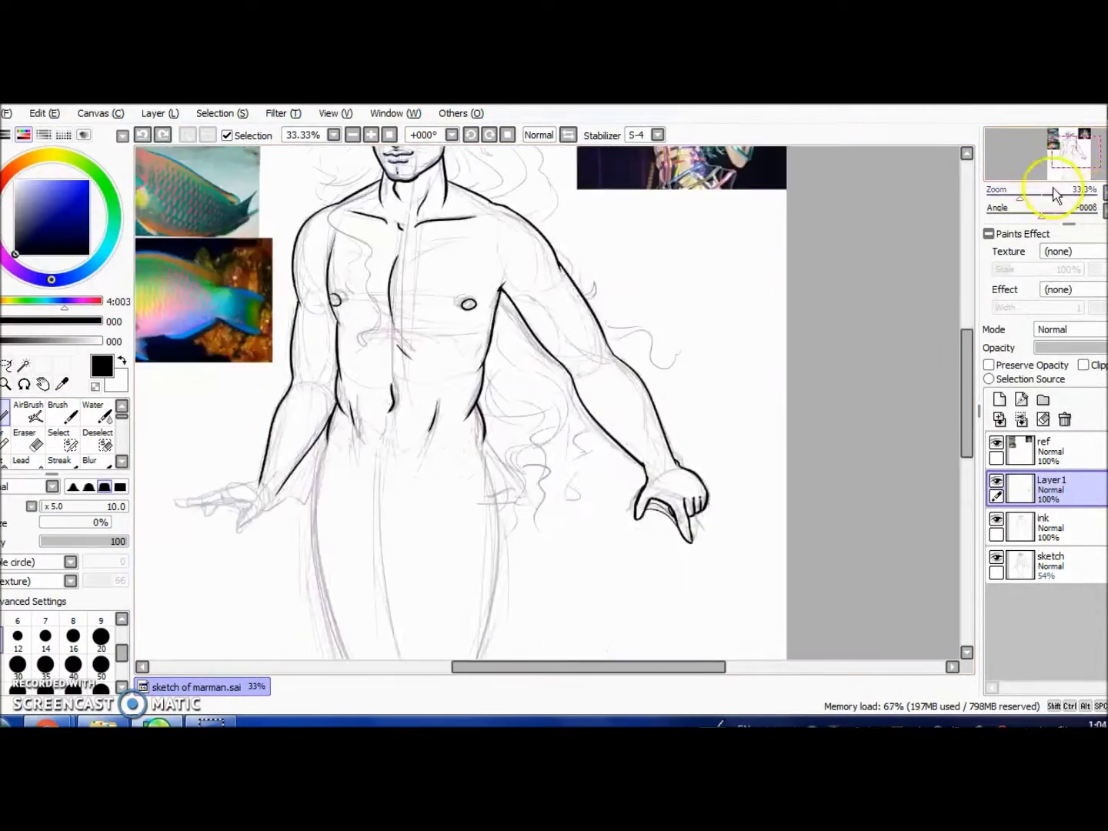
Step: Select the inked hand, transform it to fit the wrist and erase the overlapping wrist lines on the ink layer
key(ctrl+t)
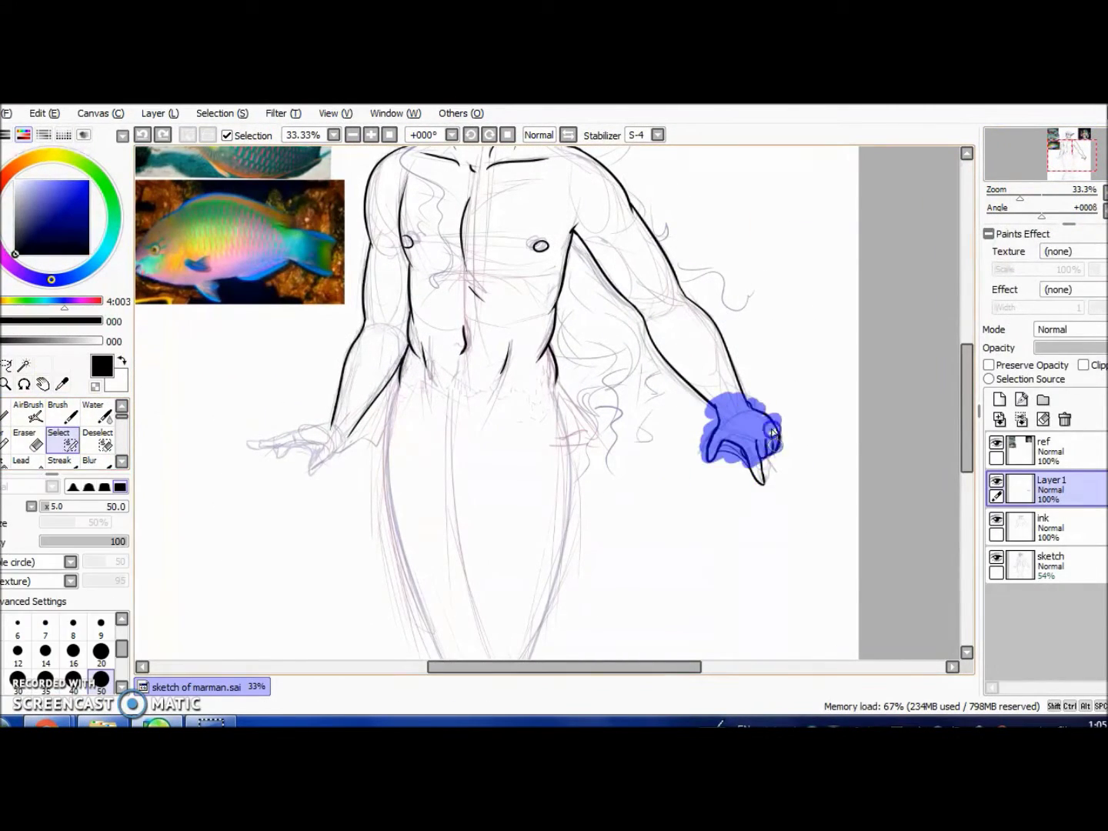
drag(784, 494, 811, 412)
drag(685, 450, 776, 483)
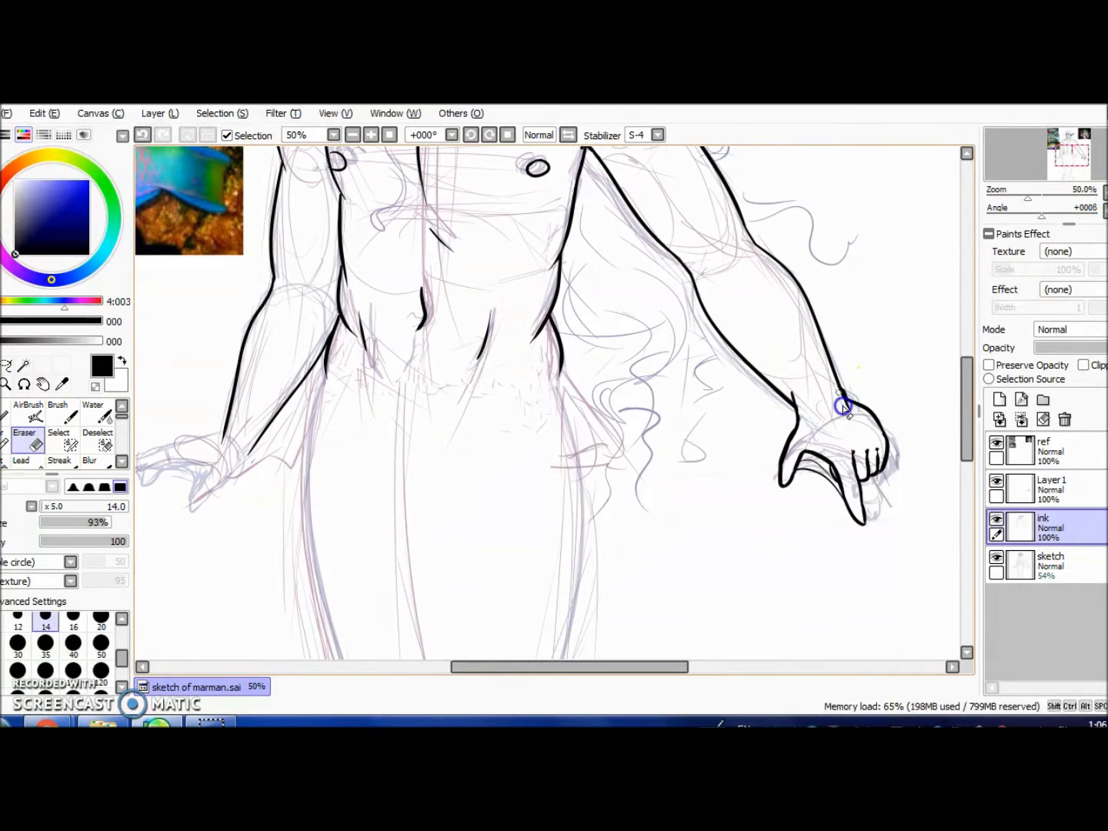
Step: Clean up the overlapping lines at the ear-fin-side wrist and merge the inked hand into the ink layer
mouse_move(805, 453)
mouse_down()
mouse_move(788, 396)
mouse_move(794, 424)
mouse_up()
key(n)
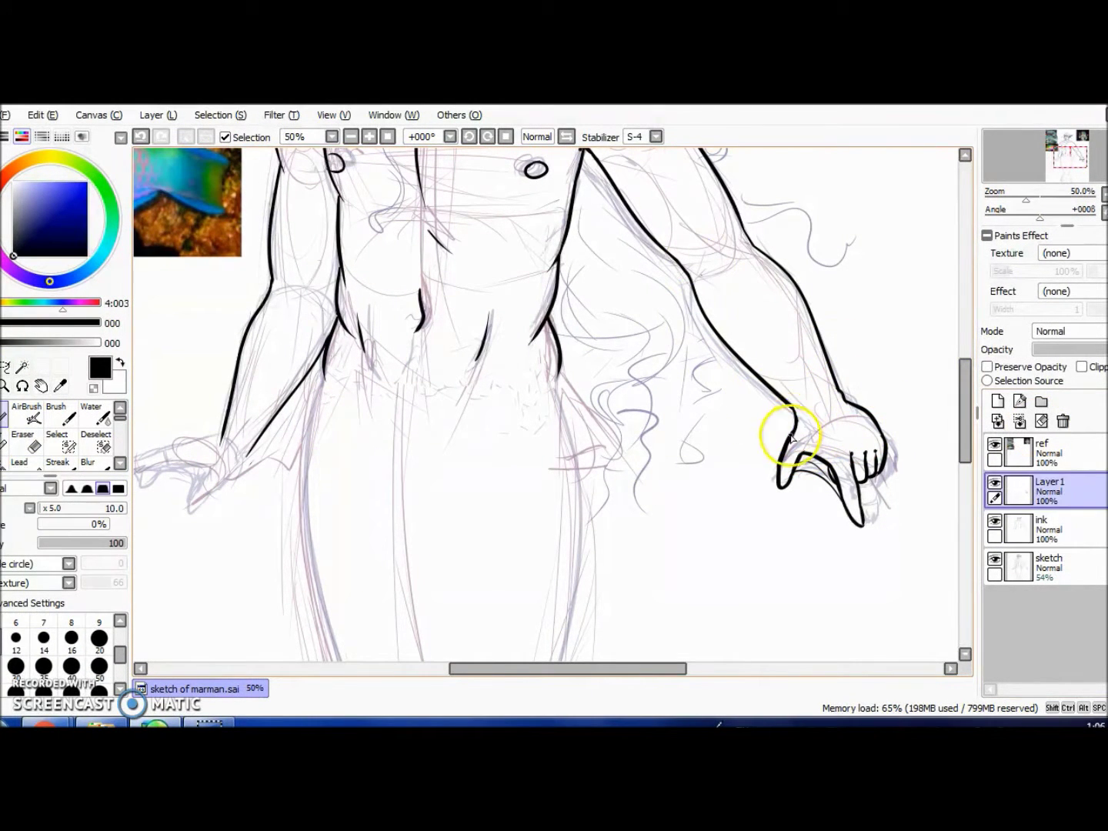
key(e)
key(ctrl+e)
Step: Ink the opposite, outstretched hand with thumb and fingers on Layer1 at brush size 14, undoing the first versions
scroll(792, 426, up, 2)
scroll(706, 408, down, 8)
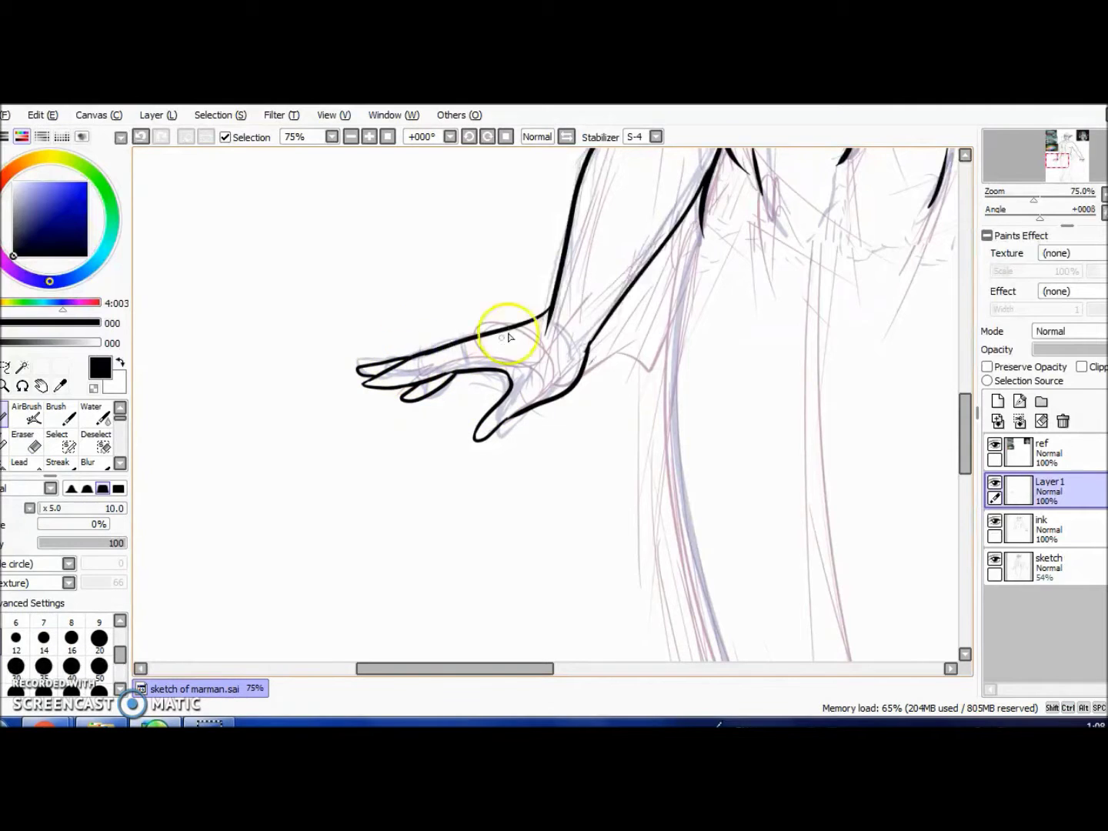
click(141, 137)
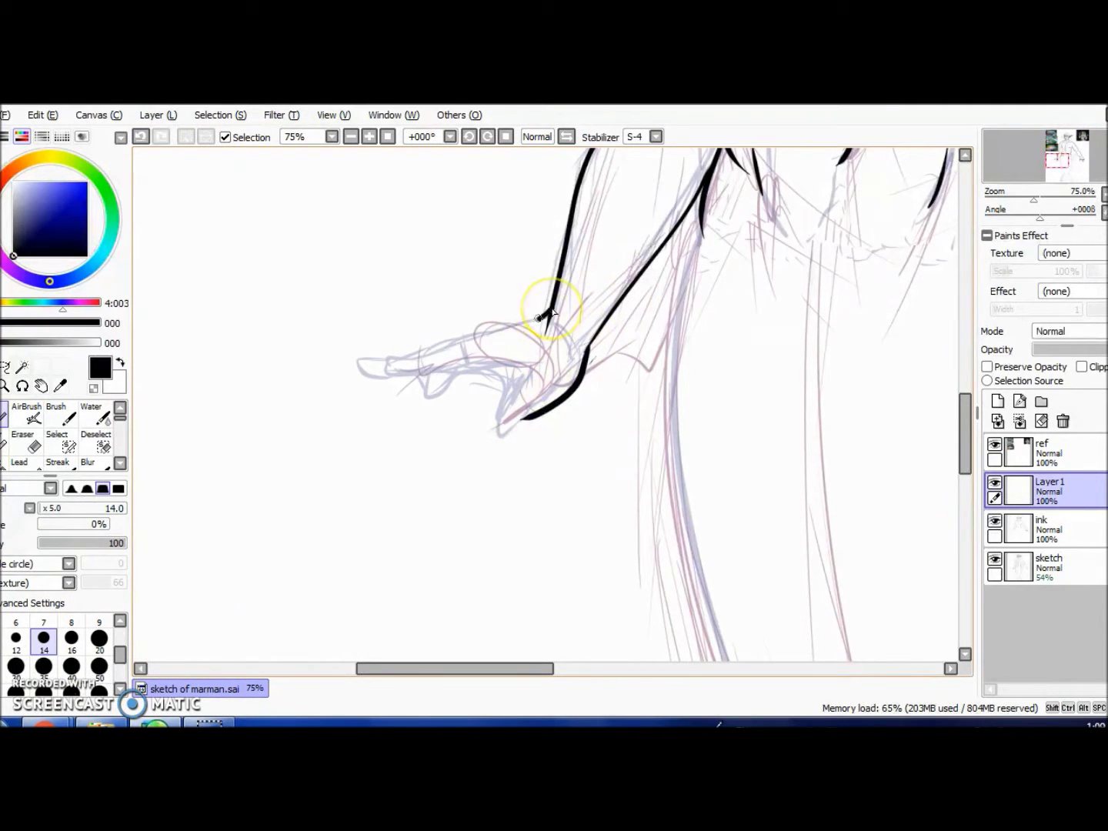
key(ctrl+z)
key(ctrl+z)
key(ctrl+z)
key(ctrl+y)
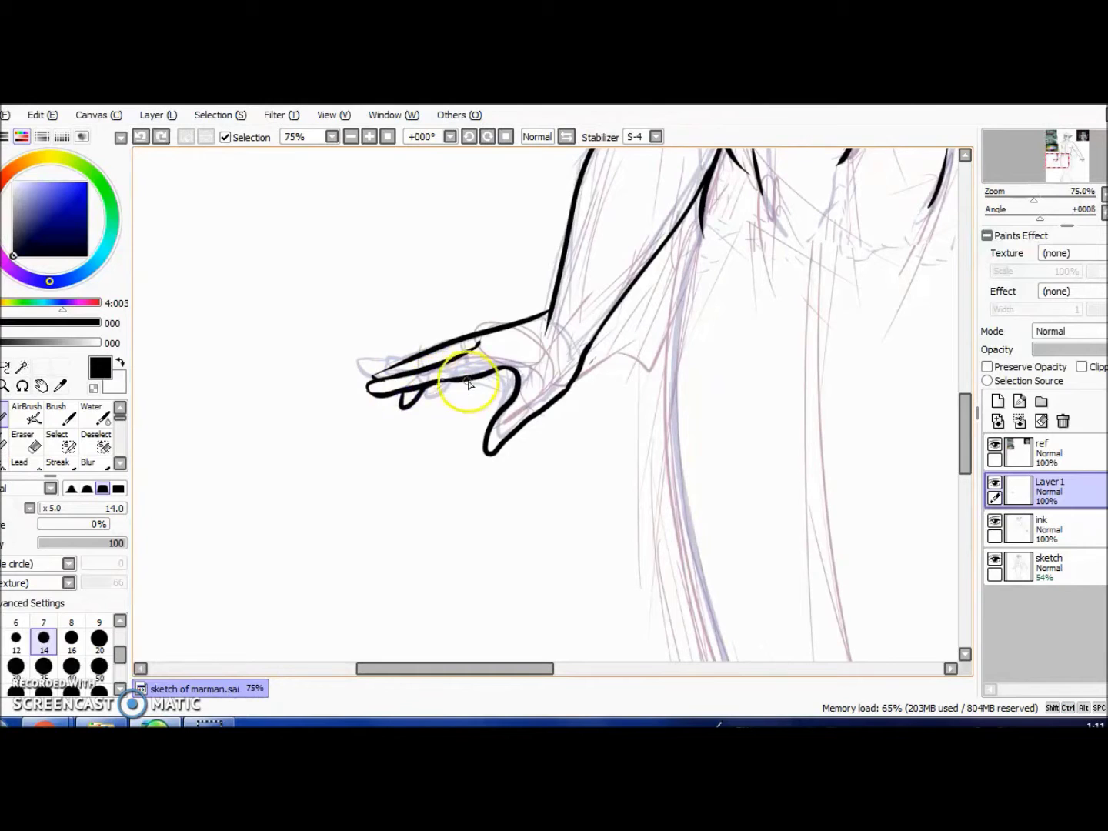
mouse_move(433, 384)
mouse_down()
mouse_move(512, 420)
mouse_move(377, 378)
mouse_move(396, 377)
mouse_move(367, 391)
mouse_up()
Step: Erase the overlapping wrist lines on the ink layer, then transform the outstretched hand to fit and check it in mirrored view
key(e)
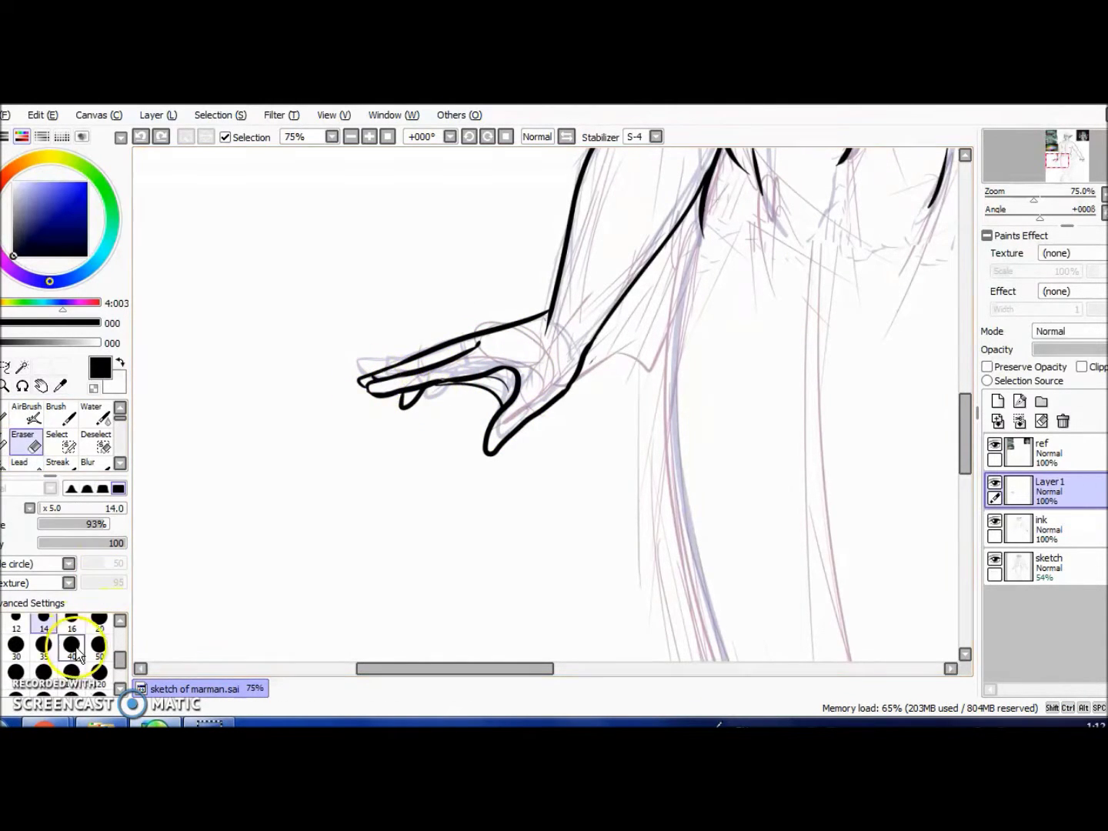
key(n)
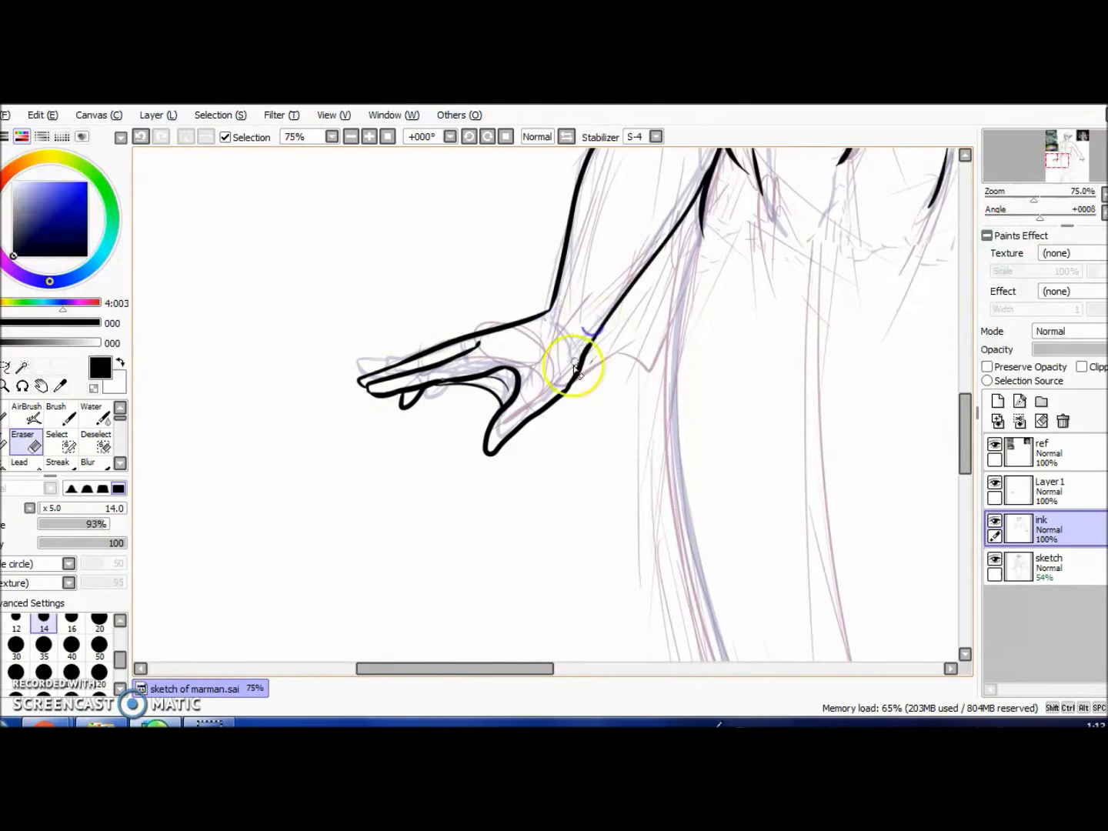
key(ctrl+minus)
key(ctrl+minus)
key(ctrl+t)
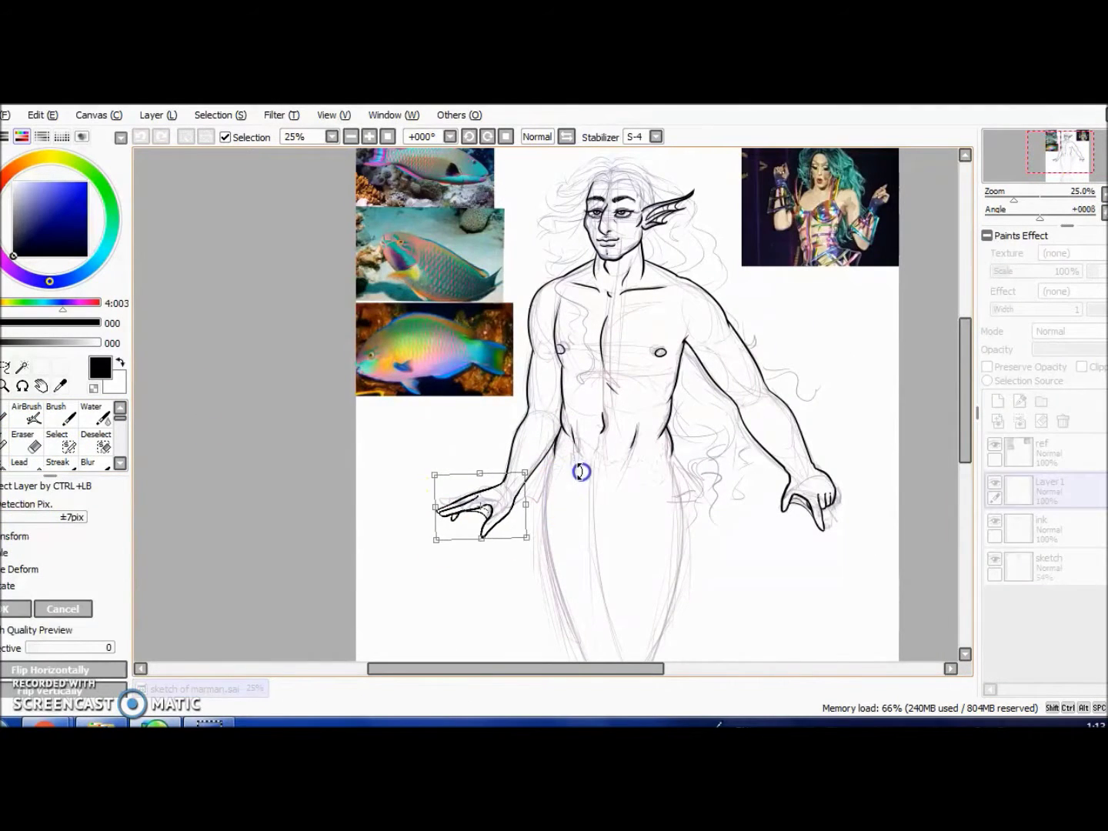
key(h)
key(Return)
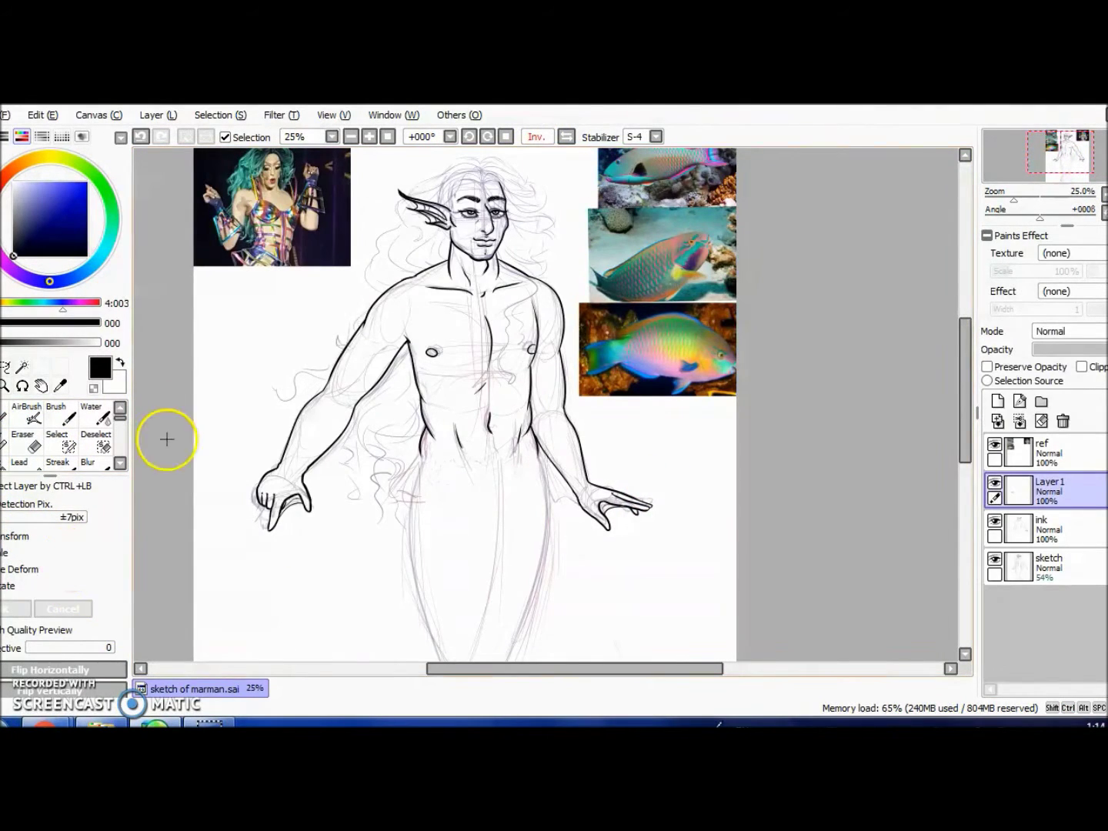
key(h)
Step: Transform the sketch layer so the figure sits higher on the canvas and the tail has more room
scroll(400, 366, up, 3)
scroll(767, 358, right, 5)
scroll(766, 358, down, 3)
scroll(889, 157, up, 1)
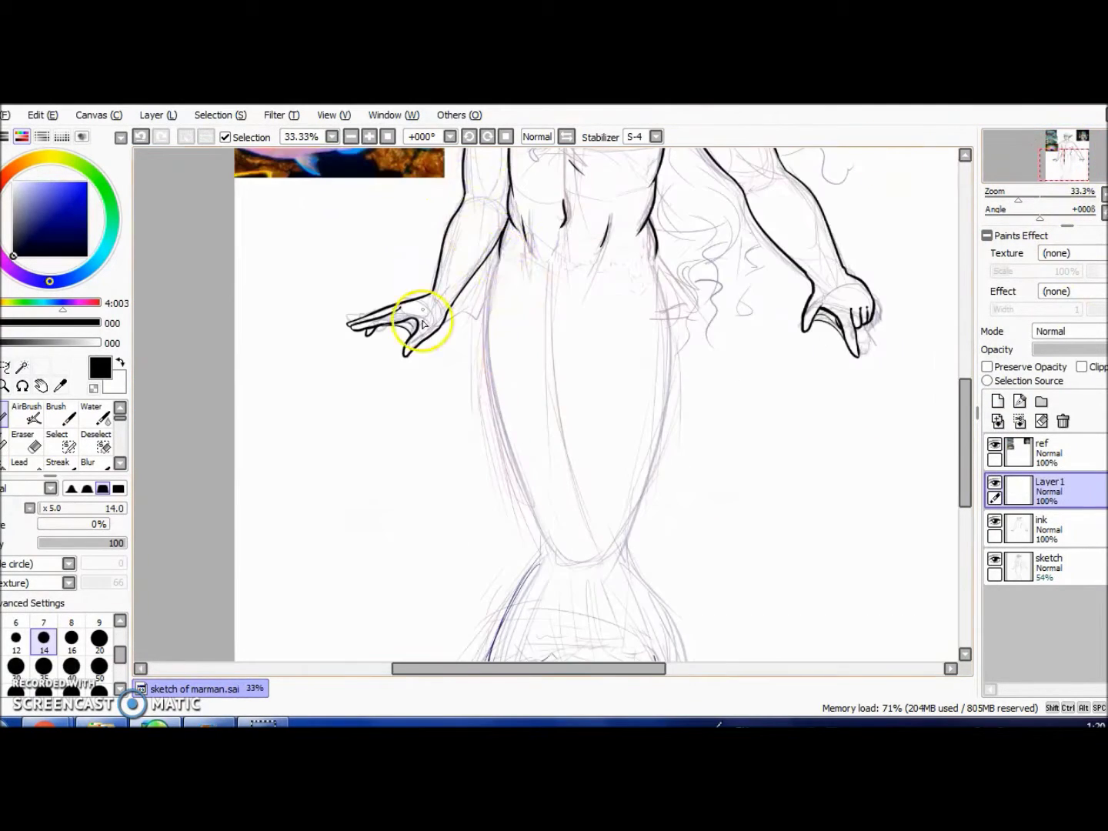
key(ctrl+minus)
key(ctrl+minus)
mouse_move(648, 389)
mouse_down()
mouse_move(486, 323)
mouse_move(654, 397)
mouse_move(655, 278)
mouse_up()
key(ctrl+t)
key(Return)
Step: Resketch the tail's sides in blue on the sketch layer with the ink hidden, then show the ink and set sketch opacity to 47%
click(112, 366)
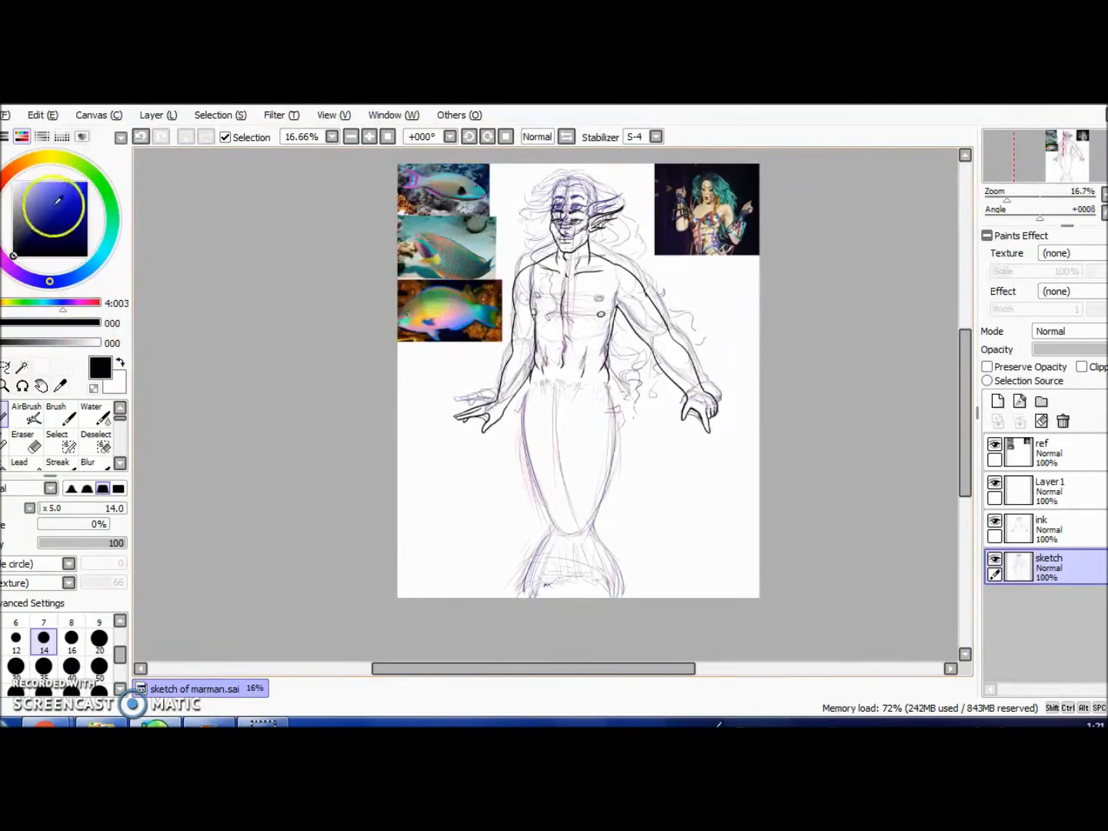
click(1008, 471)
click(994, 521)
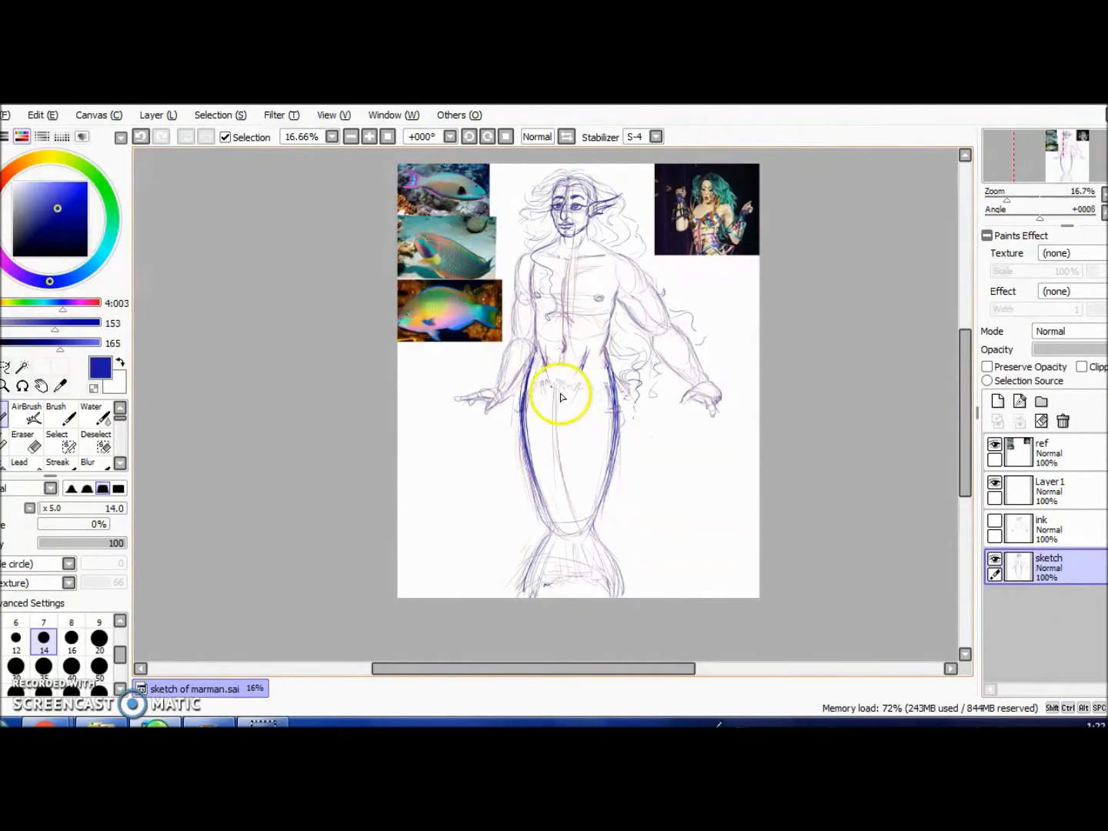
click(995, 521)
drag(1099, 350, 1073, 350)
Step: Transform the ink layer to line the inked upper body up with the adjusted sketch
click(1047, 530)
key(ctrl+t)
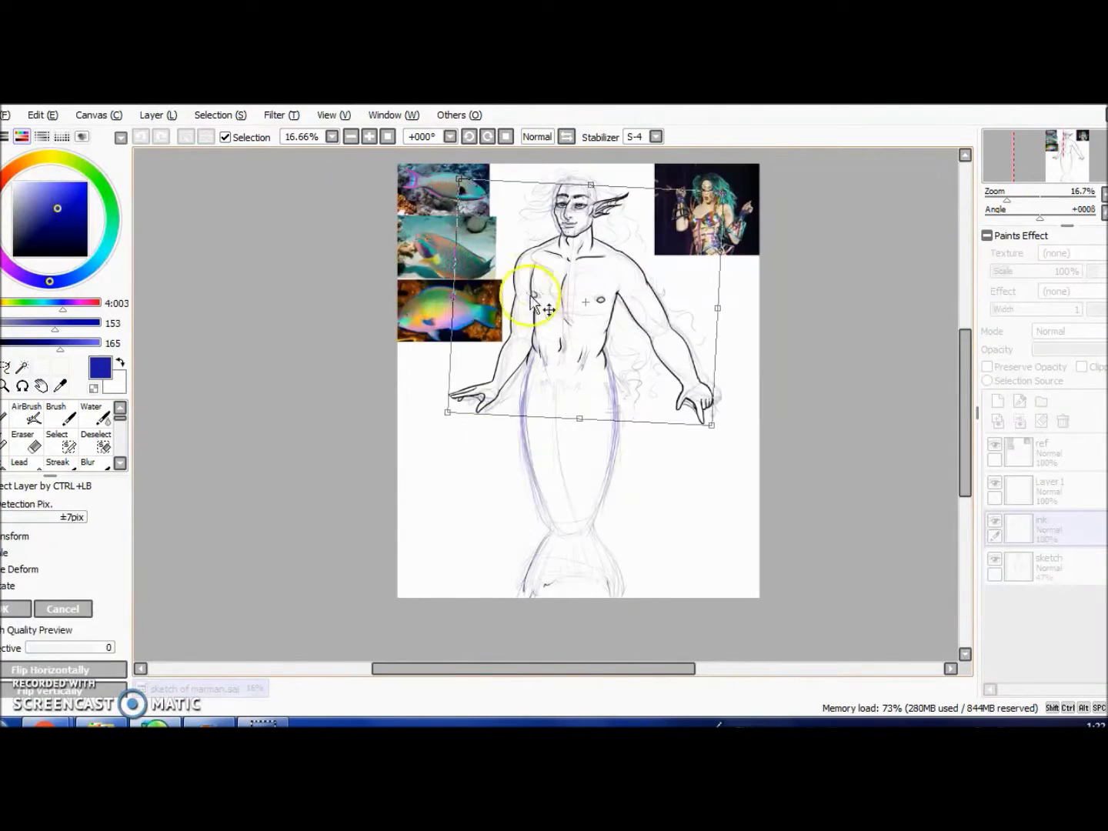
key(Return)
Step: Try inking both sides of the tail on Layer1, transform the lines and check them in mirrored view
click(1046, 491)
key(n)
scroll(567, 534, up, 1)
drag(512, 265, 543, 529)
mouse_move(623, 262)
mouse_down()
mouse_move(606, 546)
mouse_move(653, 577)
mouse_up()
key(ctrl+t)
key(Return)
key(h)
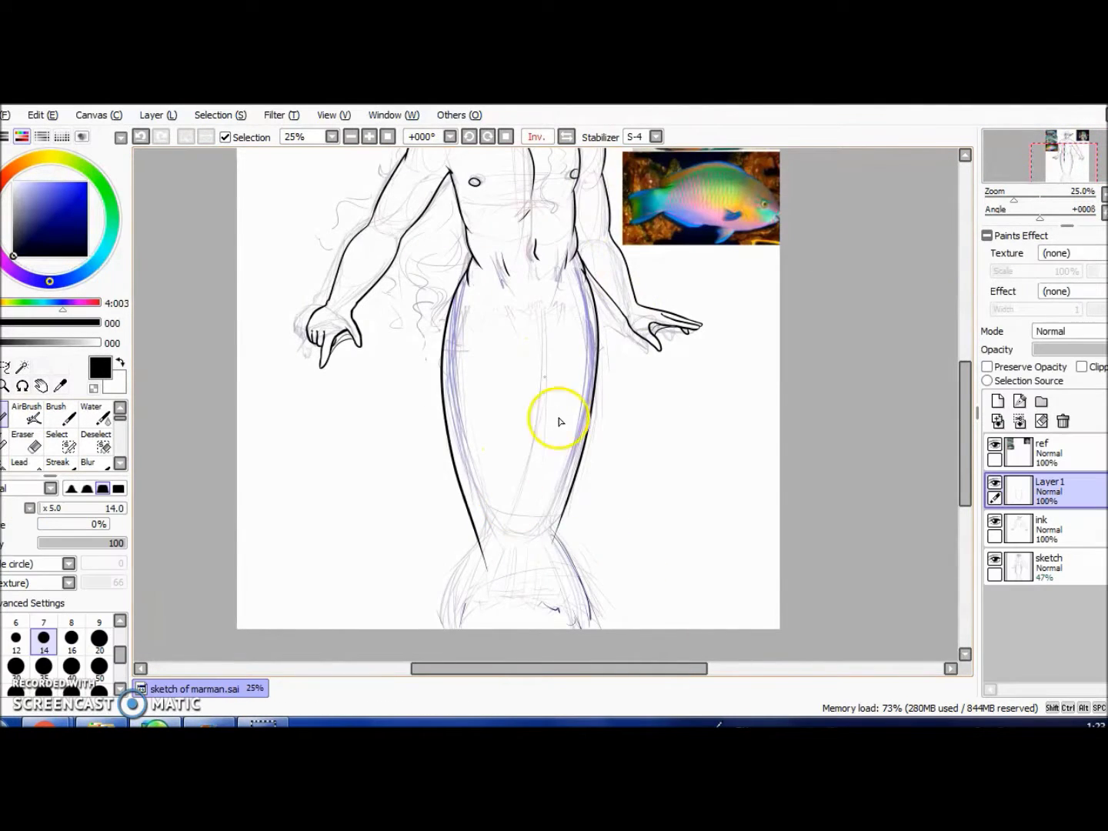
Step: Undo the tail contour and redraw both tail sides on Layer1, then restore the normal view and erase the overlap at the hips
key(ctrl+z)
drag(578, 265, 569, 510)
drag(585, 274, 554, 531)
drag(453, 273, 511, 571)
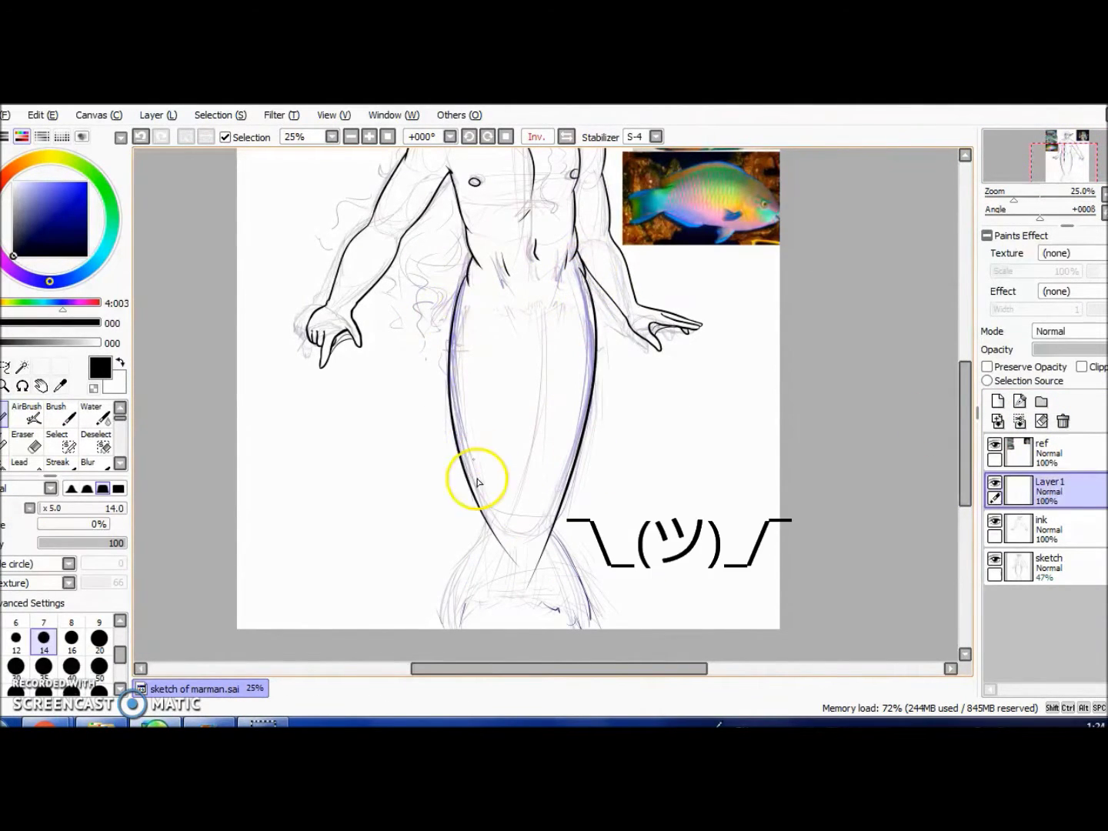
scroll(585, 348, down, 1)
click(565, 135)
click(38, 435)
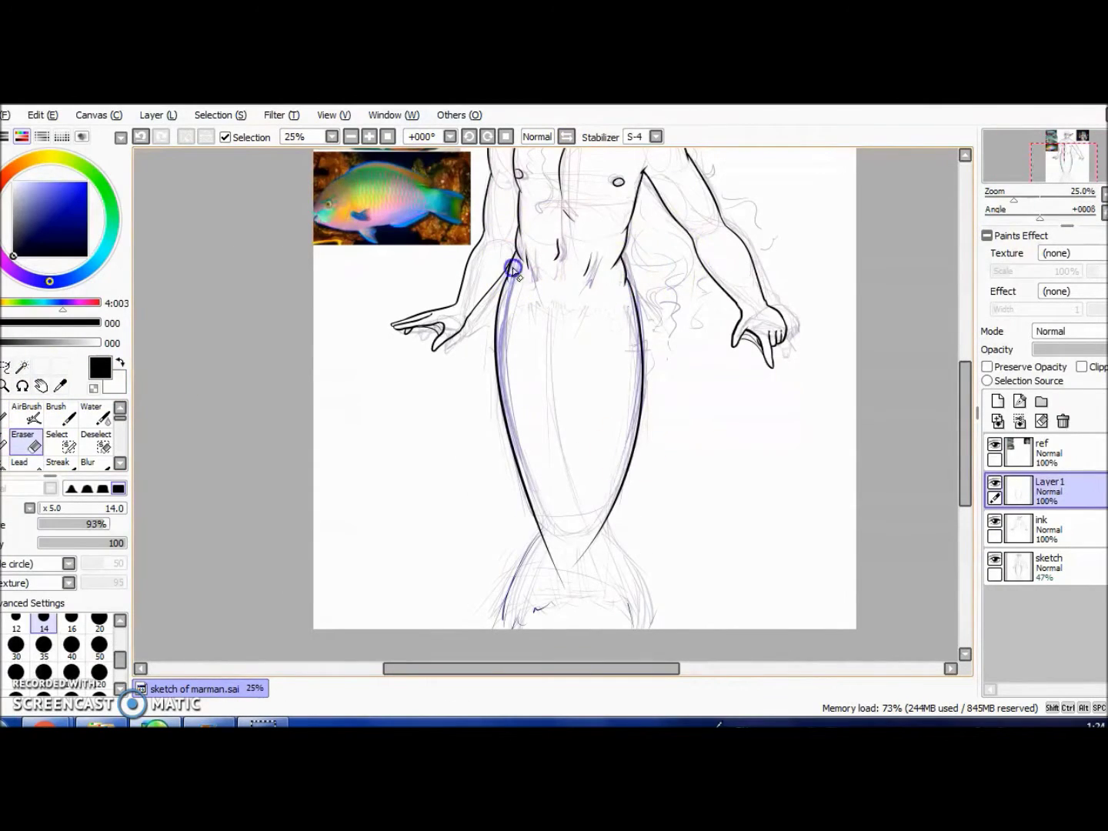
Step: Merge the finished tail contours into the ink layer and create a new layer above it
scroll(844, 479, up, 1)
click(997, 401)
scroll(585, 384, up, 2)
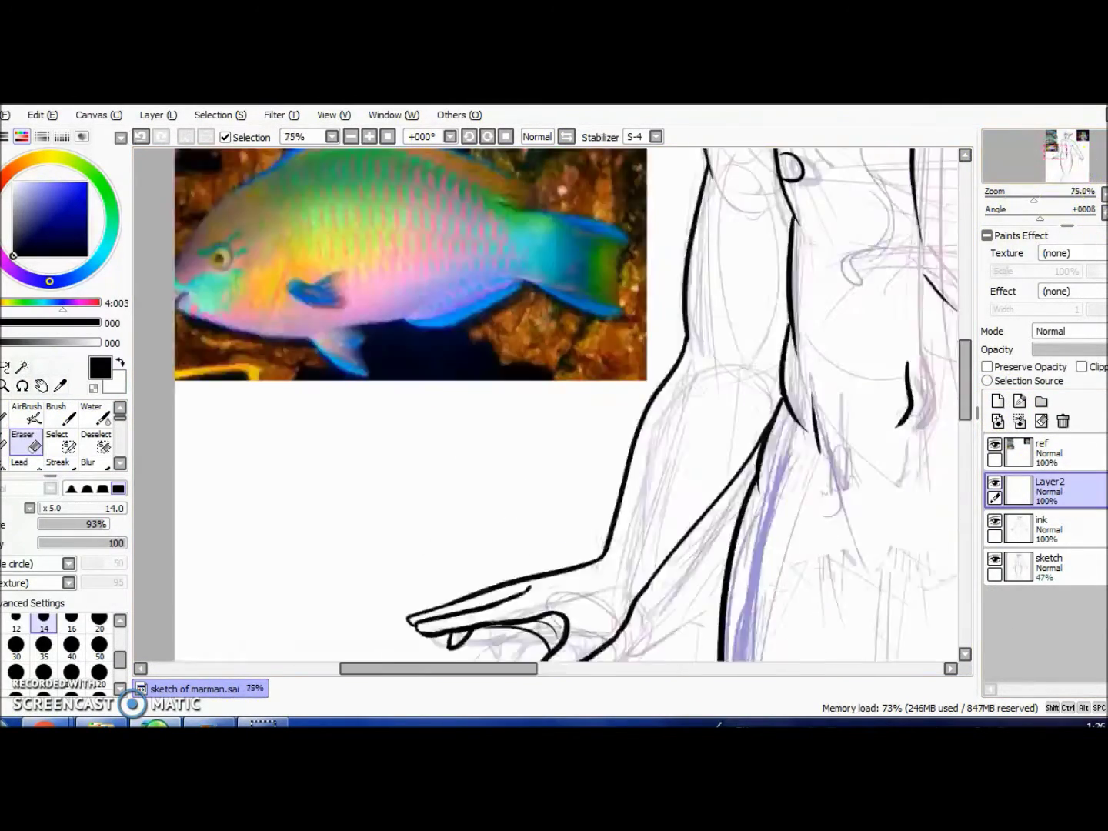
scroll(585, 384, down, 1)
click(1038, 500)
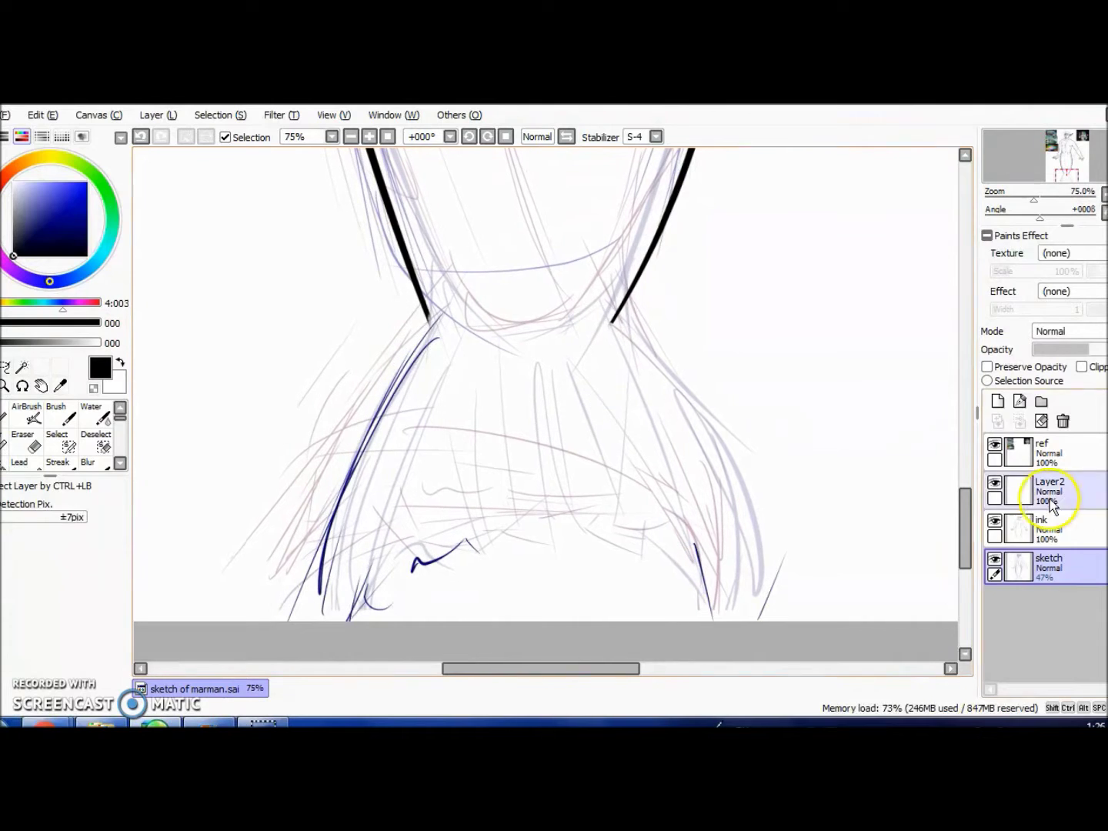
ctrl+click(569, 403)
ctrl+click(413, 346)
mouse_move(412, 346)
mouse_down()
mouse_move(343, 572)
mouse_move(431, 539)
mouse_move(648, 526)
mouse_move(682, 407)
mouse_move(709, 610)
mouse_move(739, 615)
mouse_up()
key(ctrl+t)
click(62, 609)
Step: Resketch the tail fin with its curved lower edge and central rays in dark blue on the sketch layer, then widen it with a transform
mouse_move(470, 316)
mouse_down()
mouse_move(565, 537)
mouse_move(745, 623)
mouse_up()
scroll(366, 420, down, 5)
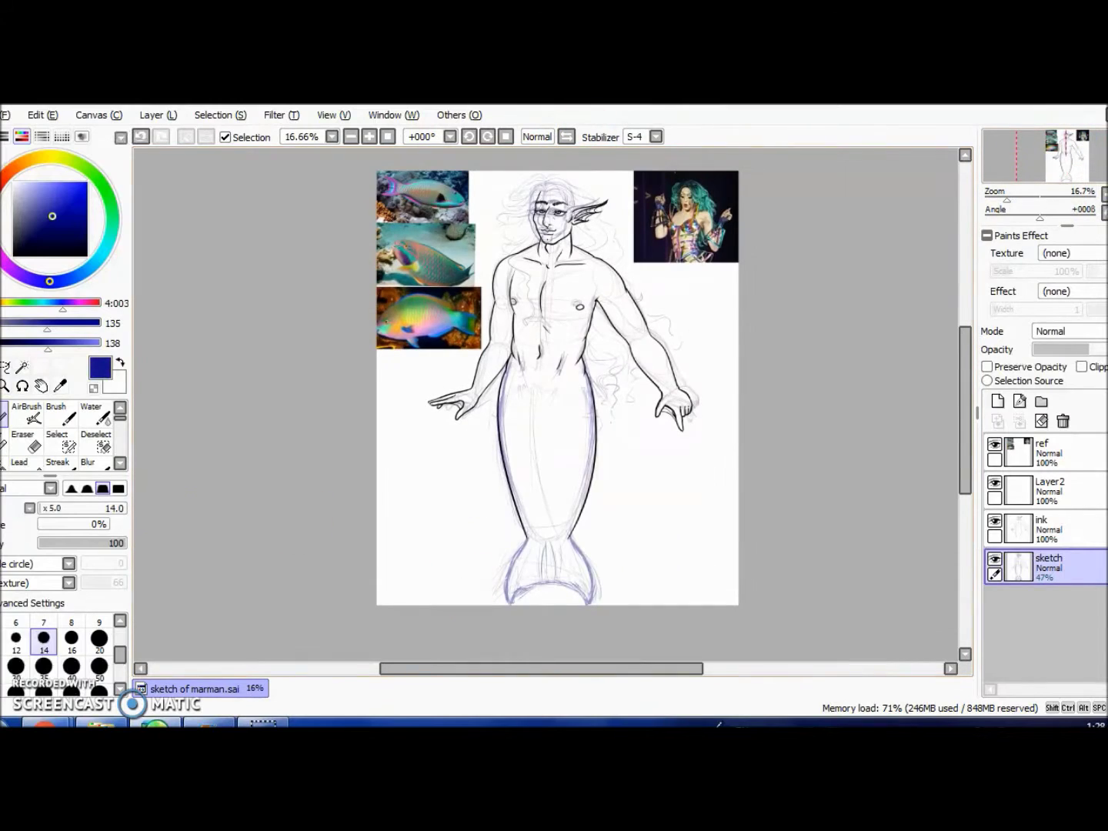
key(ctrl+t)
drag(611, 608, 586, 562)
click(15, 609)
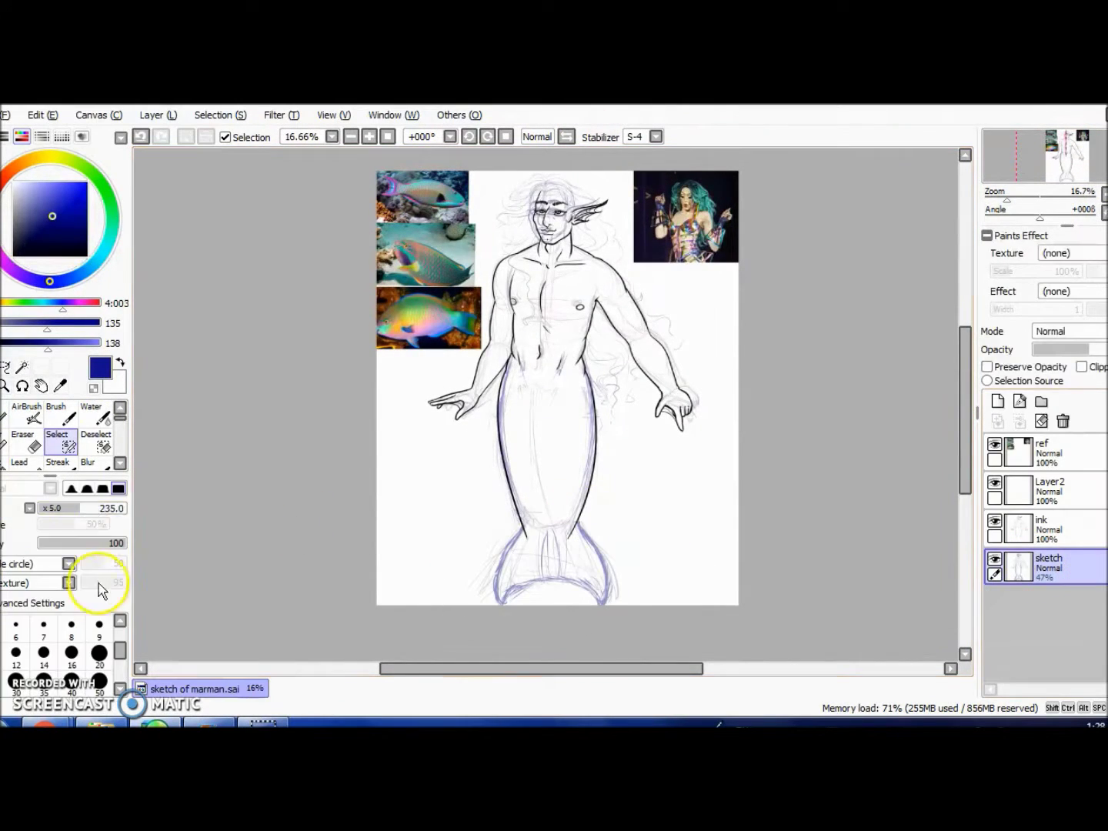
Step: Ink the outer contours of the tail fin on Layer2 at brush size 14, undoing the first strokes
click(1050, 489)
scroll(623, 369, up, 3)
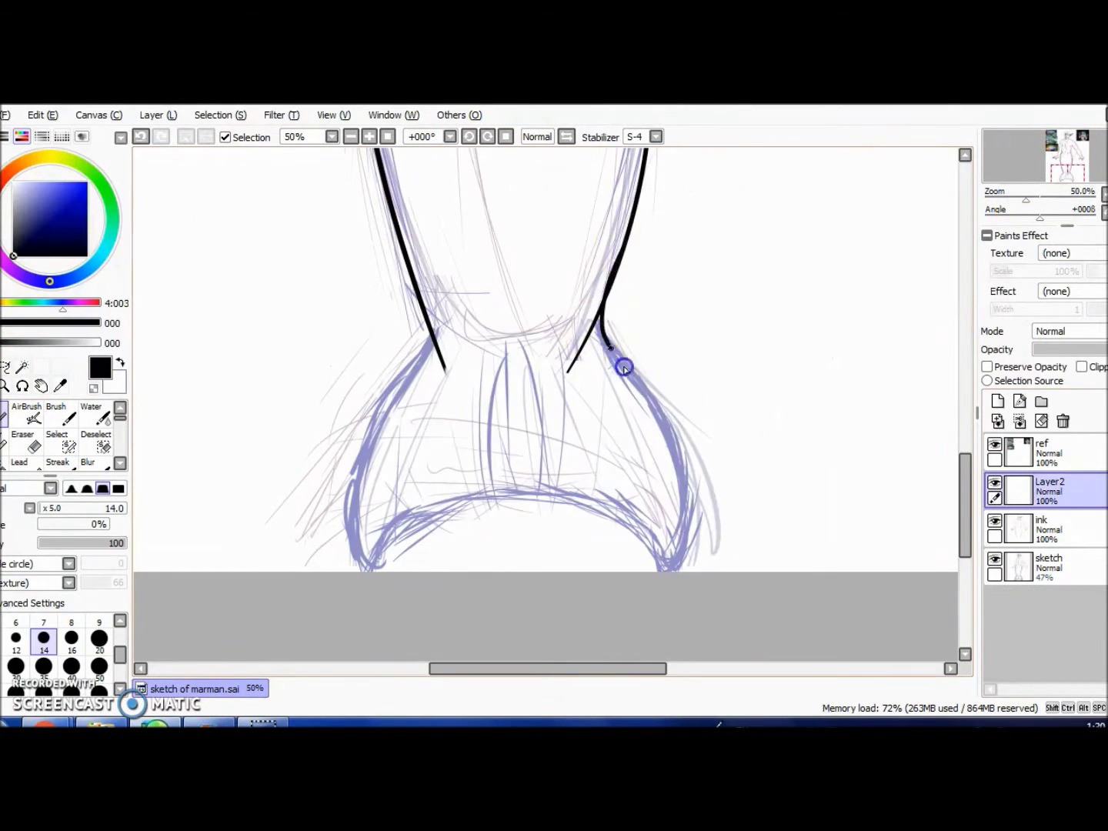
key(ctrl+z)
key(ctrl+z)
drag(423, 312, 352, 569)
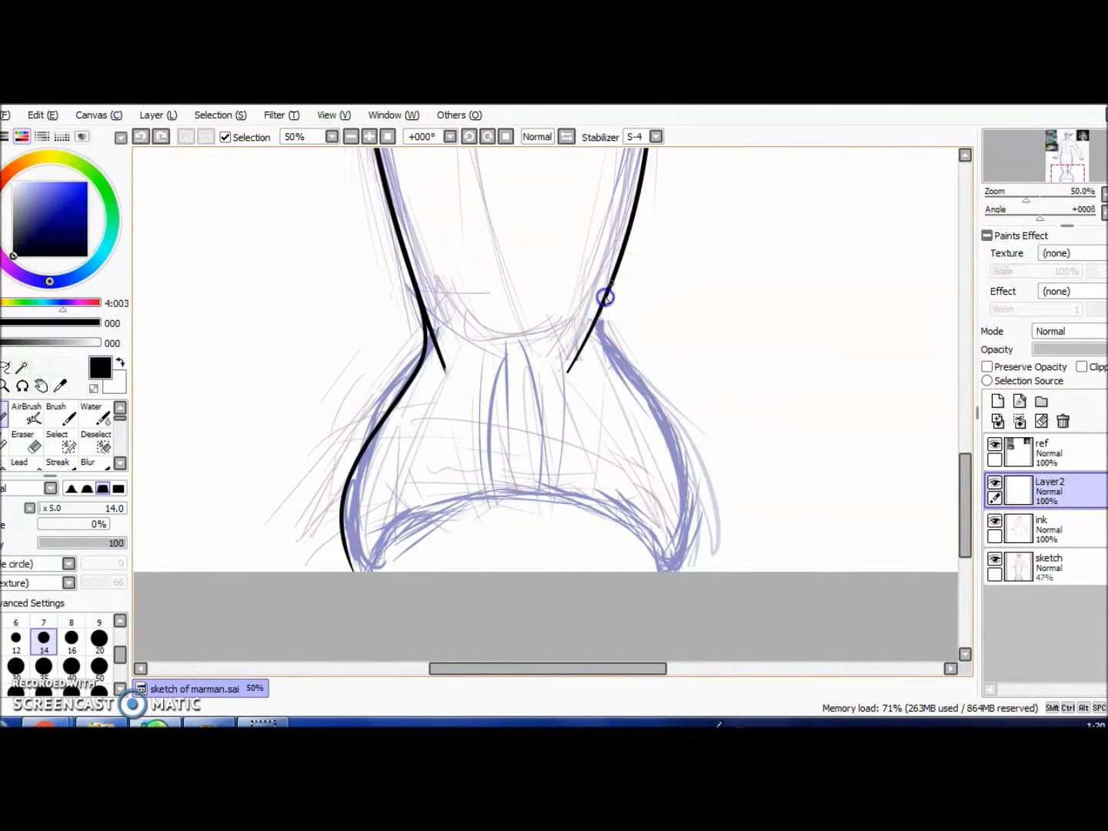
click(440, 311)
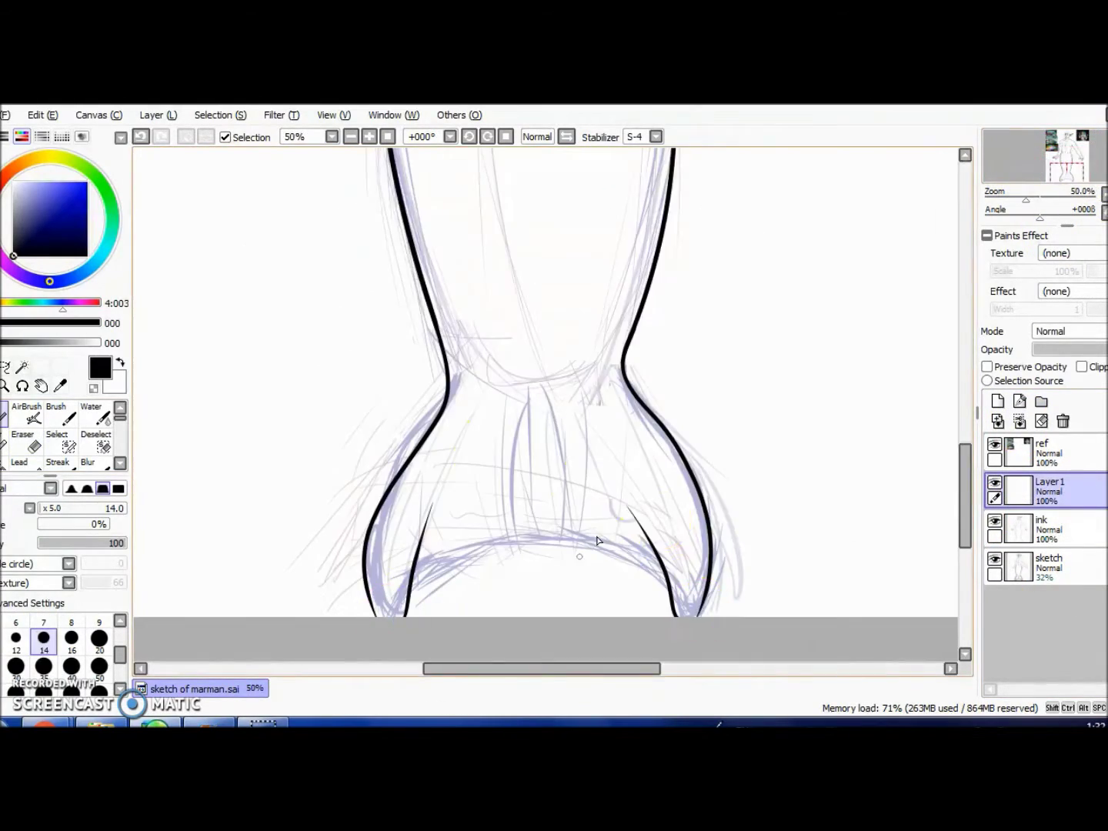
Step: Ink the scalloped lower edge of the tail fin with short ray lines on Layer1
click(1051, 121)
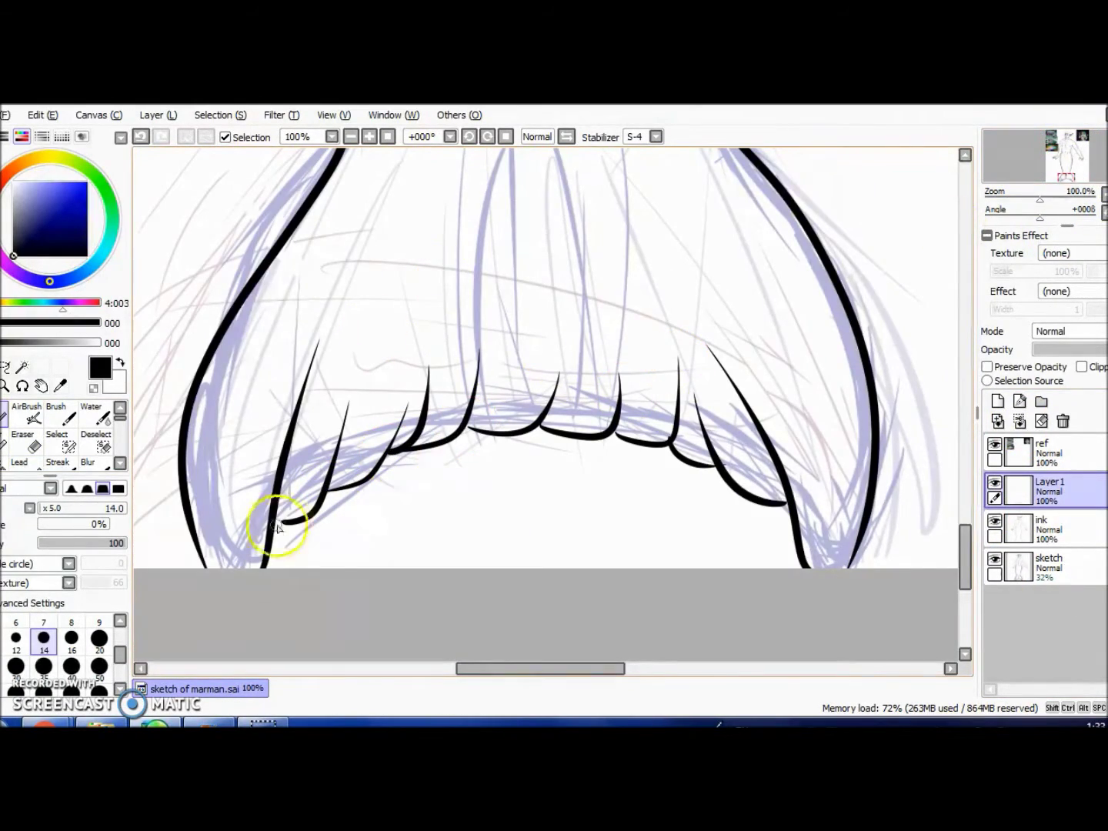
mouse_move(471, 439)
mouse_down()
mouse_move(461, 306)
mouse_move(400, 493)
mouse_up()
click(1102, 195)
click(1102, 194)
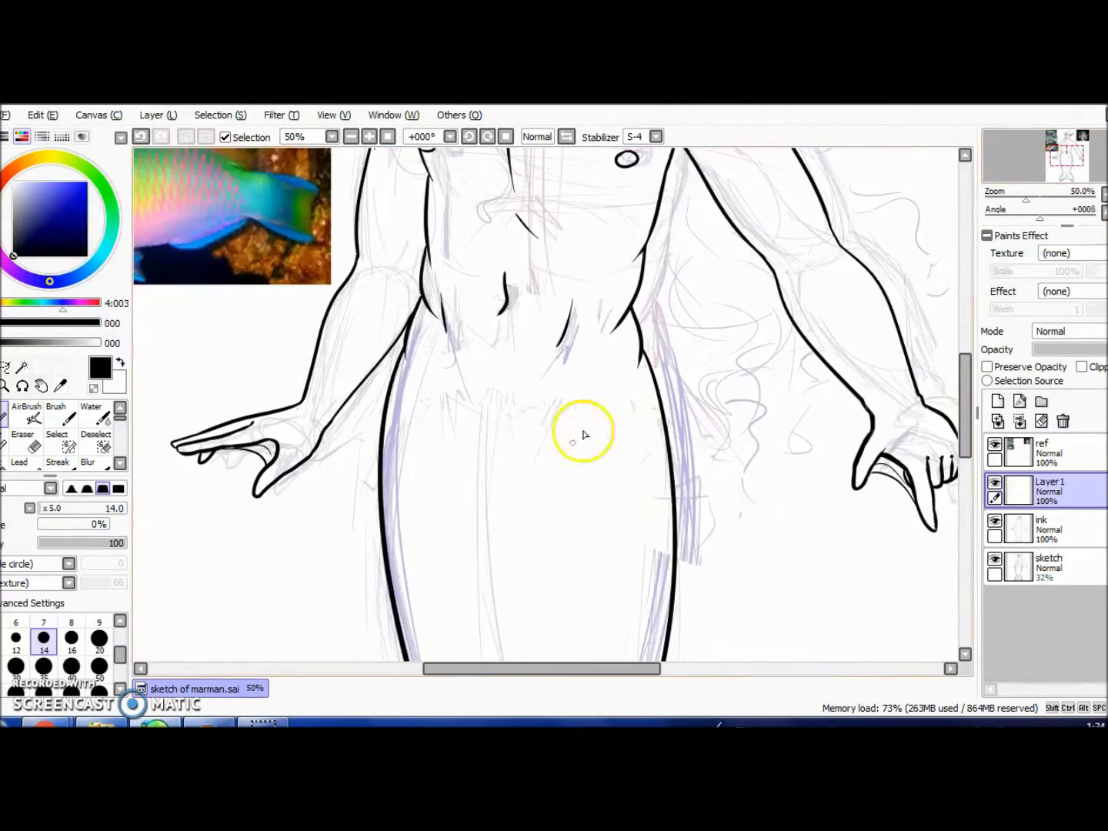
Step: Ink the ear-fin-side hip fin with its rays on Layer1 and erase the tail contour beneath it on the ink layer
drag(650, 377, 729, 563)
drag(623, 477, 664, 514)
key(e)
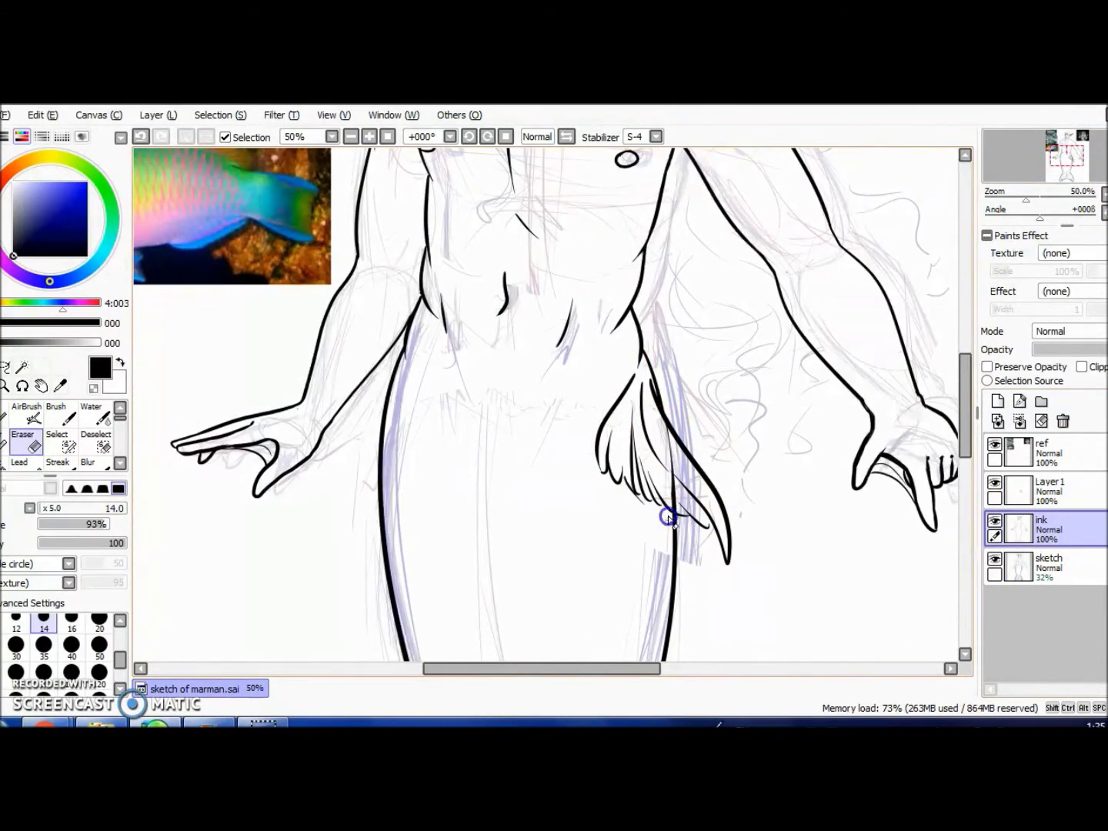
Step: Ink the opposite hip fin behind the outstretched hand on Layer1 and erase its overlapping lines
key(Page_Up)
key(n)
drag(402, 356, 300, 503)
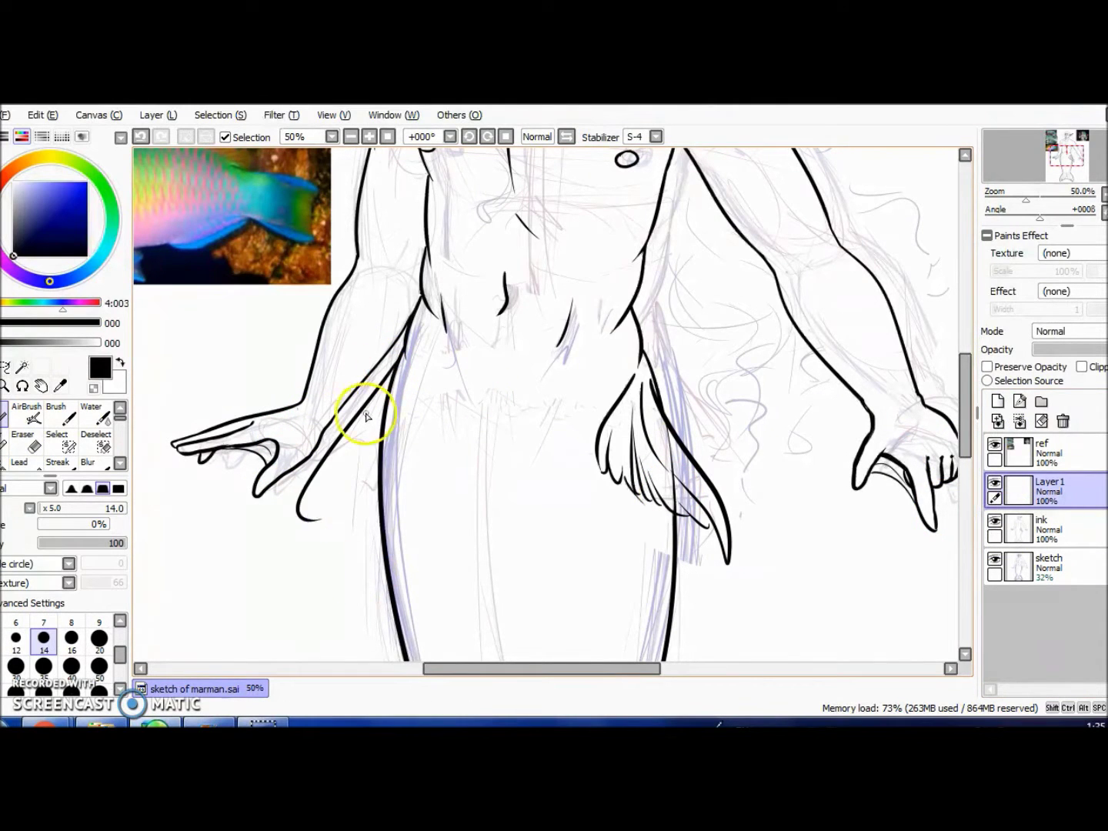
drag(338, 438, 301, 601)
key(e)
scroll(741, 350, down, 3)
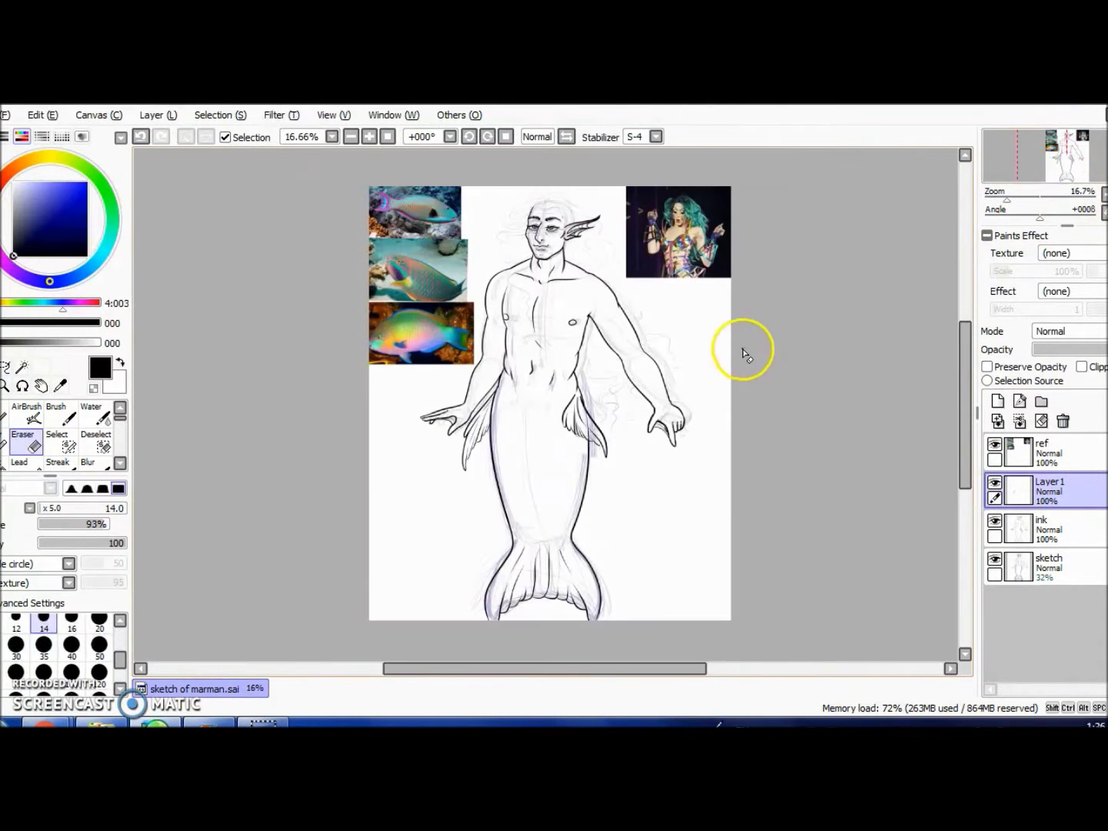
Step: Ink a long, narrow fin with ragged rays down the front centre of the tail on Layer1
scroll(461, 469, up, 2)
mouse_move(640, 357)
mouse_down()
mouse_move(800, 543)
mouse_move(754, 272)
mouse_up()
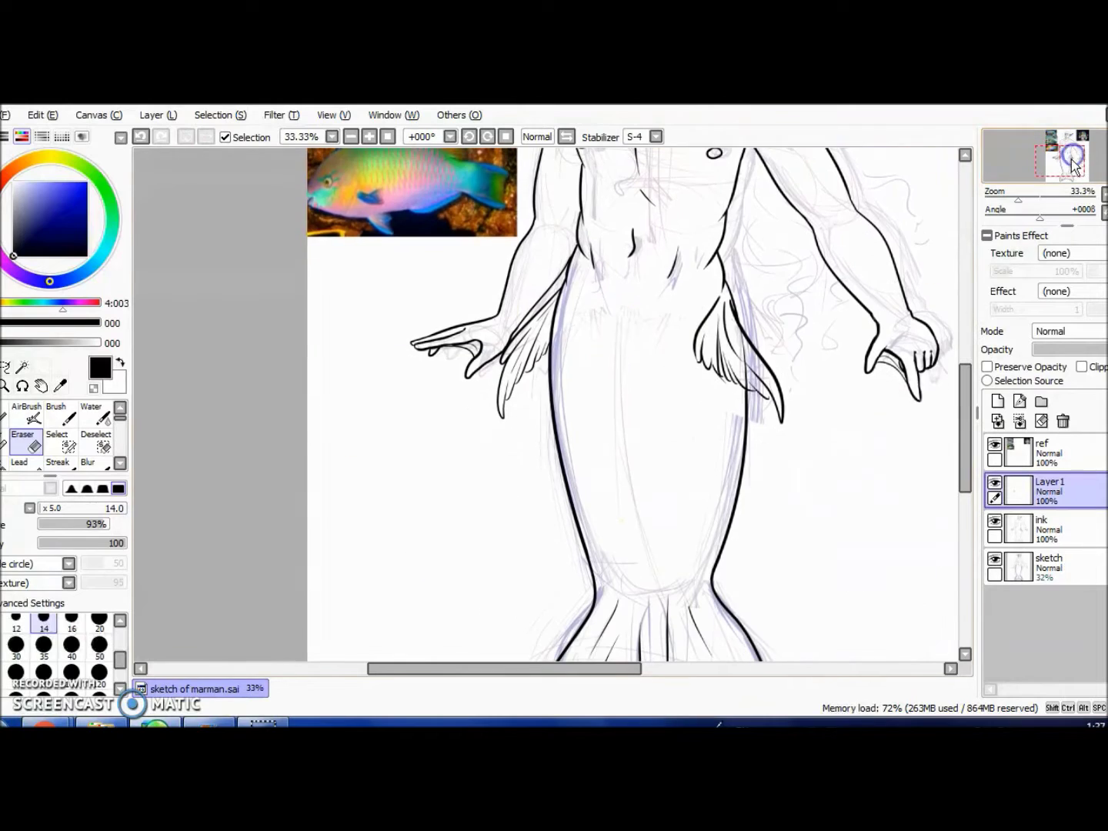
key(n)
click(1010, 500)
drag(626, 434, 650, 533)
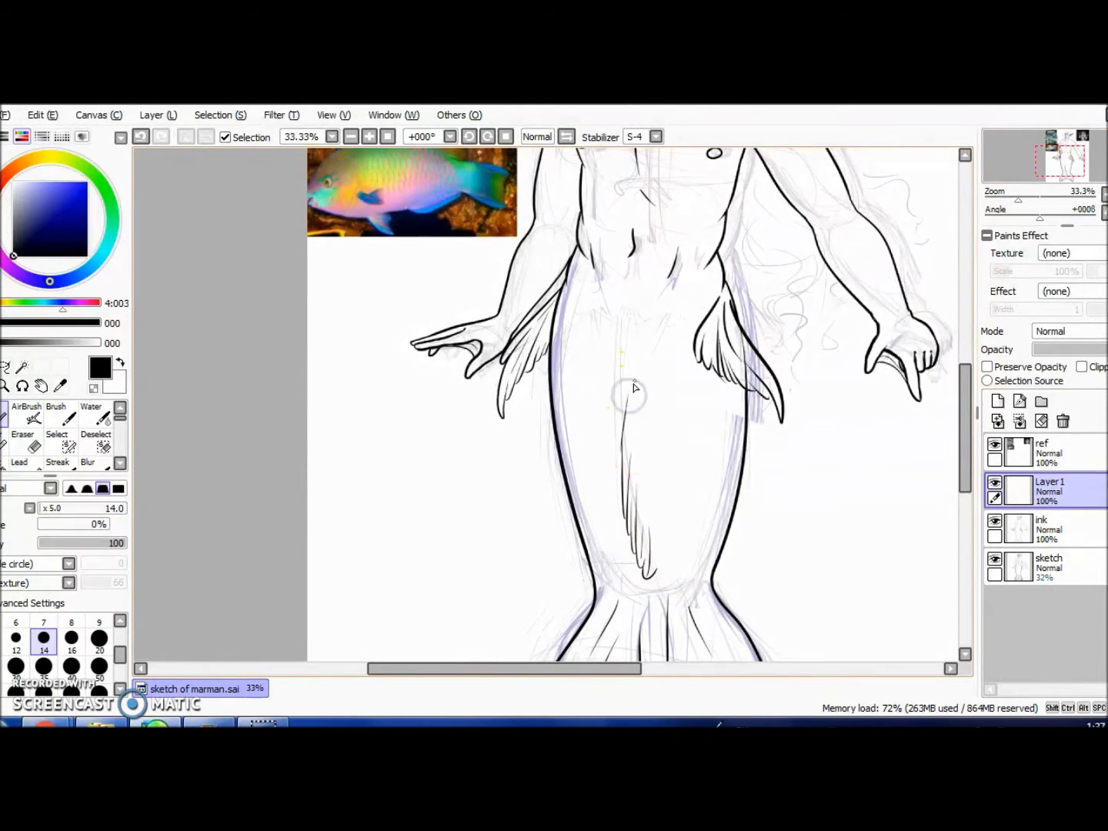
Step: Transform the inked figure to adjust its proportions over the sketch
scroll(634, 387, down, 2)
key(ctrl)
scroll(939, 586, up, 3)
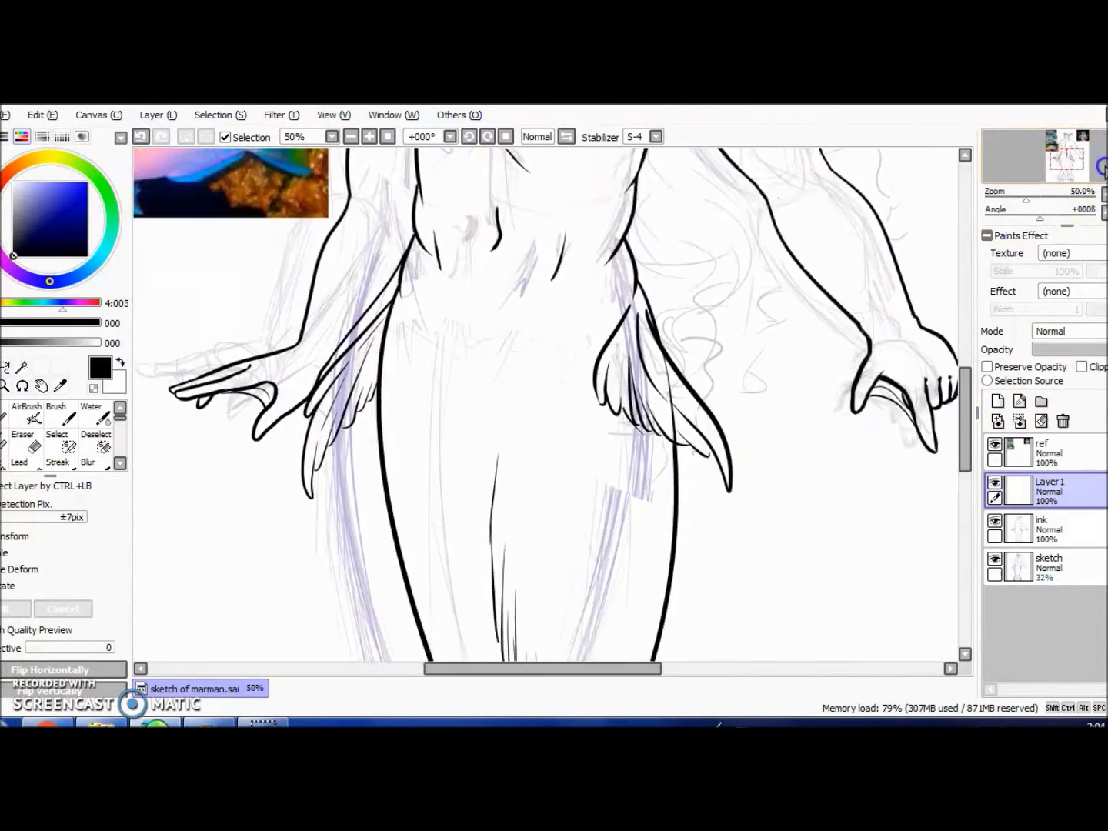
Step: Add a new layer and ink the wavy hair around the head, over the shoulders and behind the ear-fin-side arm
click(1102, 165)
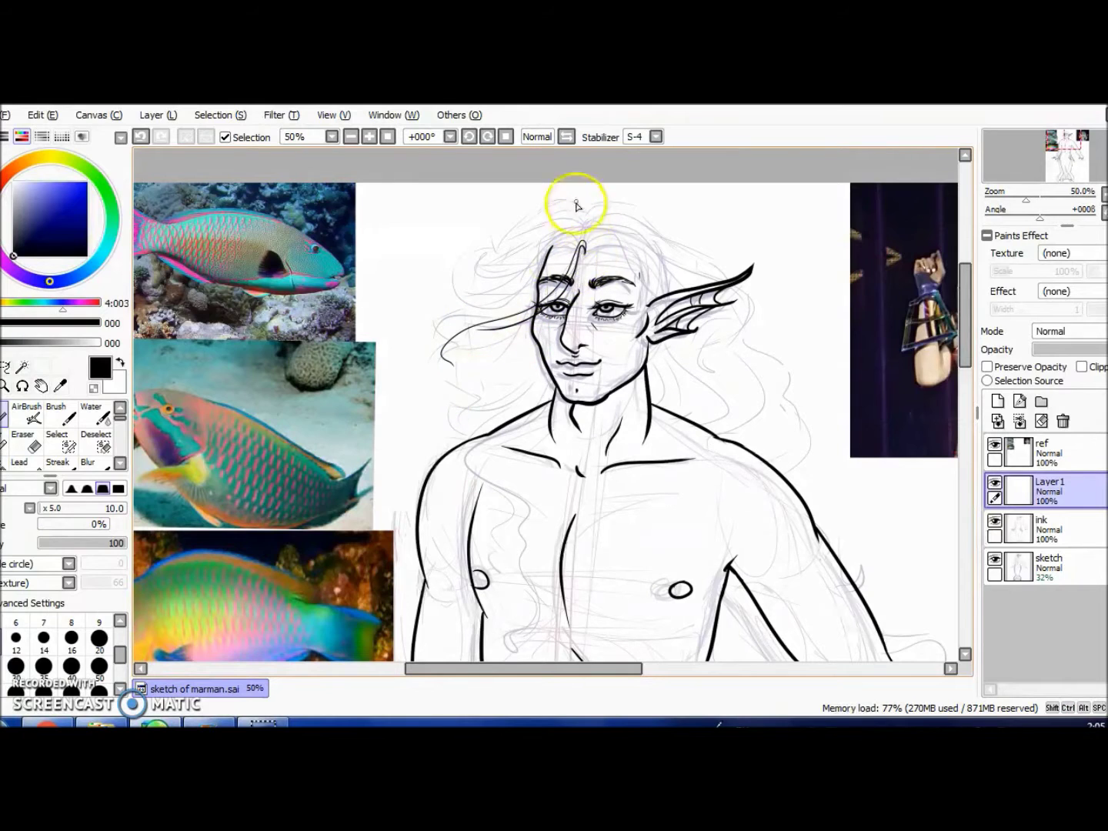
key(ctrl+shift+n)
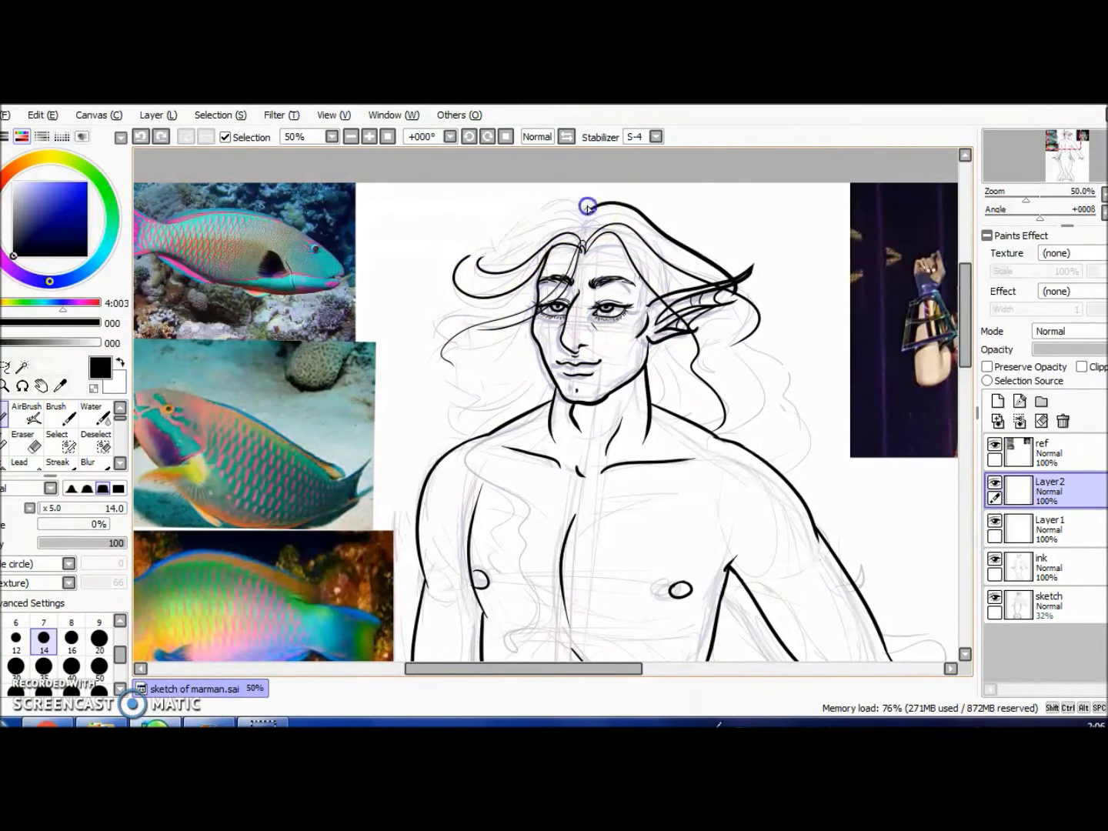
drag(588, 206, 473, 263)
scroll(667, 385, down, 2)
drag(504, 397, 690, 369)
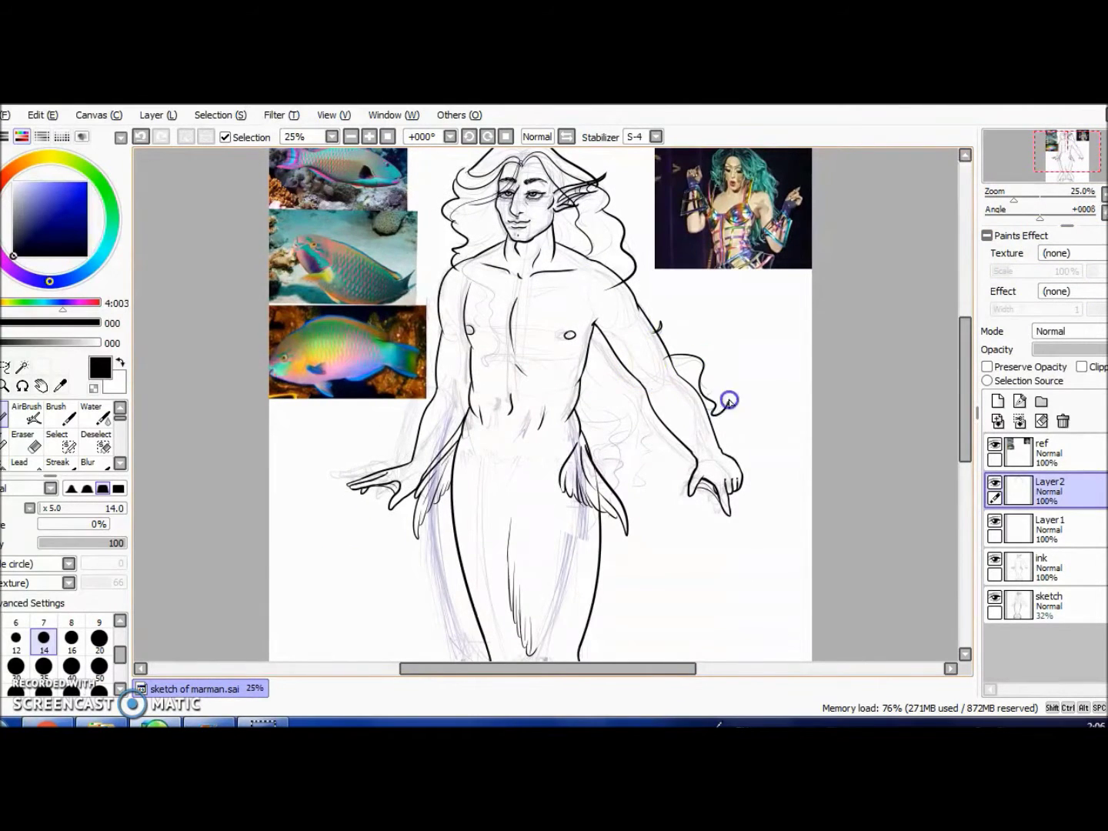
Step: Erase the overlapping hair lines around the ear fin and at the hair parting
key(e)
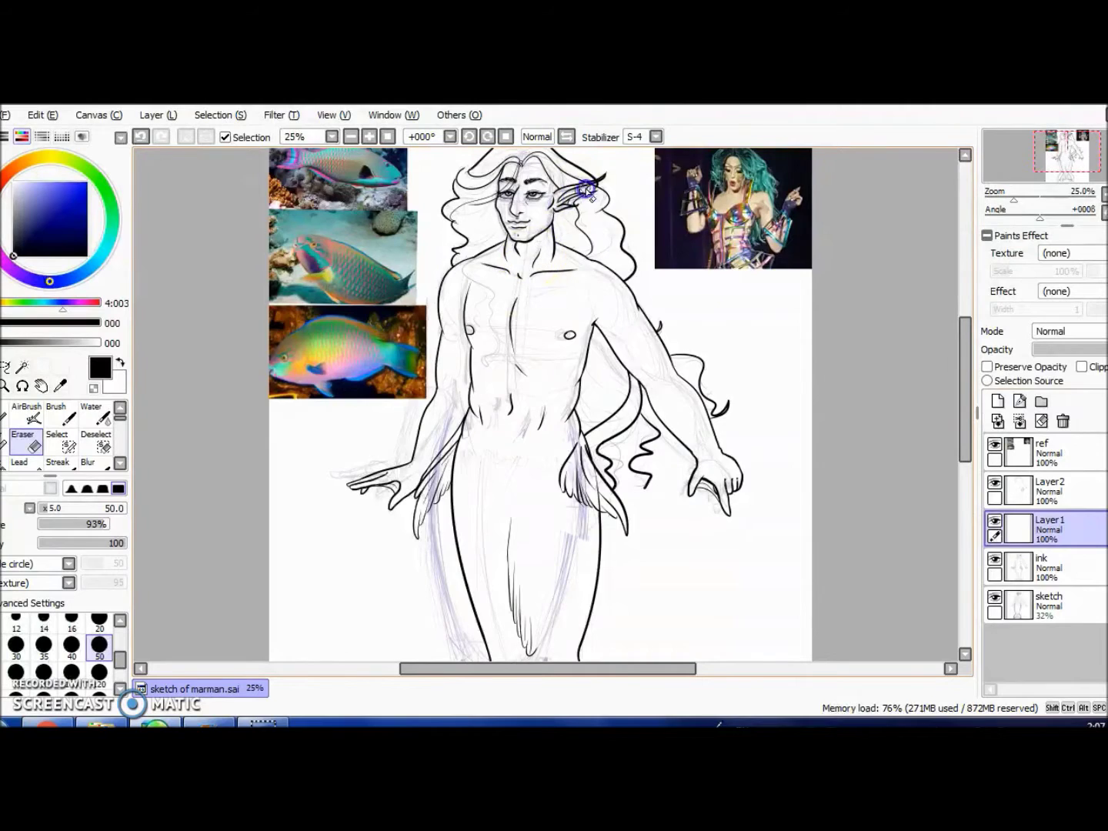
scroll(562, 198, up, 3)
key(ctrl+z)
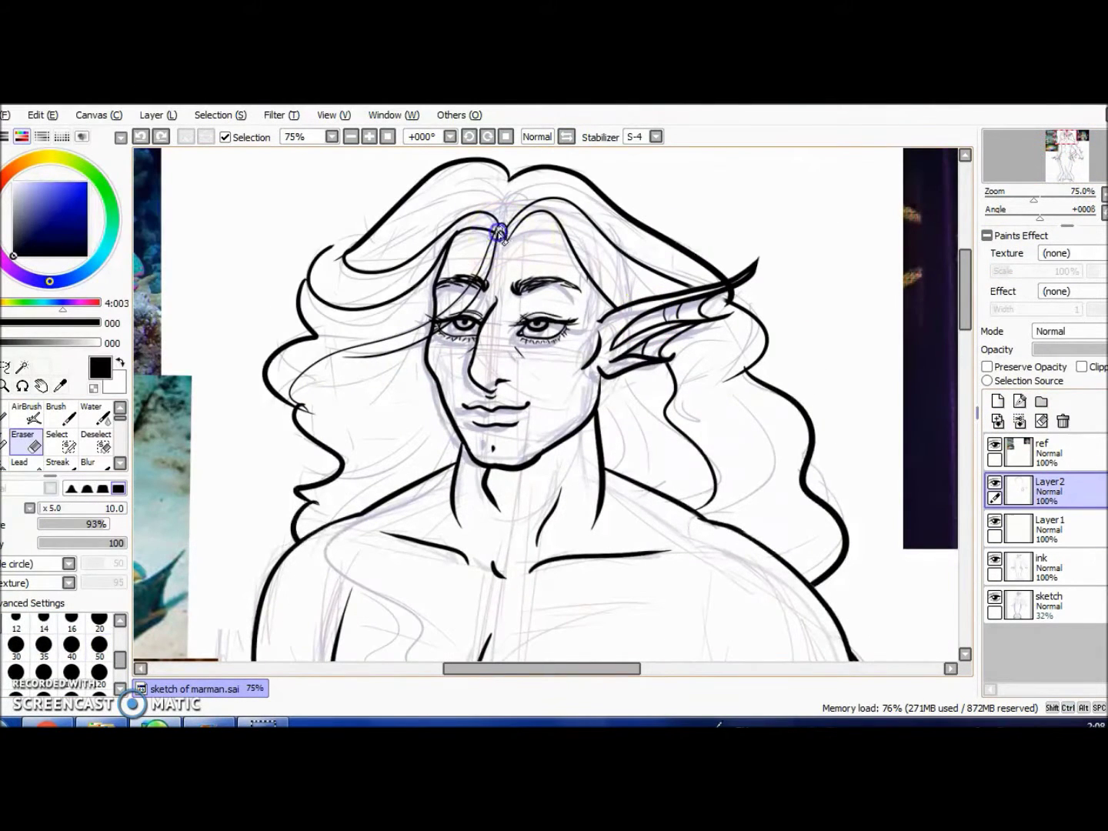
key(ctrl+z)
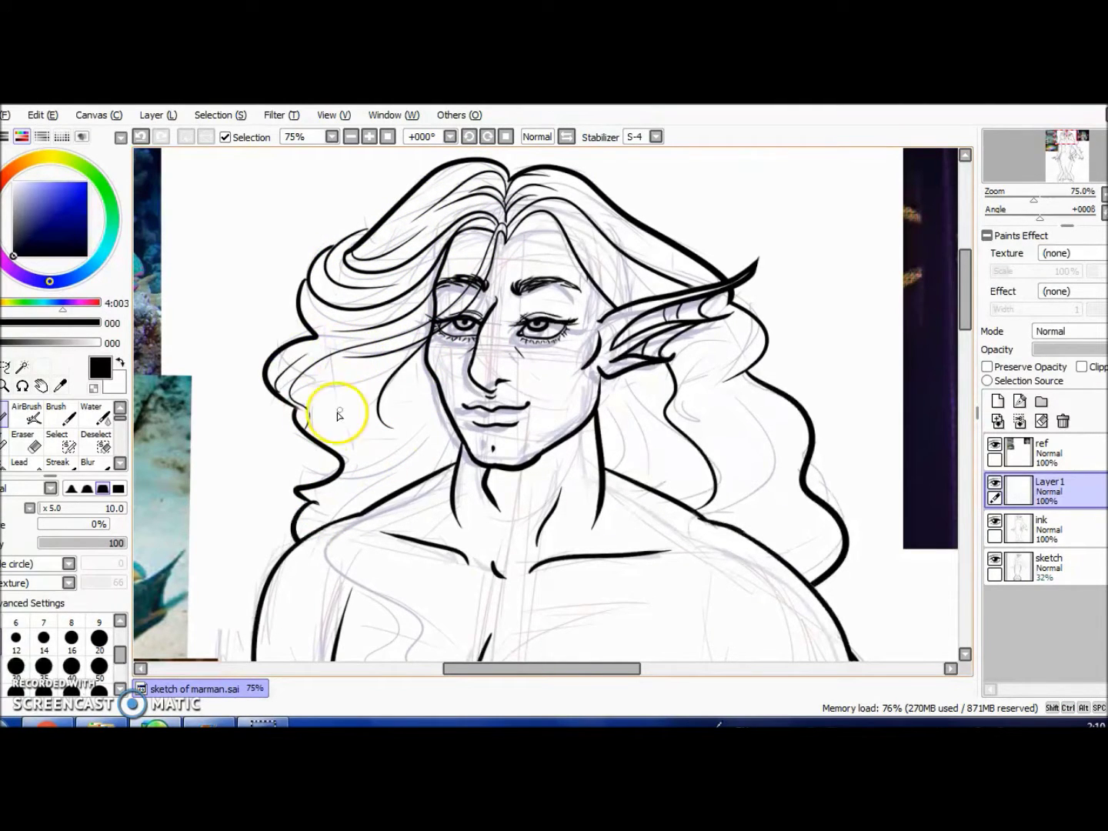
Step: Ink finer strands behind the ear and neck, and the thin wavy lines of the lock falling over the chest
drag(647, 304, 629, 221)
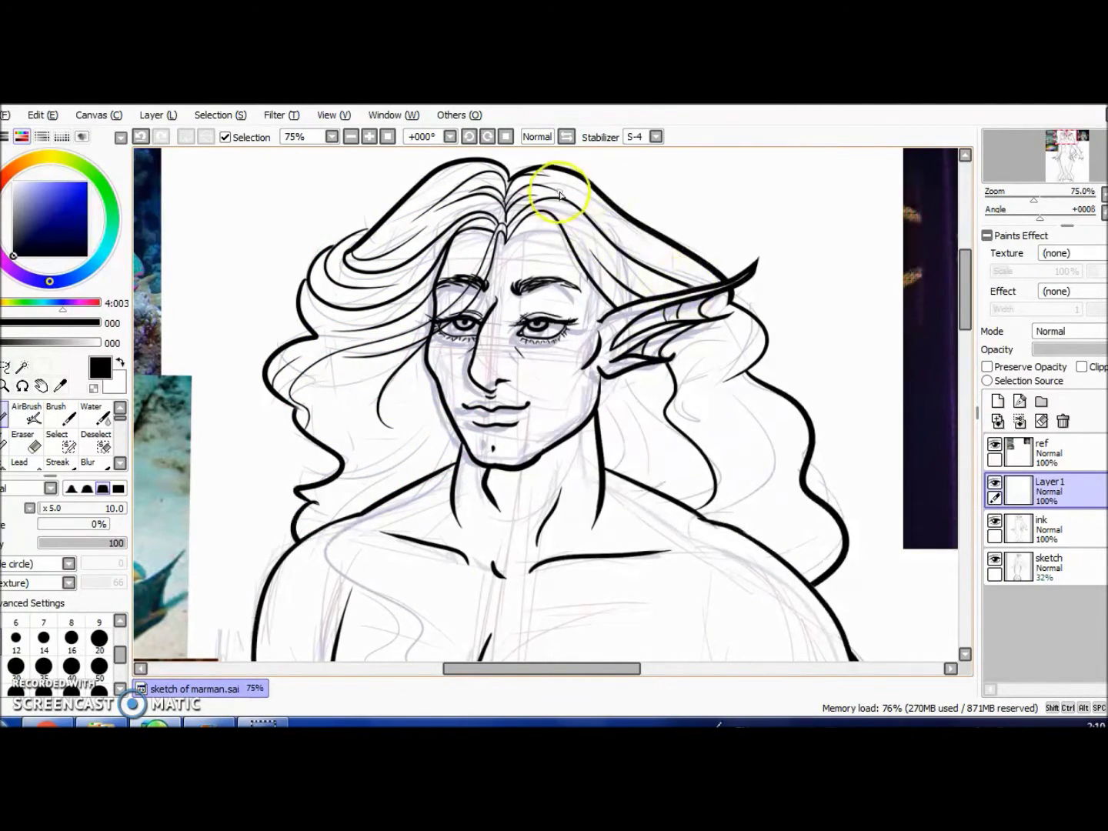
mouse_move(707, 406)
mouse_down()
mouse_move(627, 488)
mouse_move(602, 449)
mouse_up()
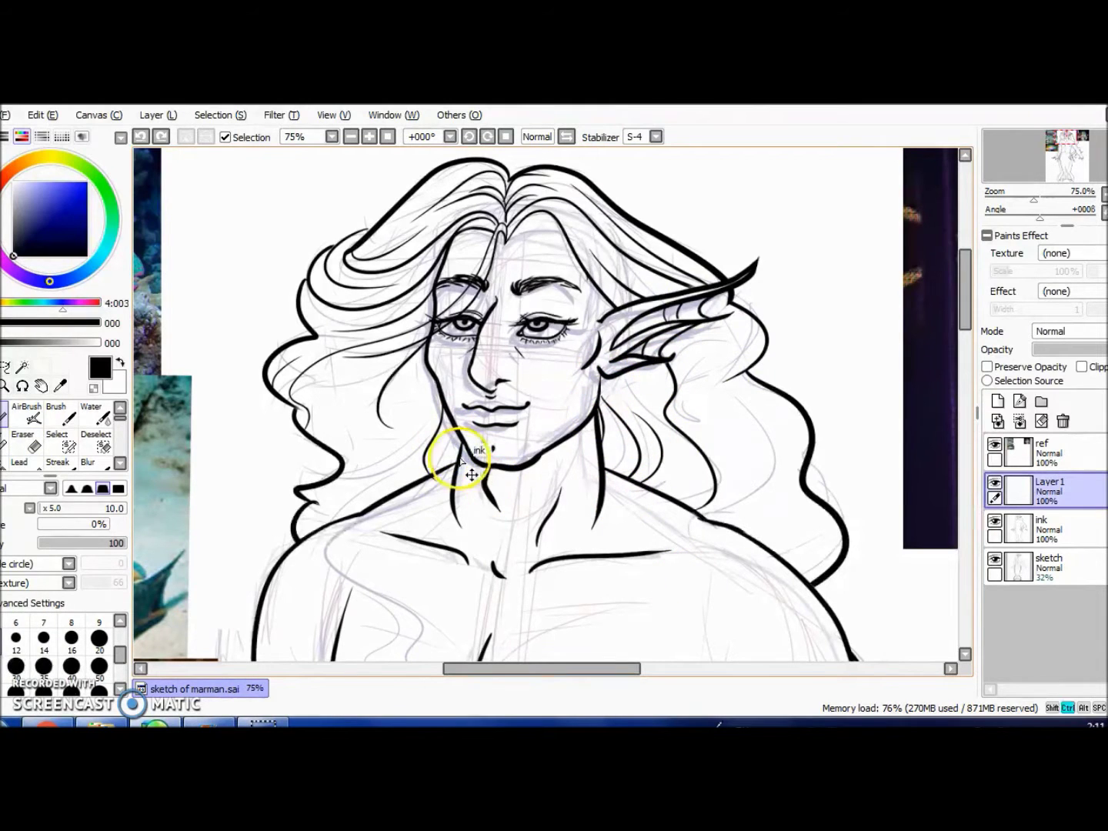
scroll(438, 383, down, 5)
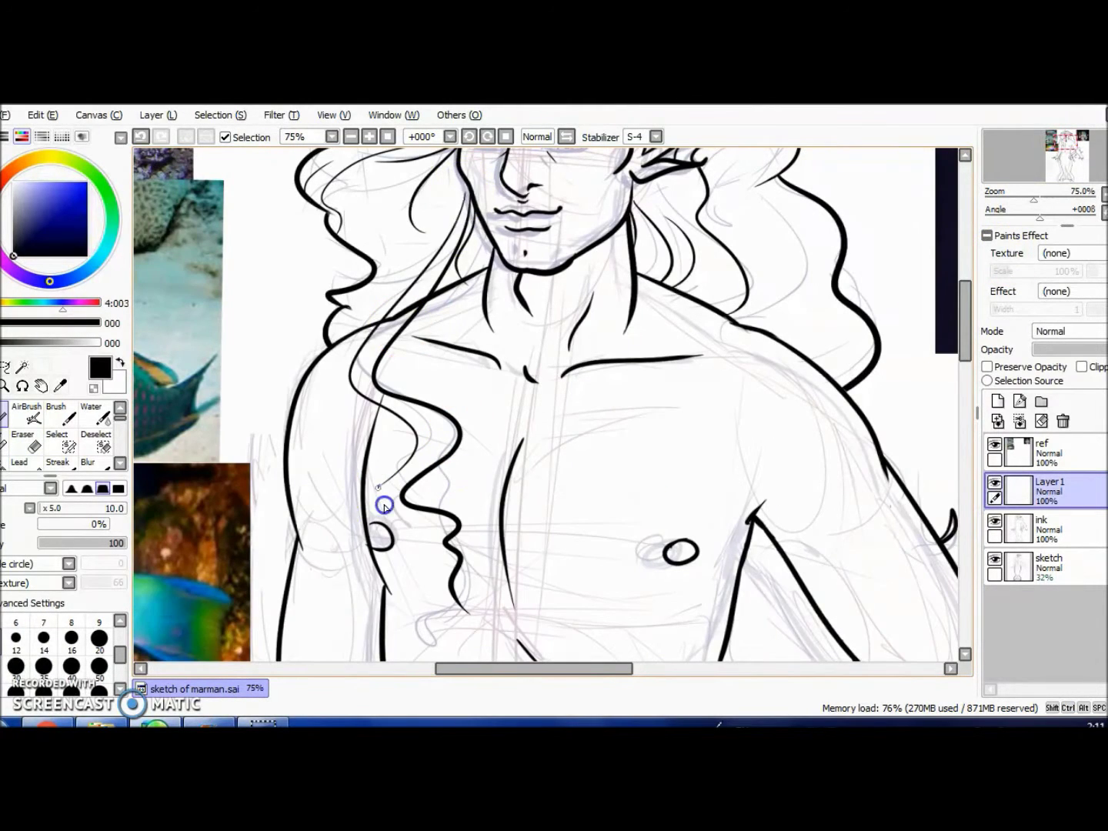
key(e)
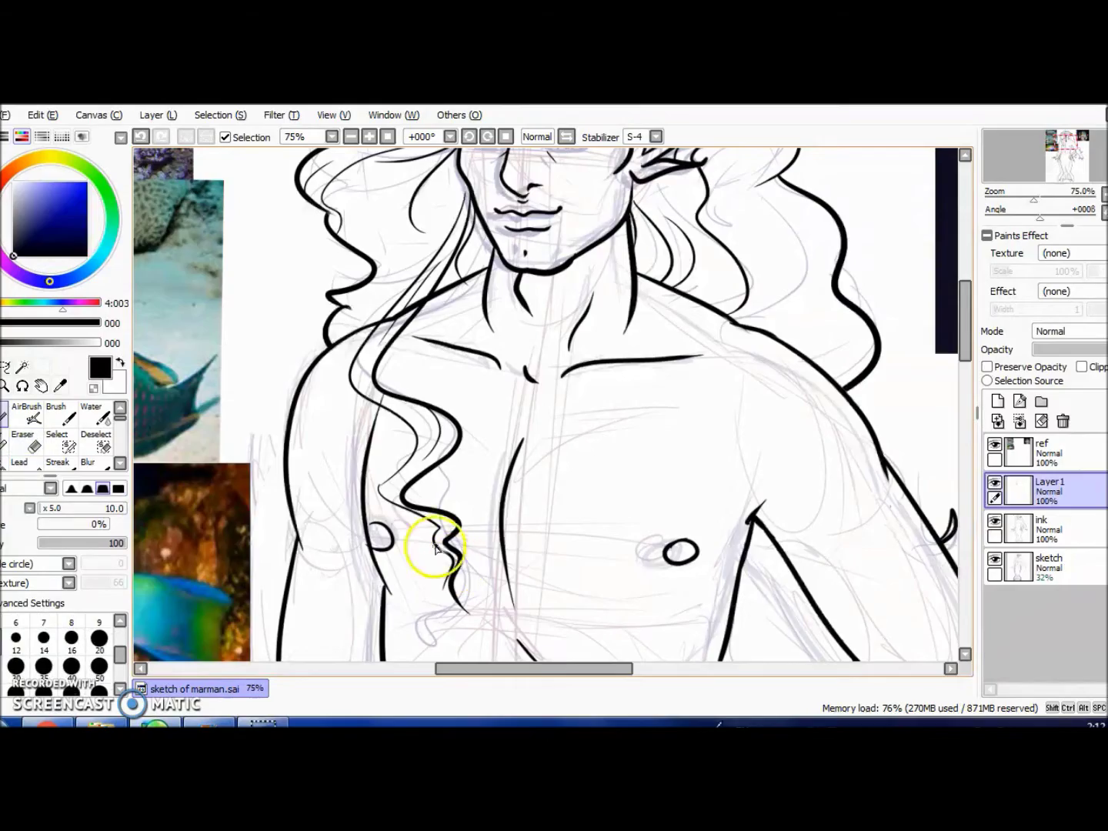
Step: Erase the torso line where it crosses the chest lock on the ink layer, and return to Layer1
click(1031, 529)
click(1087, 157)
scroll(519, 341, down, 1)
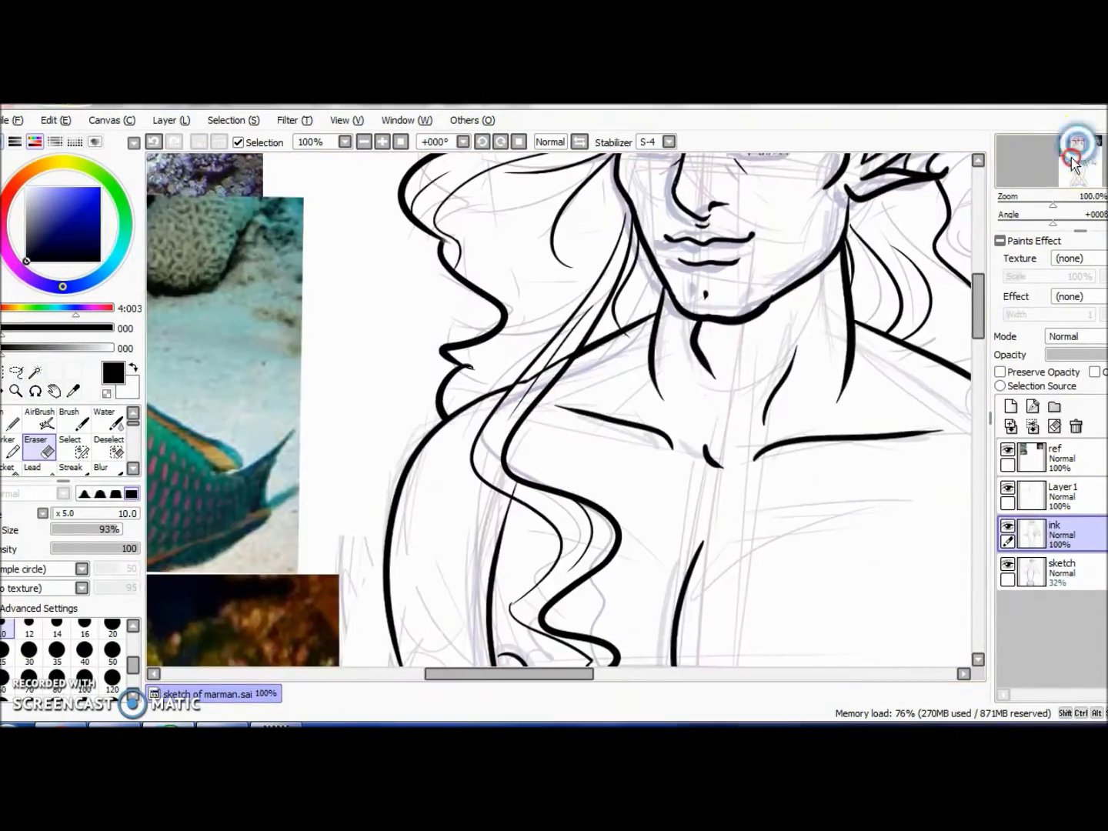
click(261, 330)
key(n)
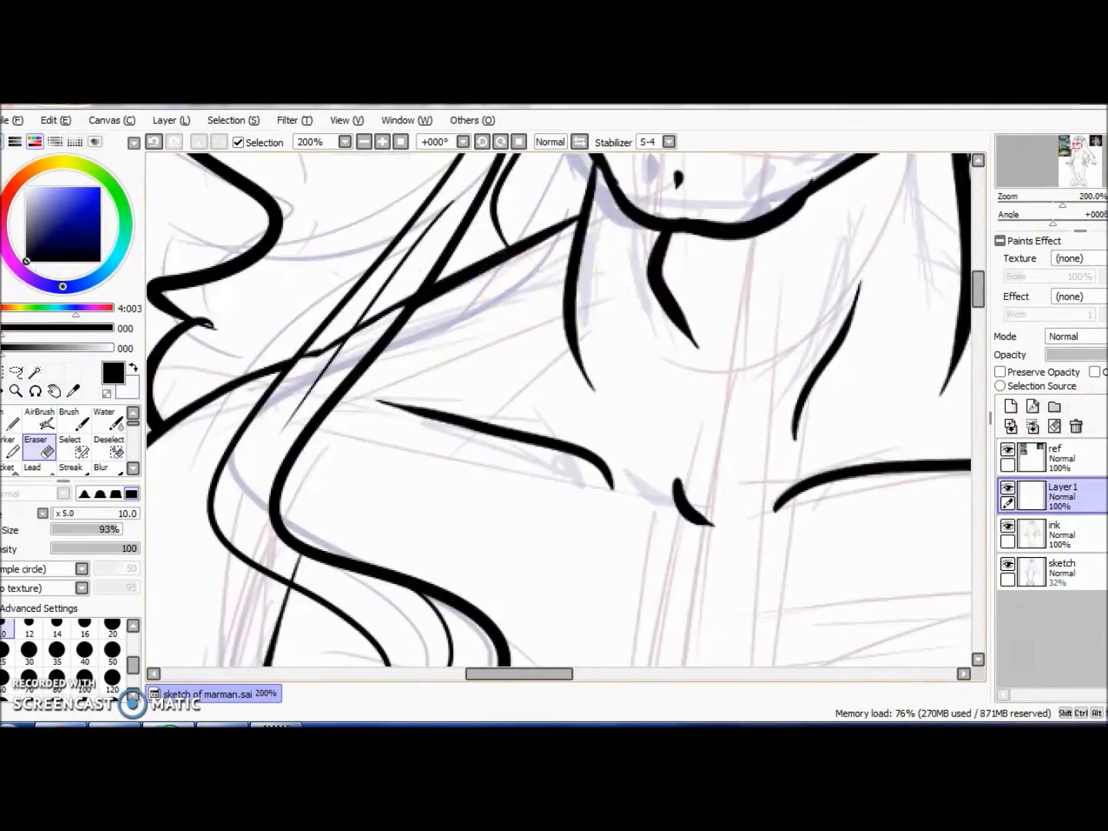
Step: Ink finer wavy strands inside the hair behind the arm and beside the hip on Layer1
scroll(547, 396, down, 3)
scroll(670, 447, up, 2)
mouse_move(885, 460)
mouse_down()
mouse_move(662, 532)
mouse_move(227, 433)
mouse_up()
scroll(663, 531, down, 1)
key(e)
key(n)
drag(569, 354, 512, 530)
mouse_move(554, 474)
mouse_down()
mouse_move(500, 531)
mouse_move(548, 551)
mouse_up()
key(ctrl+z)
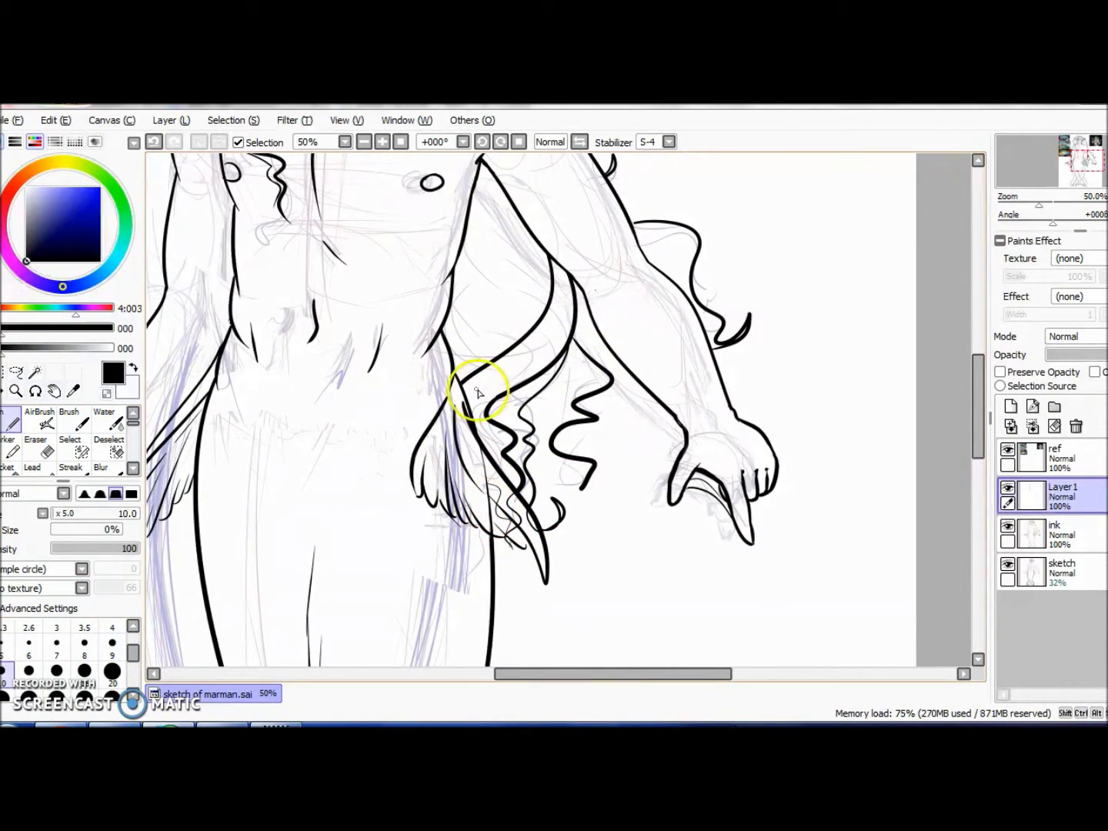
drag(641, 229, 685, 266)
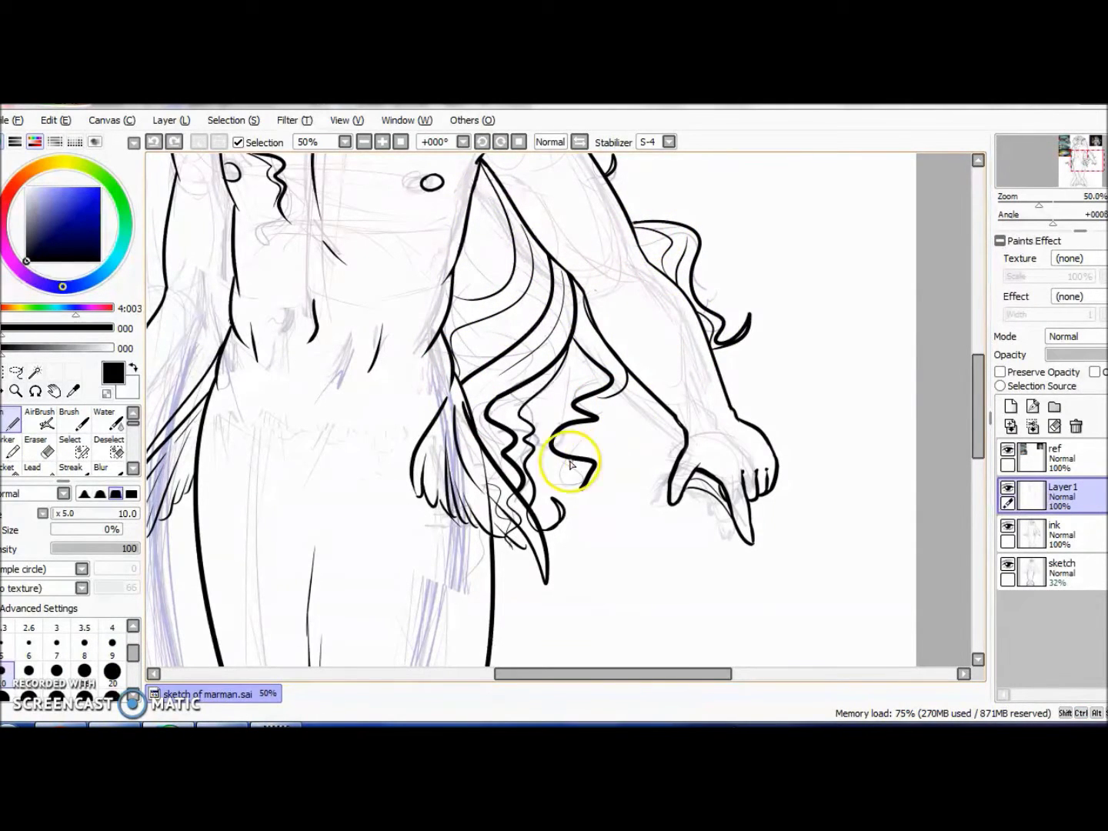
drag(573, 362, 564, 462)
drag(599, 419, 549, 457)
Step: Cover the canvas with dark navy blue on a new layer using a size 500 brush
key(minus)
key(minus)
drag(1063, 496, 1063, 573)
click(476, 226)
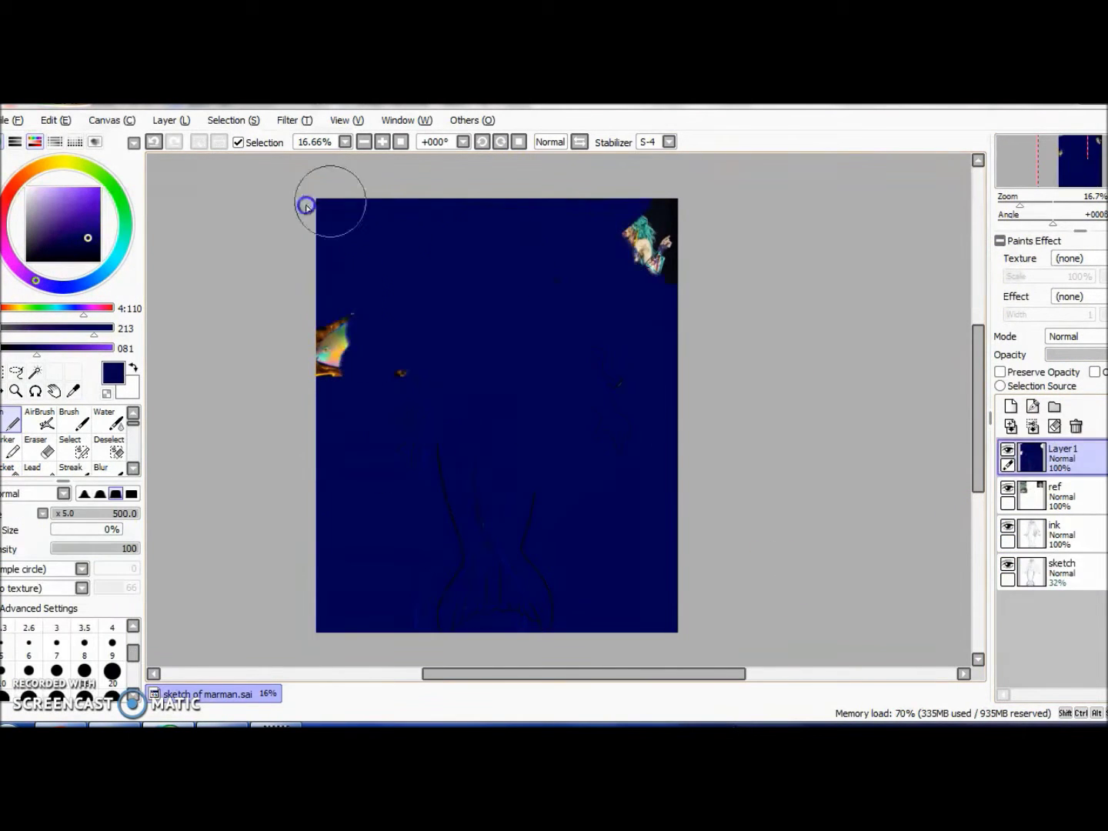
Step: Add another layer and name the two colouring layers "colors" and "bg"
click(1011, 406)
double_click(1063, 573)
text(colors)
key(Return)
double_click(1062, 611)
text(bg)
key(Return)
Step: Block in the head, torso and arms in tan orange on the colors layer, with a sample dot beside the figure
click(1063, 573)
click(1008, 603)
click(28, 171)
click(65, 198)
mouse_move(492, 254)
mouse_down()
mouse_move(447, 257)
mouse_move(488, 326)
mouse_move(613, 439)
mouse_up()
click(365, 505)
Step: Set the bg layer's opacity to 47% and erase excess skin colour around the face and hair on the colors layer
click(1062, 612)
click(1062, 573)
click(1007, 603)
click(36, 445)
scroll(366, 263, up, 5)
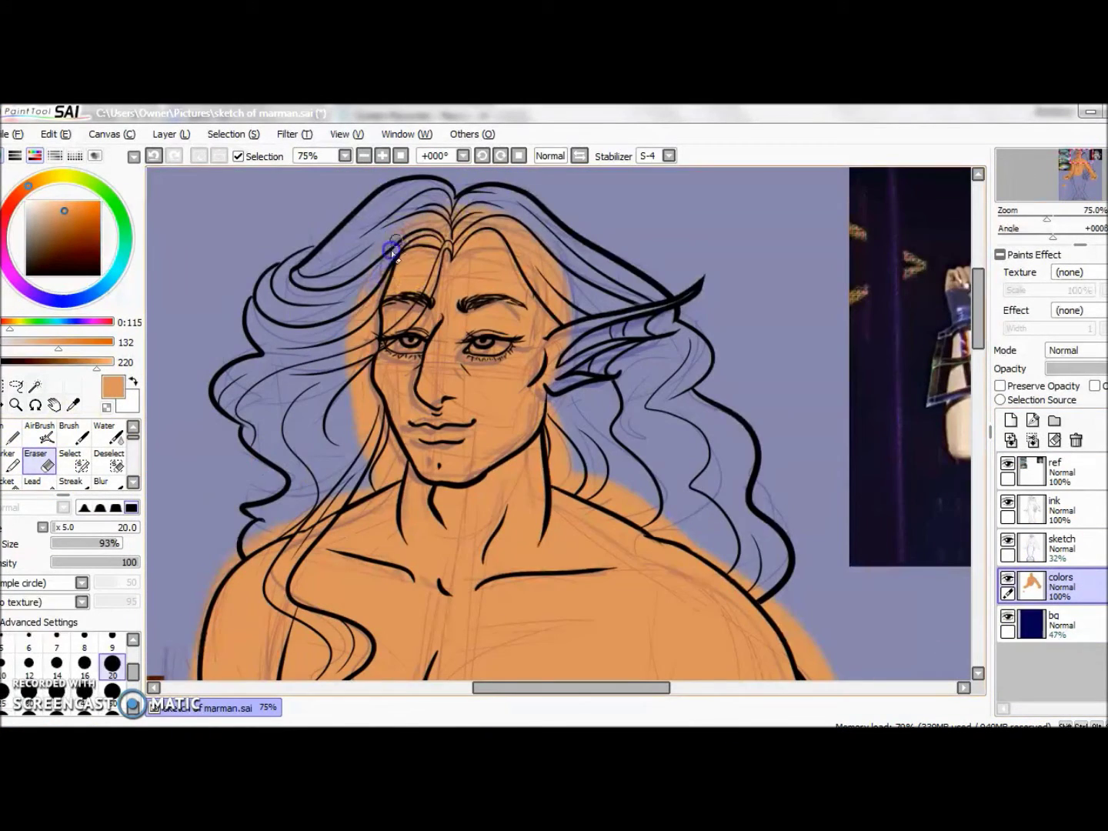
mouse_move(452, 198)
mouse_down()
mouse_move(522, 220)
mouse_move(557, 439)
mouse_up()
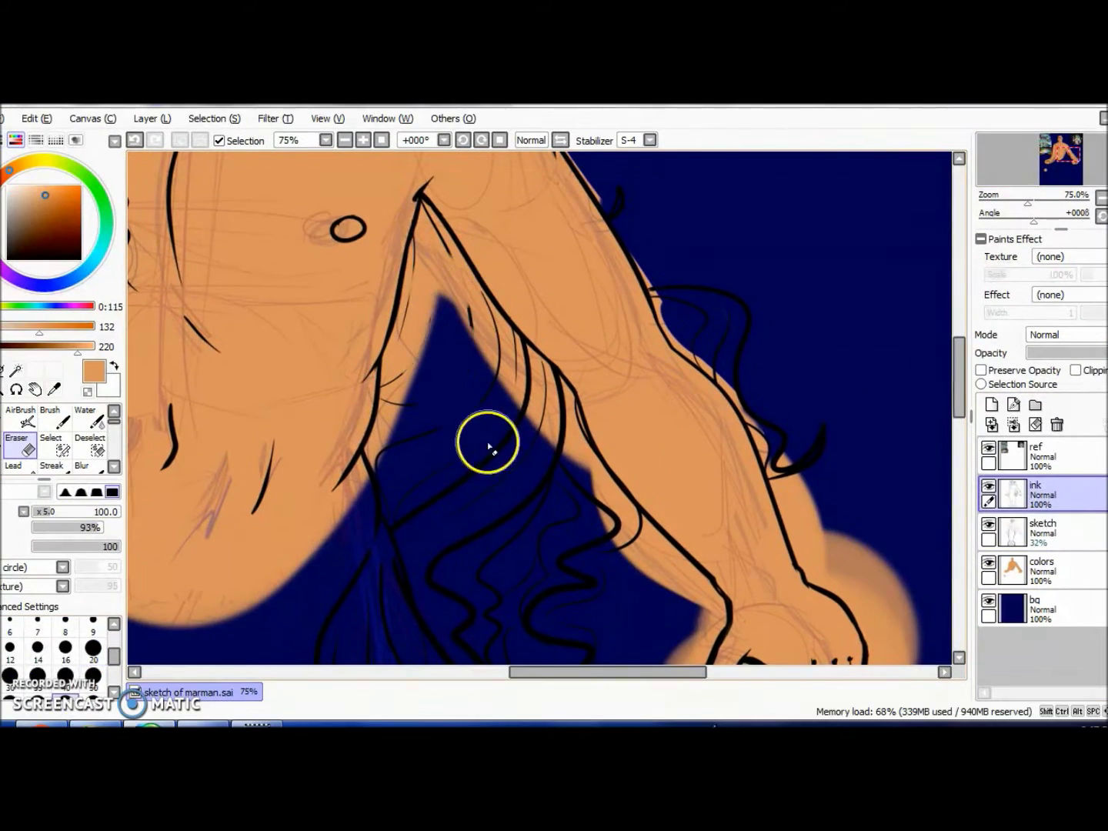
Step: Erase excess skin colour between the torso and the ear-fin-side arm, and around the opposite hand
mouse_move(506, 455)
mouse_down()
mouse_move(546, 418)
mouse_move(435, 434)
mouse_up()
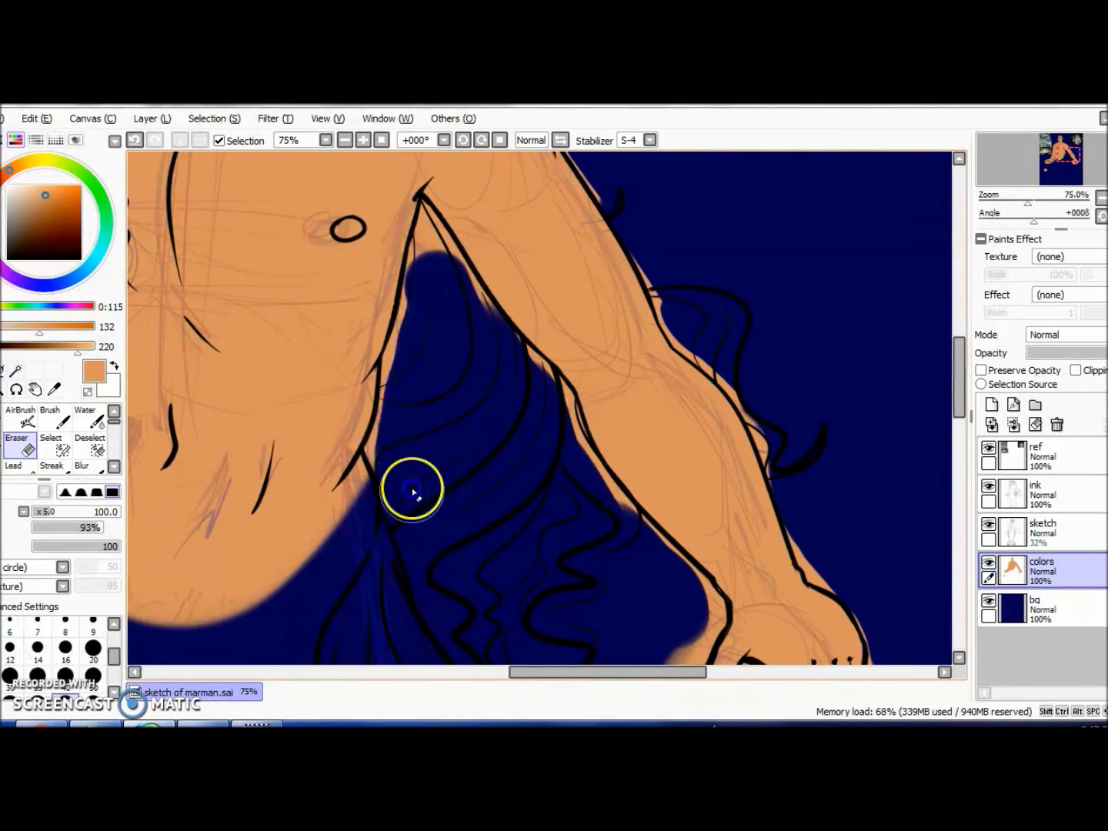
scroll(414, 418, down, 5)
scroll(567, 413, left, 4)
mouse_move(692, 323)
mouse_down()
mouse_move(660, 364)
mouse_move(460, 502)
mouse_move(461, 320)
mouse_up()
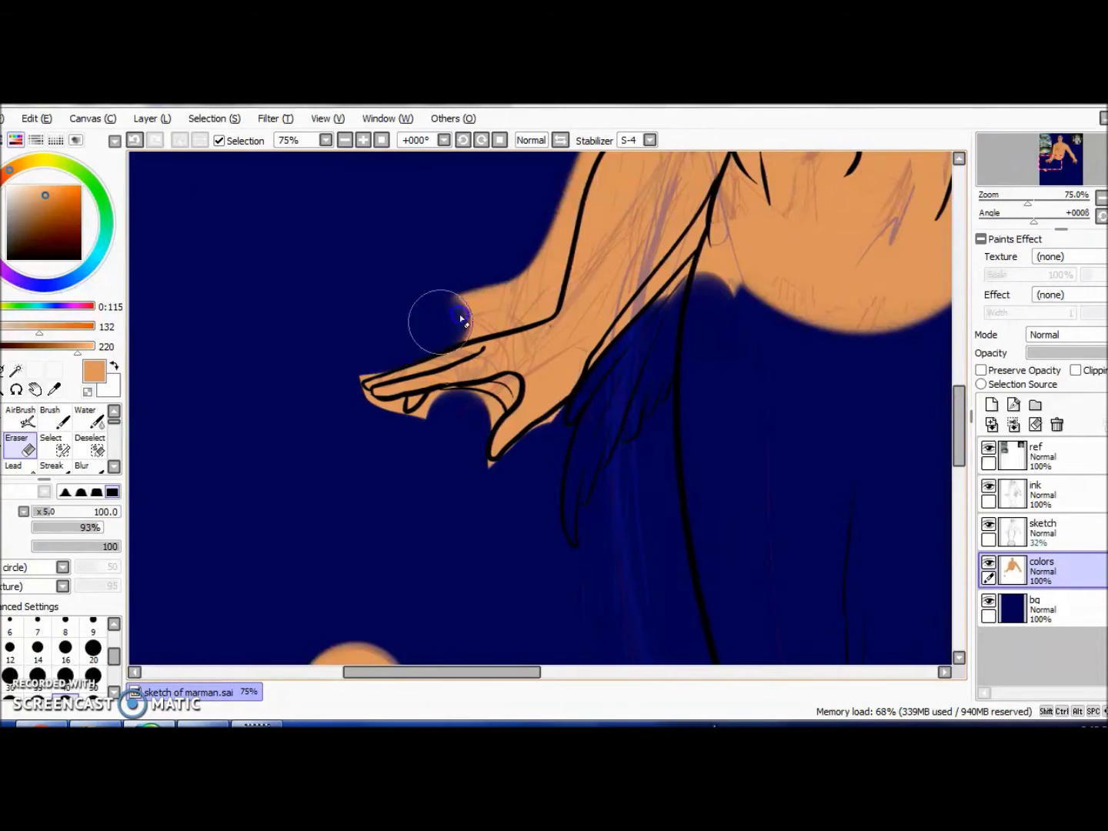
Step: Touch up the hairline on the ink layer and erase excess skin colour around the forehead, jaw and neck
scroll(482, 371, up, 5)
scroll(538, 384, up, 3)
mouse_move(608, 286)
mouse_down()
mouse_move(489, 269)
mouse_move(530, 266)
mouse_up()
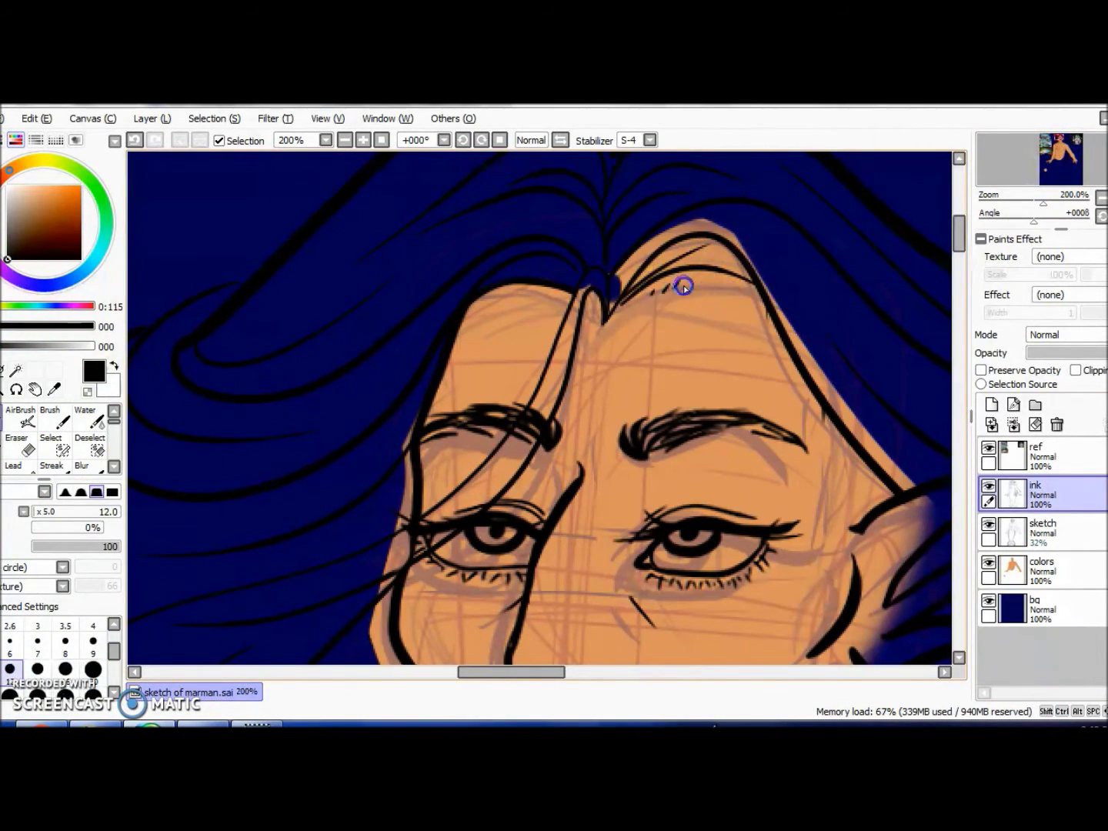
drag(586, 280, 750, 263)
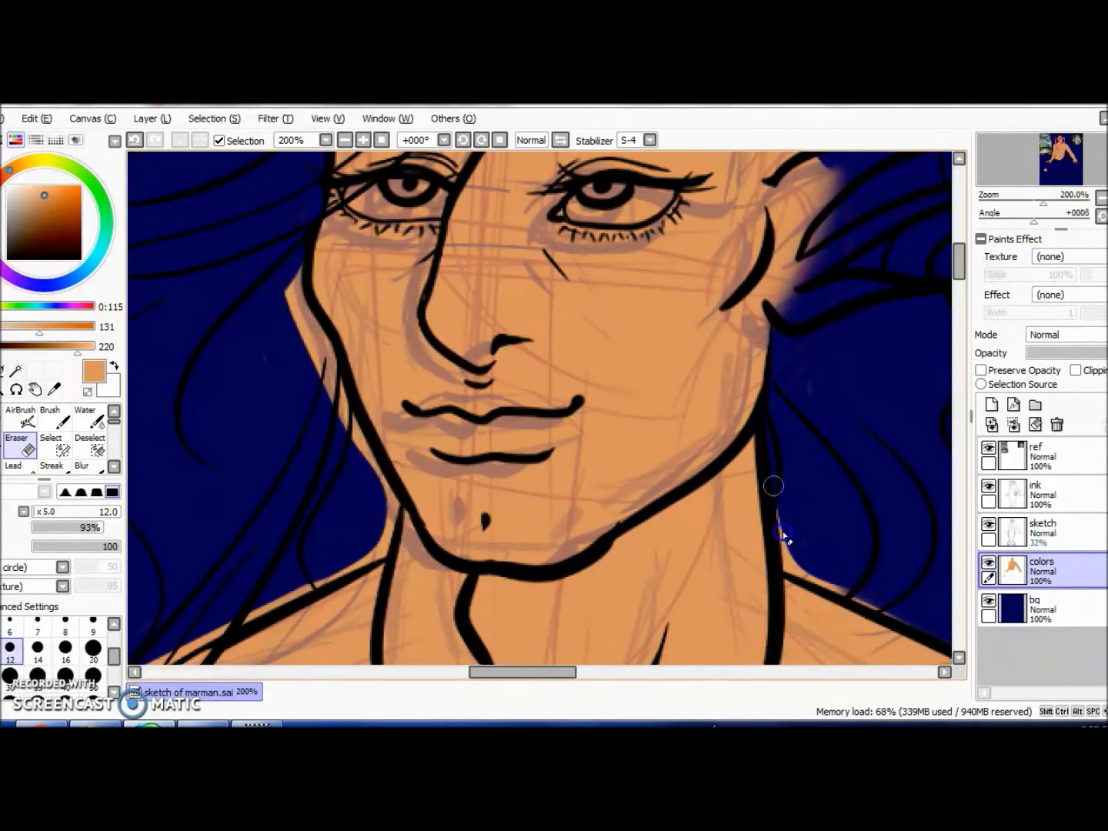
drag(393, 554, 344, 415)
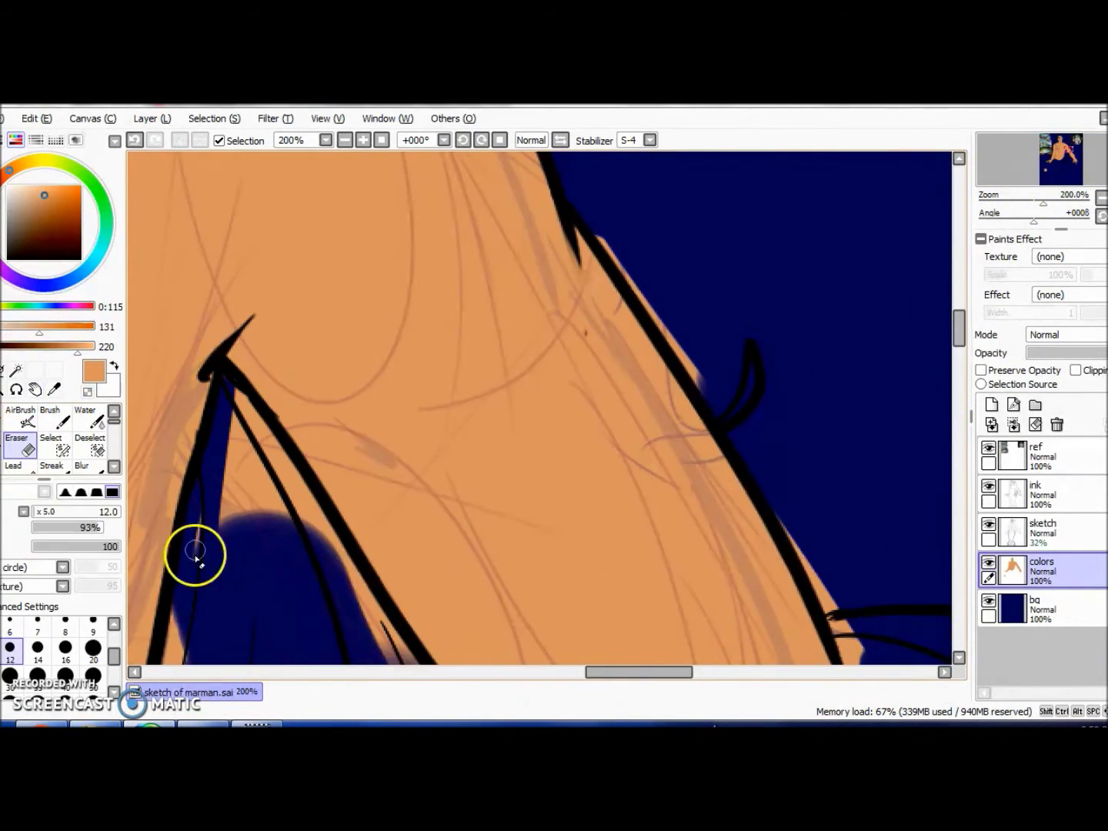
Step: Erase the skin colour spilling past the armpit, upper arm and forearm on the ear-fin side
mouse_move(197, 557)
mouse_down()
mouse_move(262, 431)
mouse_move(267, 523)
mouse_up()
drag(585, 377, 632, 262)
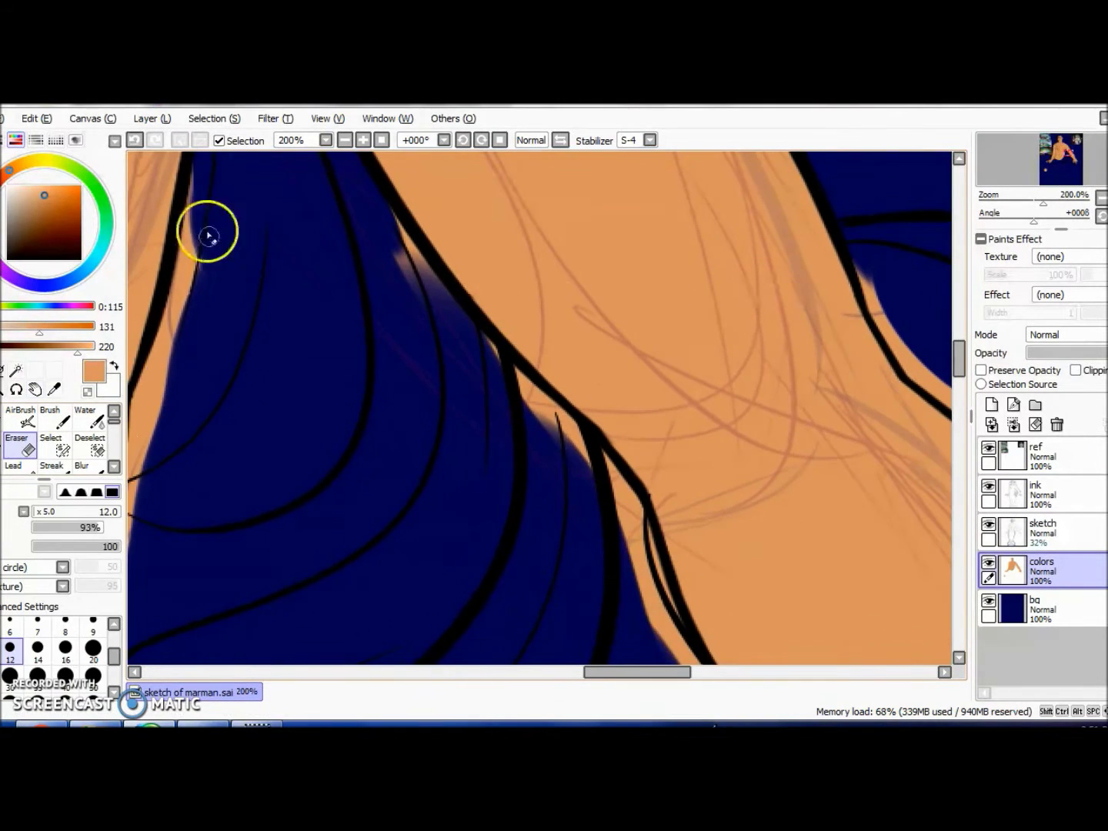
mouse_move(208, 235)
mouse_down()
mouse_move(407, 247)
mouse_move(831, 324)
mouse_up()
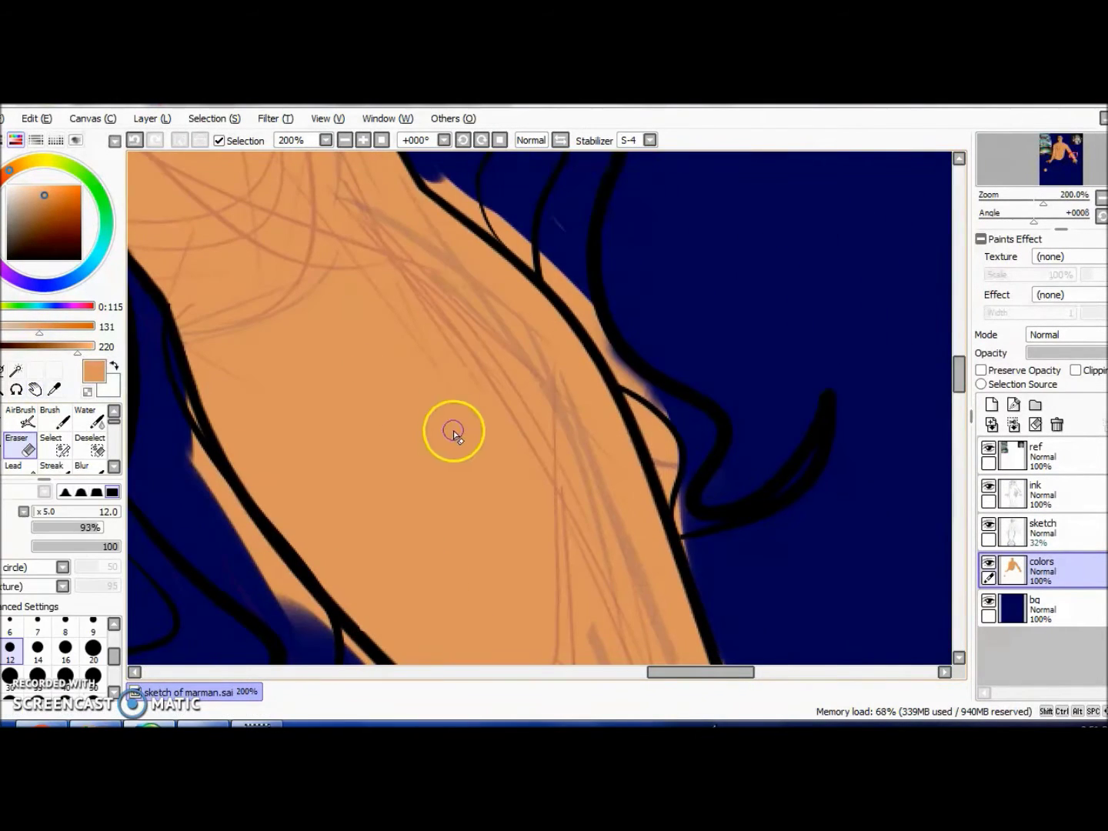
drag(427, 176, 671, 504)
scroll(284, 606, down, 5)
drag(427, 330, 423, 419)
Step: Erase the skin colour spilling past the ear-fin-side wrist and hand on the colors layer
click(1042, 530)
click(1041, 493)
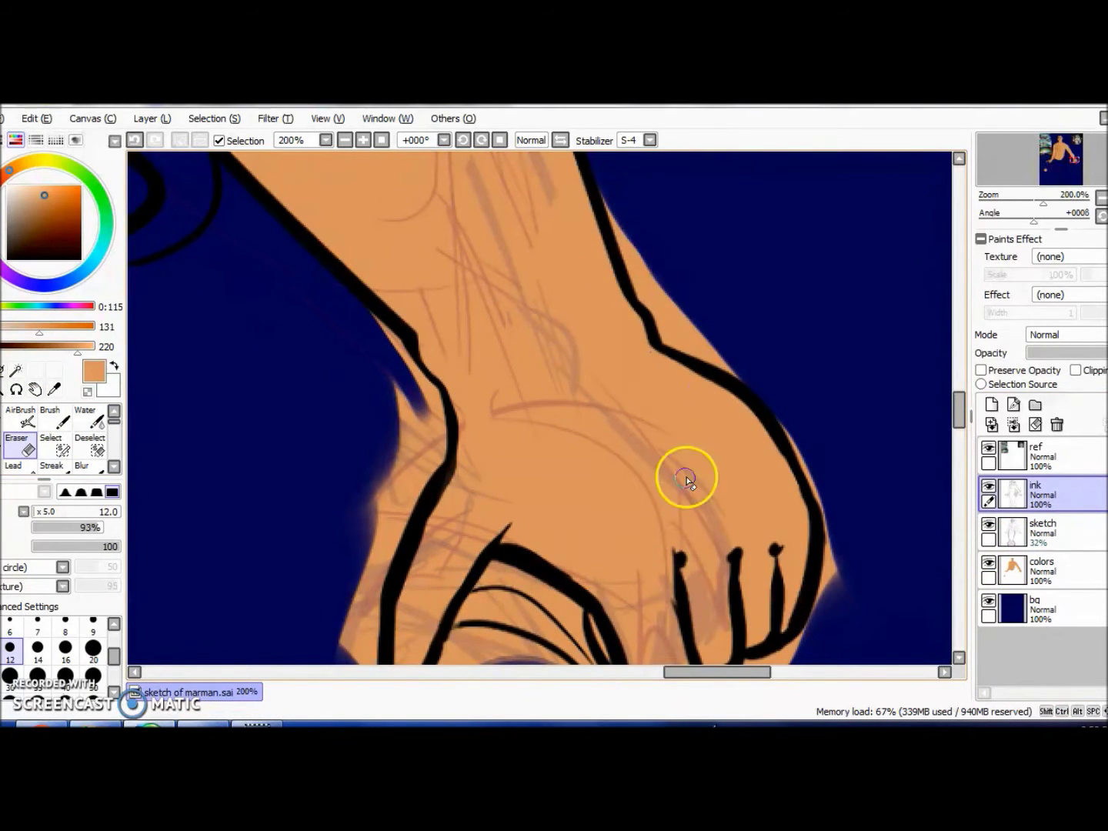
click(1042, 569)
drag(608, 193, 731, 370)
mouse_move(407, 316)
mouse_down()
mouse_move(371, 606)
mouse_move(416, 385)
mouse_up()
drag(785, 423, 827, 523)
Step: Erase the skin colour spilling past the side of the waist beneath the ear-fin-side arm
scroll(837, 550, down, 5)
mouse_move(538, 323)
mouse_down()
mouse_move(346, 384)
mouse_move(488, 327)
mouse_move(674, 550)
mouse_move(730, 330)
mouse_move(771, 454)
mouse_move(492, 502)
mouse_up()
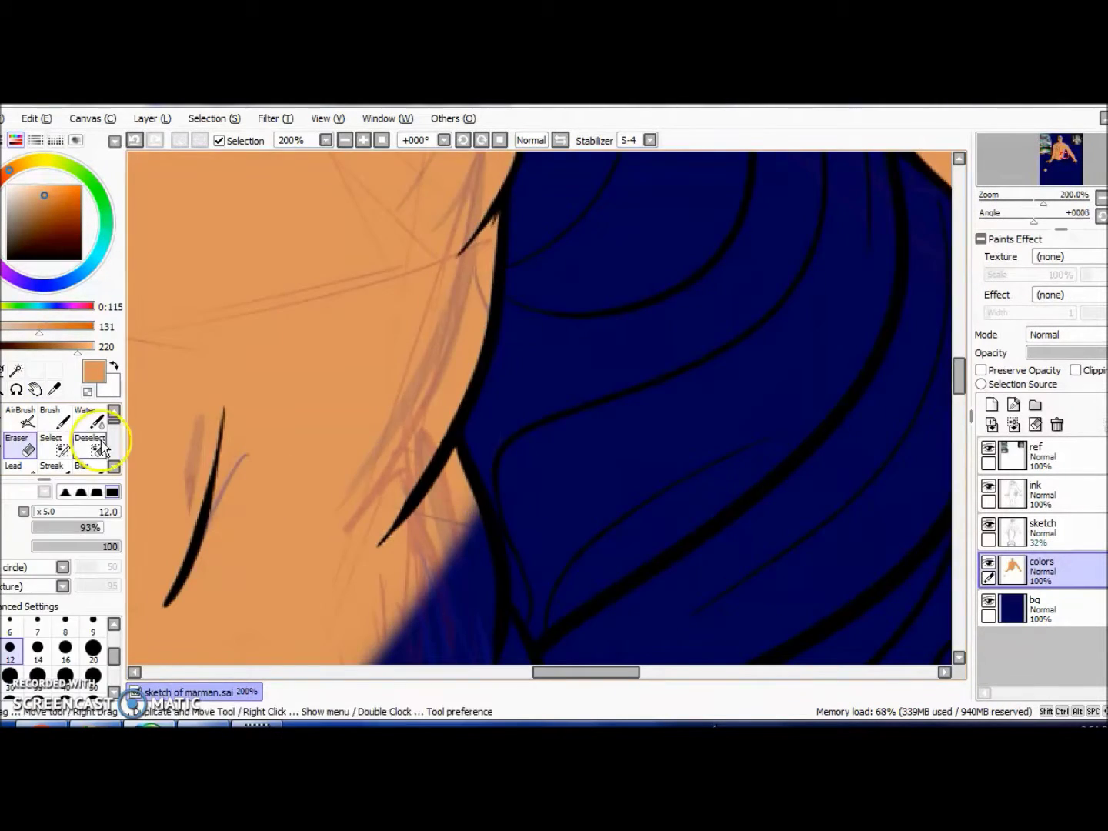
click(24, 453)
mouse_move(385, 555)
mouse_down()
mouse_move(557, 316)
mouse_move(538, 346)
mouse_up()
Step: Erase the skin colour spilling past the opposite hand, forearm and upper arm
scroll(538, 346, down, 3)
mouse_move(460, 447)
mouse_down()
mouse_move(384, 596)
mouse_move(338, 462)
mouse_up()
scroll(216, 504, left, 3)
mouse_move(543, 539)
mouse_down()
mouse_move(359, 549)
mouse_move(413, 470)
mouse_move(838, 323)
mouse_up()
scroll(839, 323, up, 3)
click(50, 450)
scroll(581, 367, up, 2)
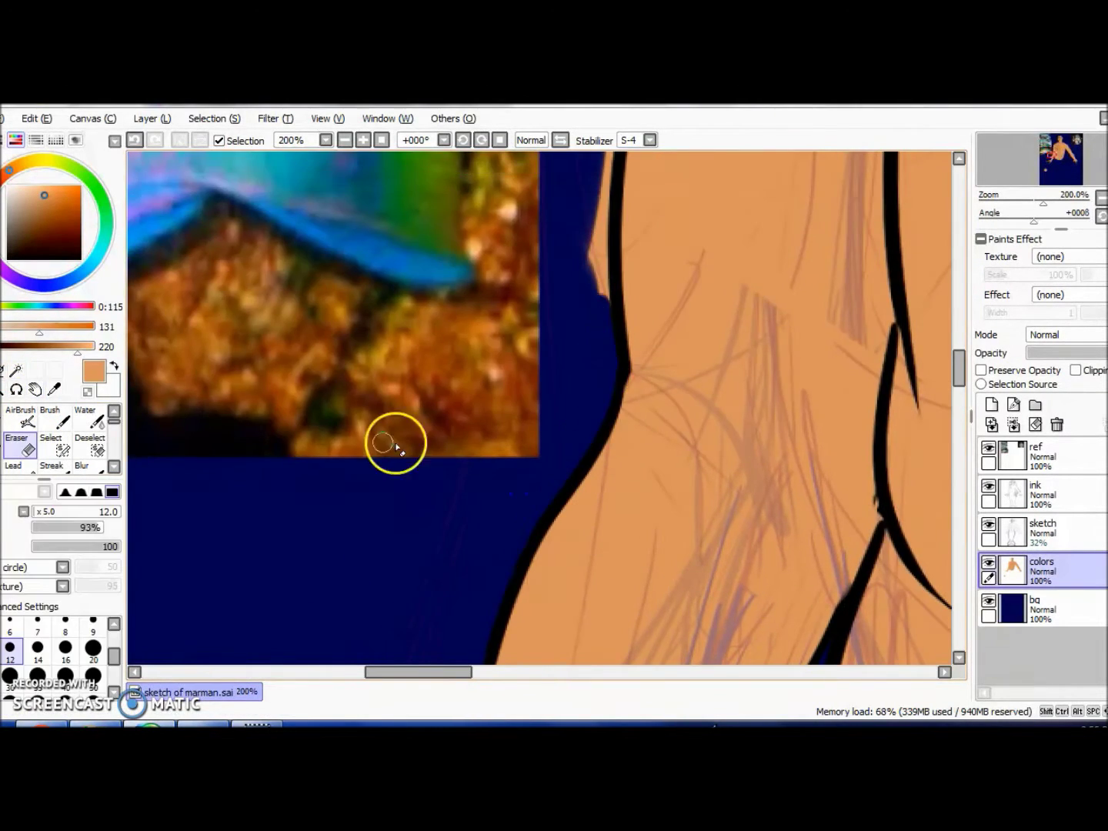
click(607, 258)
scroll(606, 259, right, 4)
scroll(512, 297, up, 3)
drag(454, 430, 354, 602)
Step: Hide the bg layer, add a layer above colors and dab light peach and brown samples on the tan dot
scroll(354, 602, down, 5)
click(988, 600)
click(990, 405)
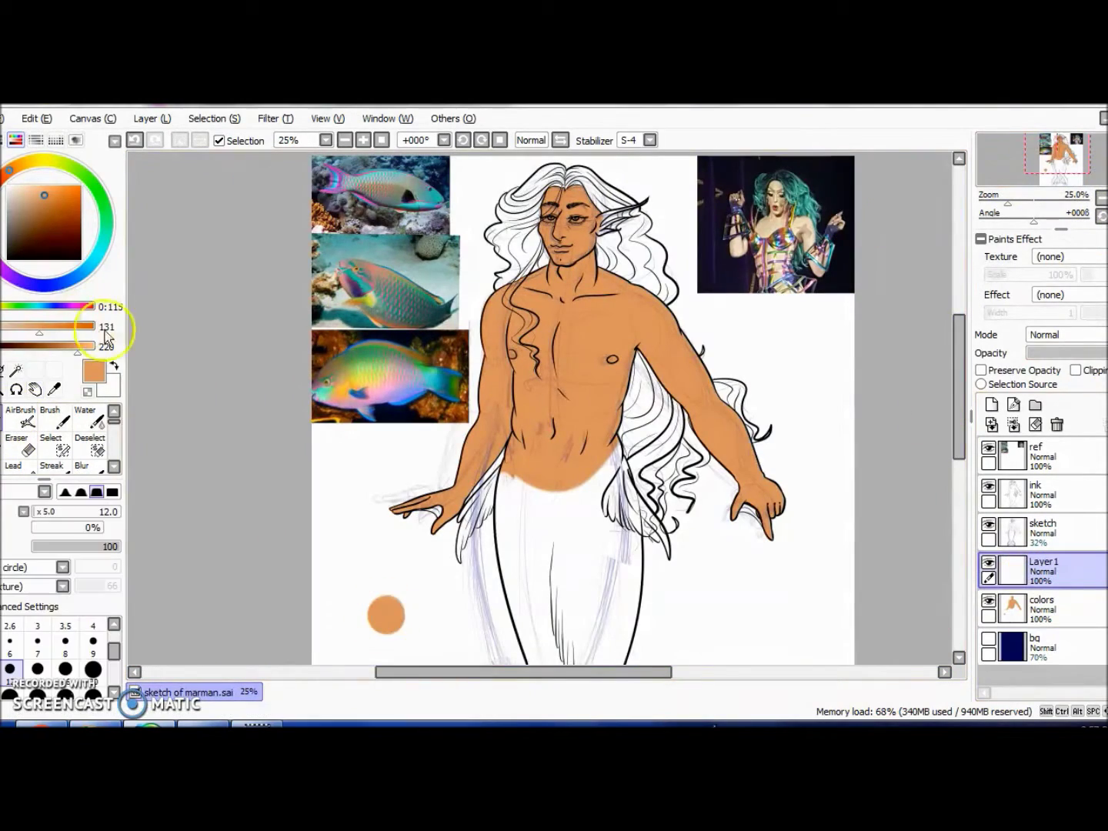
click(396, 599)
click(413, 492)
click(397, 632)
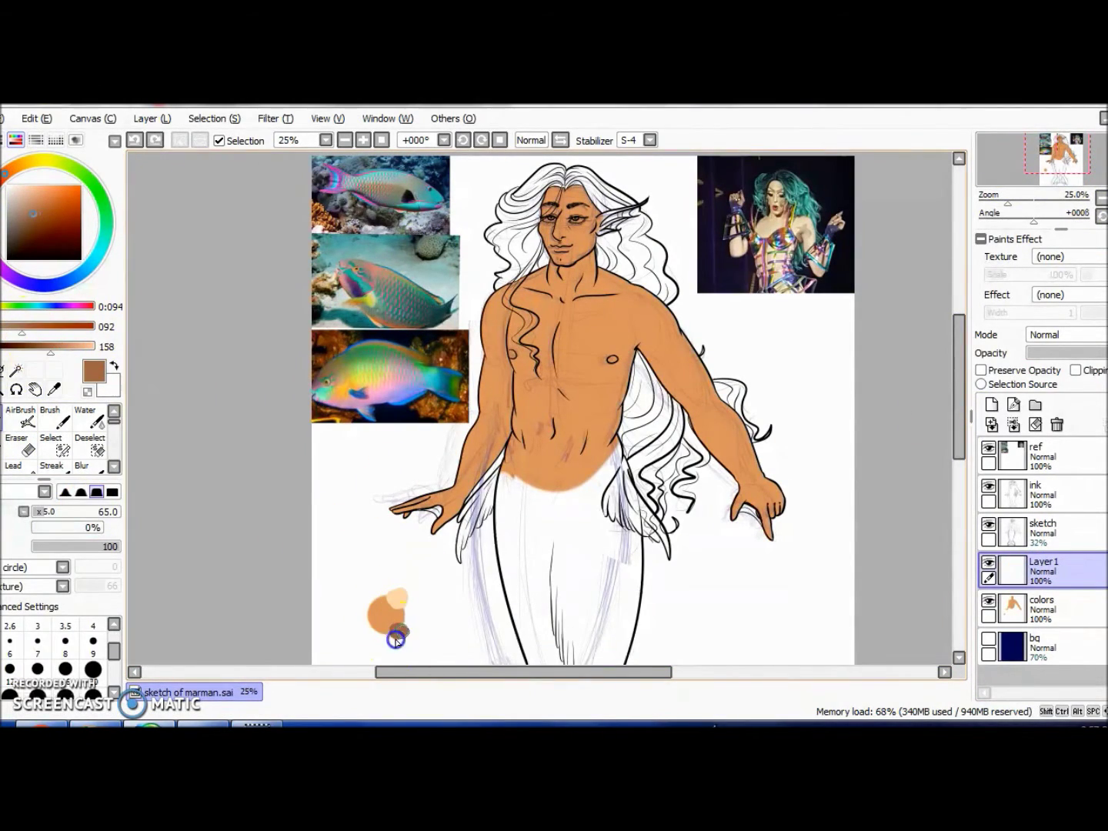
Step: Paint light peach highlights on the nose, brow, cheeks and forehead with a size 15 brush, clipping Layer1 to colors
scroll(565, 230, up, 6)
click(31, 185)
scroll(508, 403, down, 1)
click(46, 511)
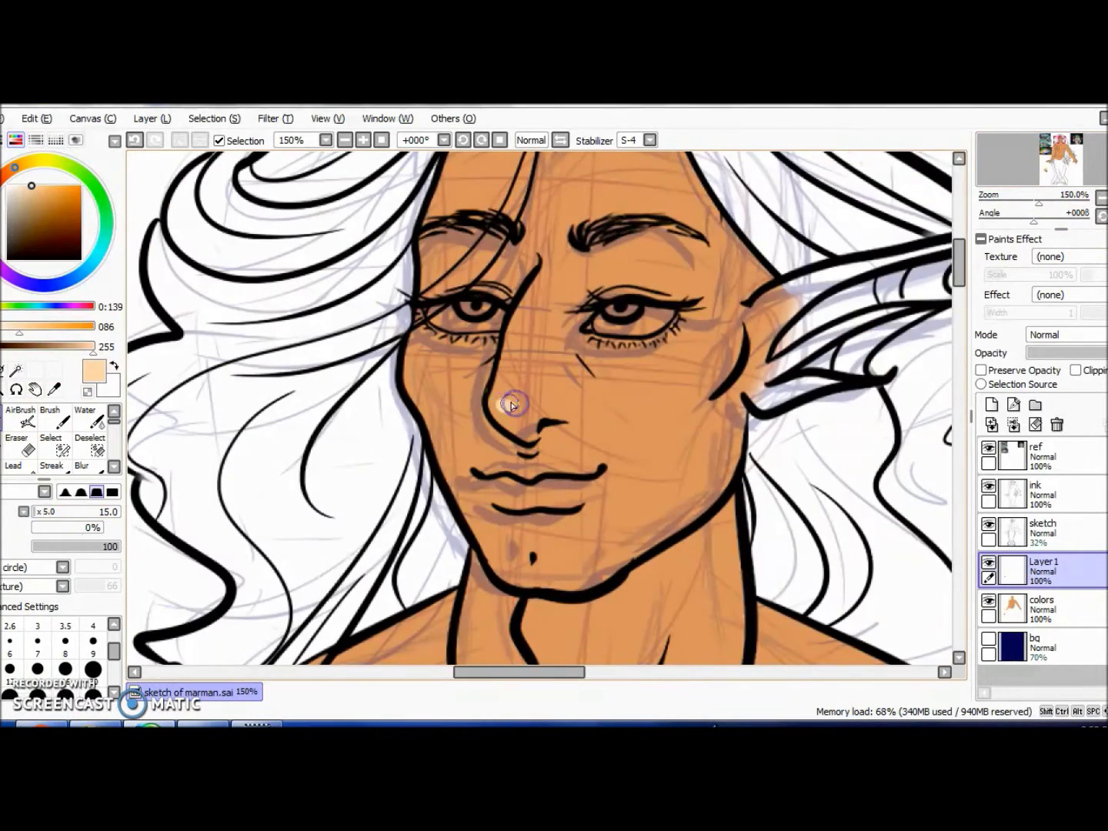
drag(506, 404, 514, 281)
drag(627, 248, 708, 258)
drag(650, 346, 735, 370)
click(1076, 371)
drag(538, 384, 605, 384)
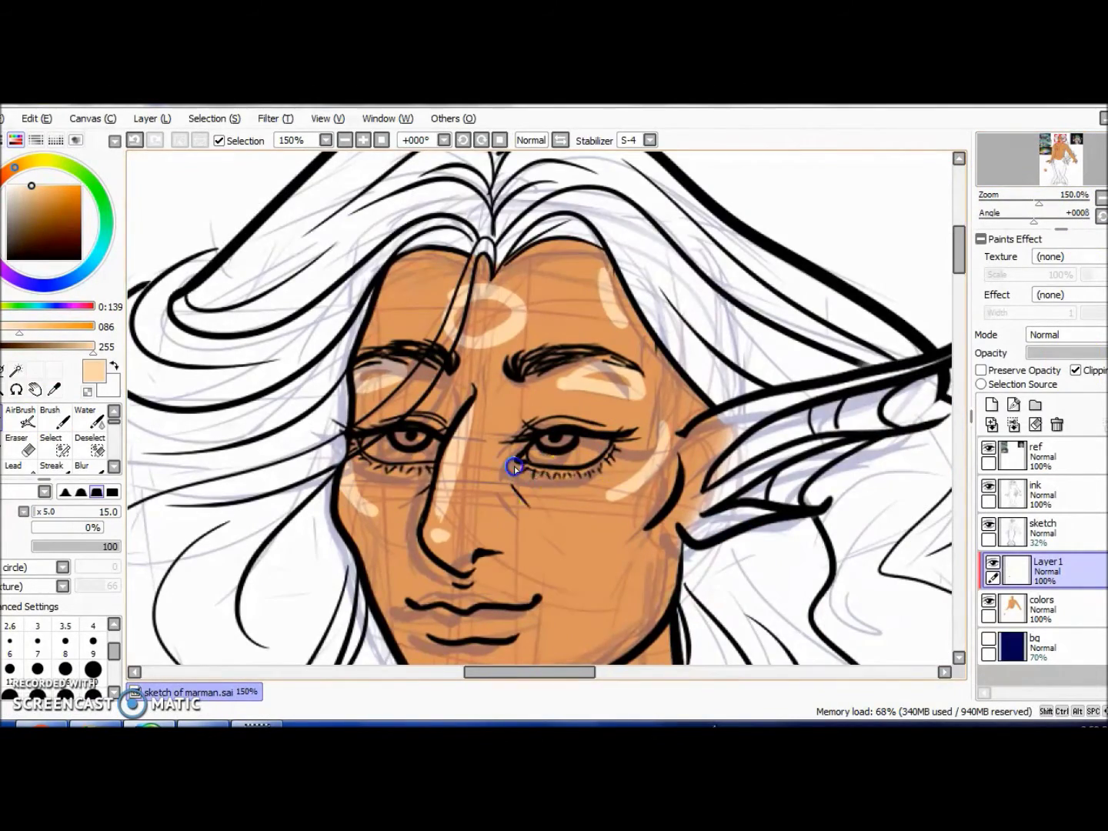
Step: Add the remaining small peach highlights on the face and lower the sketch layer's opacity to 14%
drag(585, 452, 612, 457)
drag(587, 550, 609, 556)
scroll(600, 461, down, 2)
click(1055, 527)
drag(1058, 352, 1041, 352)
click(1055, 569)
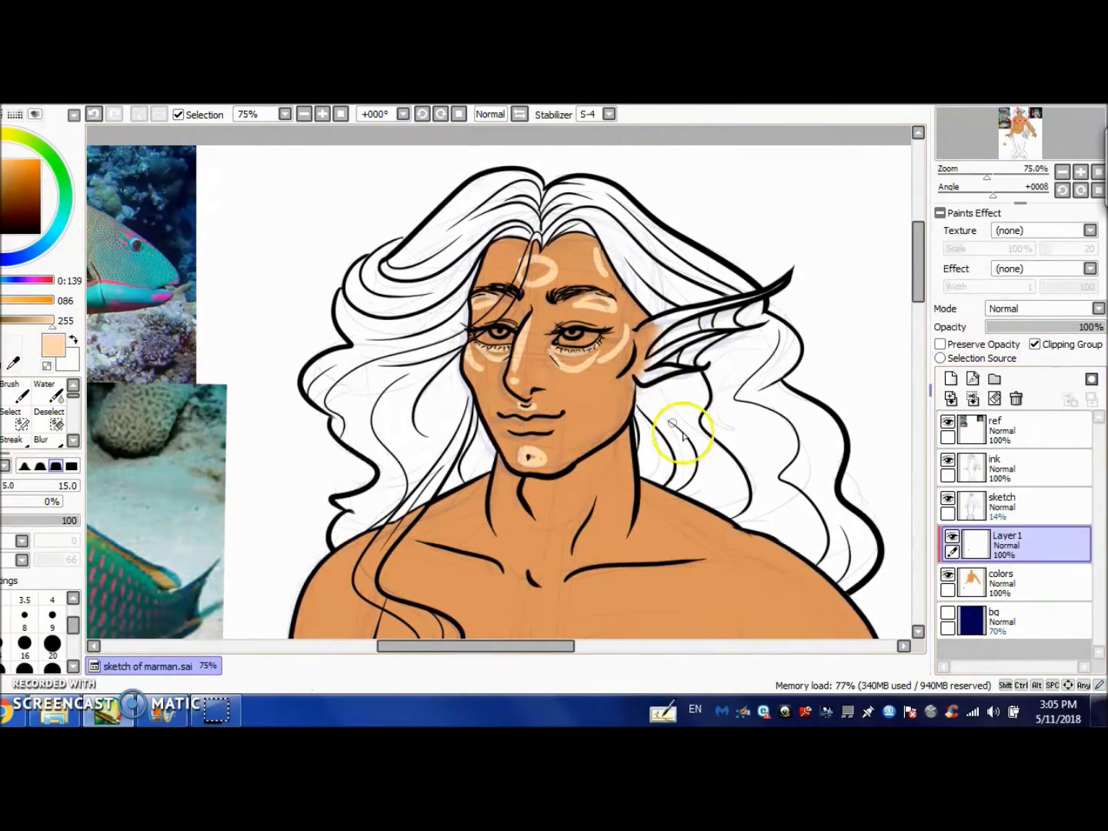
Step: Blend the facial highlights into the skin with the Brush and Blur tools, and hide the sketch layer
key(b)
mouse_move(607, 312)
mouse_down()
mouse_move(557, 384)
mouse_move(494, 370)
mouse_move(600, 416)
mouse_up()
key(r)
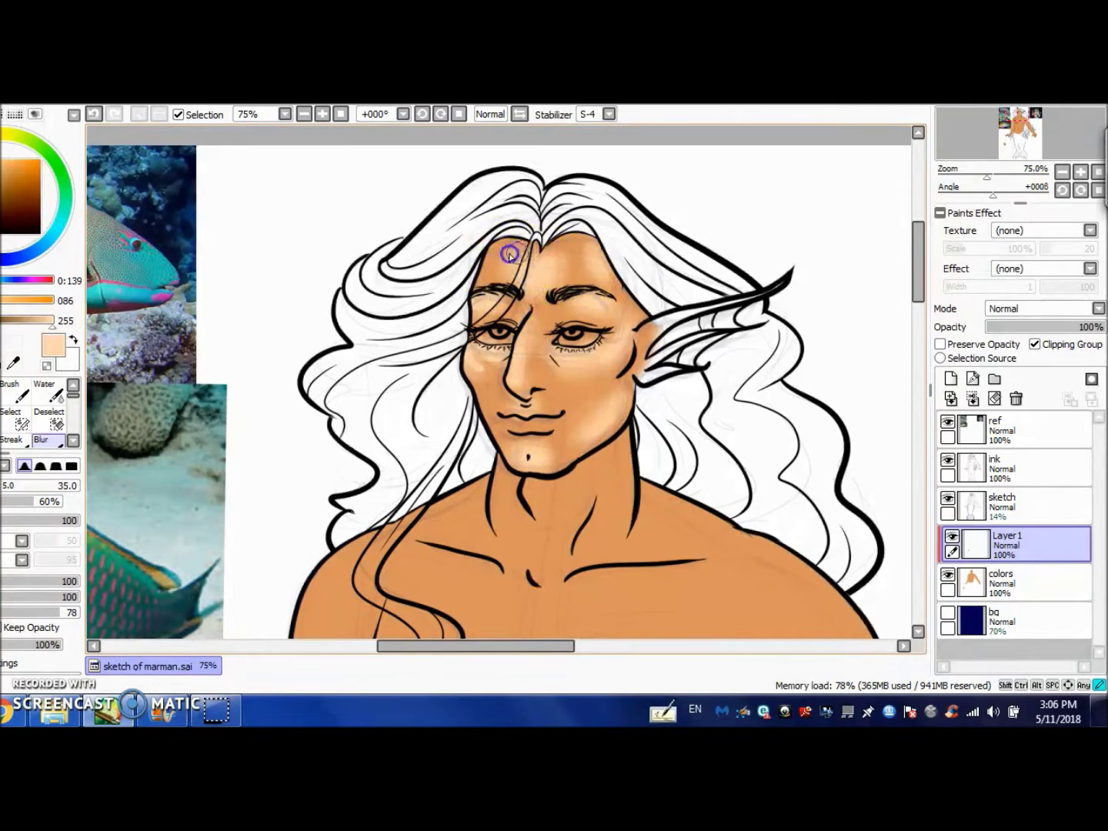
drag(1102, 326, 1057, 327)
click(947, 497)
click(946, 589)
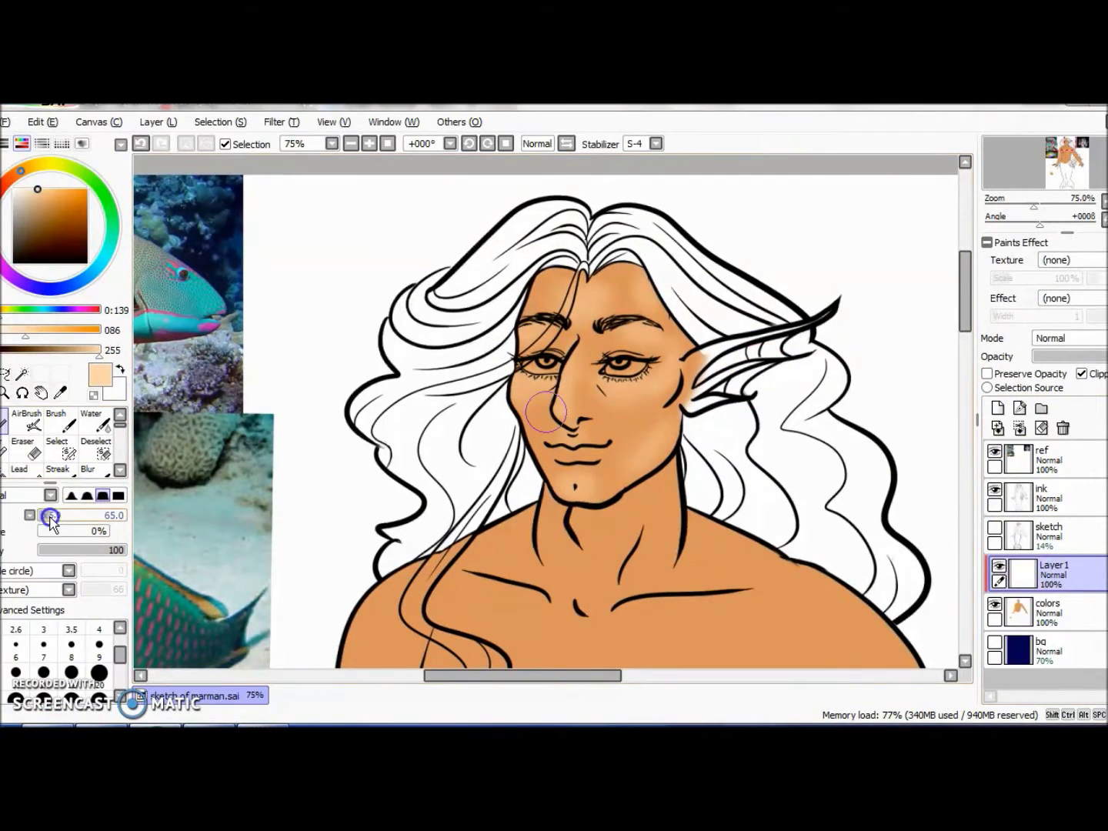
Step: Show the sketch layer and outline peach highlight shapes on the neck, collarbones, shoulders, upper arms, chest and ribs
drag(675, 378, 548, 380)
key(minus)
drag(553, 538, 640, 487)
drag(461, 442, 493, 550)
click(995, 529)
mouse_move(711, 415)
mouse_down()
mouse_move(778, 477)
mouse_move(834, 604)
mouse_up()
drag(447, 461, 408, 431)
drag(558, 585, 583, 612)
drag(507, 585, 504, 586)
Step: Outline small peach highlight shapes on the abdomen, forearms and ear-fin-side hand with a size 30 brush
scroll(630, 184, down, 3)
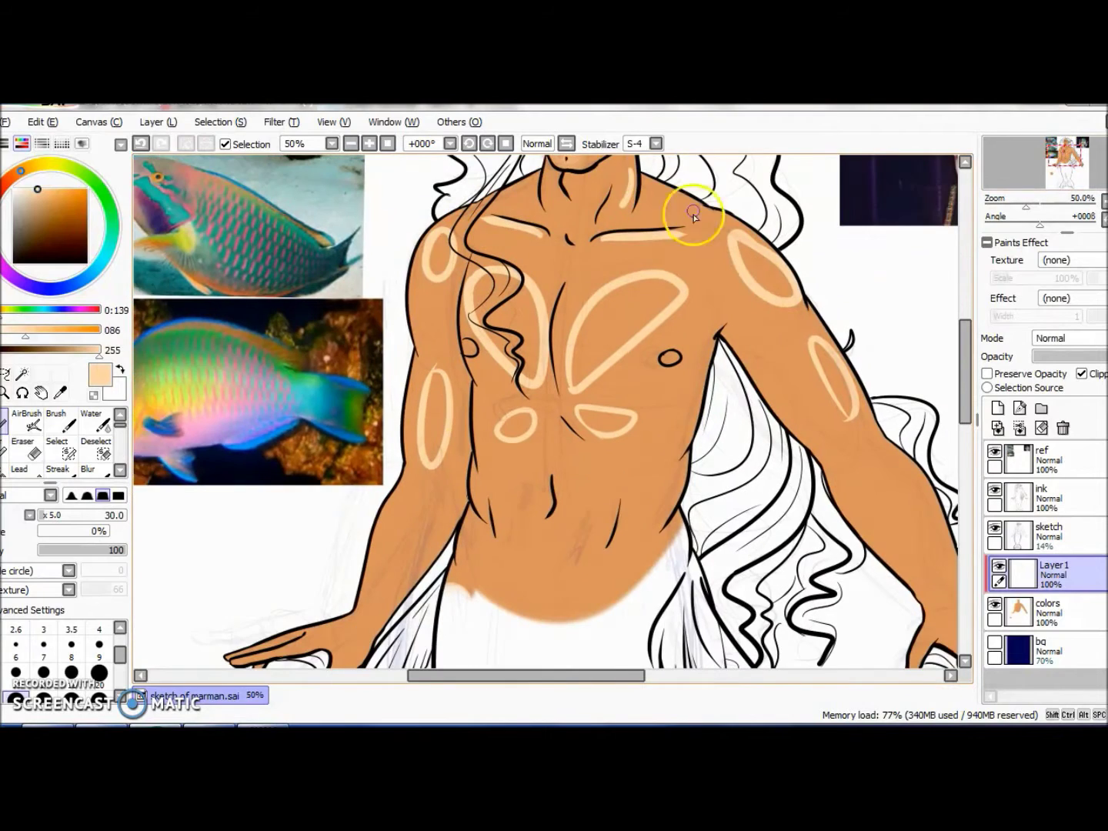
drag(537, 443, 539, 461)
drag(561, 443, 562, 460)
click(536, 492)
click(565, 489)
drag(537, 525, 537, 544)
drag(959, 539, 846, 419)
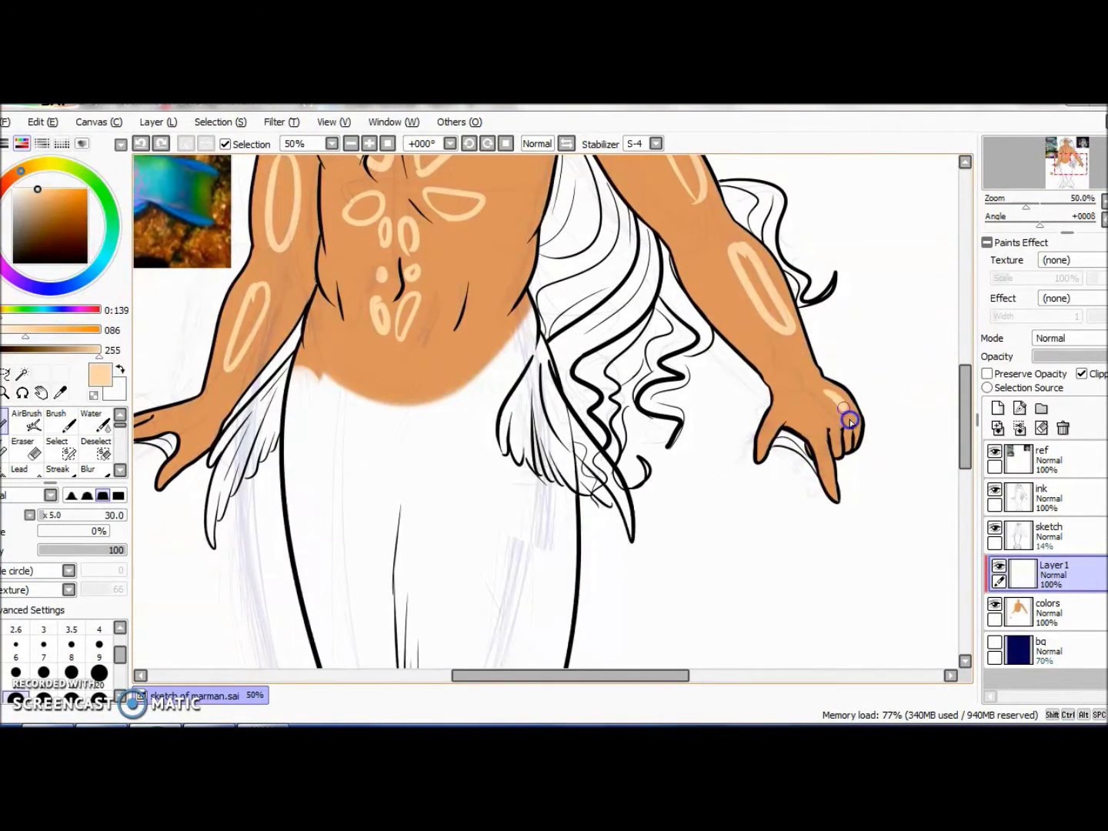
Step: Fill the torso and arm highlights, soften them with the Brush and Blur tools, and lower the highlight layer's opacity to 54%
scroll(296, 482, up, 3)
key(minus)
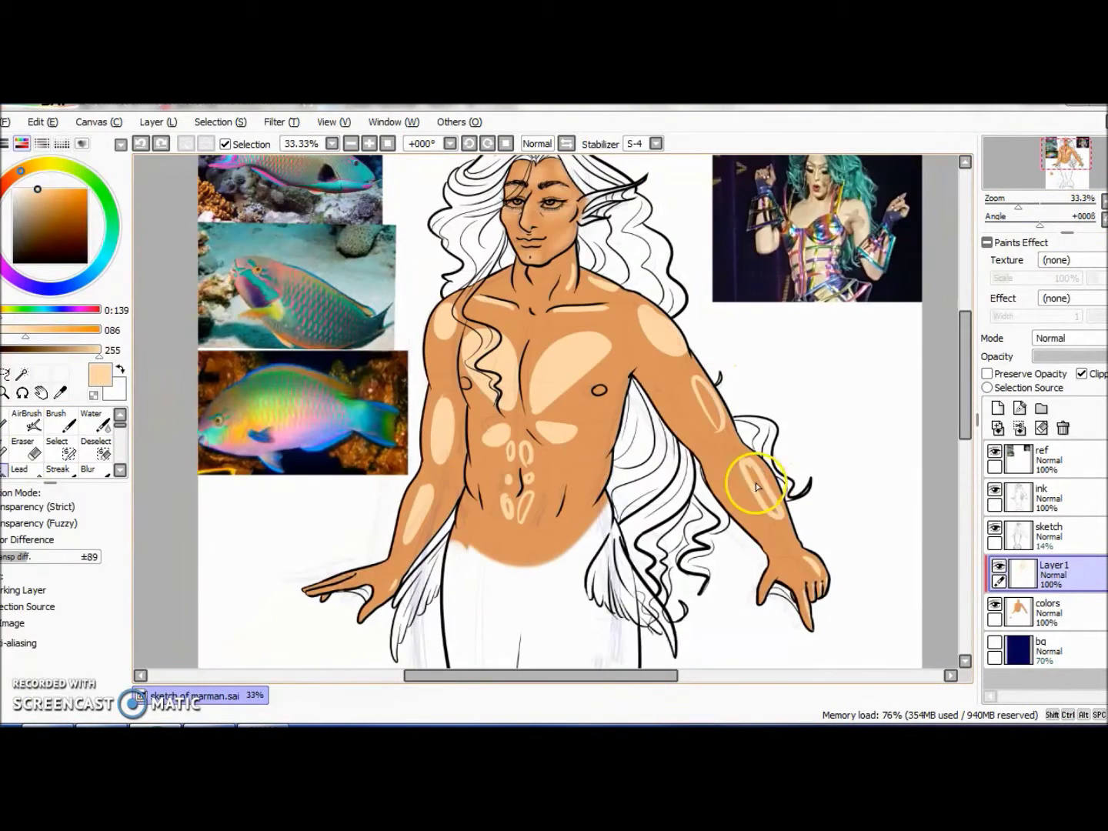
key(b)
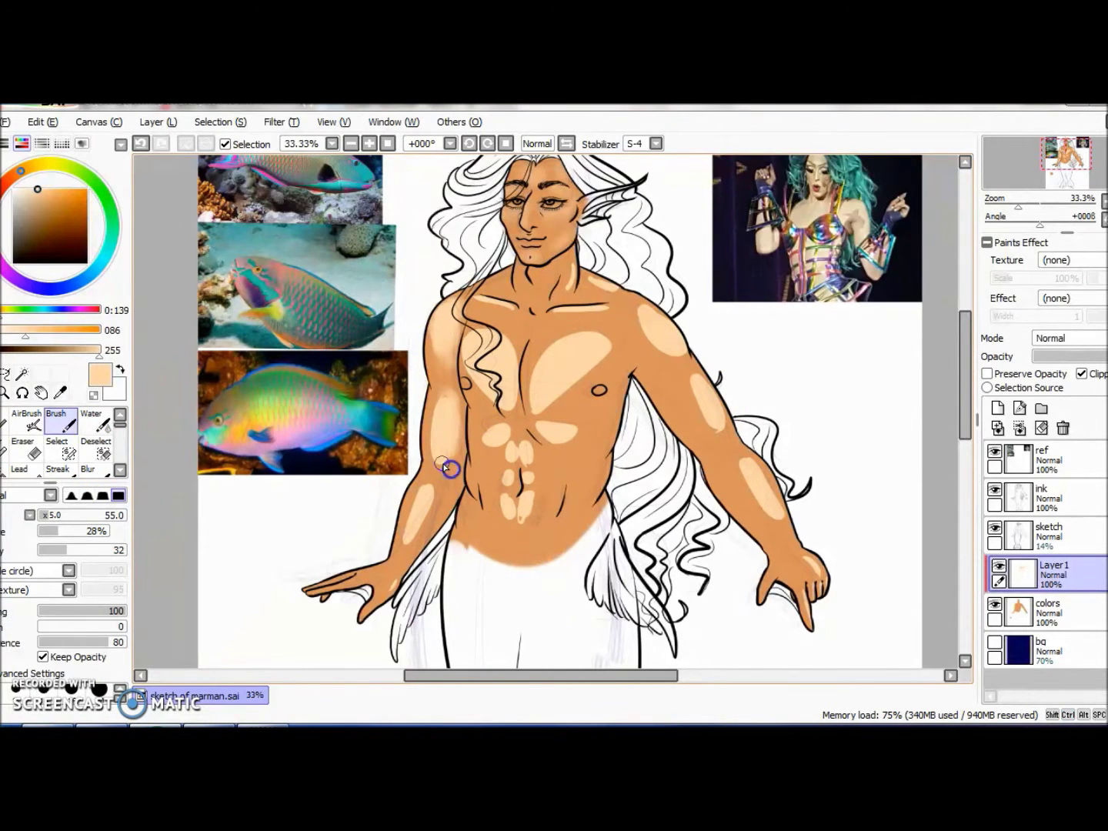
mouse_move(620, 310)
mouse_down()
mouse_move(689, 362)
mouse_move(644, 354)
mouse_move(601, 427)
mouse_move(527, 484)
mouse_move(577, 408)
mouse_up()
click(87, 469)
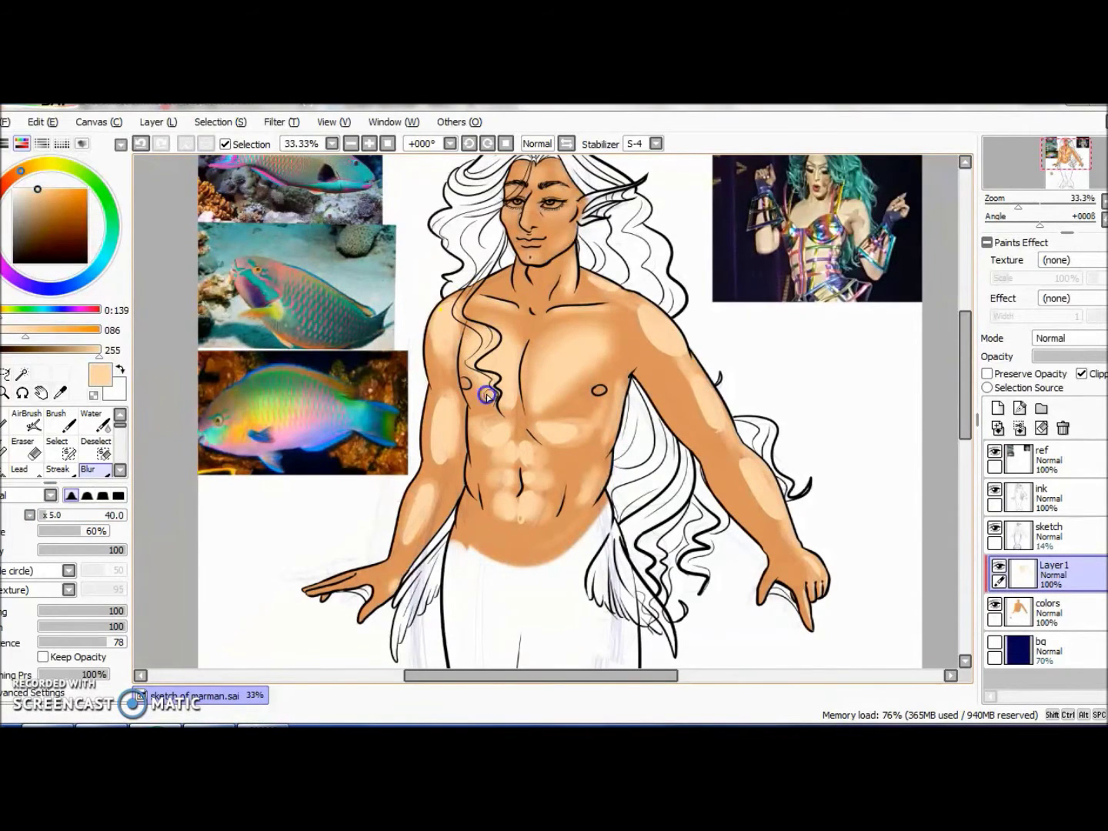
mouse_move(634, 288)
mouse_down()
mouse_move(426, 470)
mouse_move(329, 615)
mouse_up()
drag(1096, 357, 1067, 357)
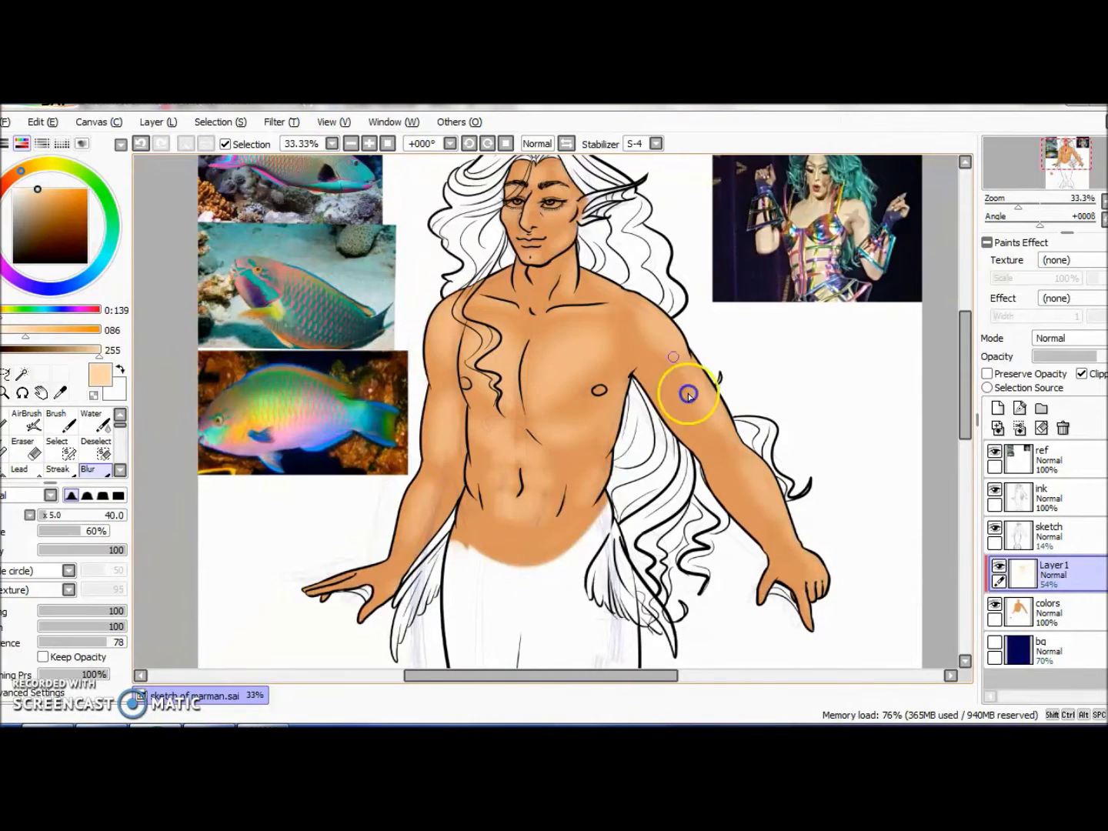
Step: Merge the highlights into the colors layer and add small blended highlights to the hands on a new layer with a size 15 brush
click(997, 428)
key(b)
scroll(416, 366, up, 3)
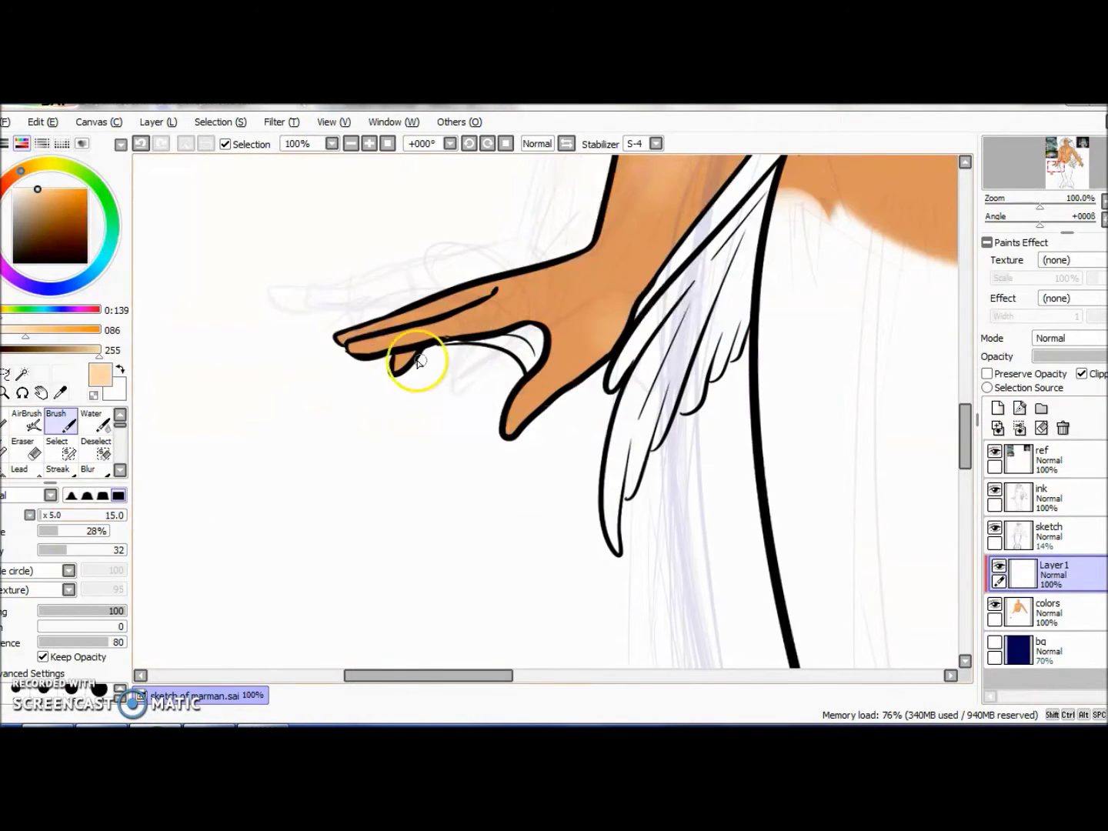
scroll(584, 353, down, 2)
scroll(592, 420, up, 2)
key(u)
key(b)
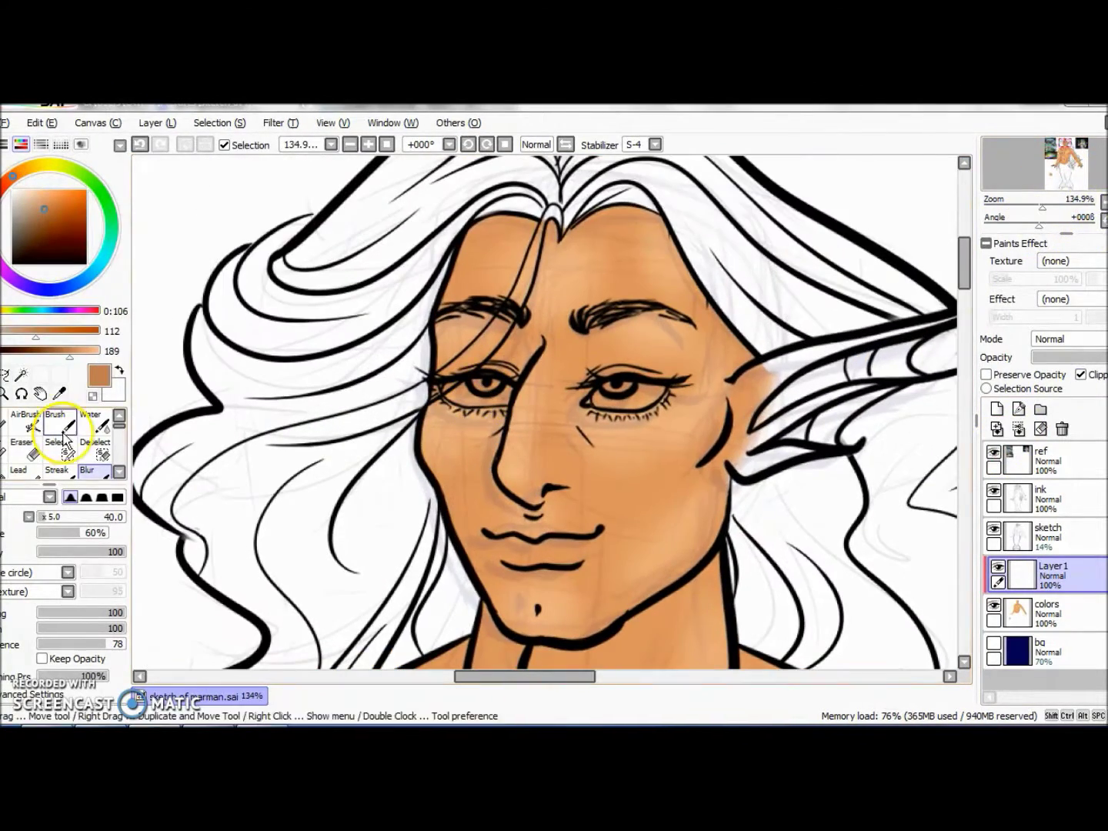
Step: Paint brown shadows along the hairline, eyelids, nose, cheekbone and lower lip with a size 20 brush
key(n)
drag(719, 419, 677, 504)
drag(594, 348, 620, 359)
drag(555, 400, 548, 458)
drag(531, 342, 508, 363)
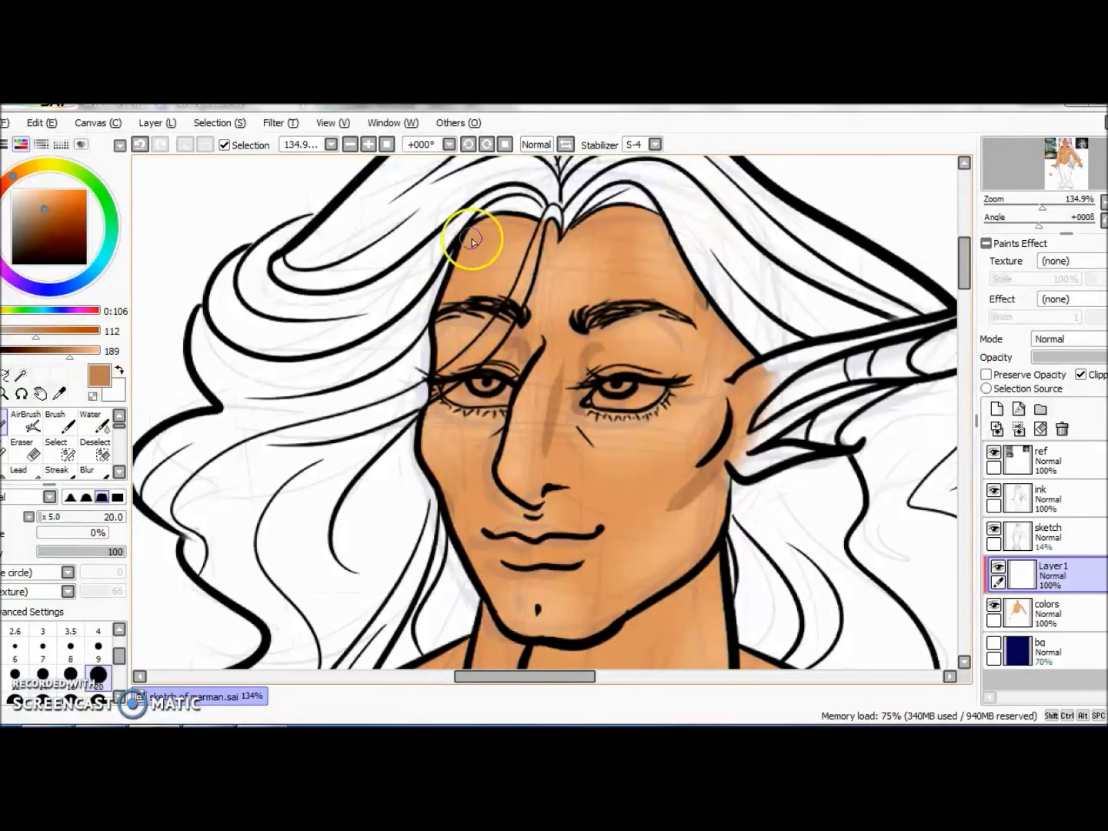
drag(472, 241, 734, 375)
drag(508, 570, 578, 573)
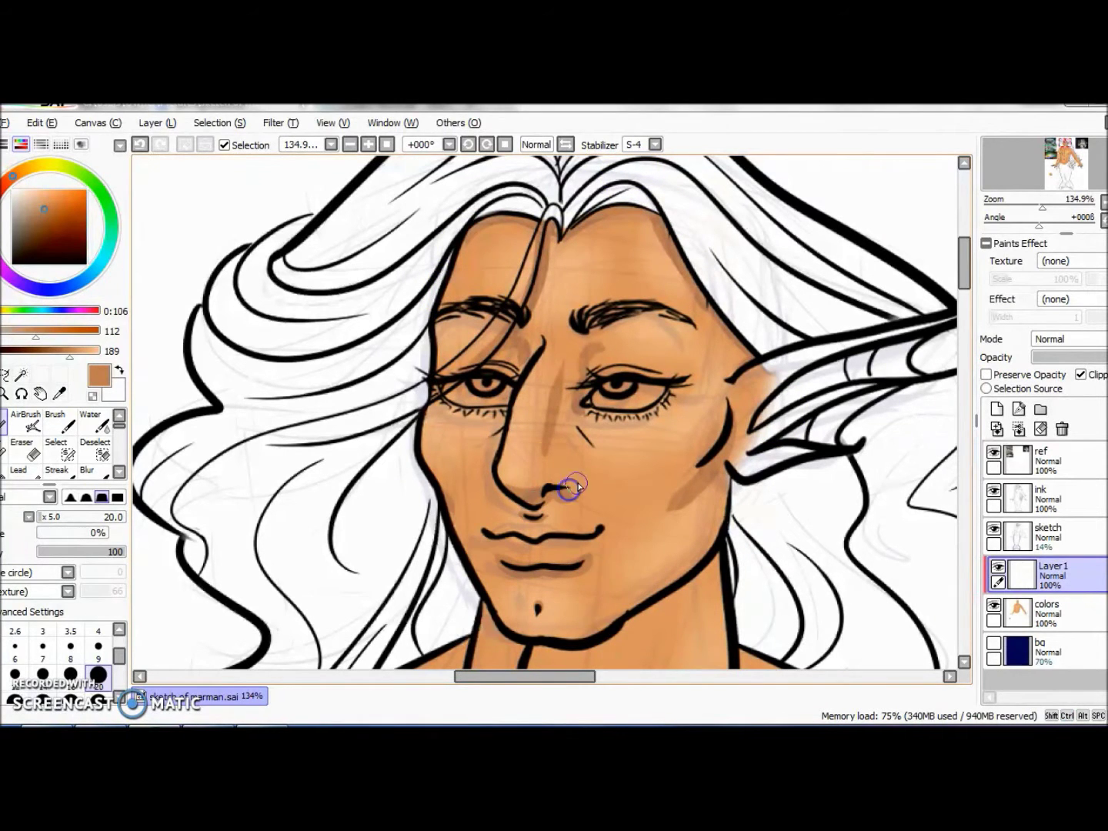
mouse_move(576, 418)
mouse_down()
mouse_move(677, 363)
mouse_move(530, 314)
mouse_up()
Step: Shade the neck beneath the jaw in brown and start softening the facial shadows with a size 50 Brush
click(1103, 202)
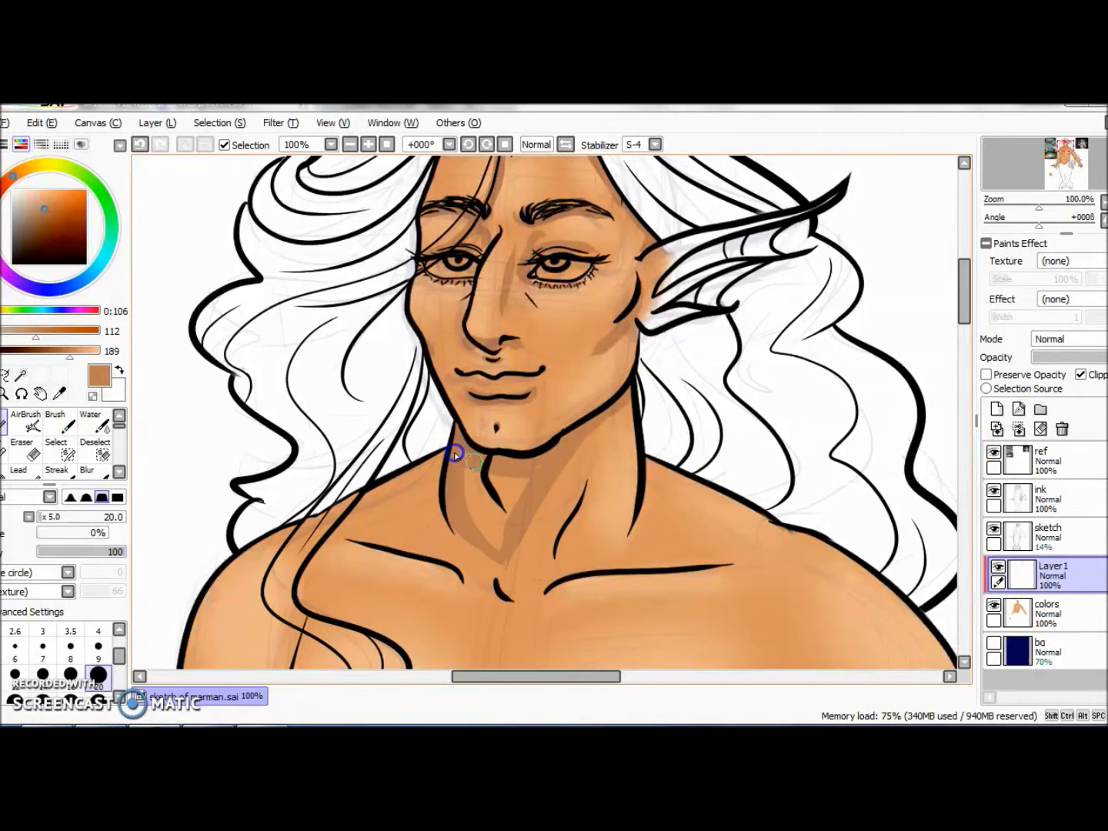
scroll(482, 460, up, 2)
key(b)
click(495, 543)
click(621, 201)
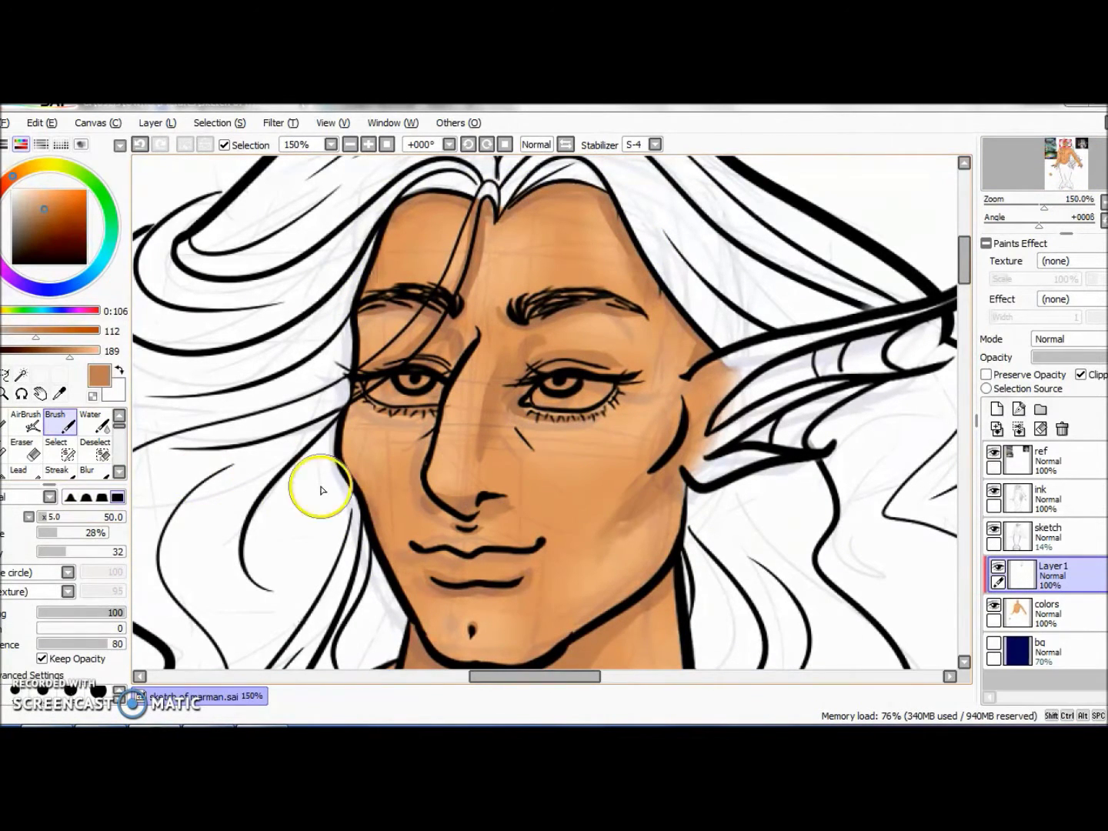
click(681, 452)
drag(434, 669, 503, 612)
Step: Touch up the facial shadows, hide the sketch layer, and smooth the shading with the Blend tool at size 29
key(n)
click(671, 449)
click(581, 463)
key(b)
drag(489, 524, 495, 523)
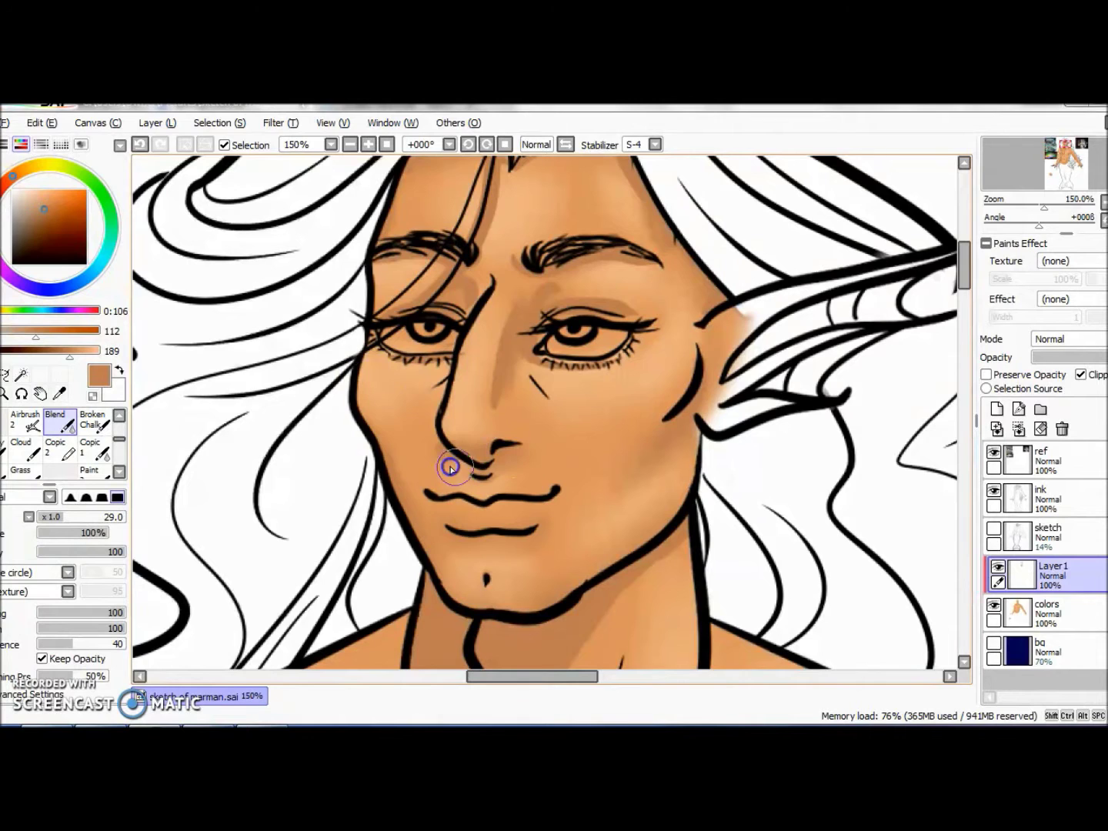
drag(484, 244, 415, 310)
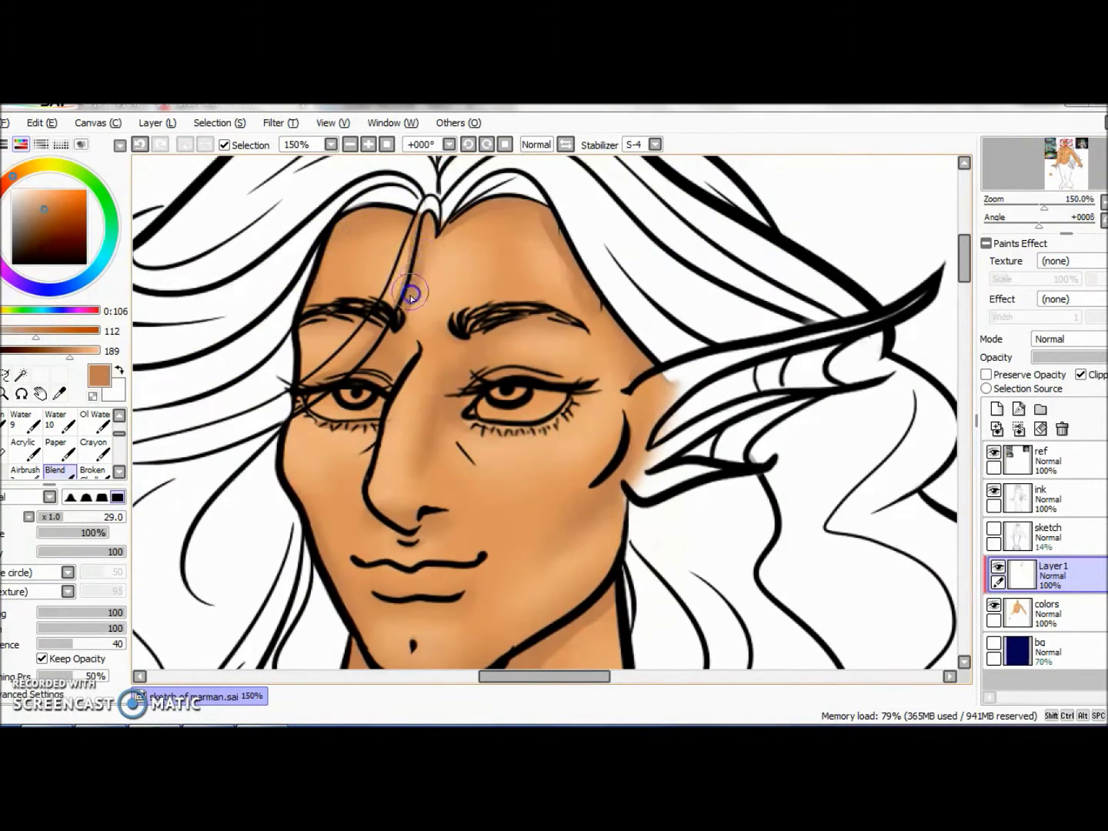
Step: Soften the face and neck shadows with the Brush and Blur tools and lower the shading layer's opacity to 83%
key(b)
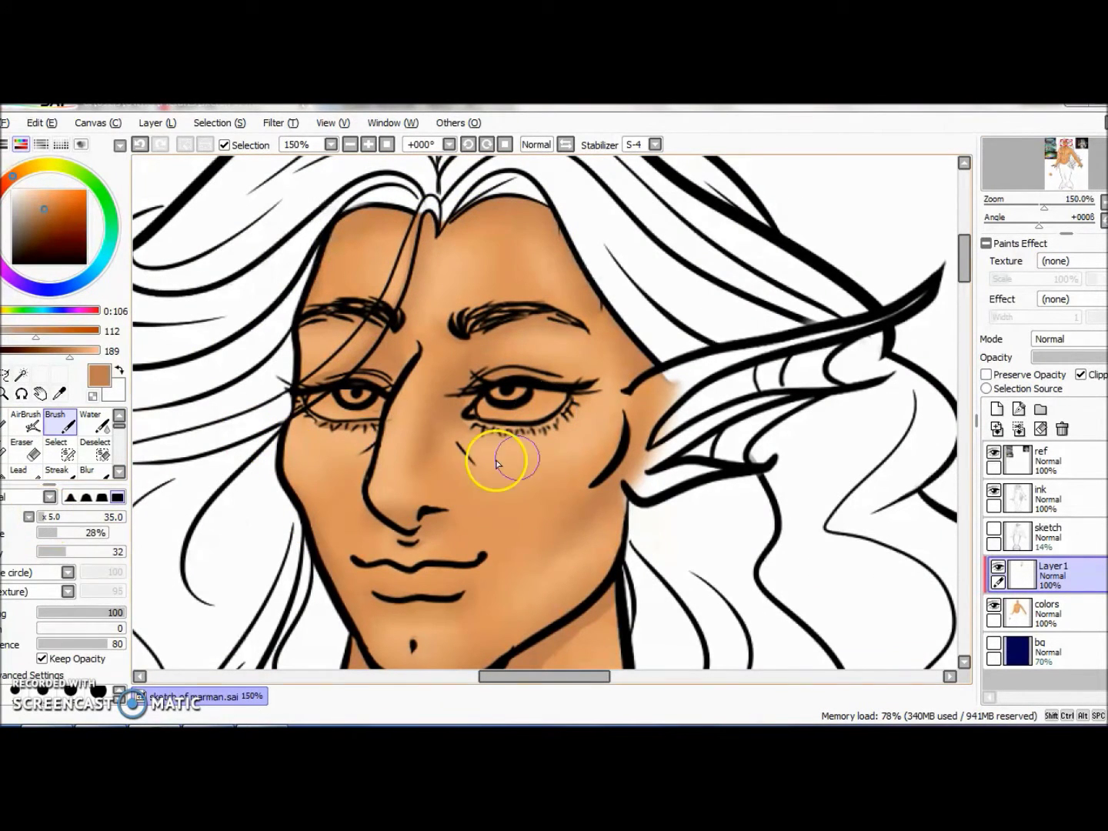
drag(328, 376, 457, 309)
click(86, 469)
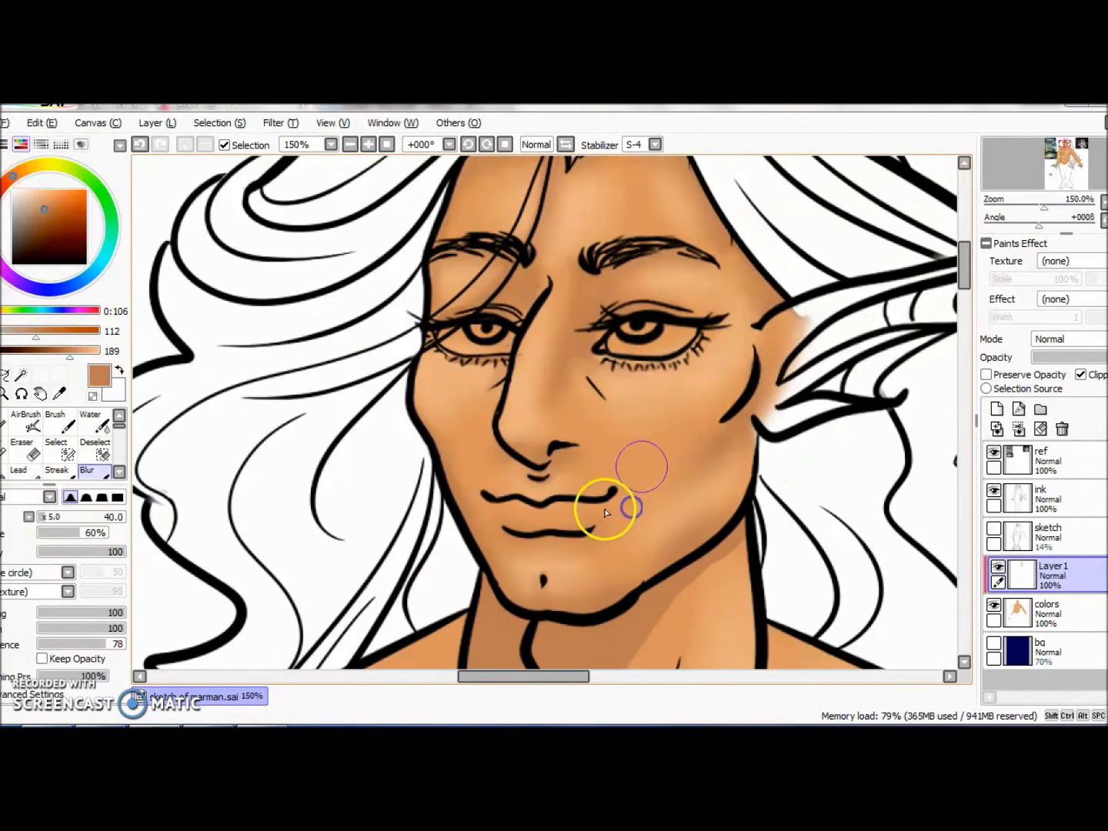
scroll(1077, 162, down, 1)
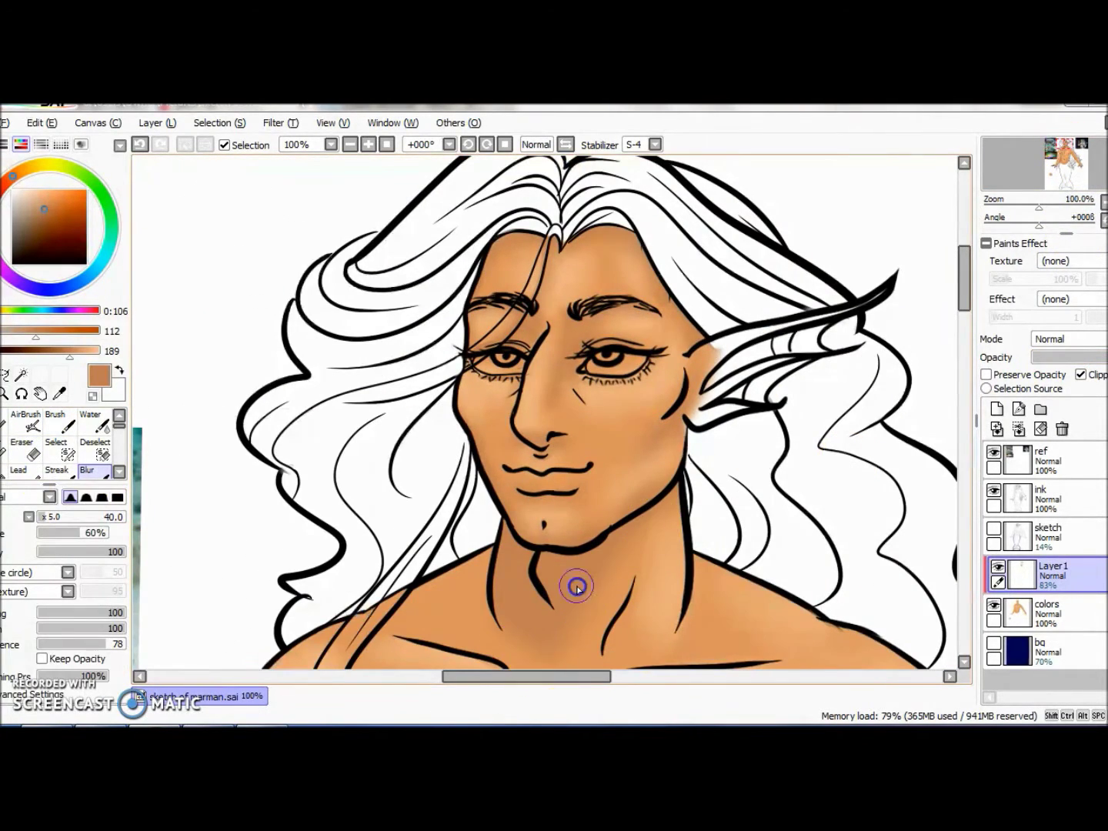
scroll(578, 587, down, 1)
Step: Shade beneath the loose hair strand, collarbones and chest on a new layer, softening with a size 35 Brush
key(n)
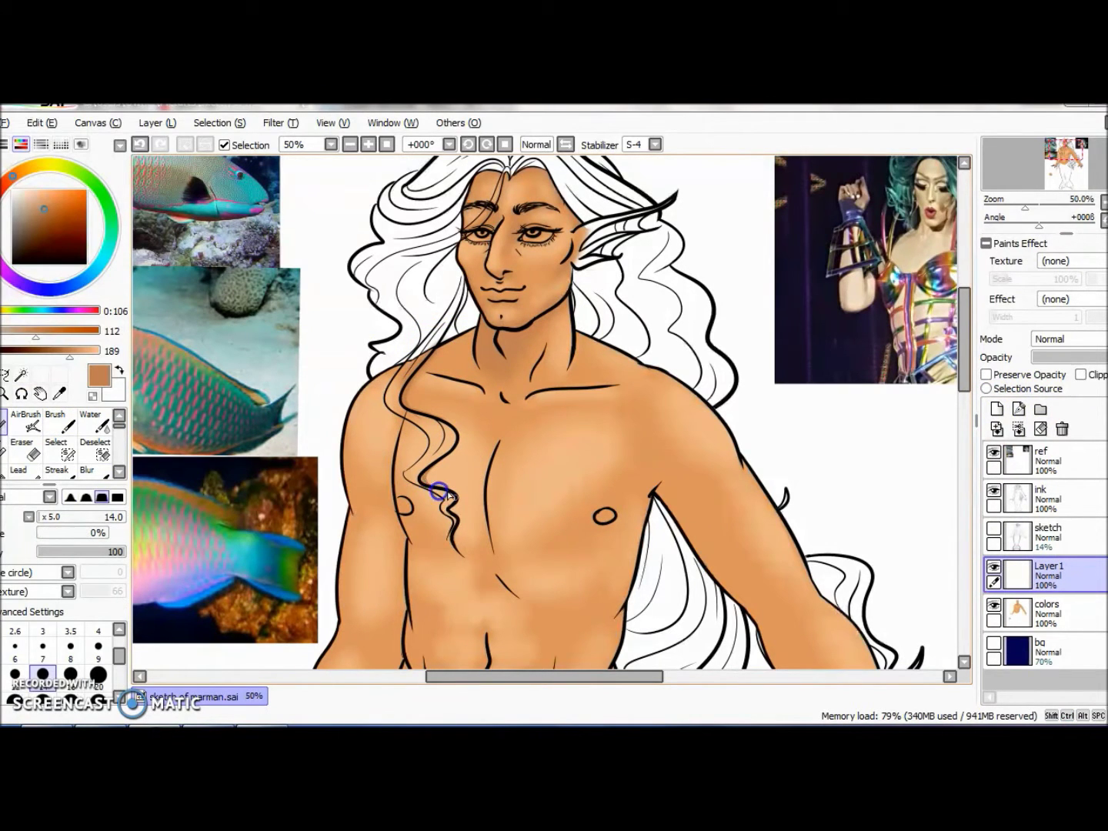
key(b)
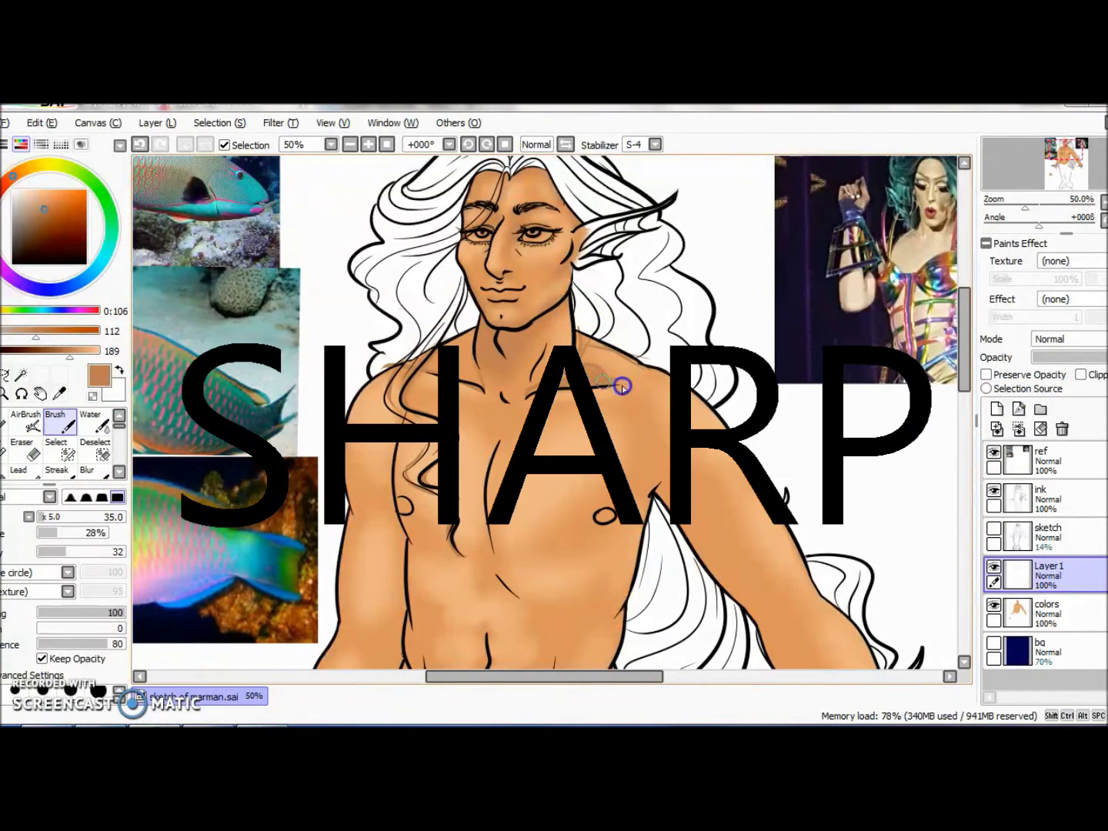
click(426, 463)
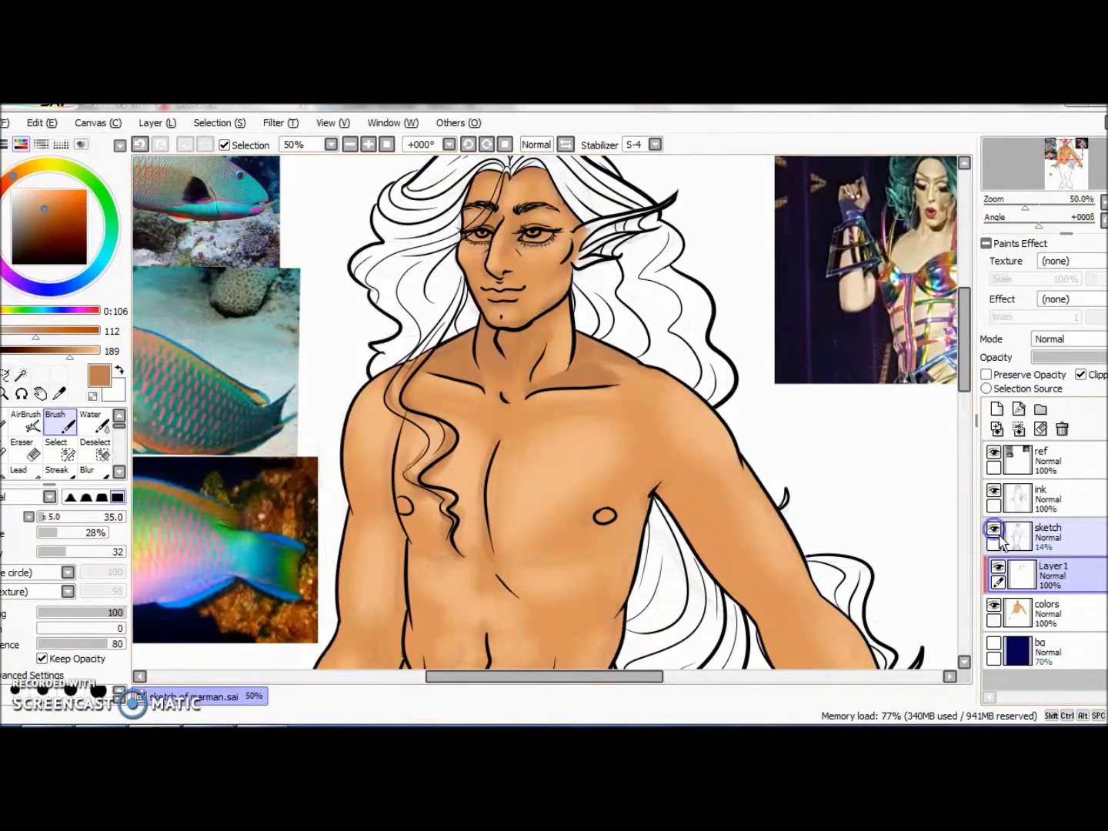
drag(790, 648, 746, 474)
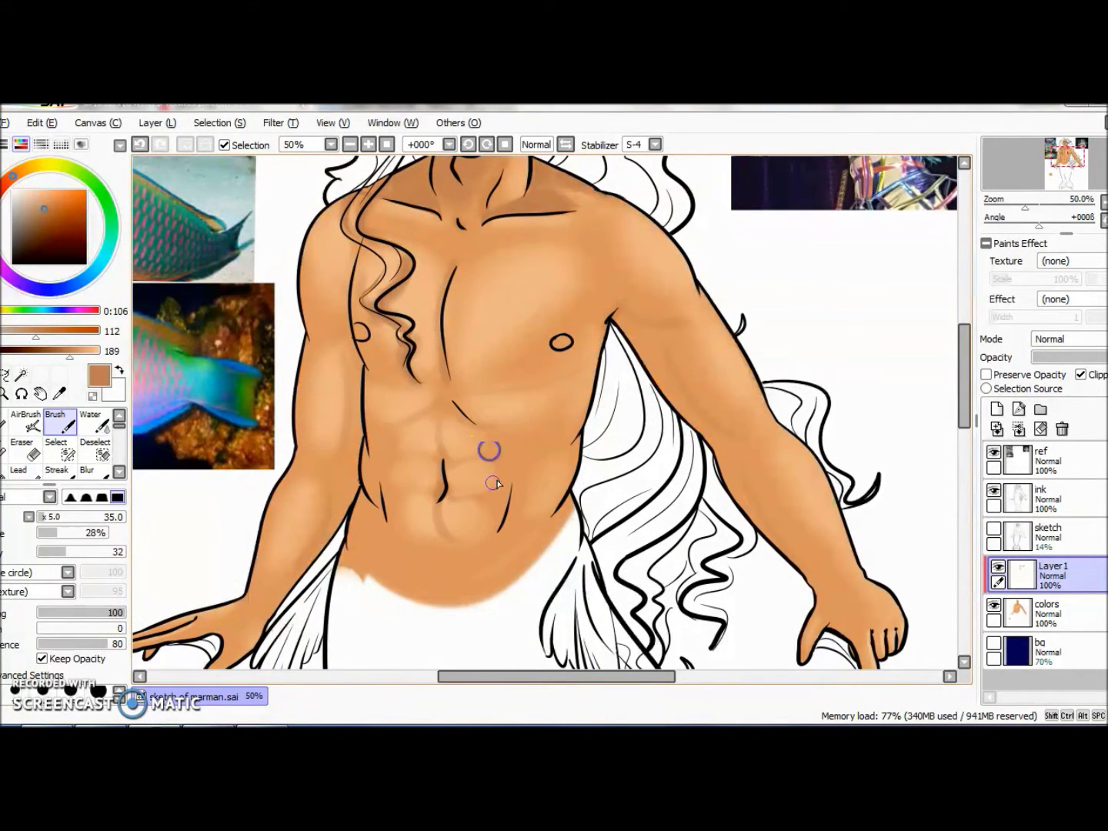
scroll(522, 314, up, 1)
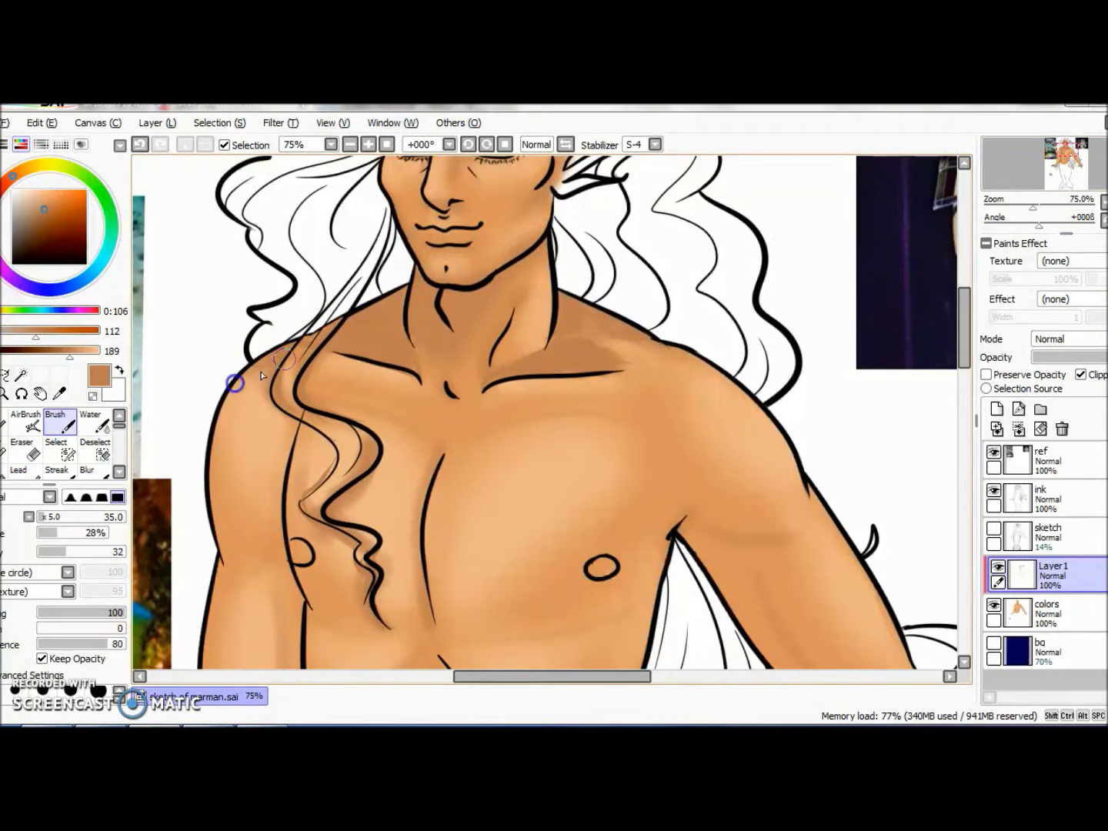
Step: Add brown shadows along the arms and chest and between the abdominal muscles with the size 35 Brush
drag(698, 496, 471, 377)
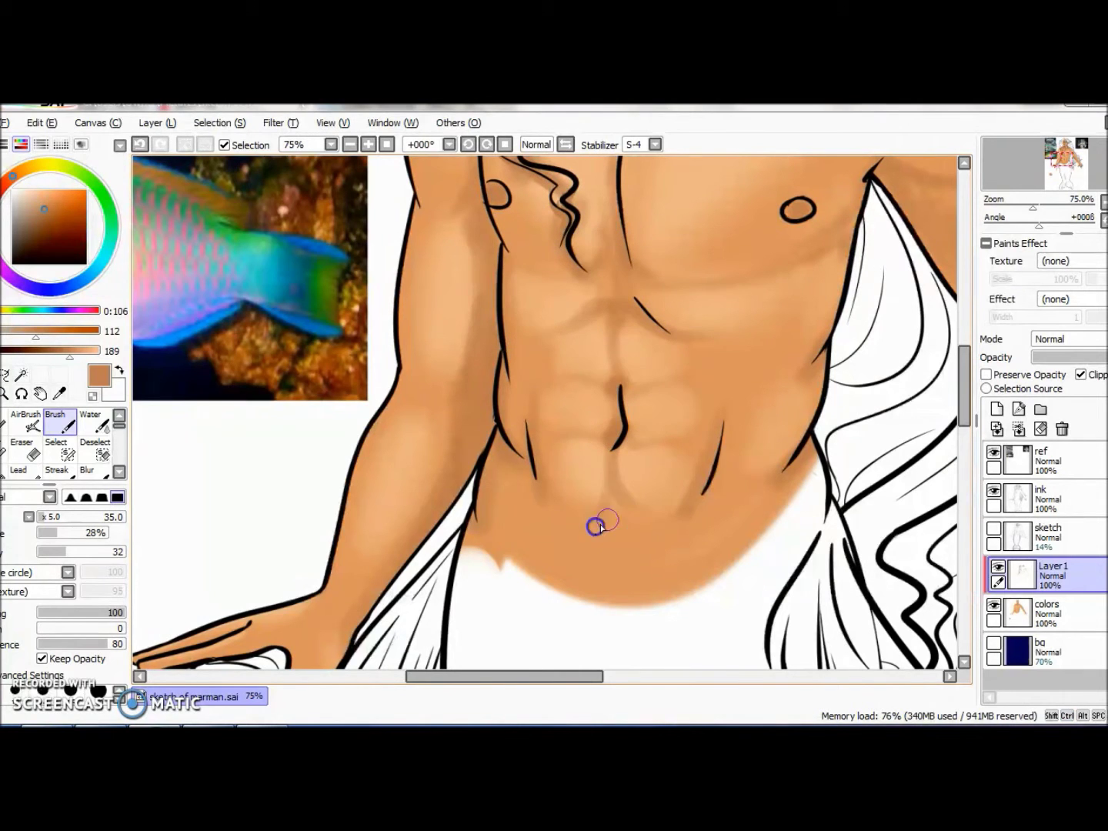
drag(570, 335, 600, 444)
scroll(699, 371, up, 3)
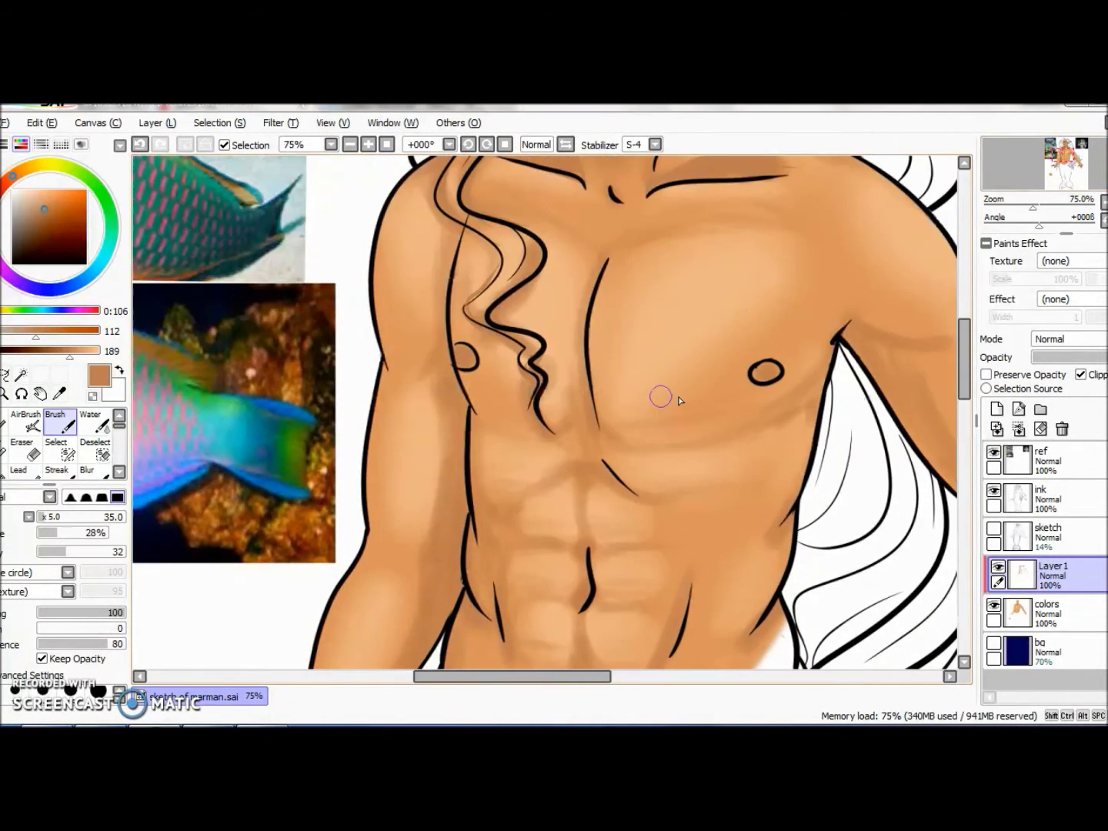
scroll(112, 462, down, 3)
Step: Smooth the torso and arm shadows into the skin with the Blend tool at size 38
click(56, 469)
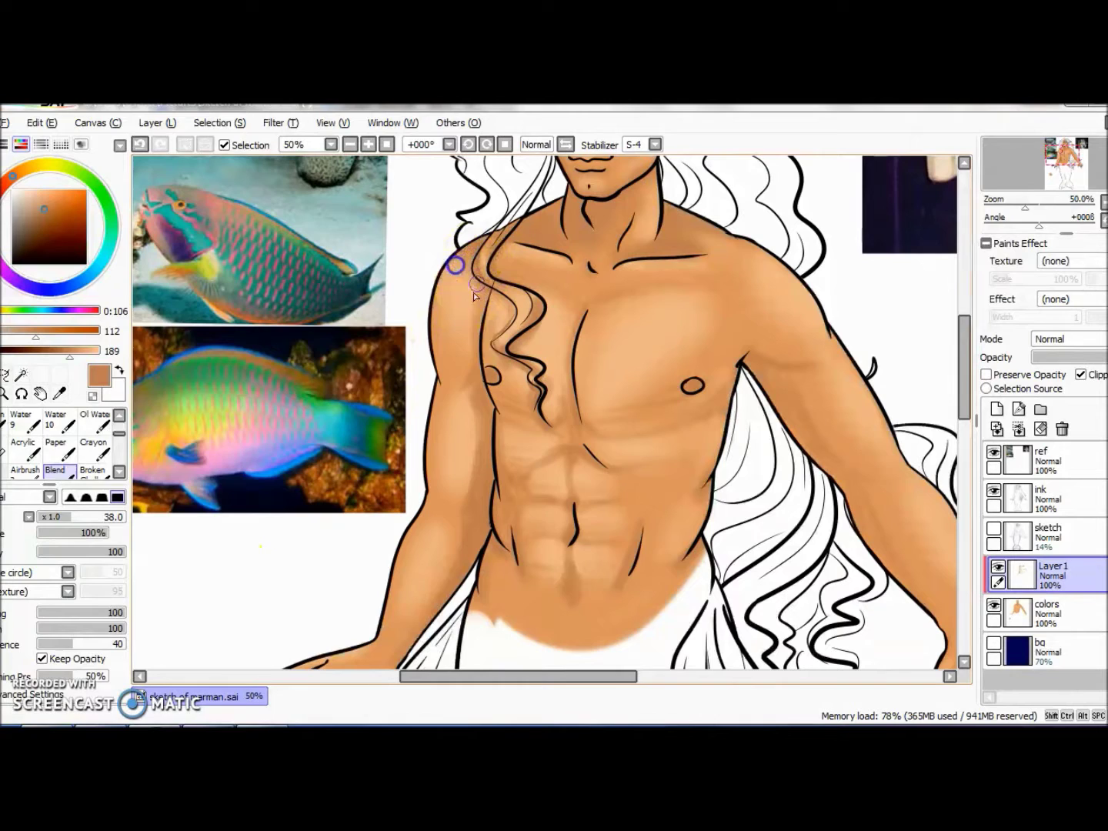
mouse_move(462, 344)
mouse_down()
mouse_move(680, 273)
mouse_move(590, 205)
mouse_up()
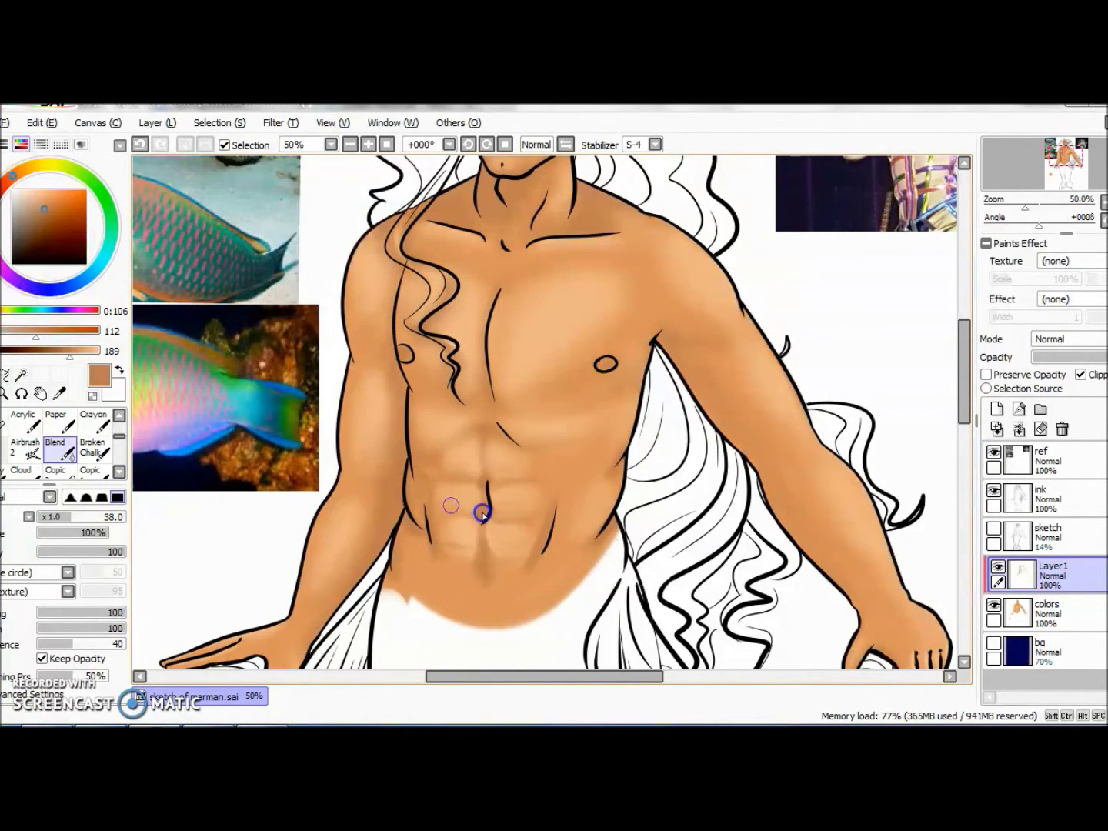
click(1103, 198)
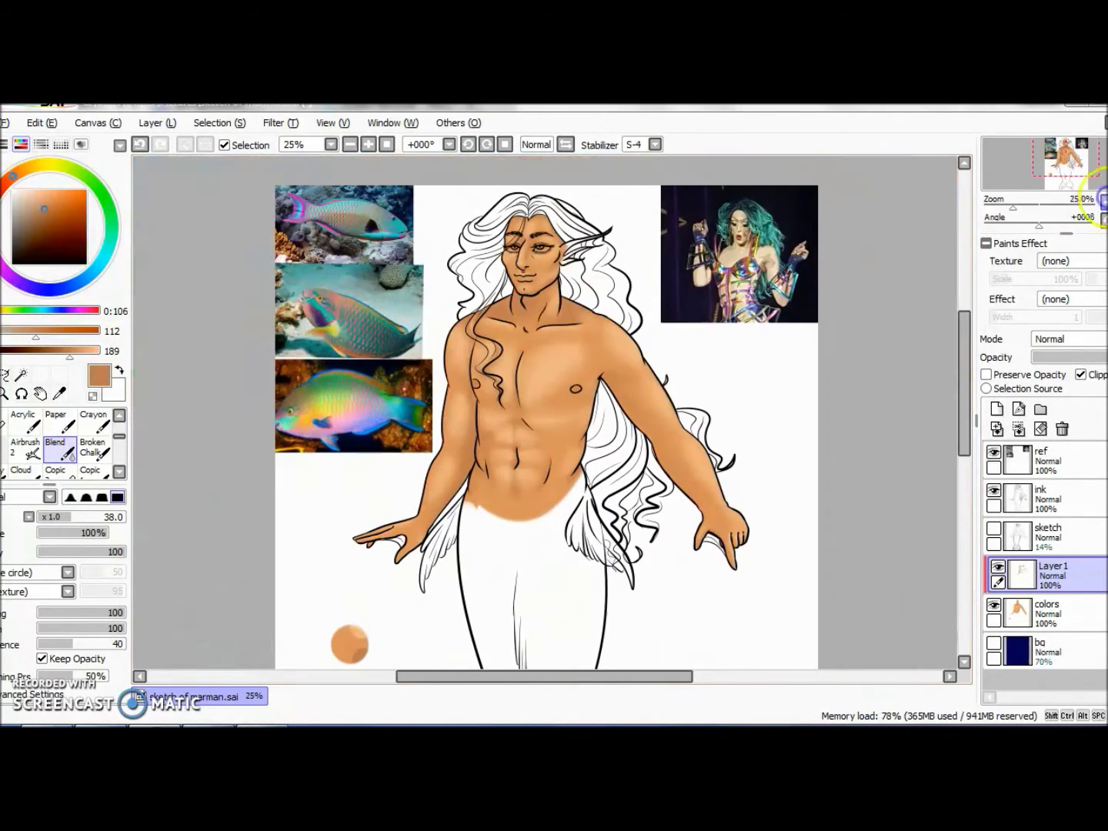
Step: Deepen the shoulder and arm shading with a size 115 Brush and soften the arms and torso with the Blur tool
key(b)
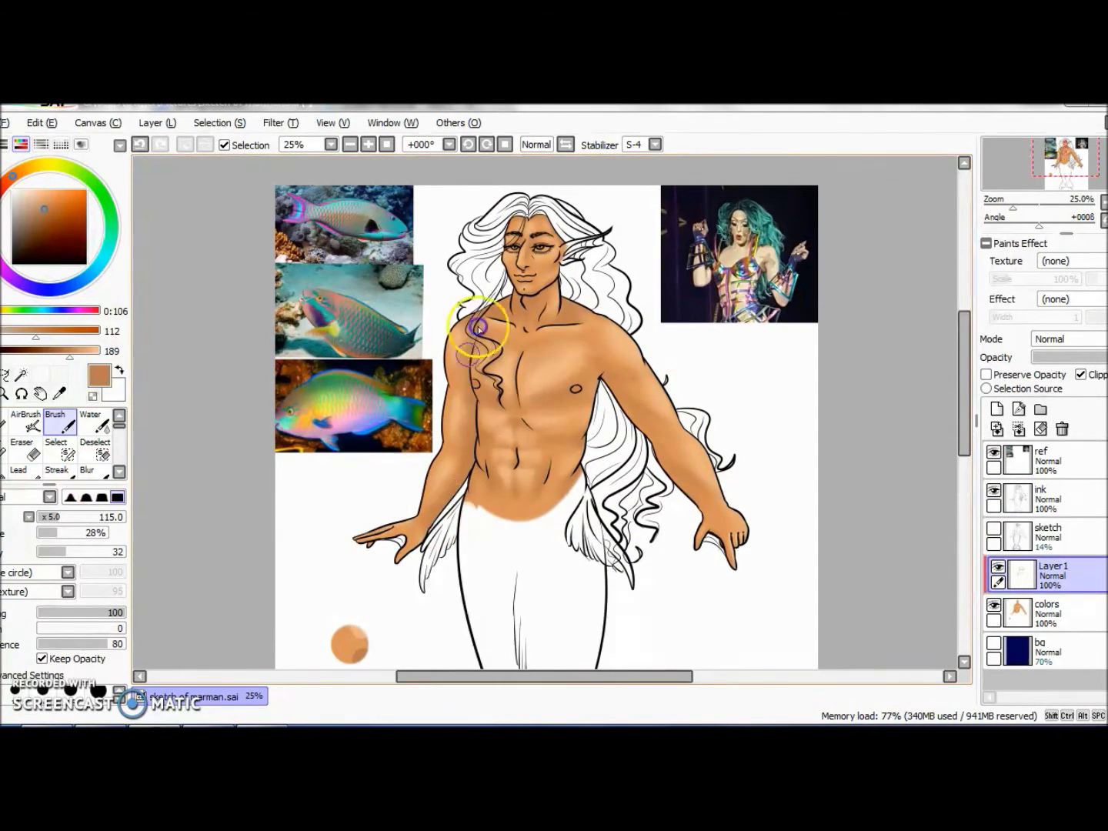
key(u)
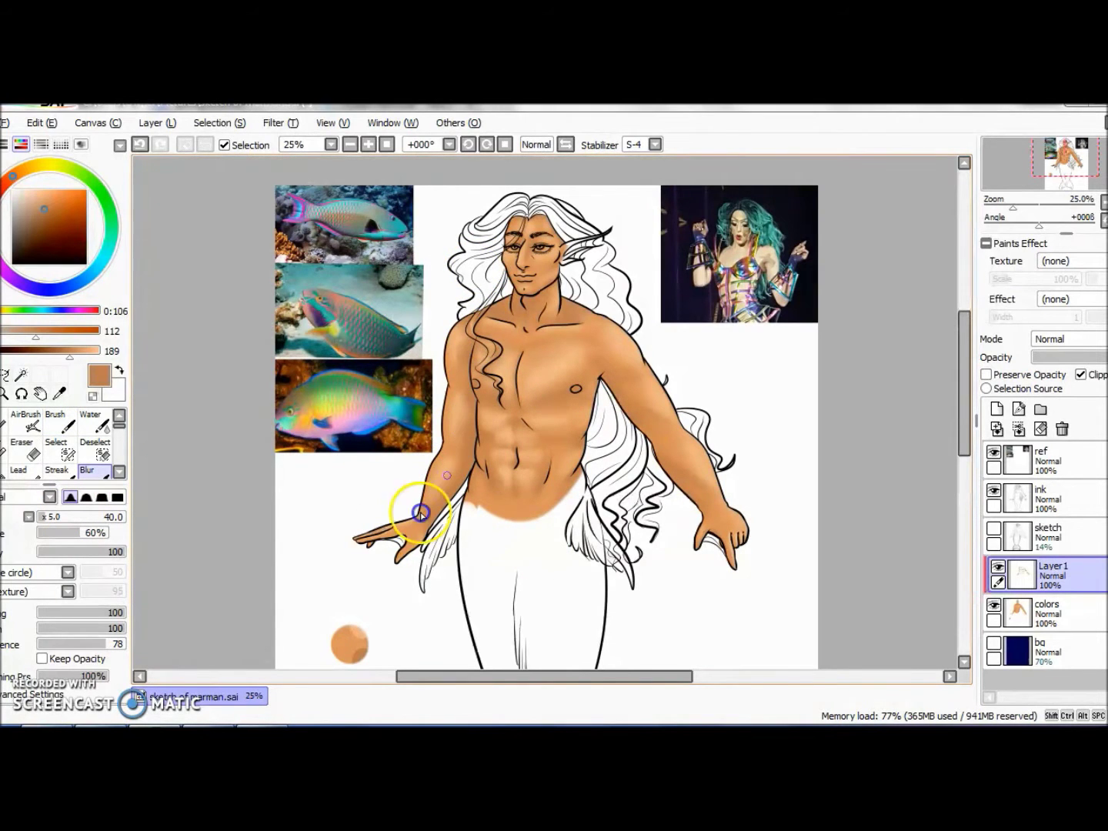
key(Page_Up)
scroll(449, 259, down, 2)
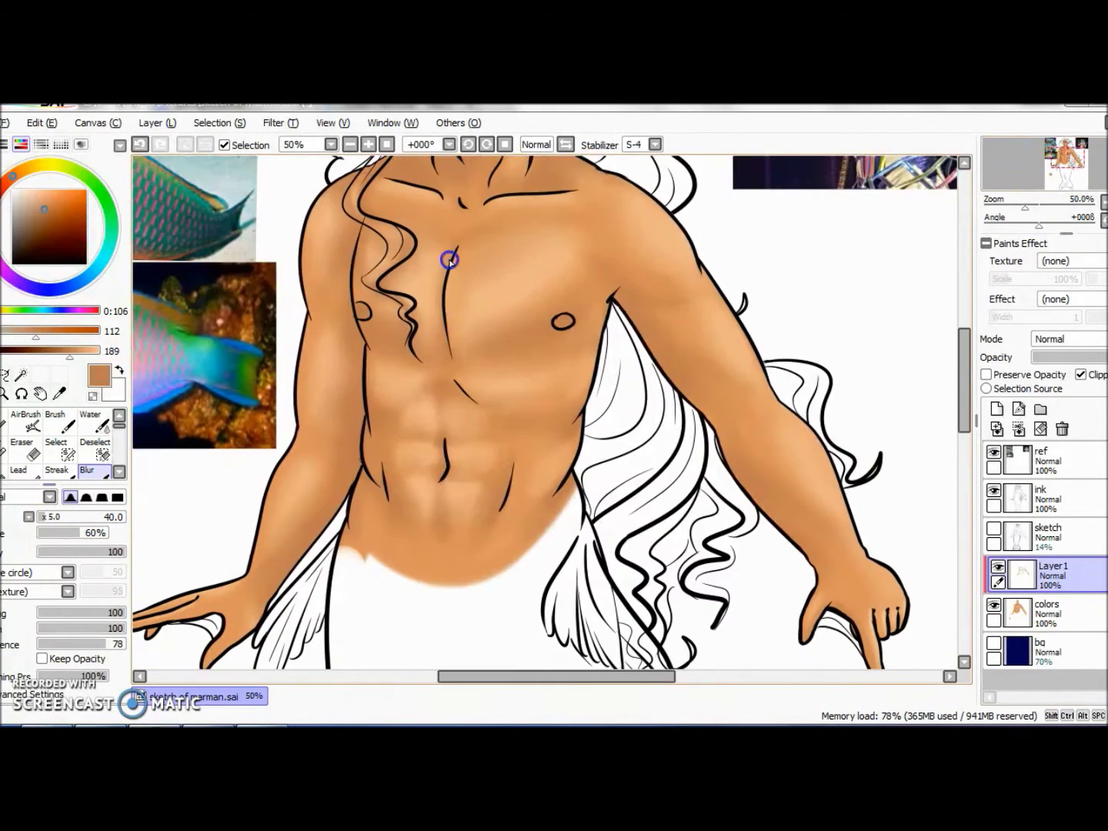
mouse_move(280, 533)
mouse_down()
mouse_move(182, 594)
mouse_move(512, 469)
mouse_move(562, 506)
mouse_move(448, 538)
mouse_up()
drag(507, 470, 484, 462)
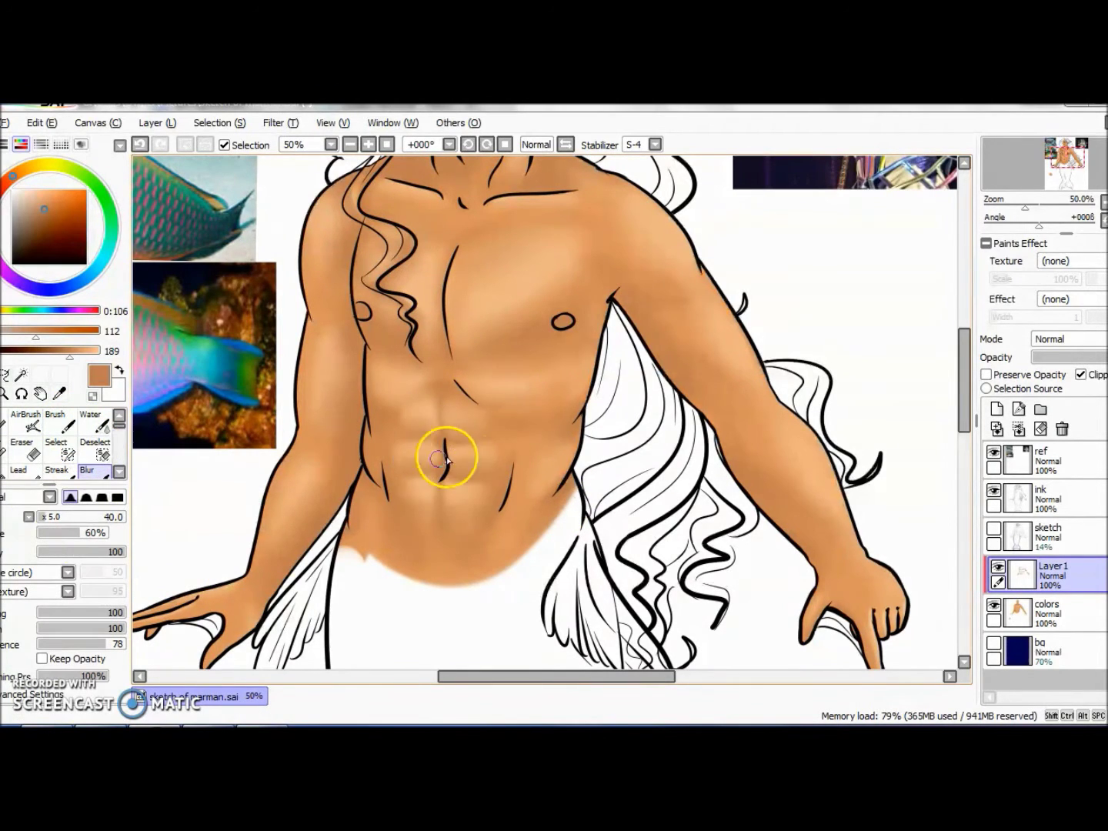
Step: Merge the body shading into the colors layer and add a new clipped layer above it
key(Page_Down)
key(Page_Down)
key(Page_Up)
key(ctrl+e)
key(ctrl+shift+n)
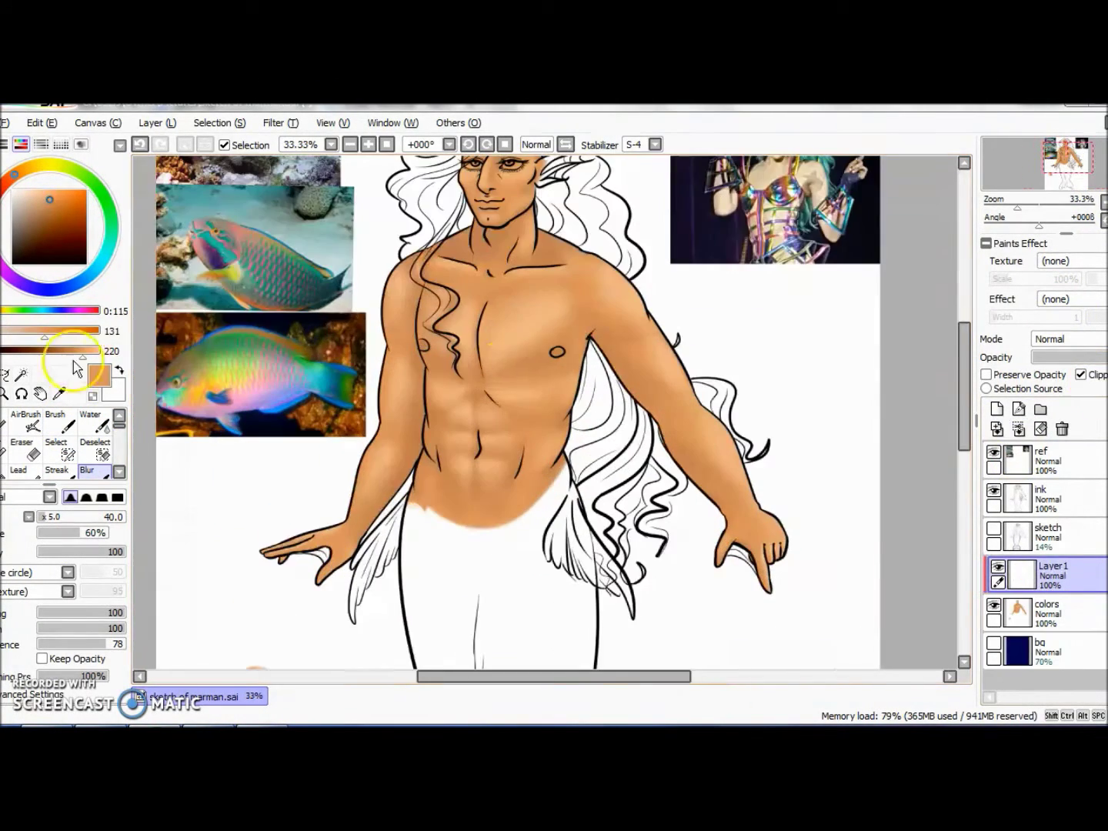
Step: Brush a lighter orange skin tone over the torso and arms at size 80 and blur it in at size 60
key(b)
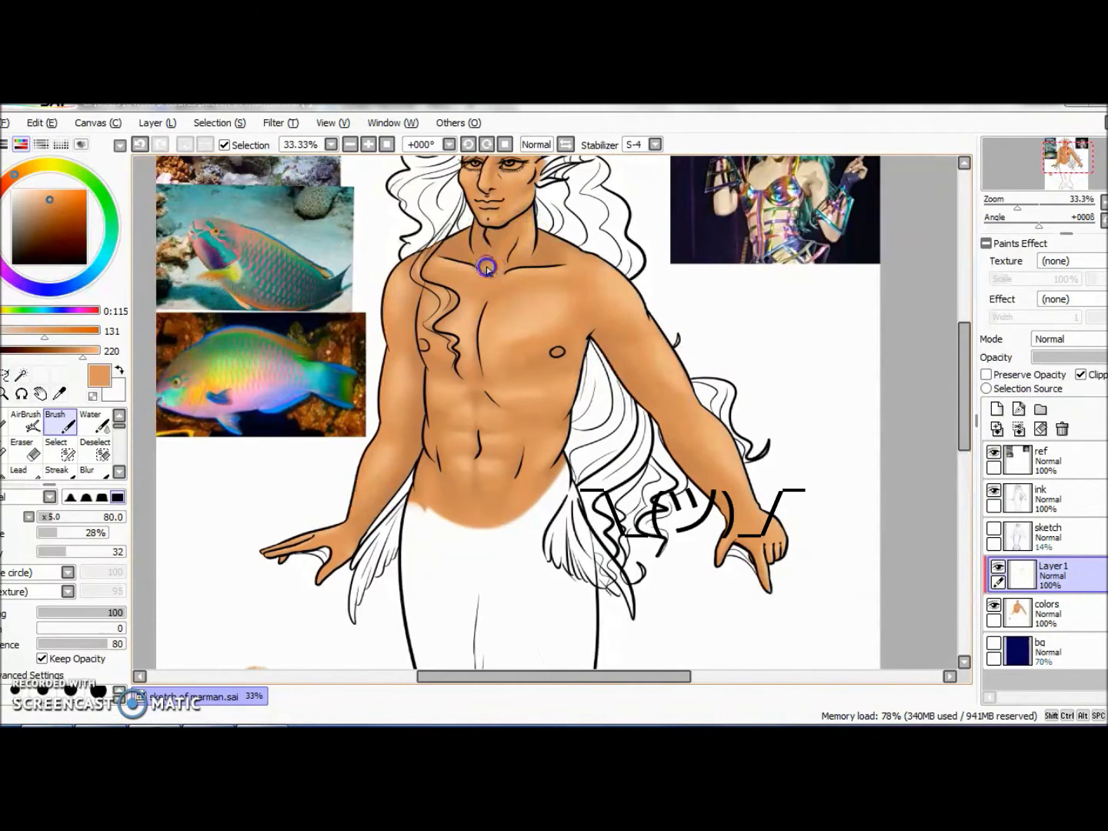
click(87, 470)
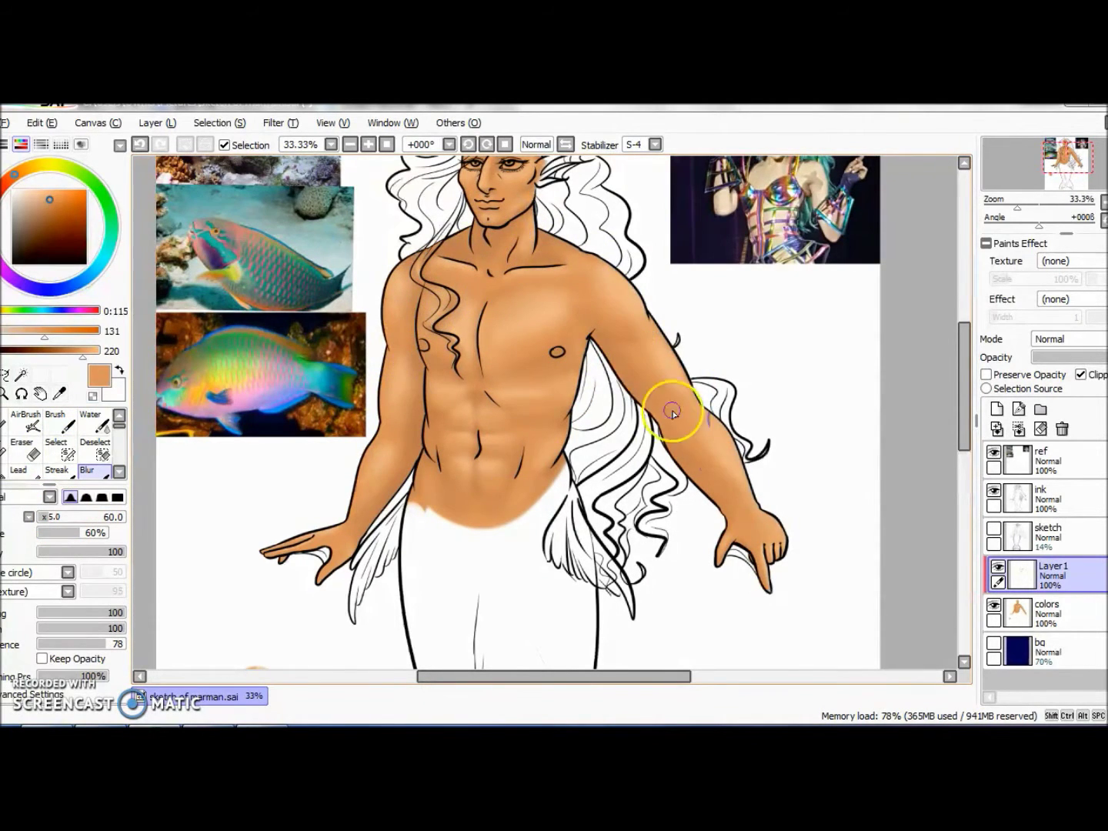
drag(701, 410, 343, 613)
Step: Shade the hands in brown with a size 20 Brush and soften the shadows with the Blur tool
key(Page_Up)
key(Page_Up)
key(Page_Up)
key(Page_Up)
key(b)
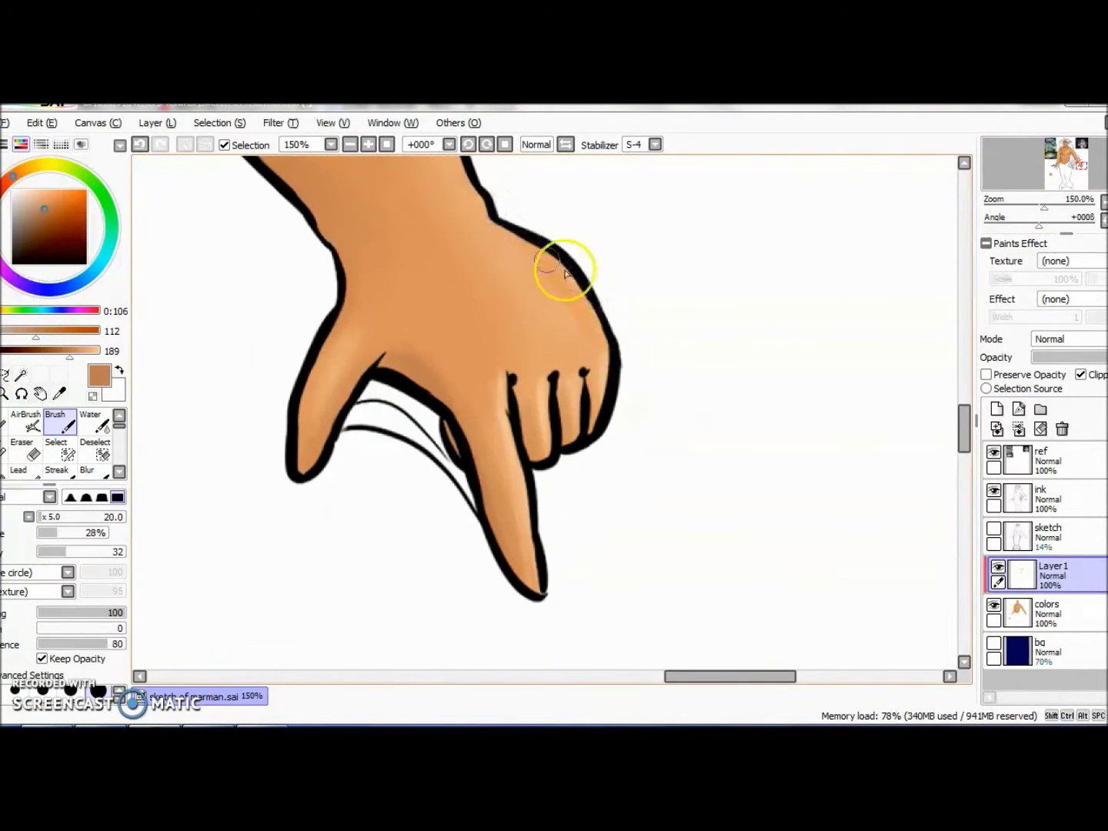
click(86, 469)
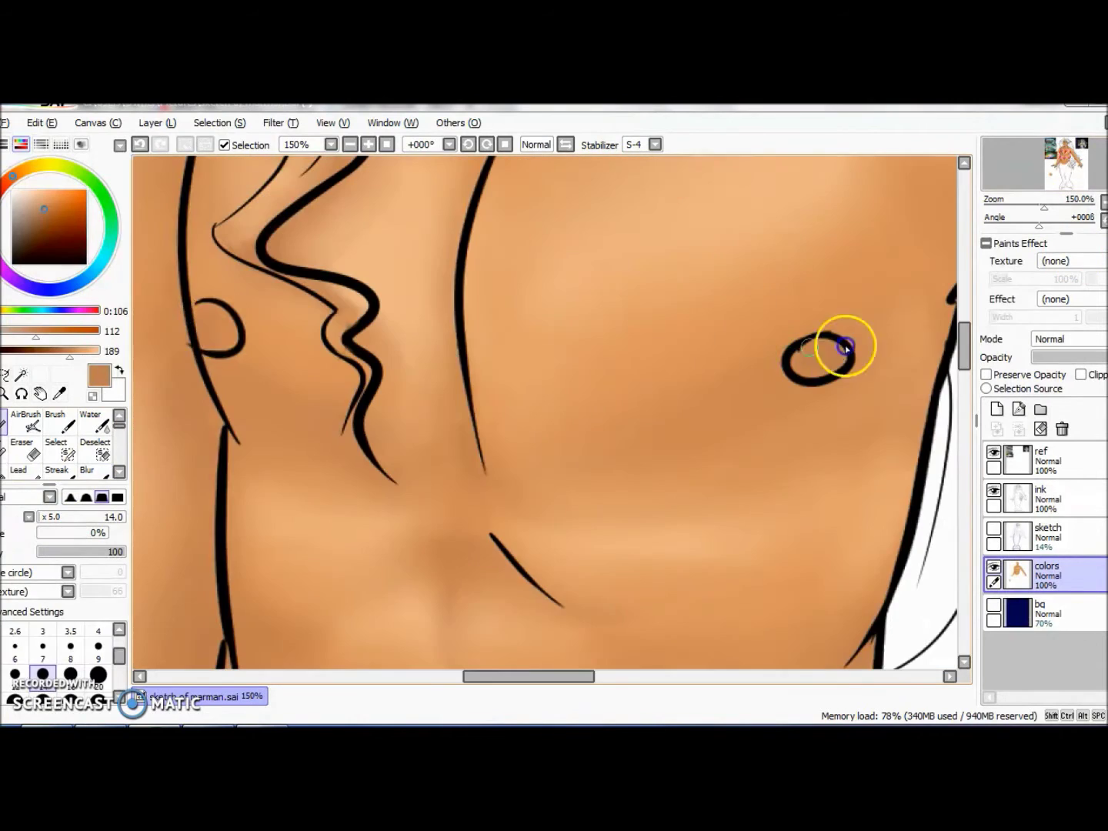
Step: Colour the nipples brown on the colors layer and blend the colour with the Brush tool
key(b)
key(ctrl+minus)
key(ctrl+minus)
key(ctrl+minus)
key(ctrl+minus)
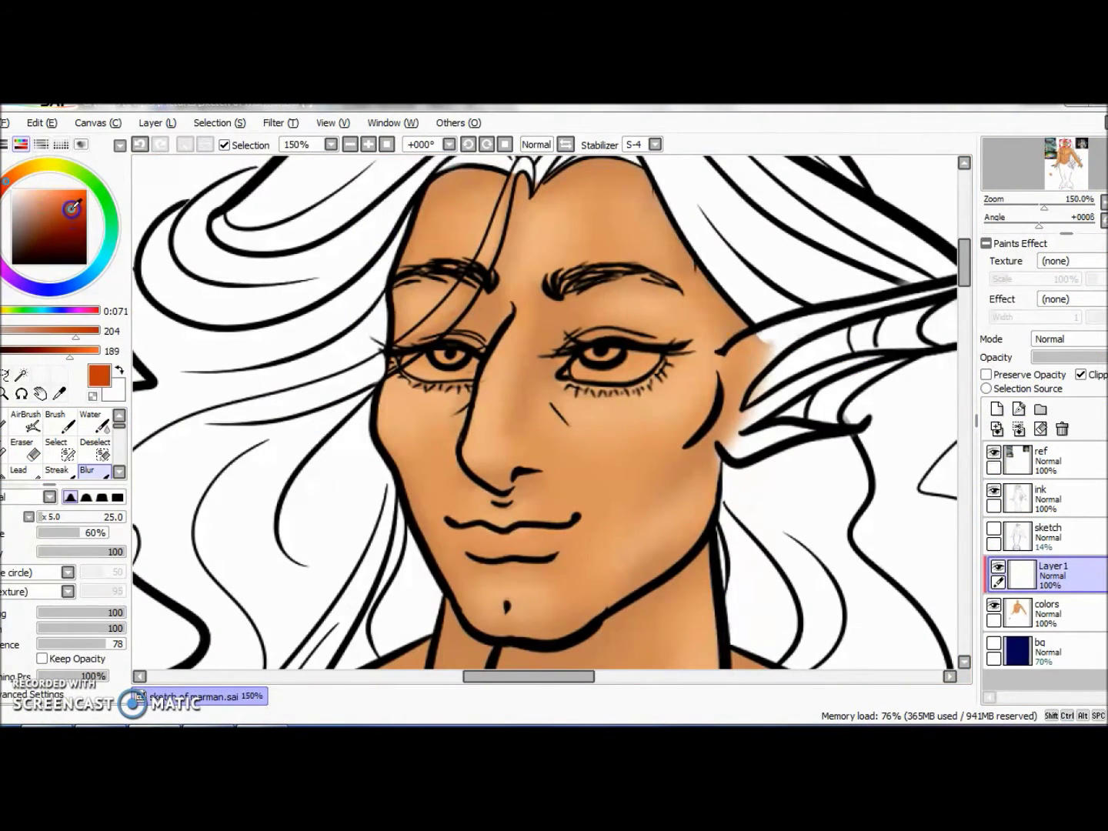
Step: Brush soft red blush onto both cheeks and blend it into the skin with the Blur tool
click(56, 423)
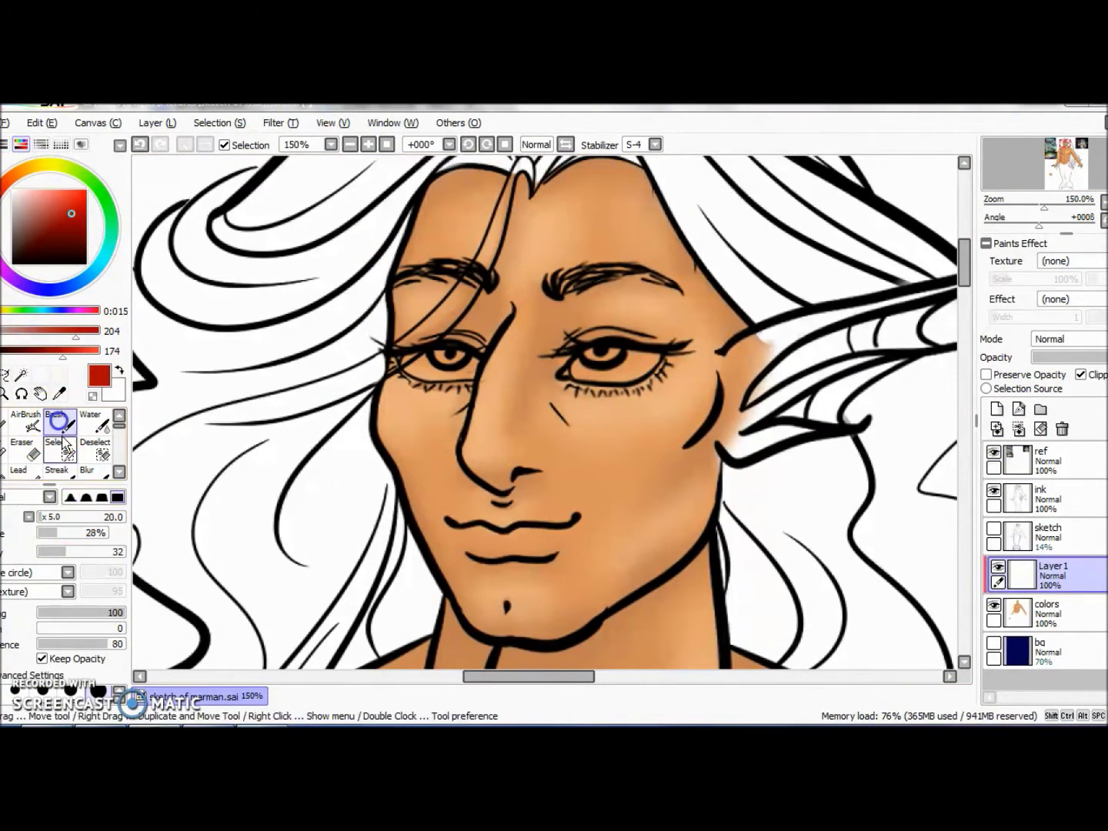
drag(640, 415, 658, 440)
drag(408, 431, 384, 447)
key(b)
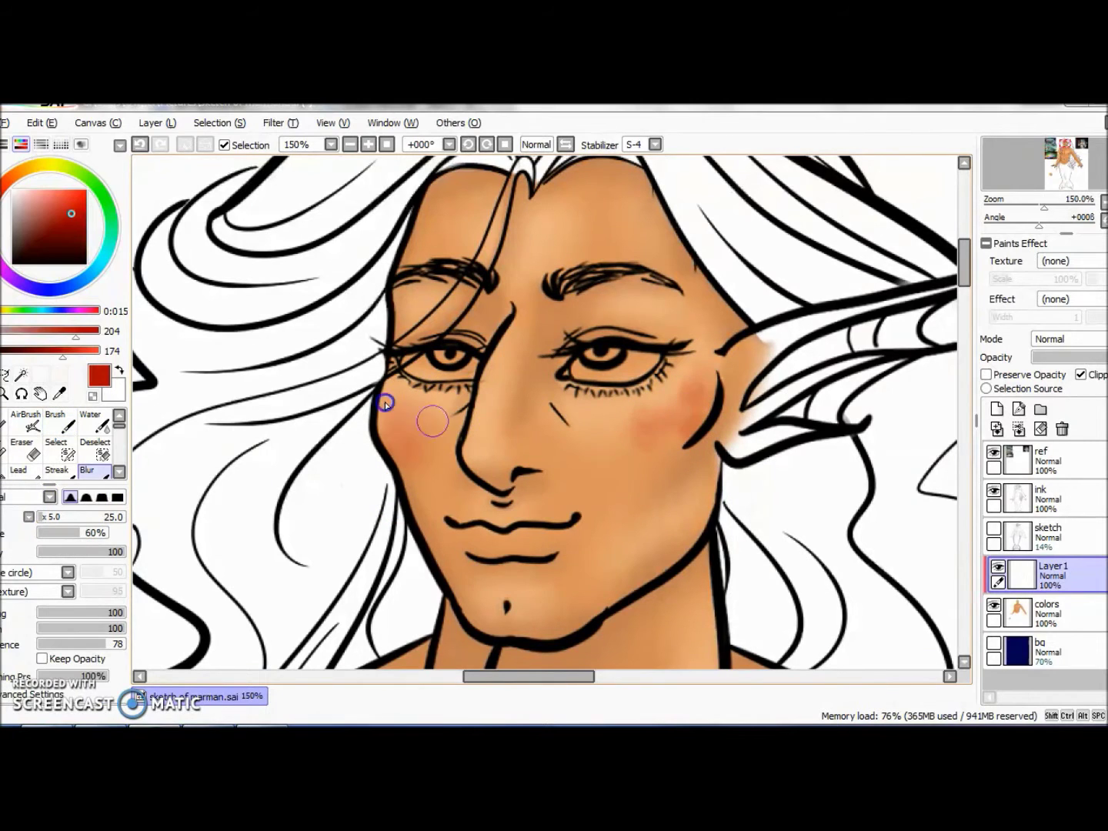
drag(586, 420, 722, 436)
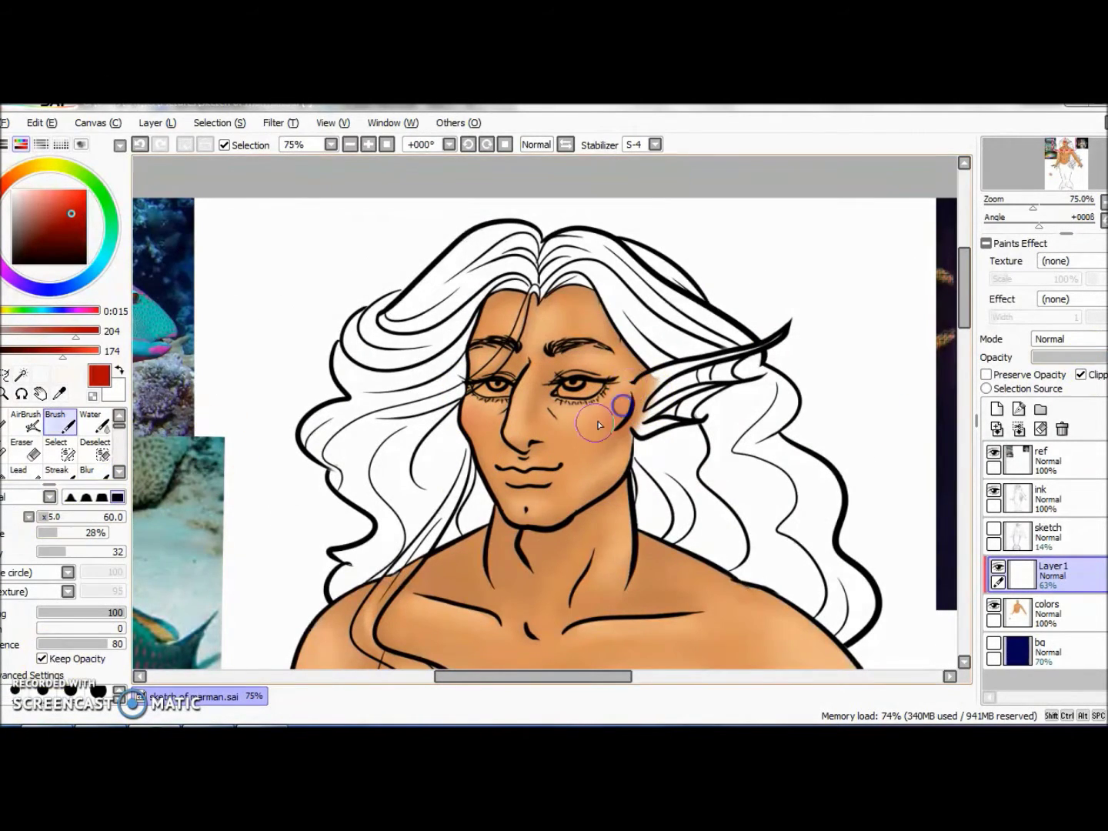
click(87, 468)
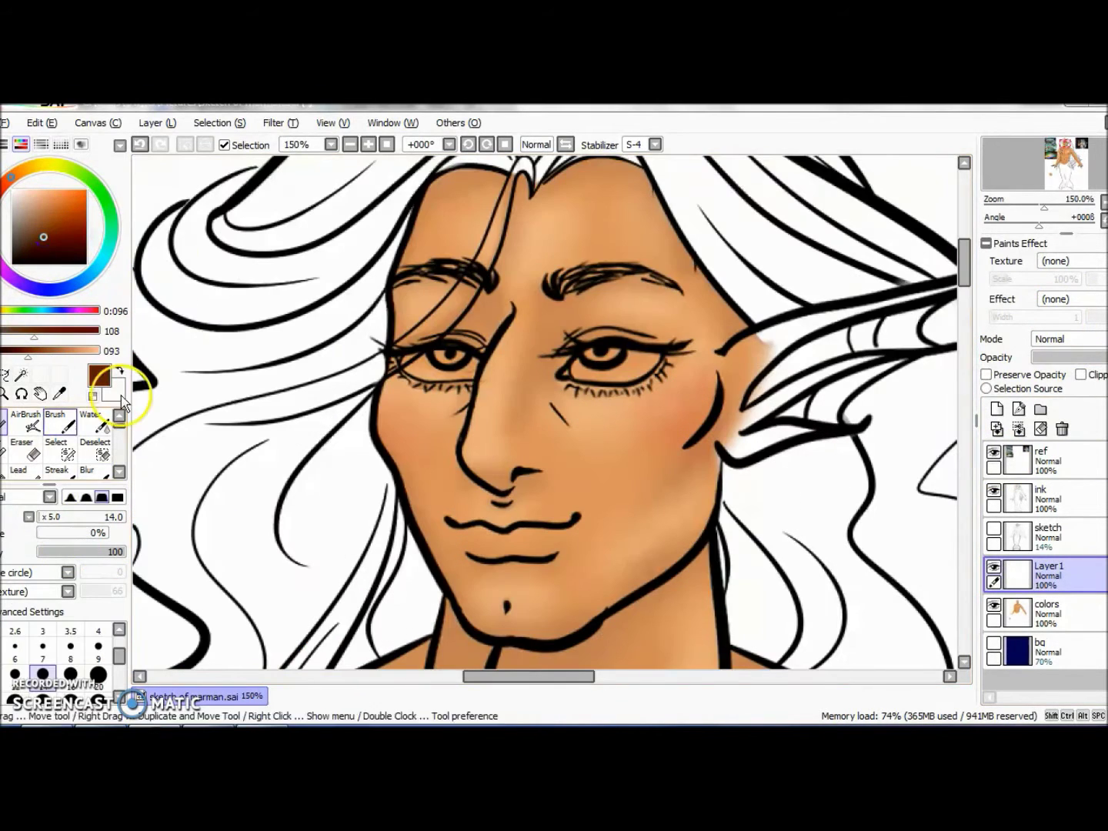
Step: Fill both eyebrows with dark brown on the new unclipped layer using the size 14 Pen
mouse_move(585, 273)
mouse_down()
mouse_move(562, 277)
mouse_move(623, 285)
mouse_up()
drag(448, 267, 406, 269)
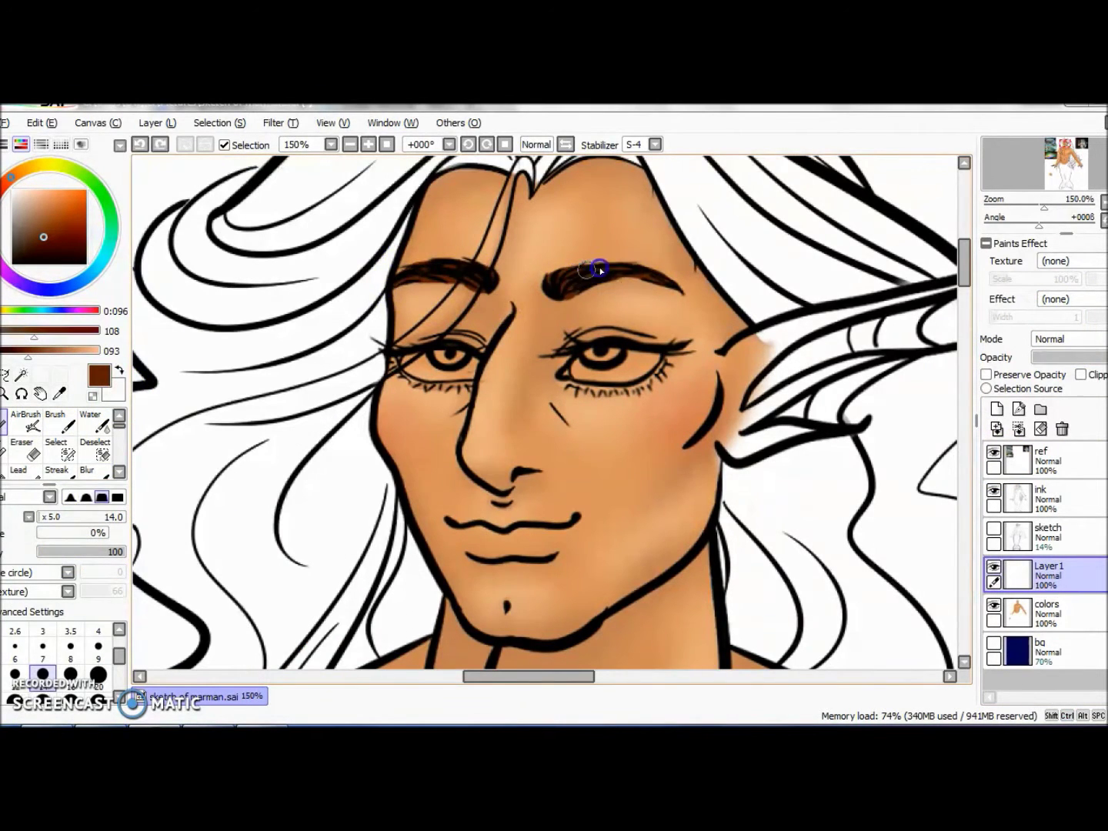
mouse_move(566, 292)
mouse_down()
mouse_move(505, 291)
mouse_move(577, 327)
mouse_up()
Step: Brush green eyeshadow over both upper eyelids, add deep blue towards the outer corners at size 10, and blend the colours
click(111, 248)
click(56, 422)
drag(346, 335, 416, 331)
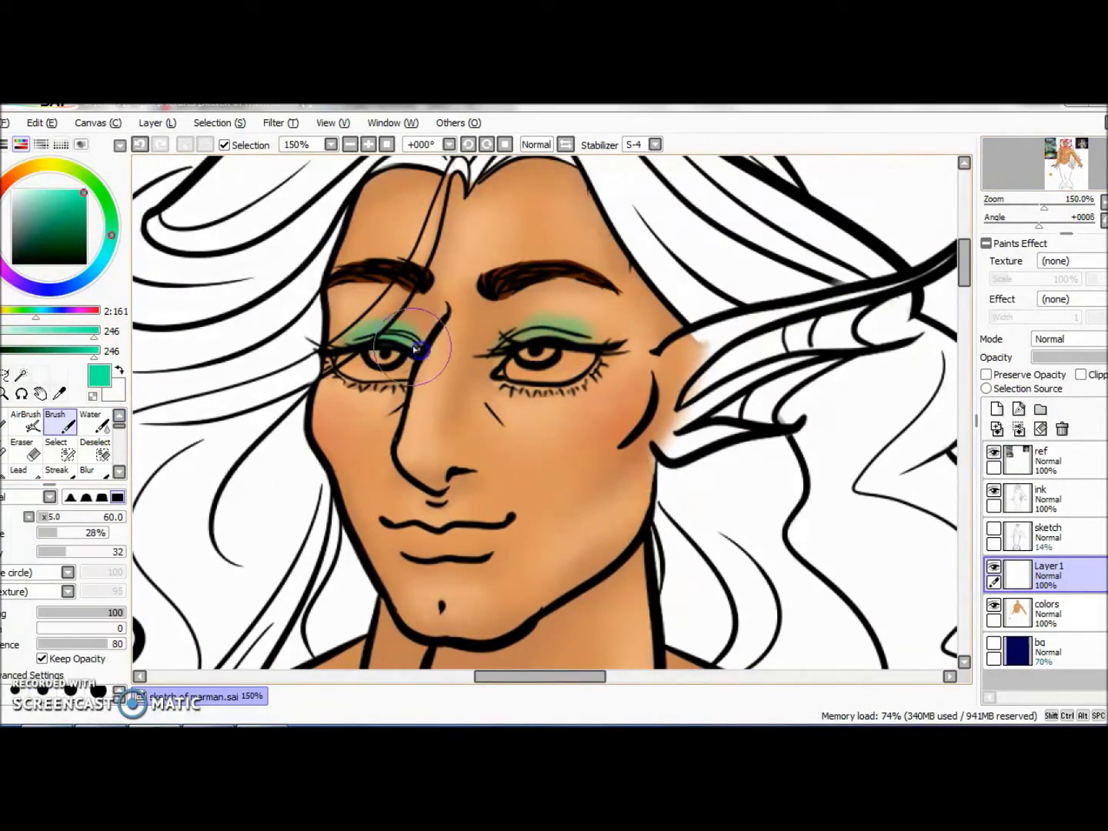
key(ctrl+shift+n)
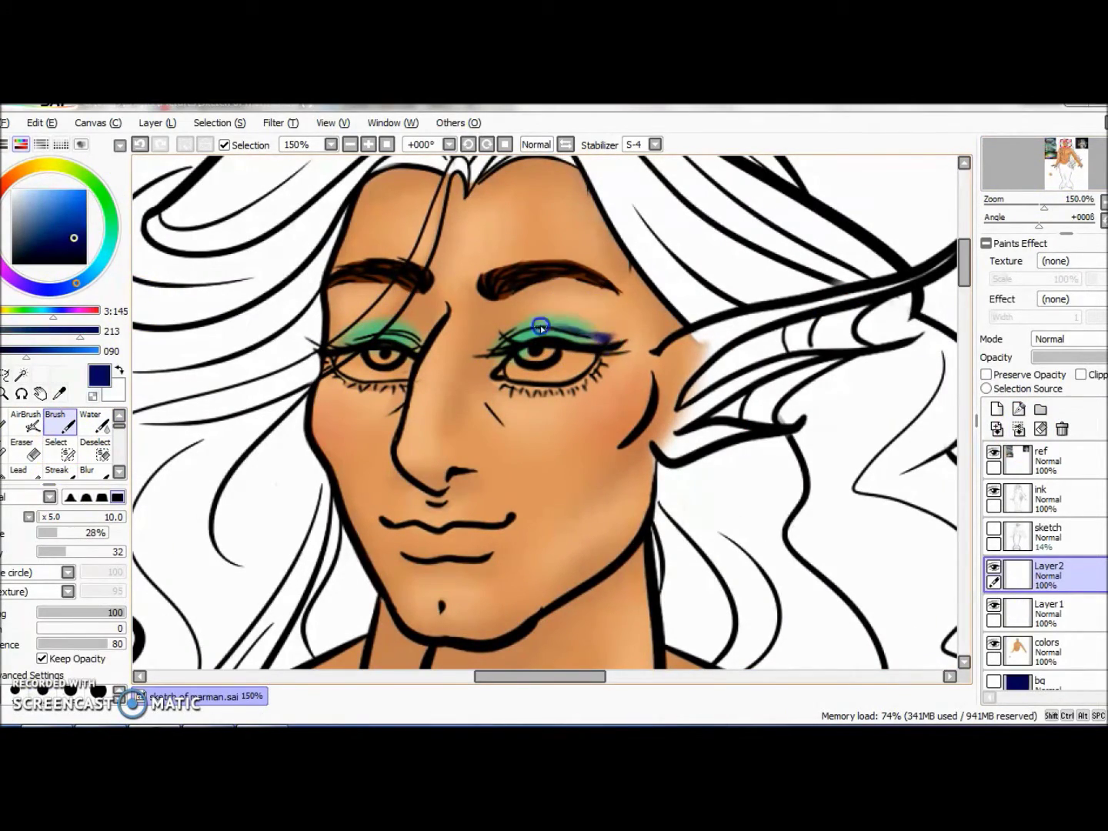
key(ctrl+z)
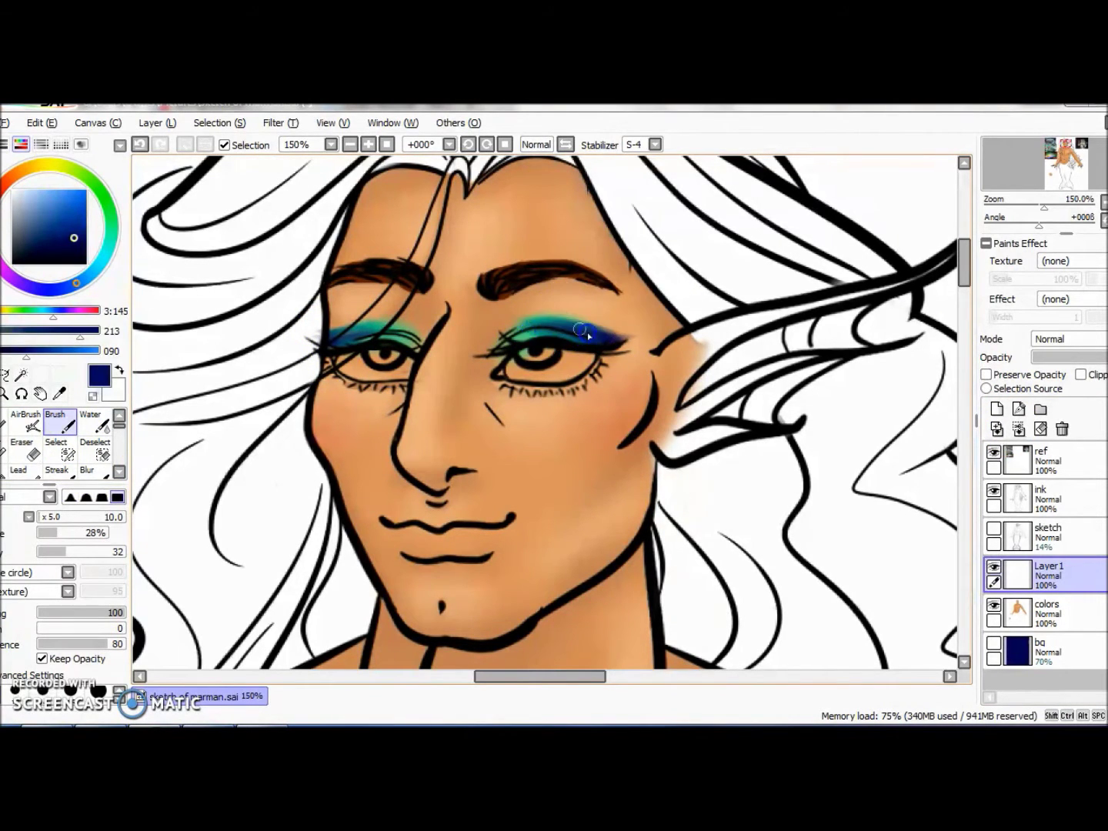
click(86, 469)
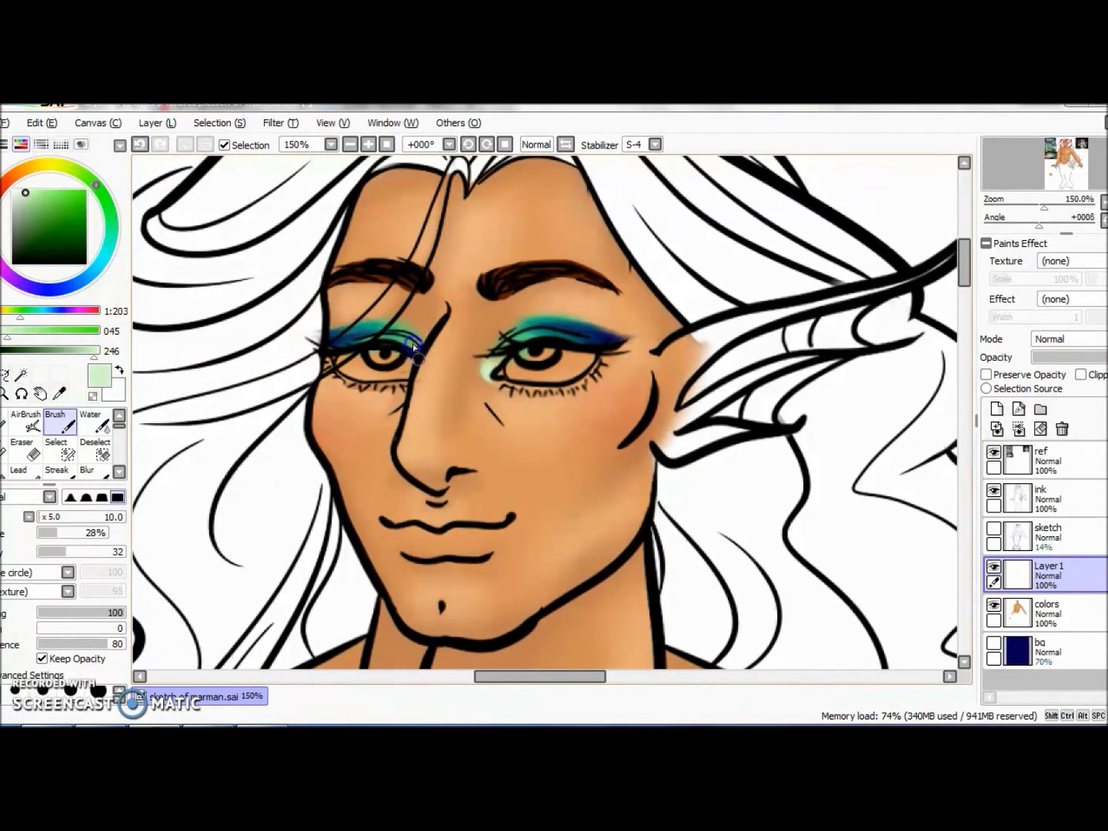
Step: Blend pale green into the inner eye corners and clean up the eyeshadow with a size 12 Eraser
drag(522, 331, 631, 327)
key(e)
click(472, 279)
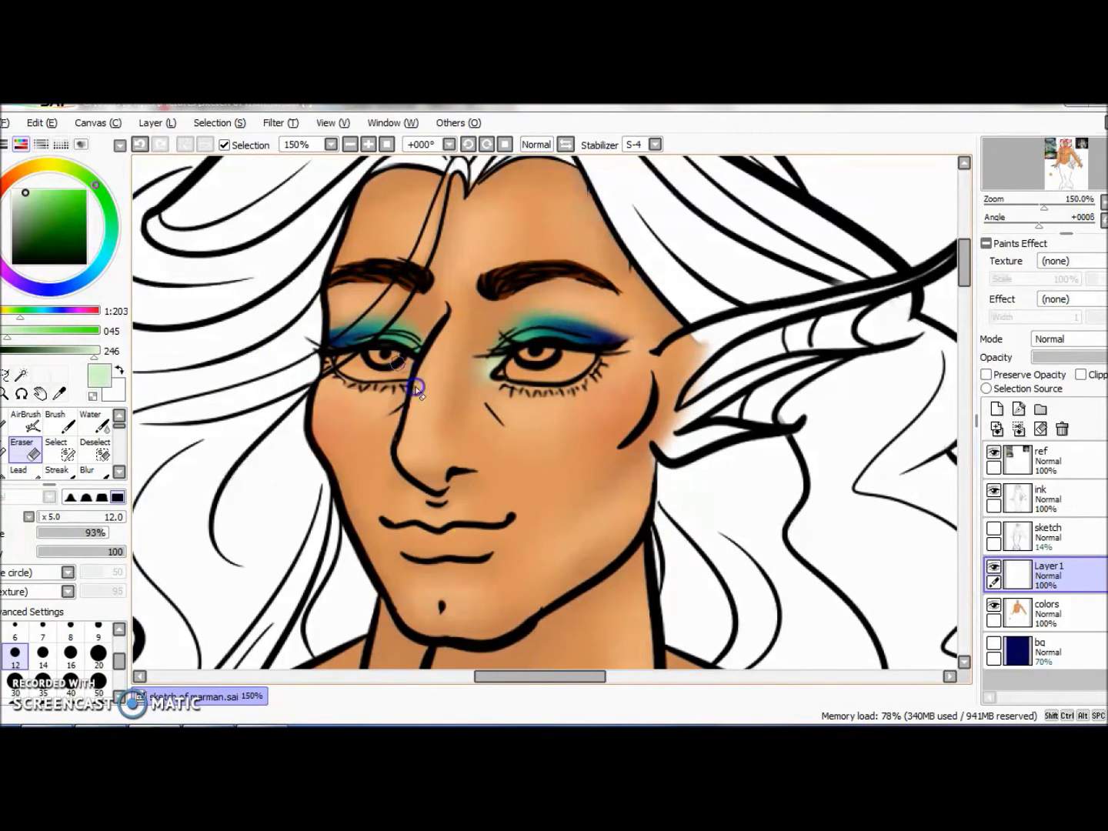
Step: Brush bright pink along the lower lashes of both eyes at size 10, erasing the excess and blurring it
key(b)
drag(604, 361, 564, 391)
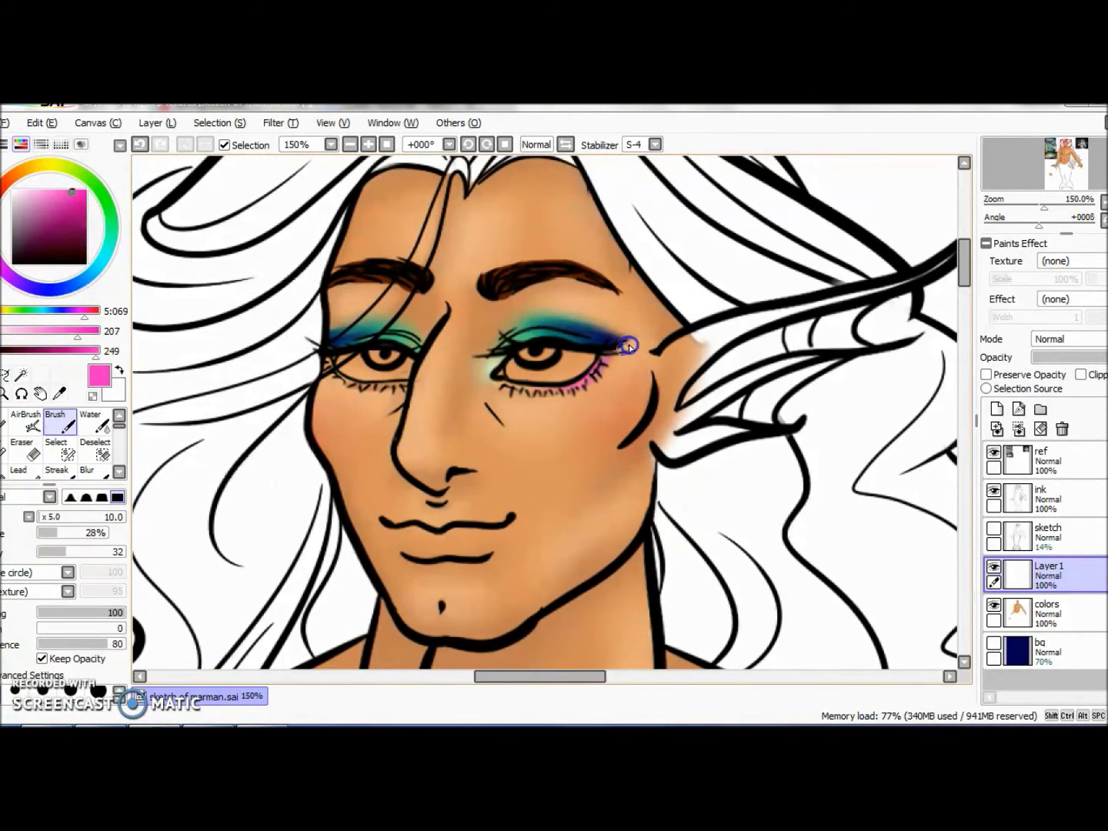
key(e)
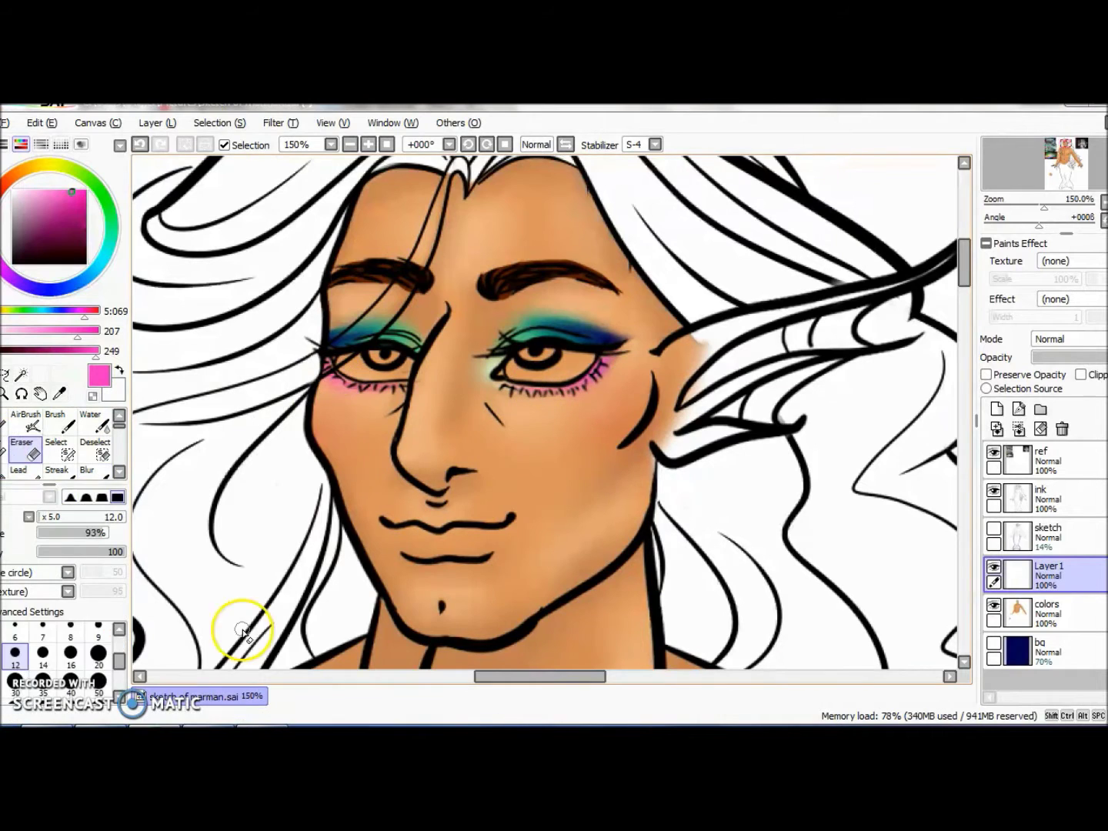
key(r)
Step: Brush a pale blue highlight below both eyebrows on a new layer beneath the eyeshadow and blur it at size 30
click(94, 269)
click(20, 190)
click(55, 419)
click(996, 410)
drag(517, 324, 625, 329)
key(r)
key(ctrl+Down)
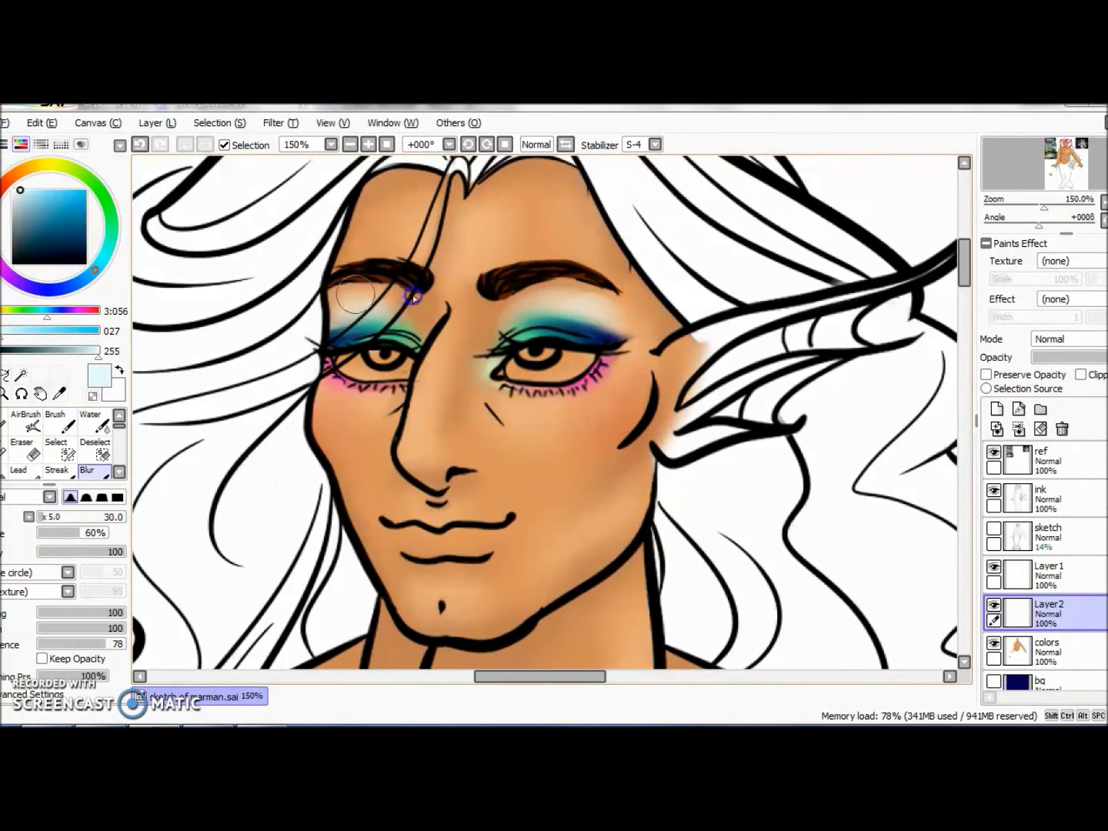
Step: Erase the excess brow highlight, soften its edges and merge its layer with the eyeshadow layer
key(ctrl)
click(24, 449)
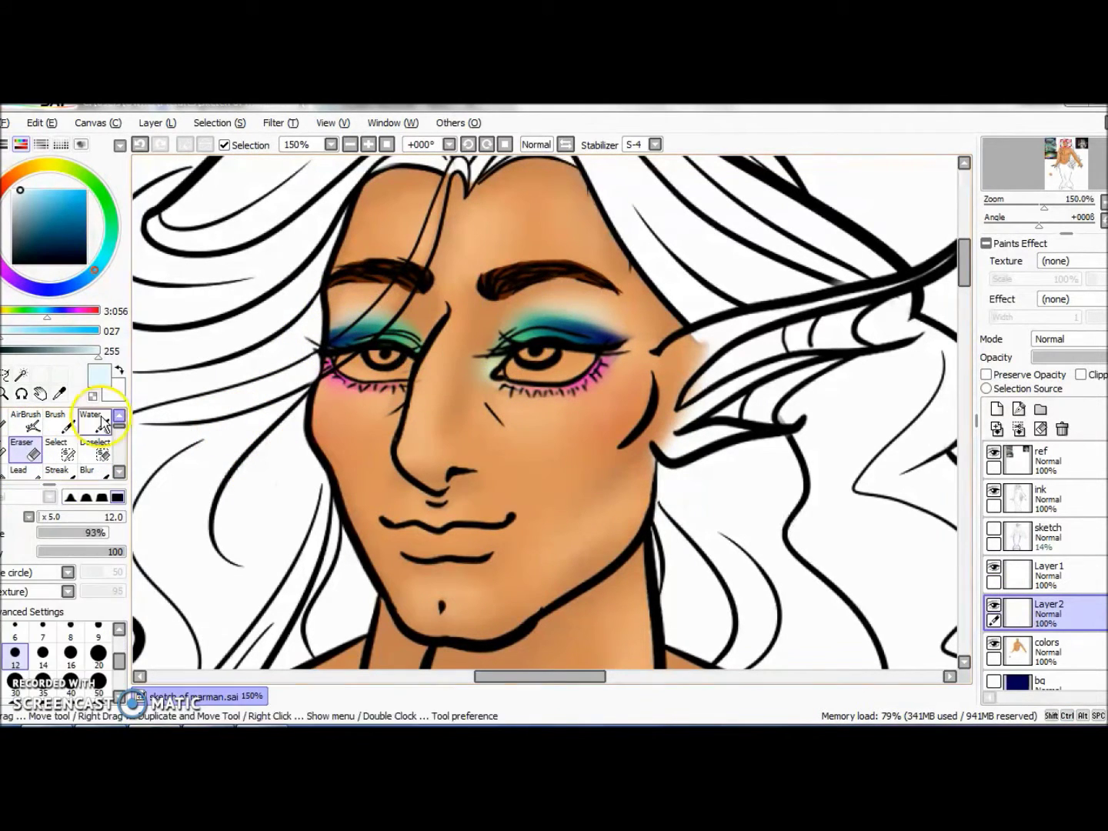
click(87, 470)
key(ctrl+e)
Step: Colour the lower lip pale blue with a size 25 Brush and the upper lip a slightly darker light blue, erasing the spill
click(631, 240)
key(minus)
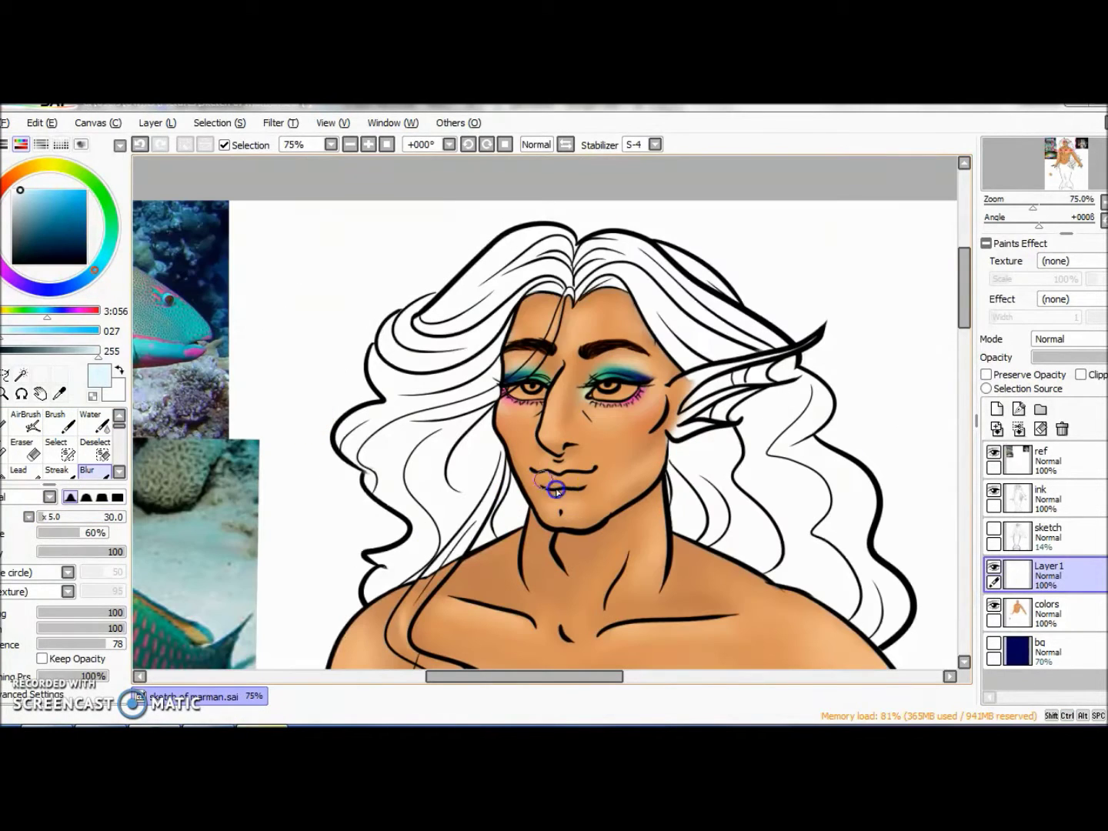
key(b)
drag(543, 478, 564, 473)
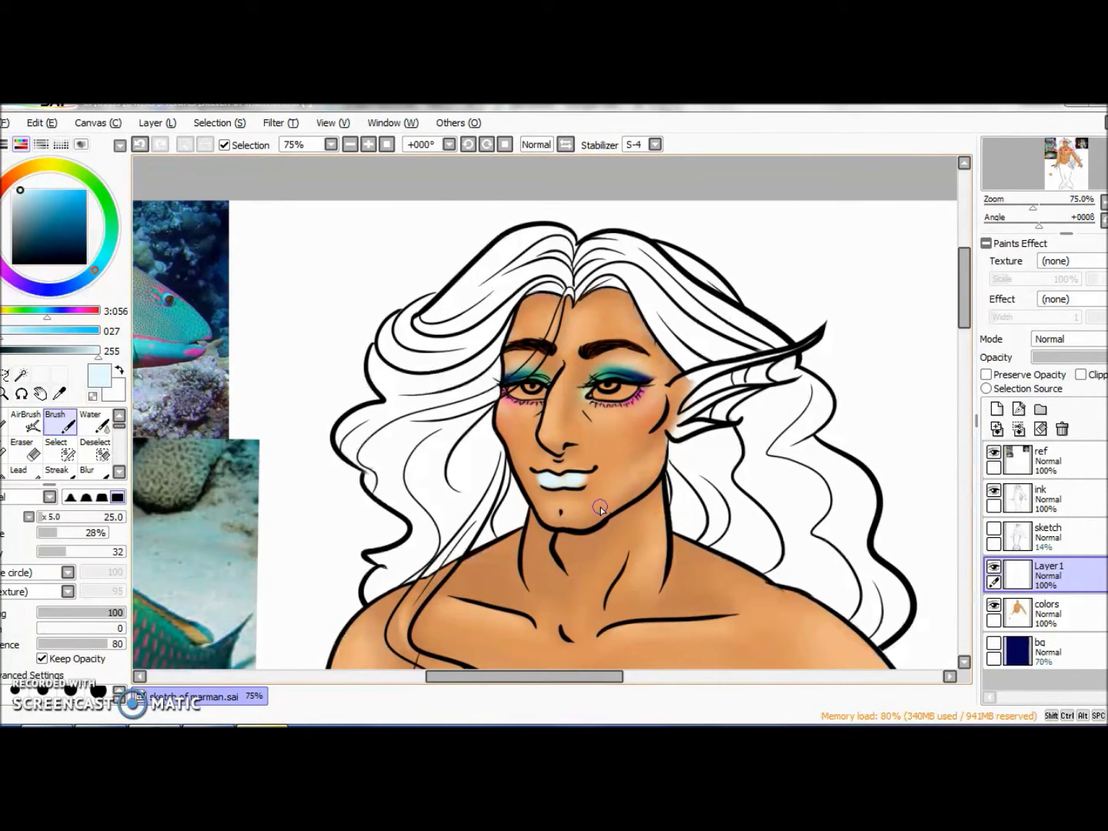
key(plus)
key(plus)
key(plus)
drag(626, 588, 658, 612)
key(n)
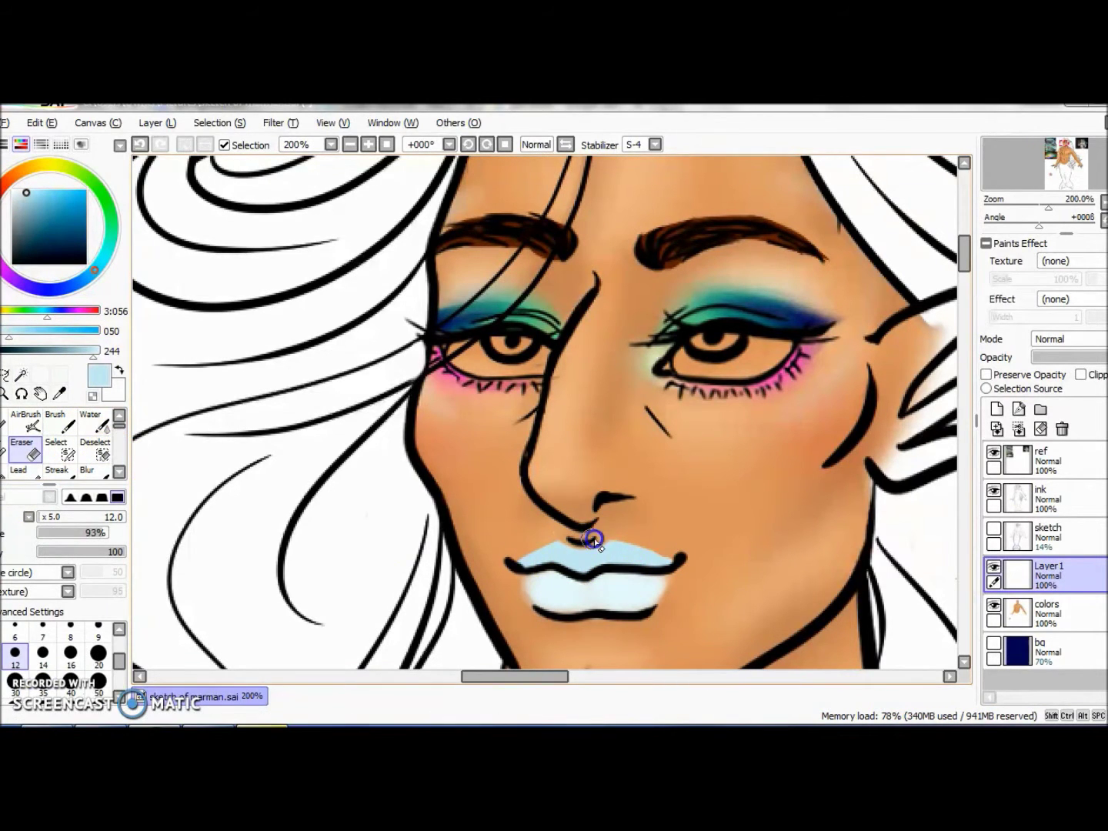
Step: Brush and blur shading over the lips on a new layer, cleaning the lip edges with the Eraser
key(b)
key(minus)
key(ctrl+shift+n)
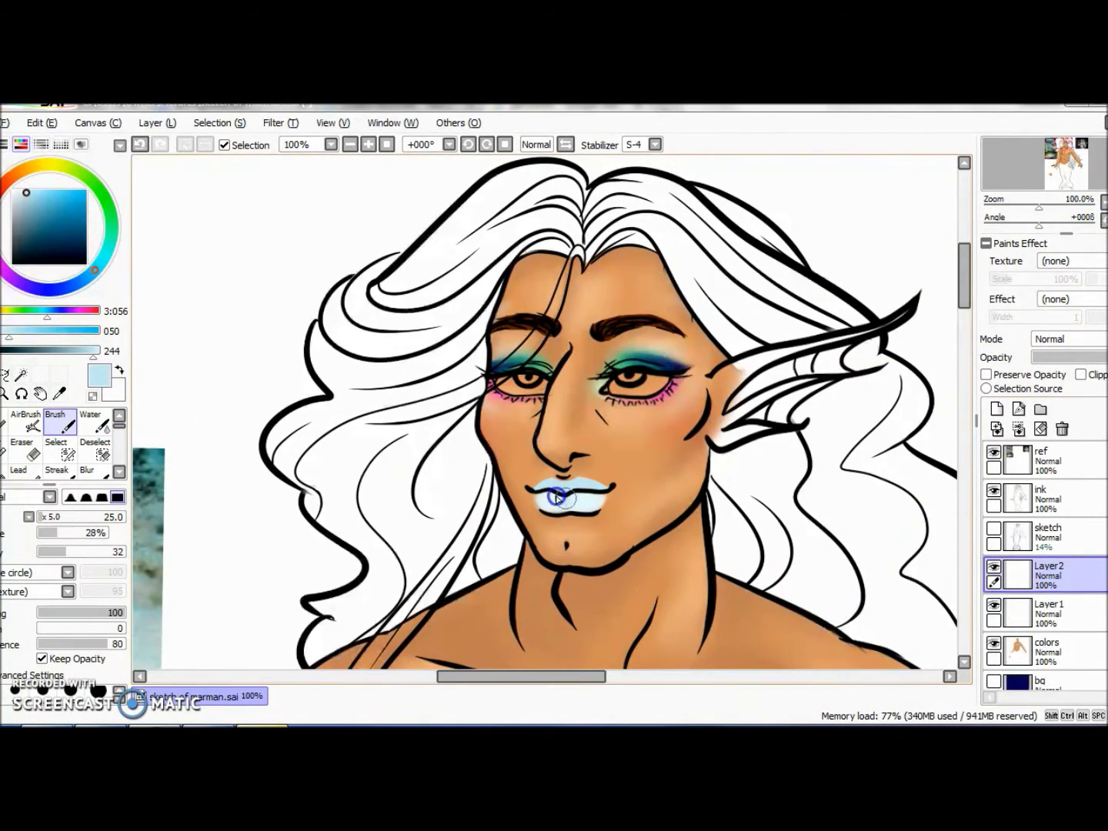
click(1015, 454)
scroll(608, 543, up, 3)
click(346, 586)
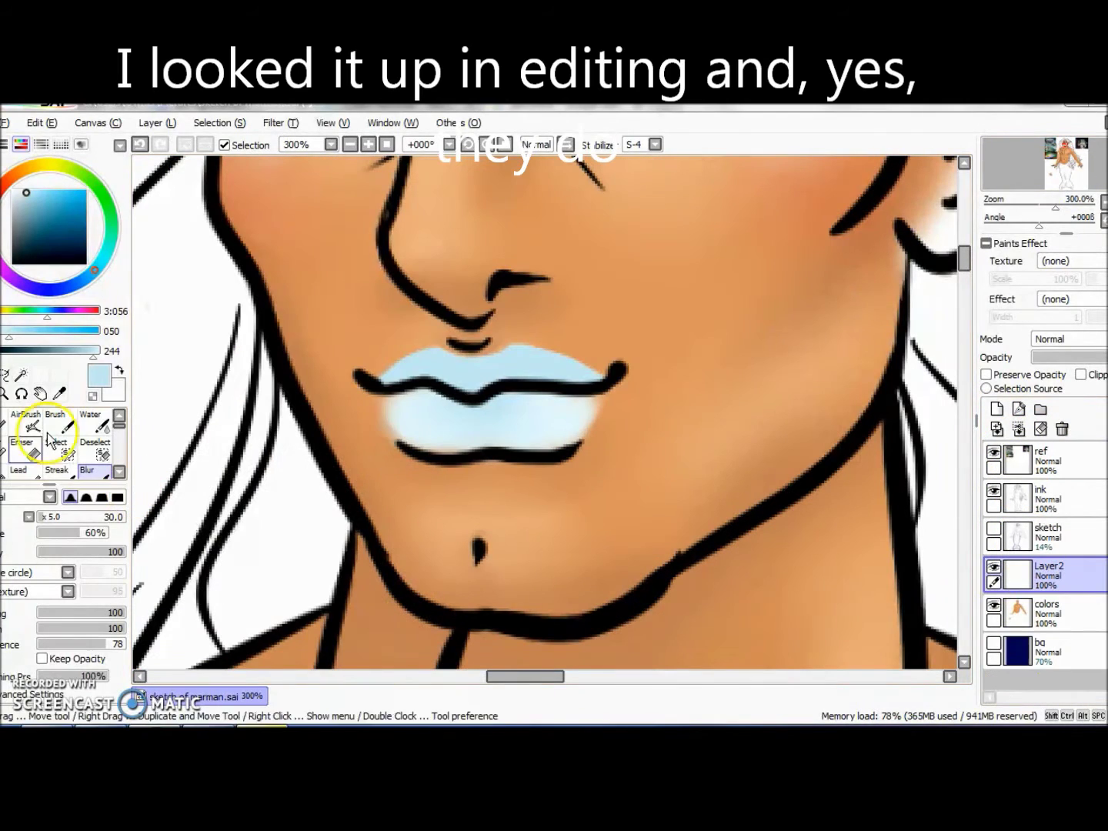
drag(370, 423, 517, 456)
key(e)
mouse_move(388, 380)
mouse_down()
mouse_move(475, 425)
mouse_move(447, 364)
mouse_move(588, 376)
mouse_up()
Step: Shade the lip corners in grey-blue with a size 25 Brush, erase the colour outside the lips and blur the shading
key(b)
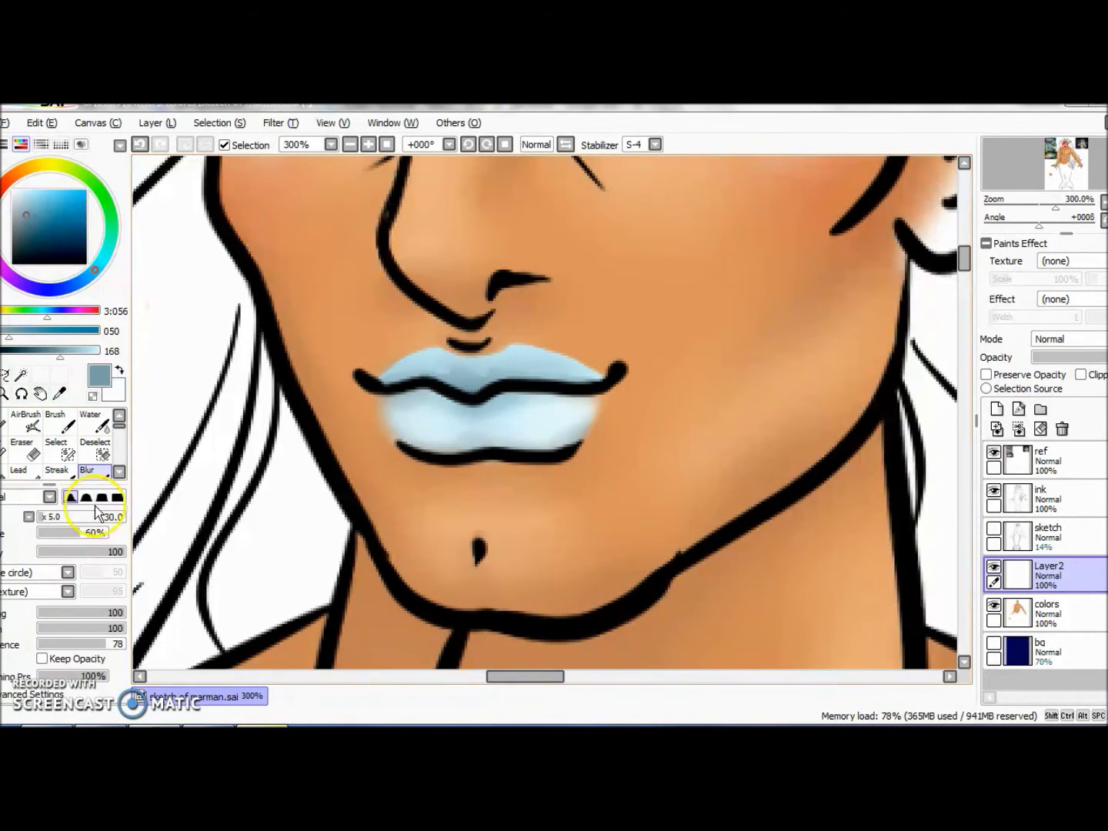
drag(328, 370, 370, 415)
drag(607, 431, 569, 354)
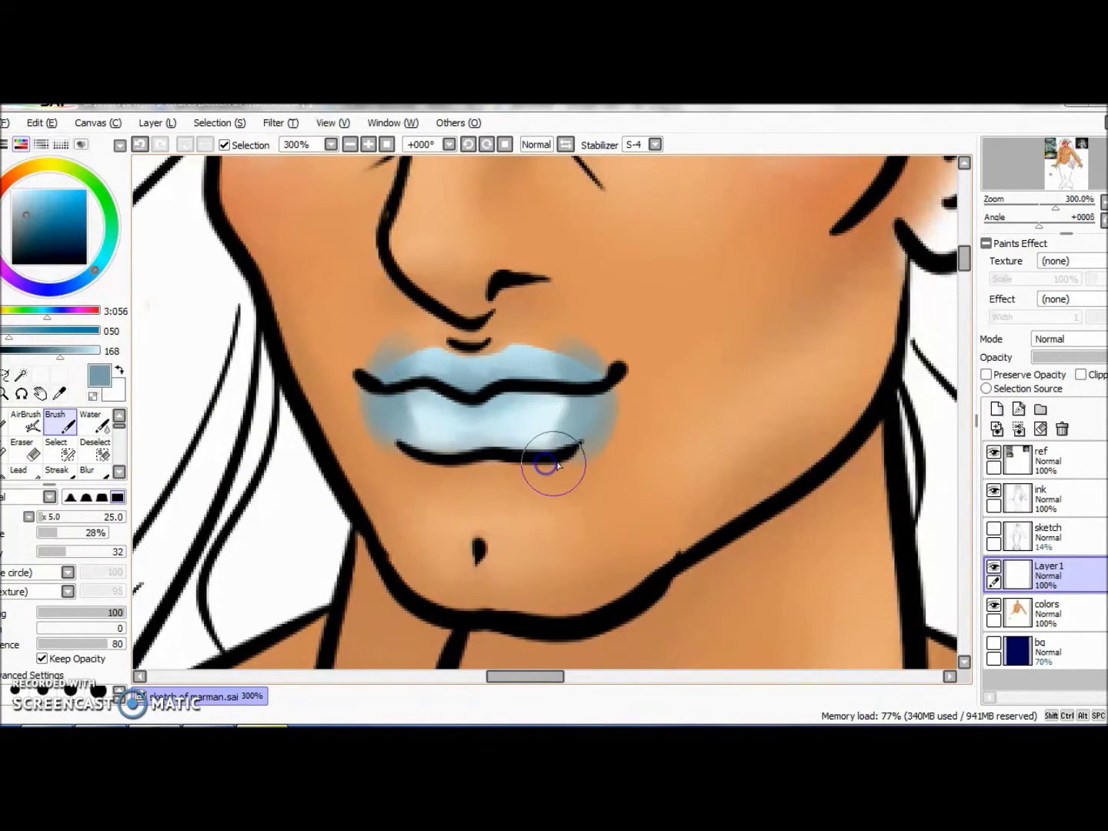
key(e)
key(e)
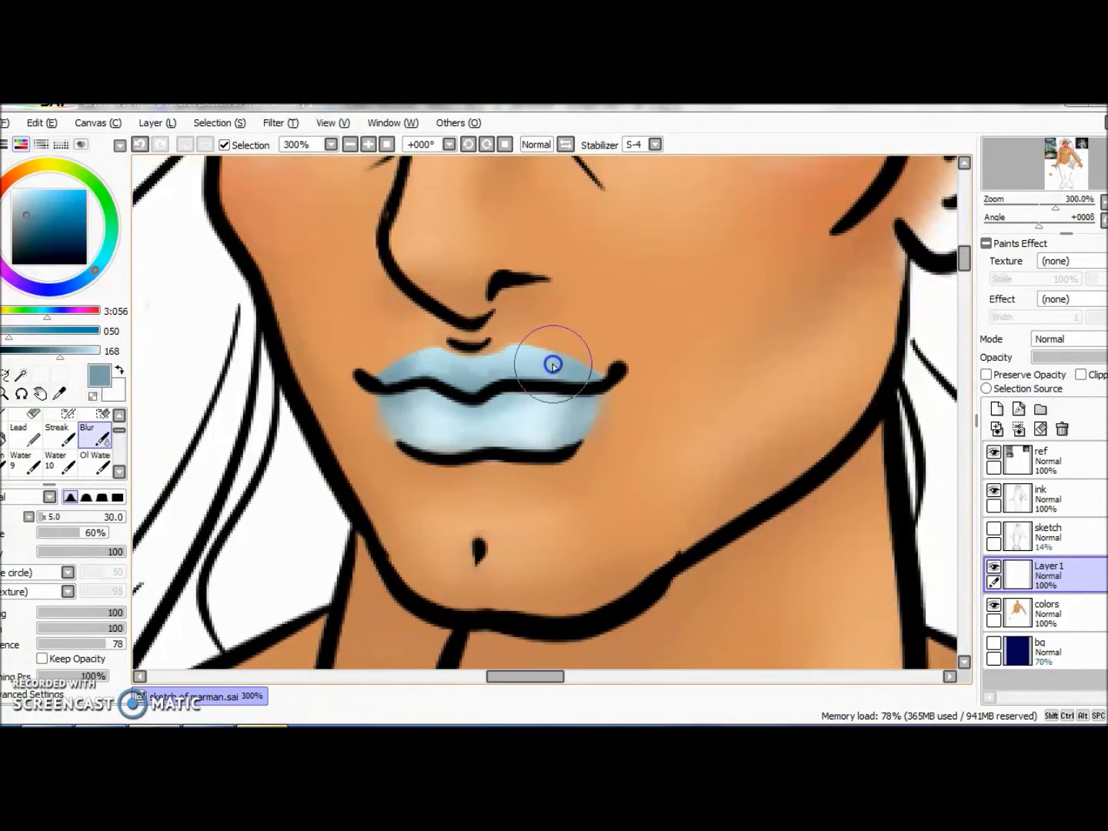
Step: Strengthen the blue of the lips and add pale cyan highlights with the Pen
key(b)
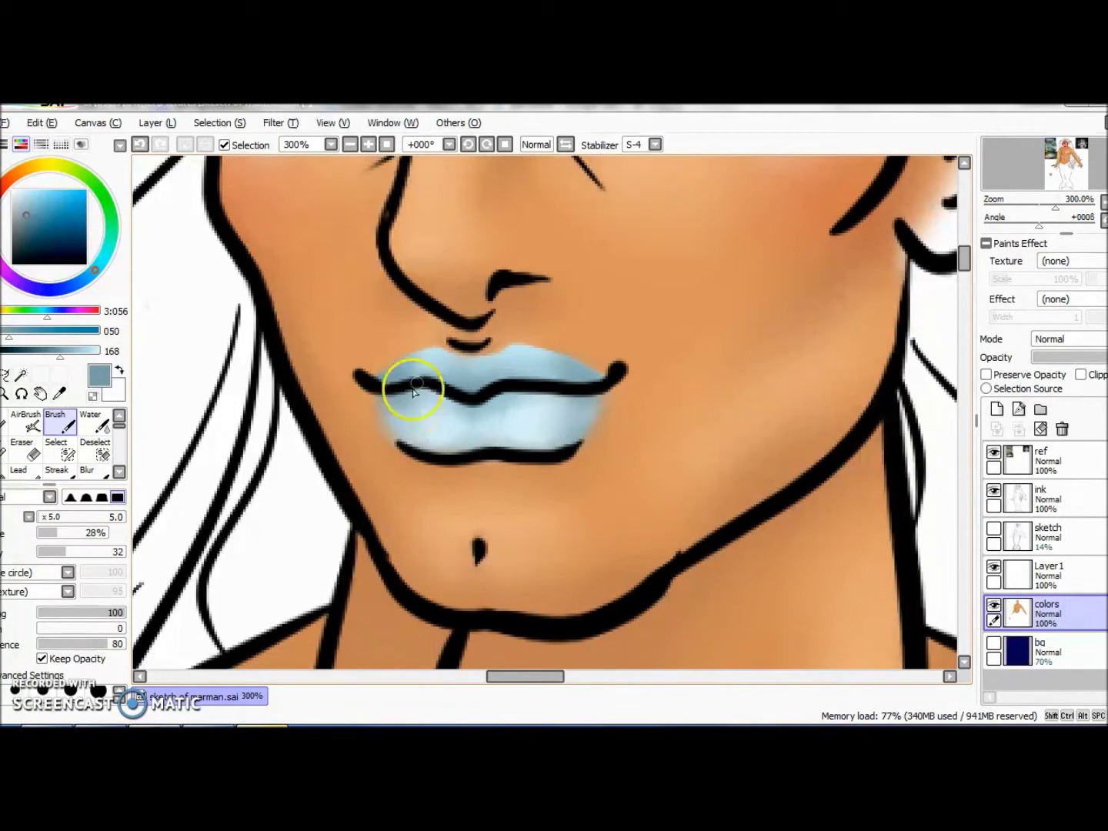
key(minus)
key(n)
drag(549, 408, 527, 399)
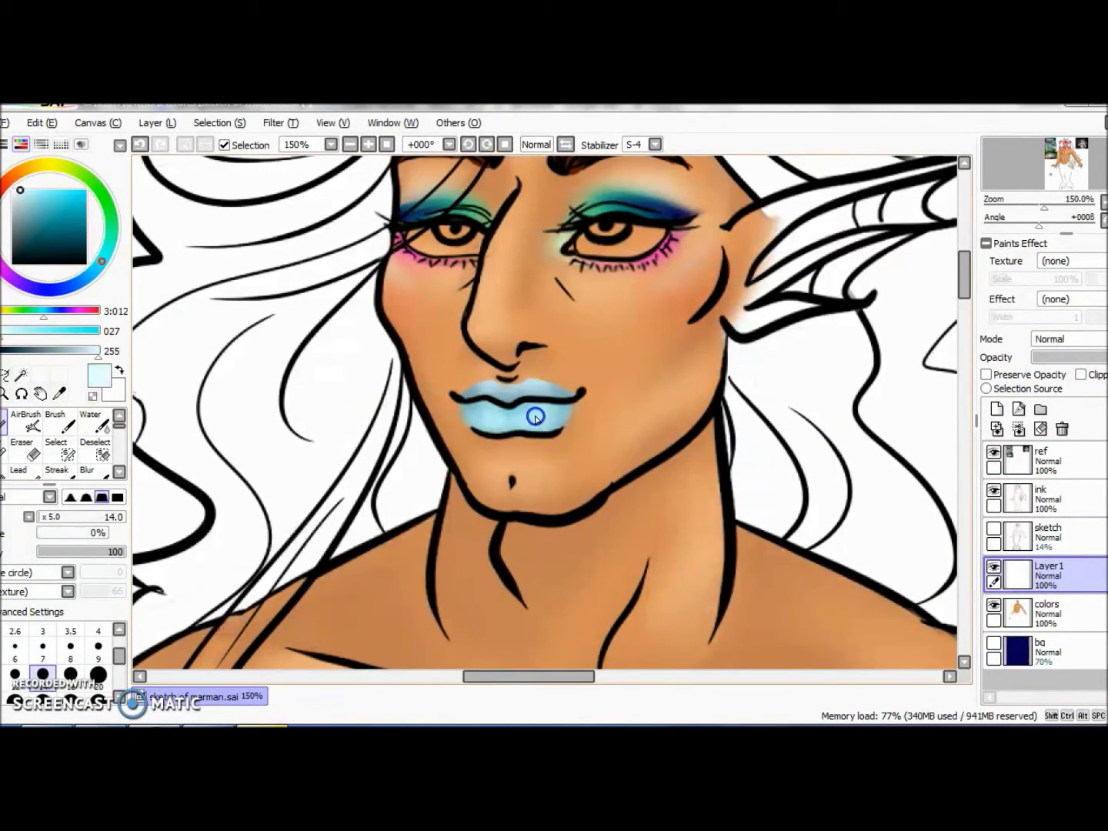
Step: Fill the whites of both eyes with bluish white using the size 14 Pen and tidy the edges with a size 6 Eraser
key(minus)
key(minus)
alt+click(857, 193)
key(plus)
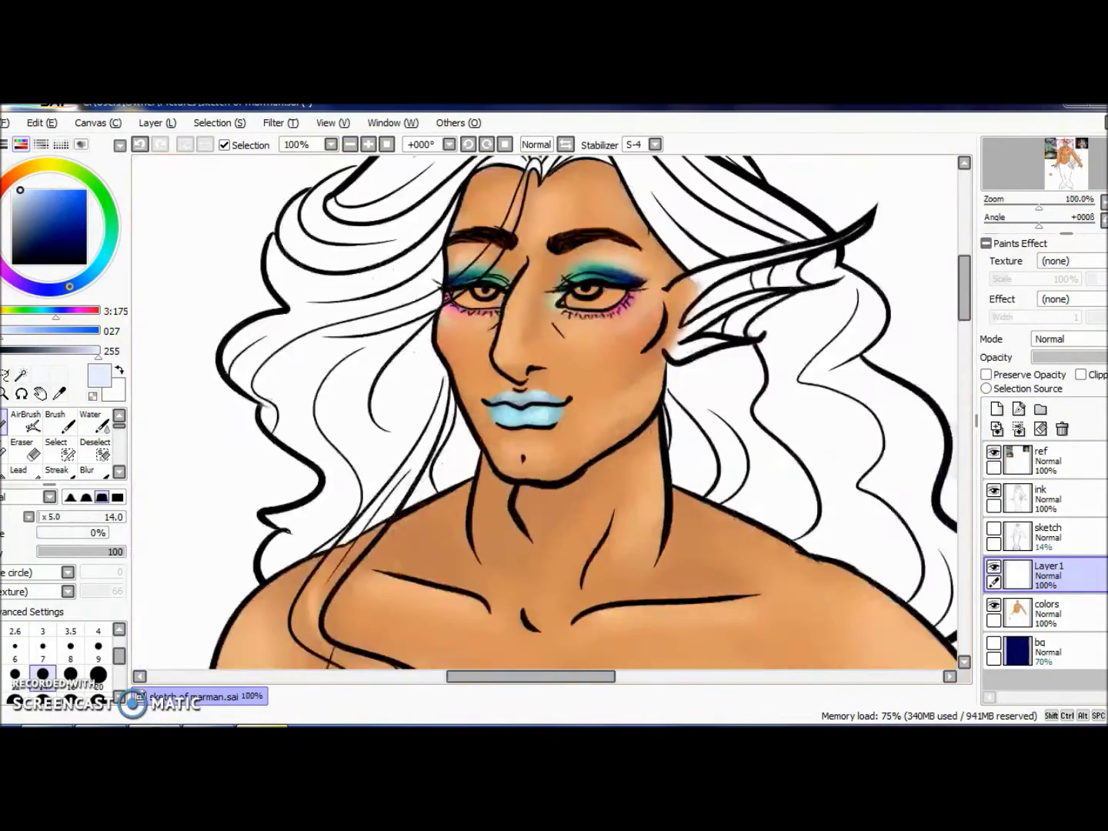
key(plus)
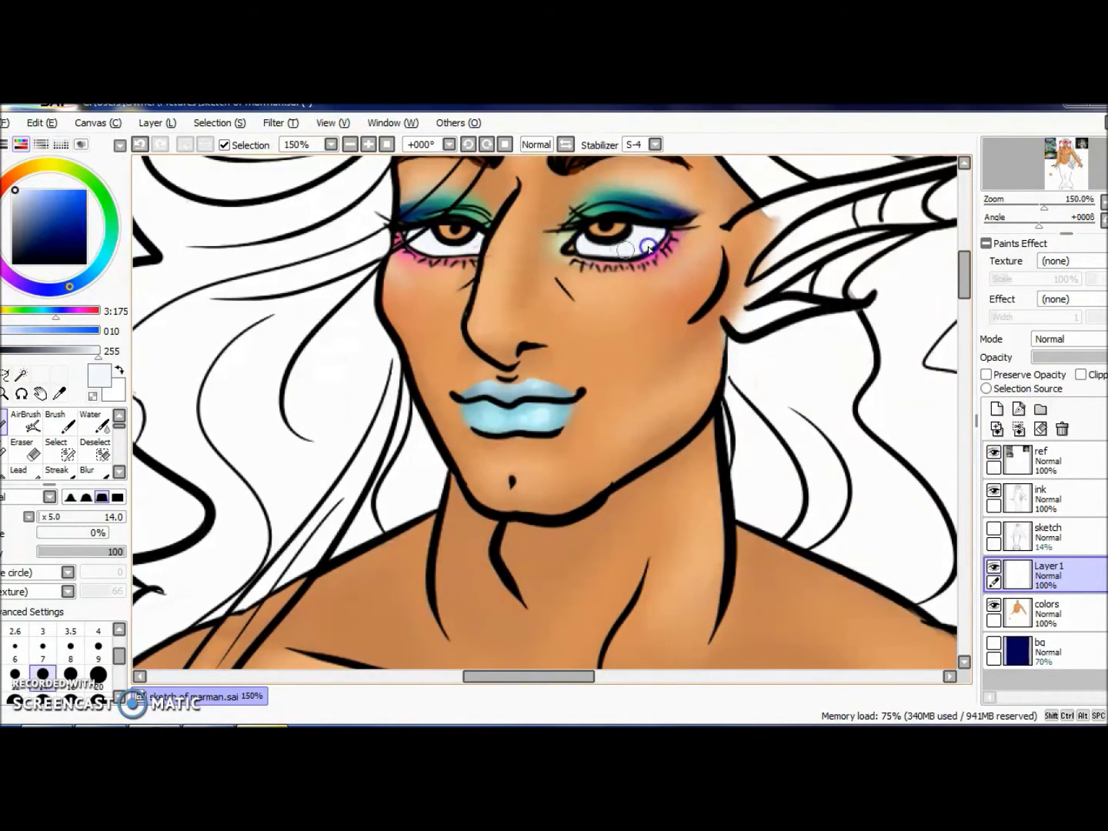
key(e)
scroll(492, 253, up, 4)
click(1051, 507)
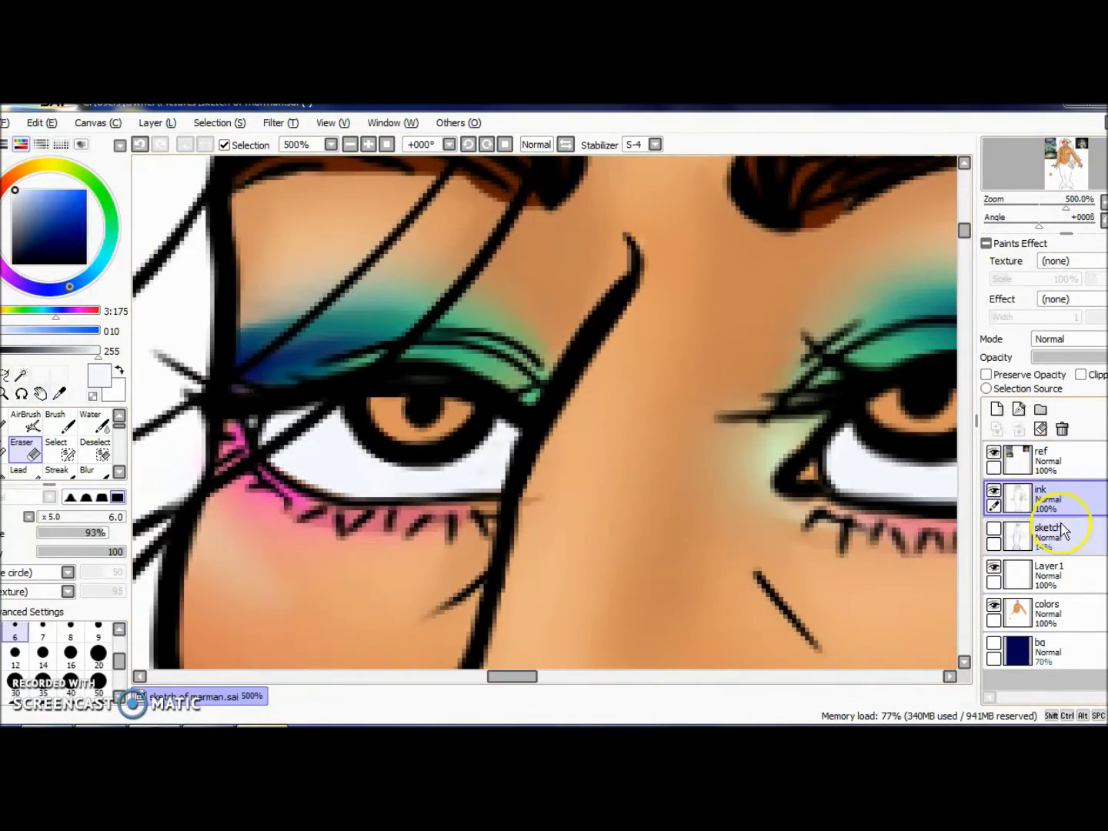
Step: Shade the upper part of the eye whites in light grey on a new clipped layer using the Pen and Blur tools
click(1090, 210)
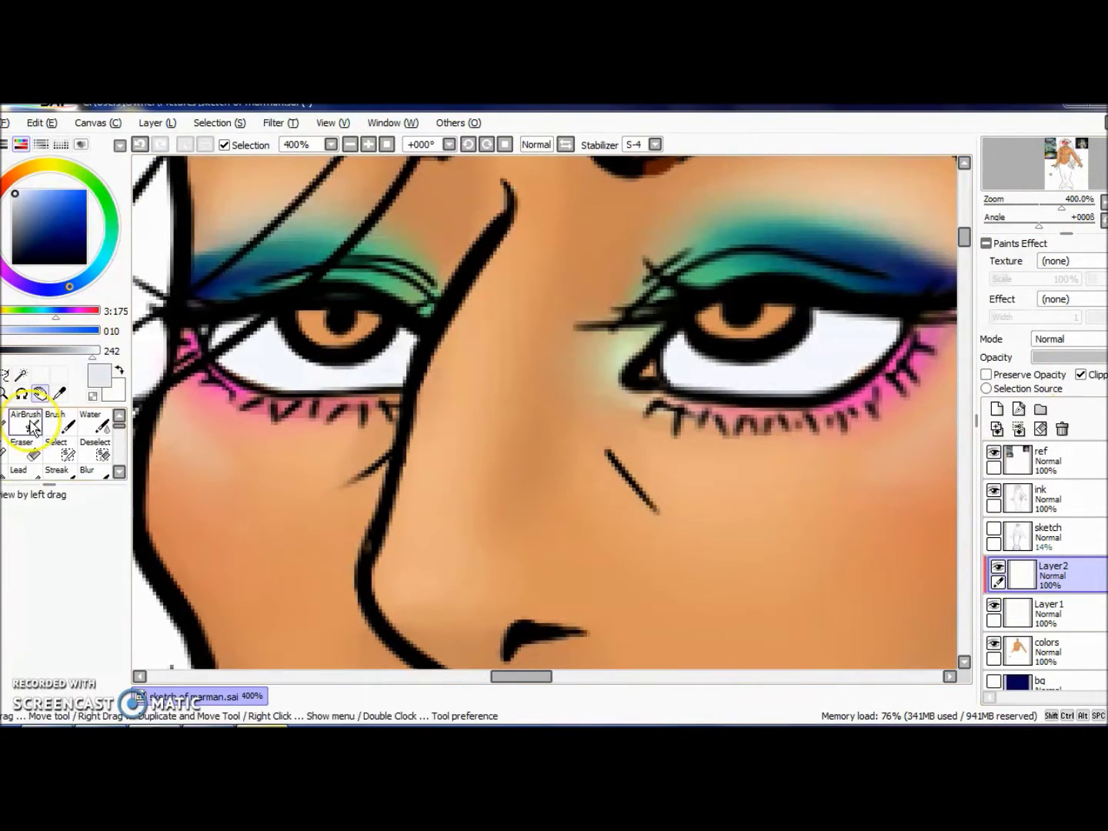
click(3, 423)
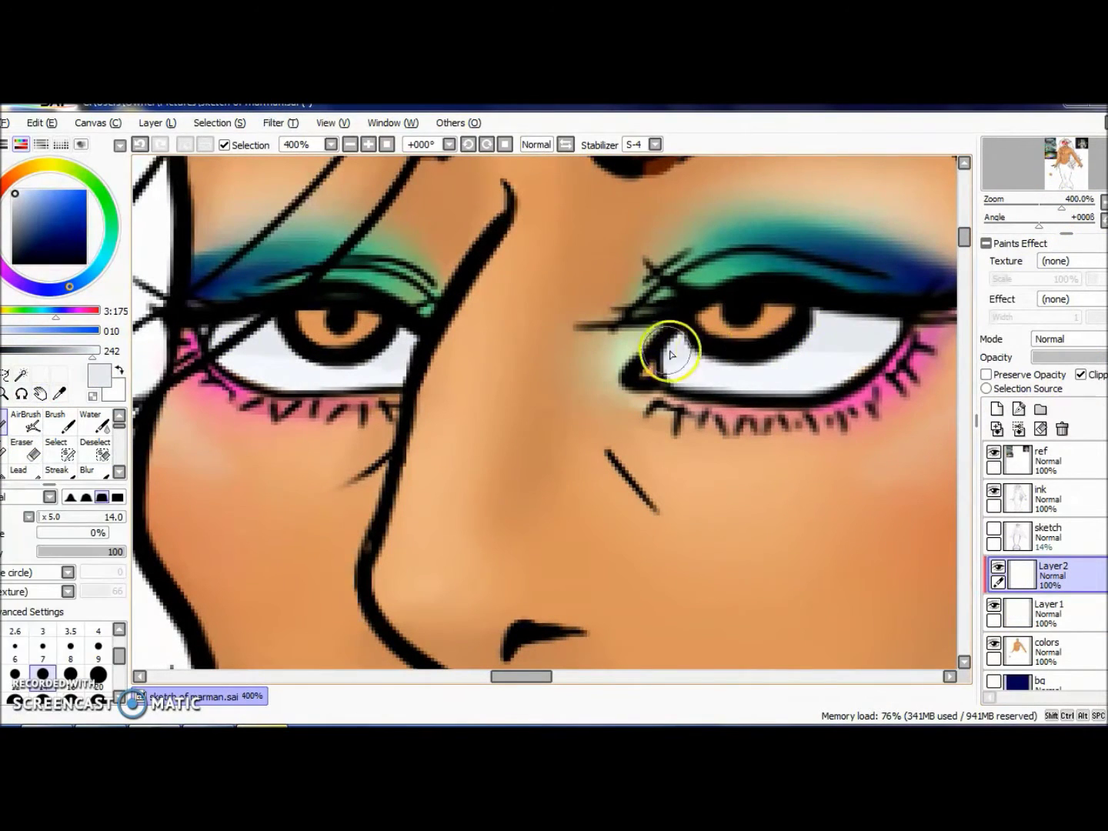
alt+click(790, 408)
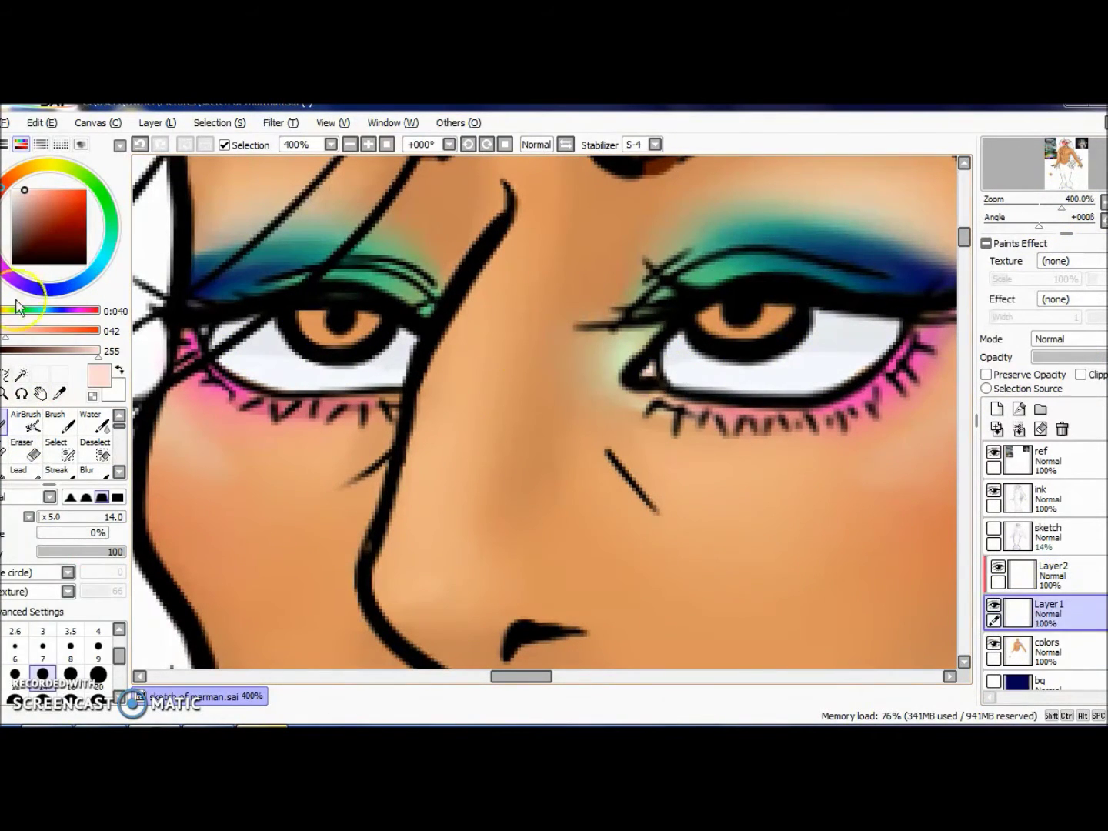
click(87, 469)
Step: Fill both irises with golden orange on a separate layer using the size 14 Pen
alt+click(309, 342)
key(n)
drag(322, 330, 362, 327)
drag(662, 339, 730, 315)
Step: Paint yellow and dark gold detail into both irises with the size 3 Pen and blur it at size 5
click(48, 164)
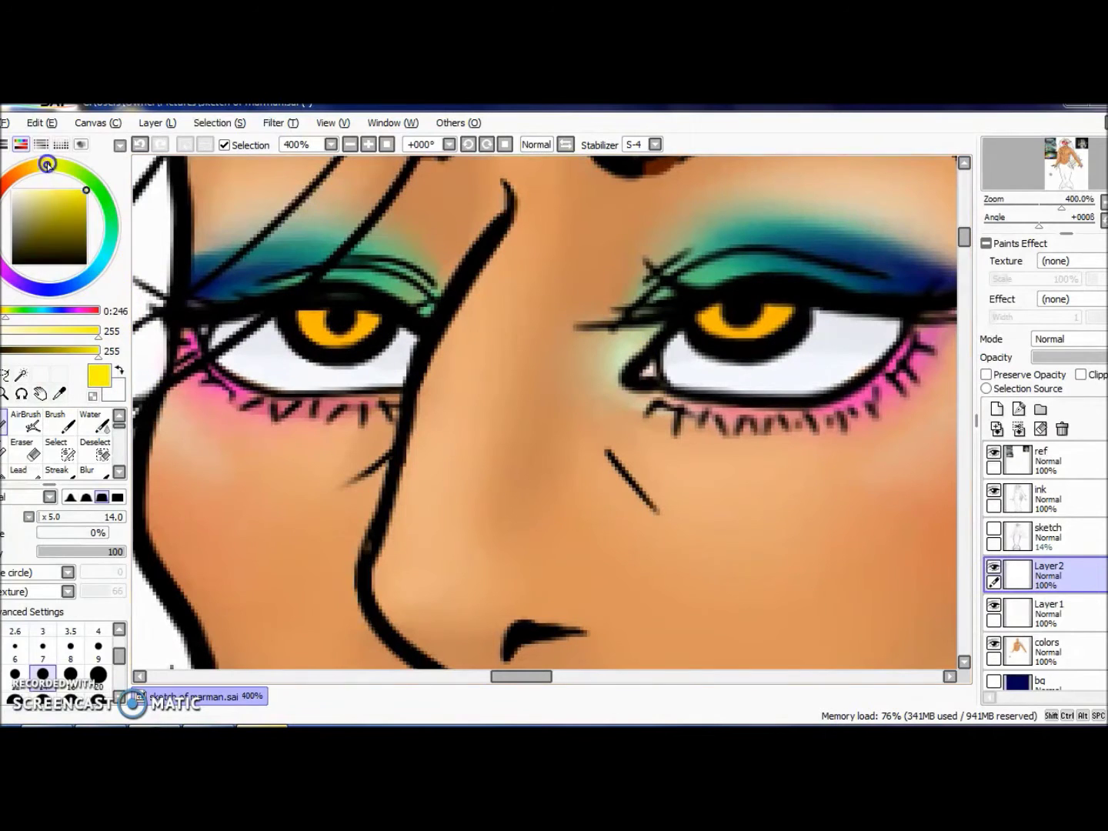
click(44, 631)
mouse_move(97, 330)
mouse_down()
mouse_move(41, 331)
mouse_move(99, 331)
mouse_up()
click(39, 167)
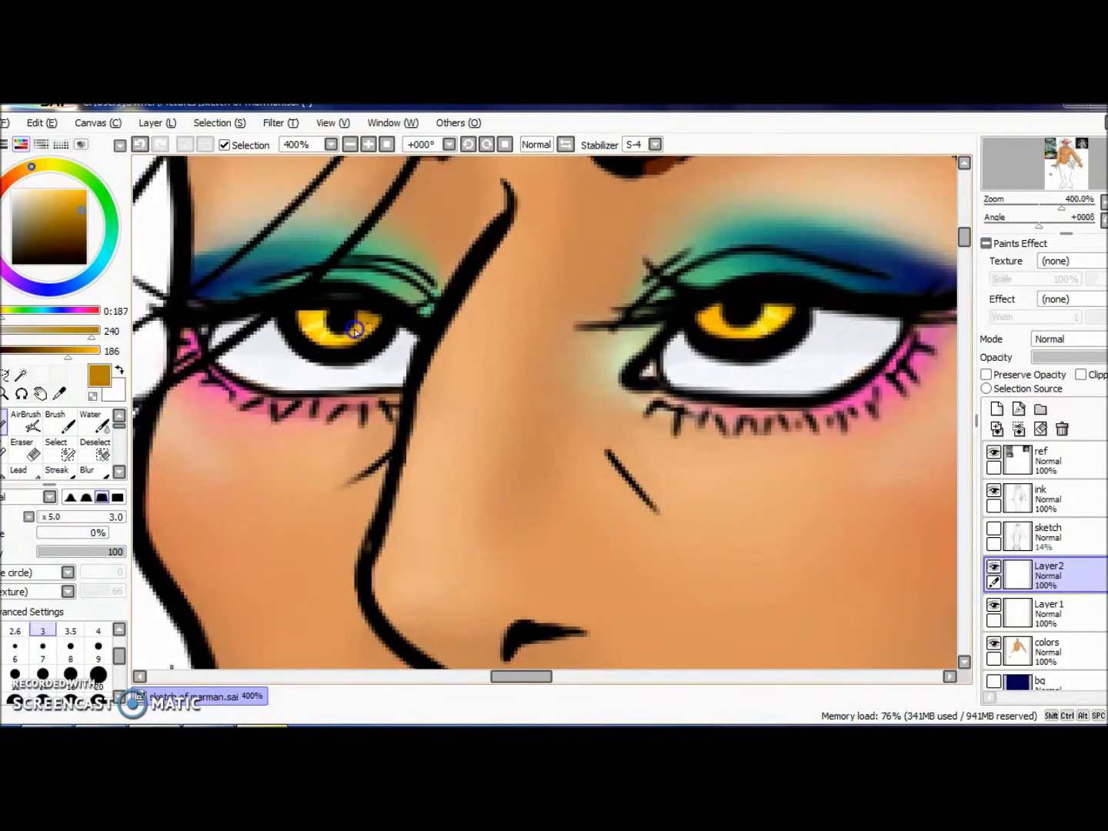
scroll(606, 370, down, 2)
scroll(606, 370, up, 1)
click(87, 468)
Step: Add pale yellow highlights to the irises with the size 3 Pen and merge the iris layer down
alt+click(719, 356)
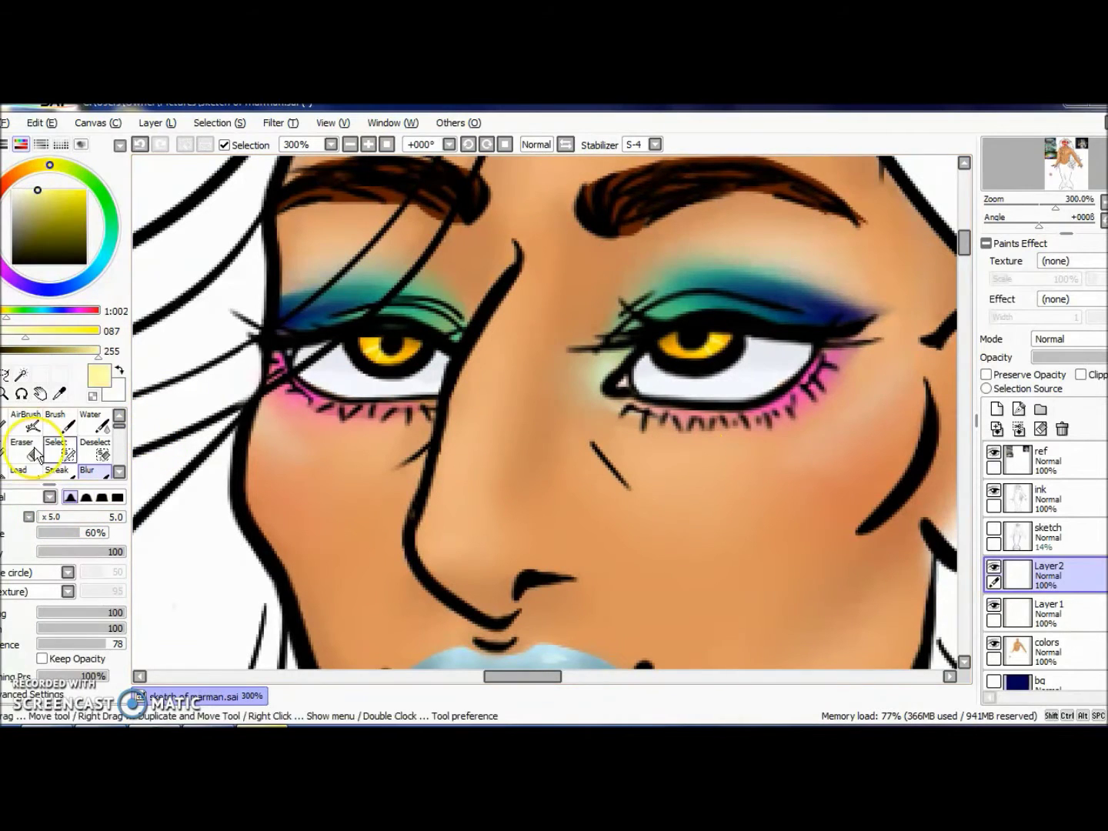
click(4, 419)
key(ctrl+e)
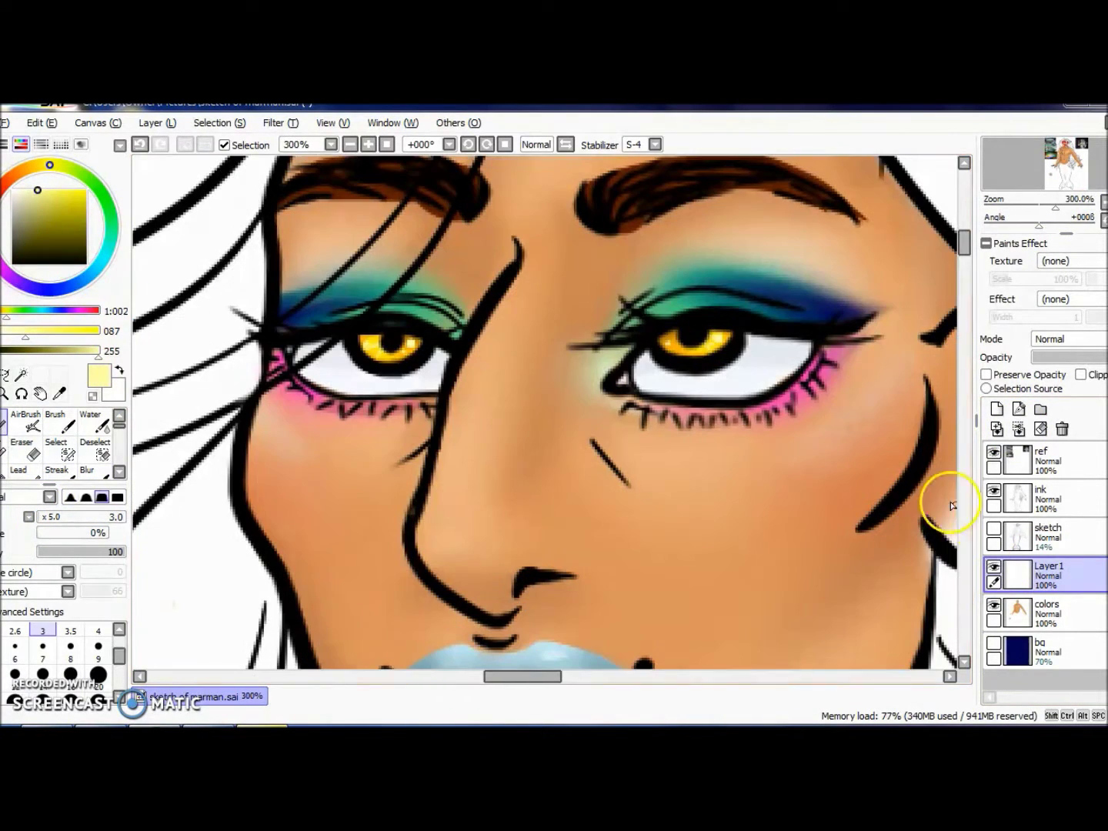
Step: Touch up the face linework on the ink layer with a size 6 Eraser, undoing and redoing the last edit to compare
key(e)
scroll(751, 350, down, 3)
click(139, 143)
click(160, 144)
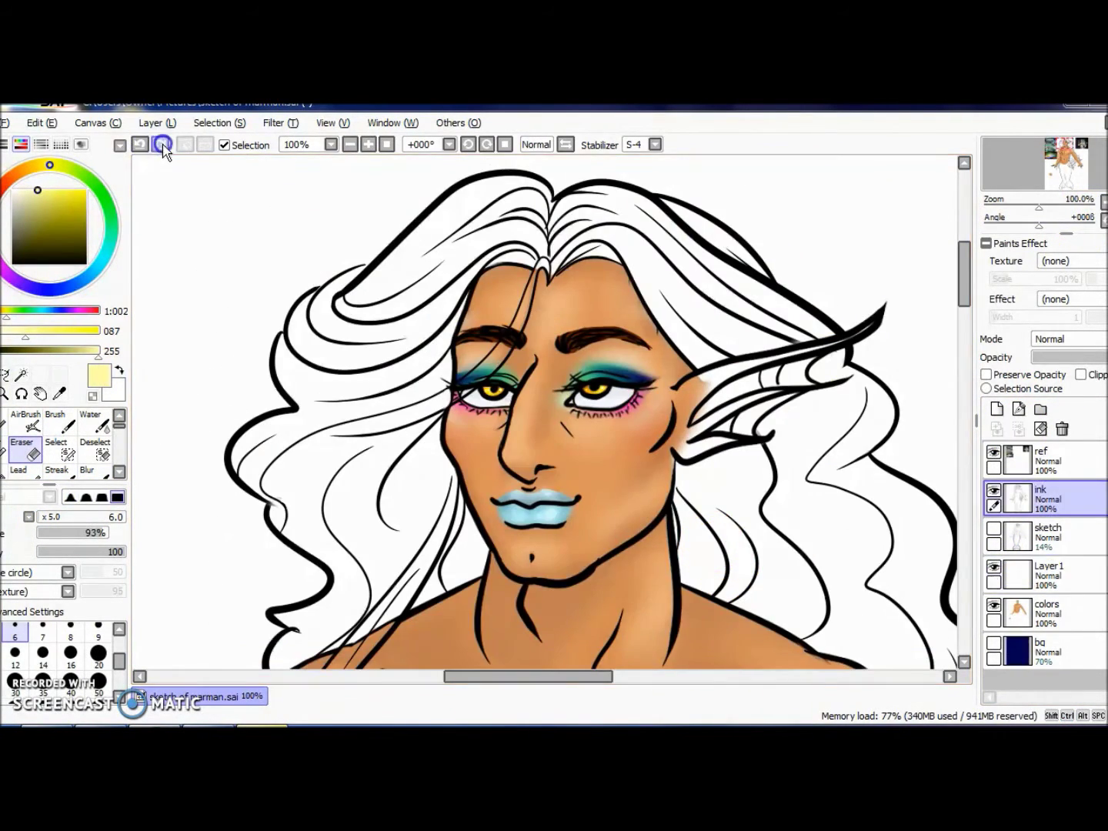
Step: Recolour the iris outlines golden orange with the size 5 Pen on a new layer clipped to the ink layer
click(139, 144)
click(1019, 429)
scroll(547, 412, up, 2)
alt+click(419, 370)
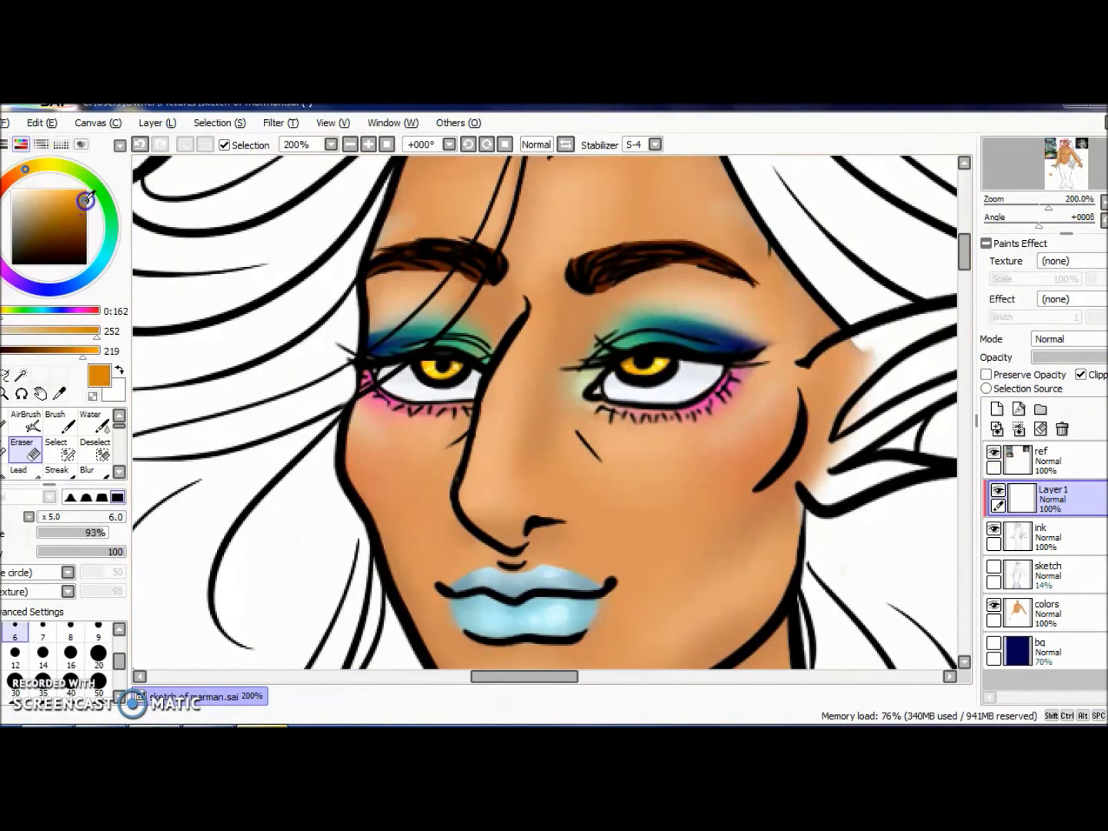
key(n)
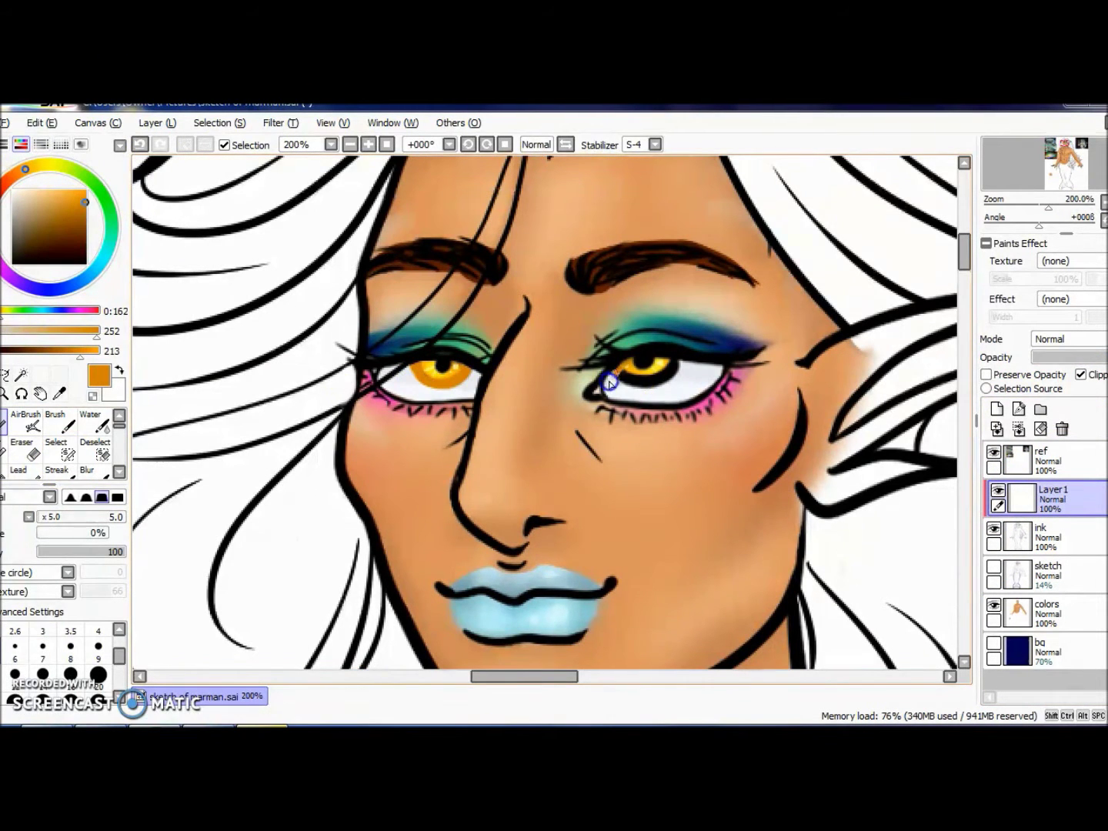
scroll(633, 387, down, 5)
scroll(632, 387, up, 6)
Step: Shade the orange iris outlines with darker orange-brown, soften them with the size 5 Blur, and merge the clipped layer into the ink layer
click(85, 222)
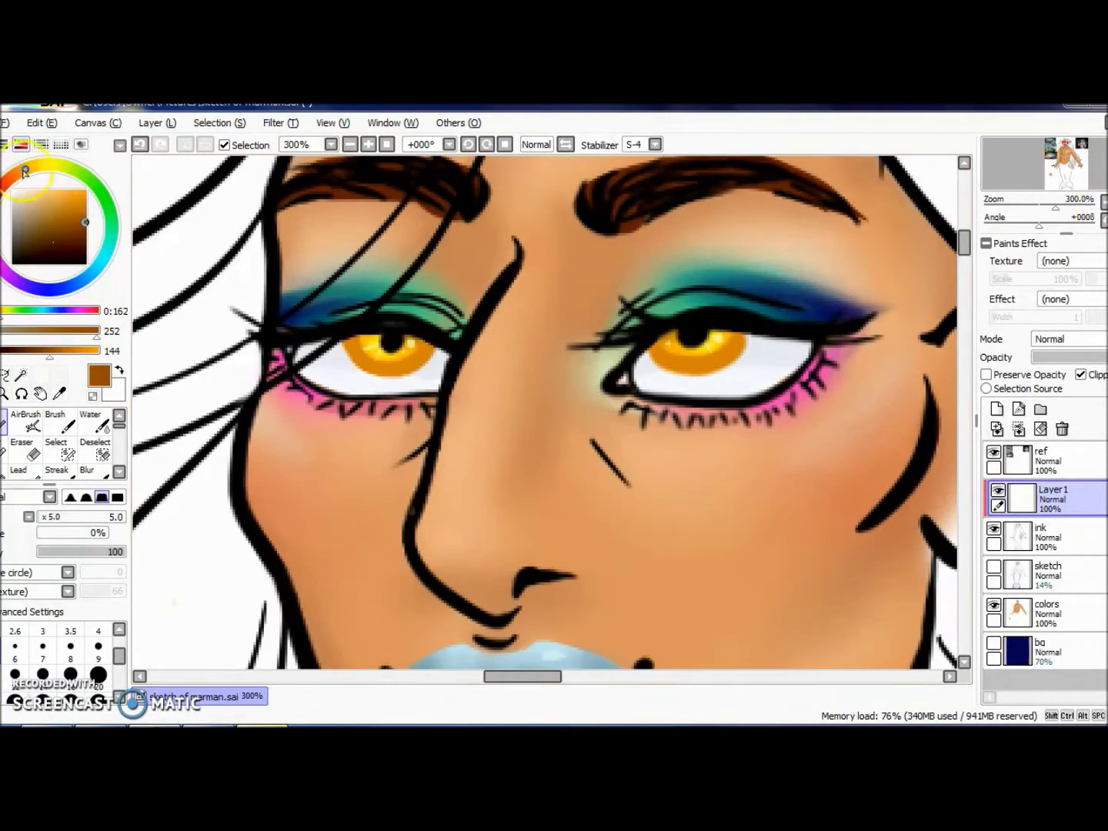
click(69, 425)
alt+click(382, 352)
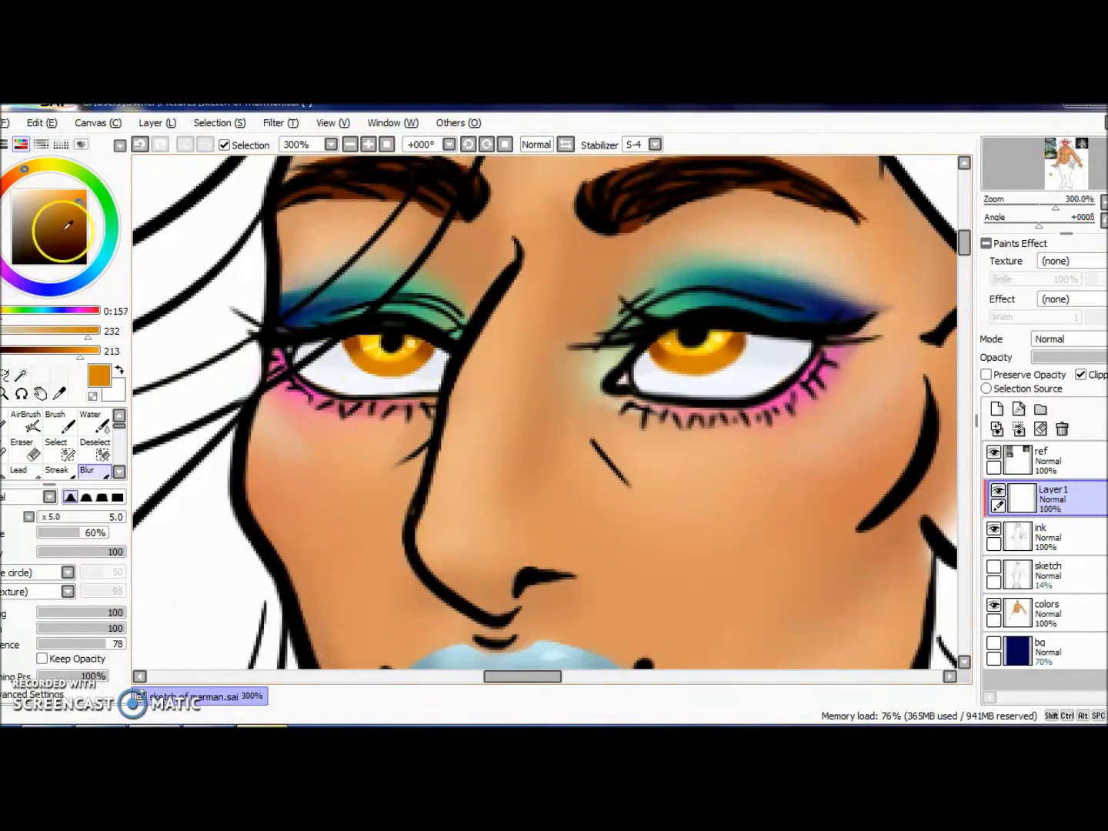
key(n)
click(92, 459)
alt+click(703, 362)
scroll(703, 361, down, 4)
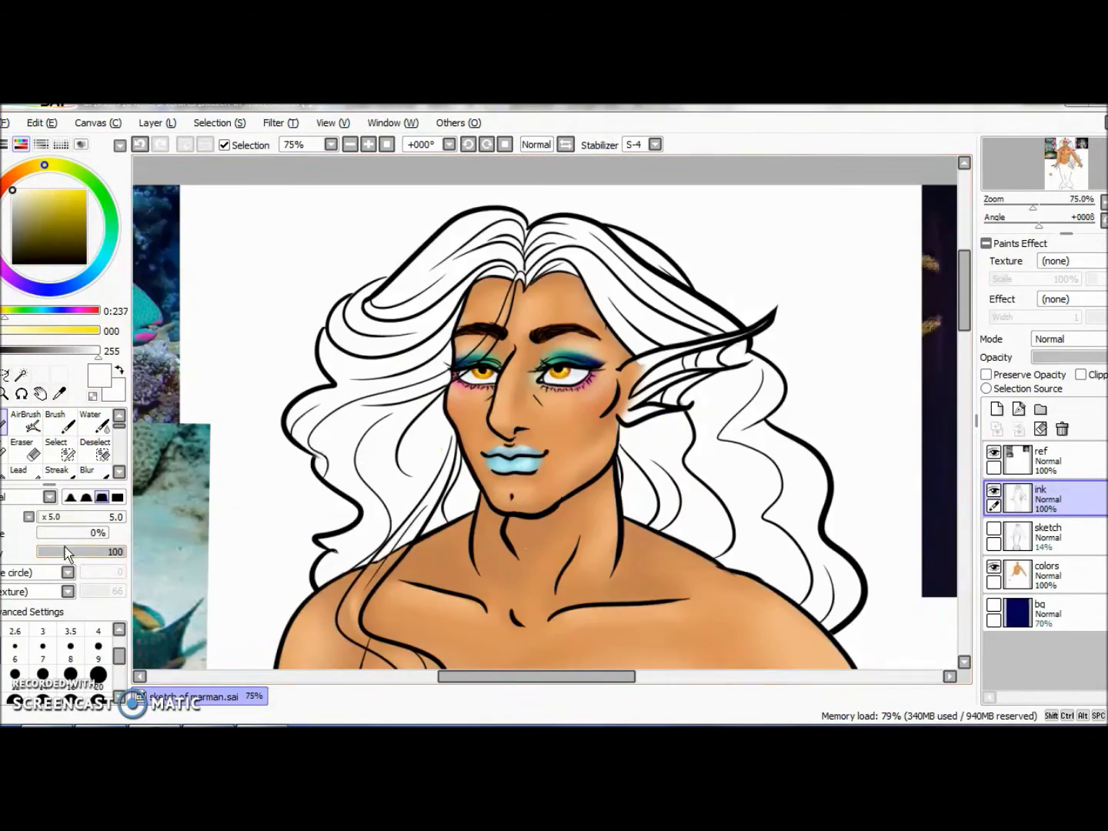
key(ctrl+e)
Step: Mix a light turquoise tail colour and dab a swatch of it beside the figure beneath the parrotfish references
click(1039, 185)
drag(1039, 185, 1039, 162)
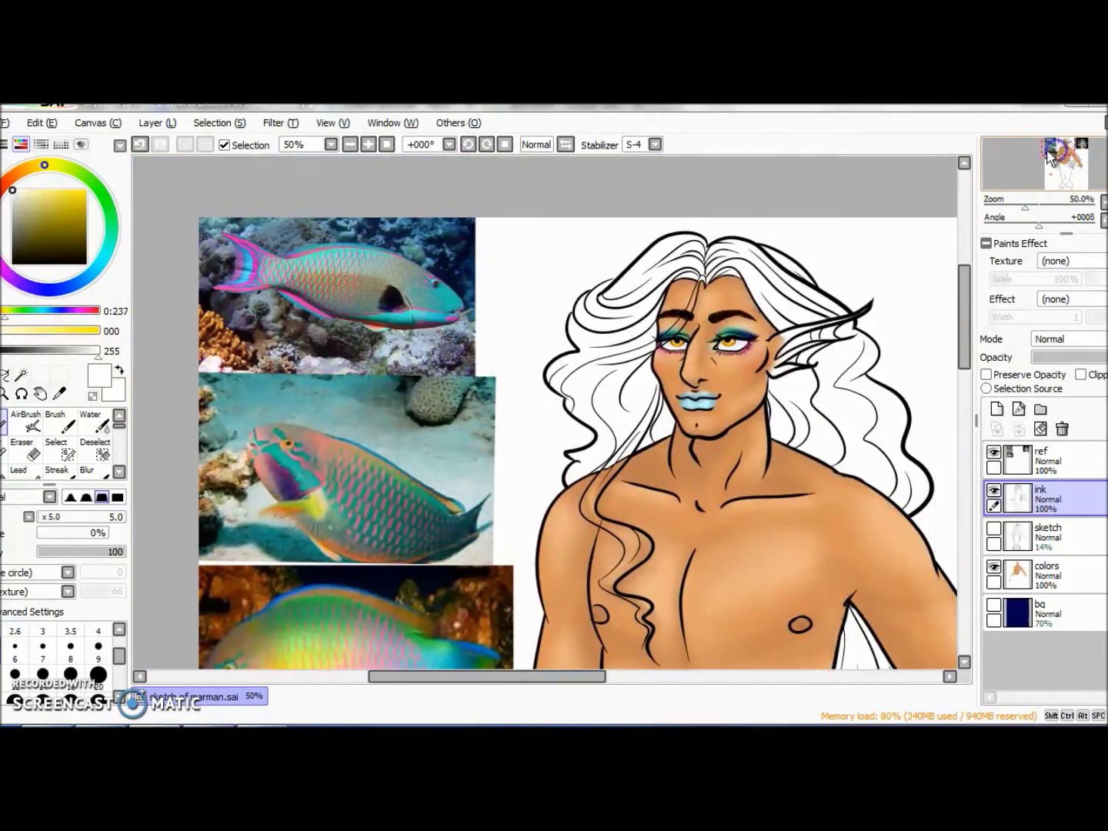
scroll(622, 385, up, 4)
key(ctrl+z)
alt+click(512, 414)
scroll(480, 277, down, 4)
click(464, 451)
drag(18, 333, 51, 334)
scroll(962, 312, down, 3)
Step: Move the new layer beneath the colors layer, show the bg layer, and fill the tail with turquoise using the size 180 Pen
drag(1047, 575, 1047, 625)
click(994, 642)
mouse_move(600, 458)
mouse_down()
mouse_move(606, 546)
mouse_move(677, 585)
mouse_up()
drag(647, 539, 710, 644)
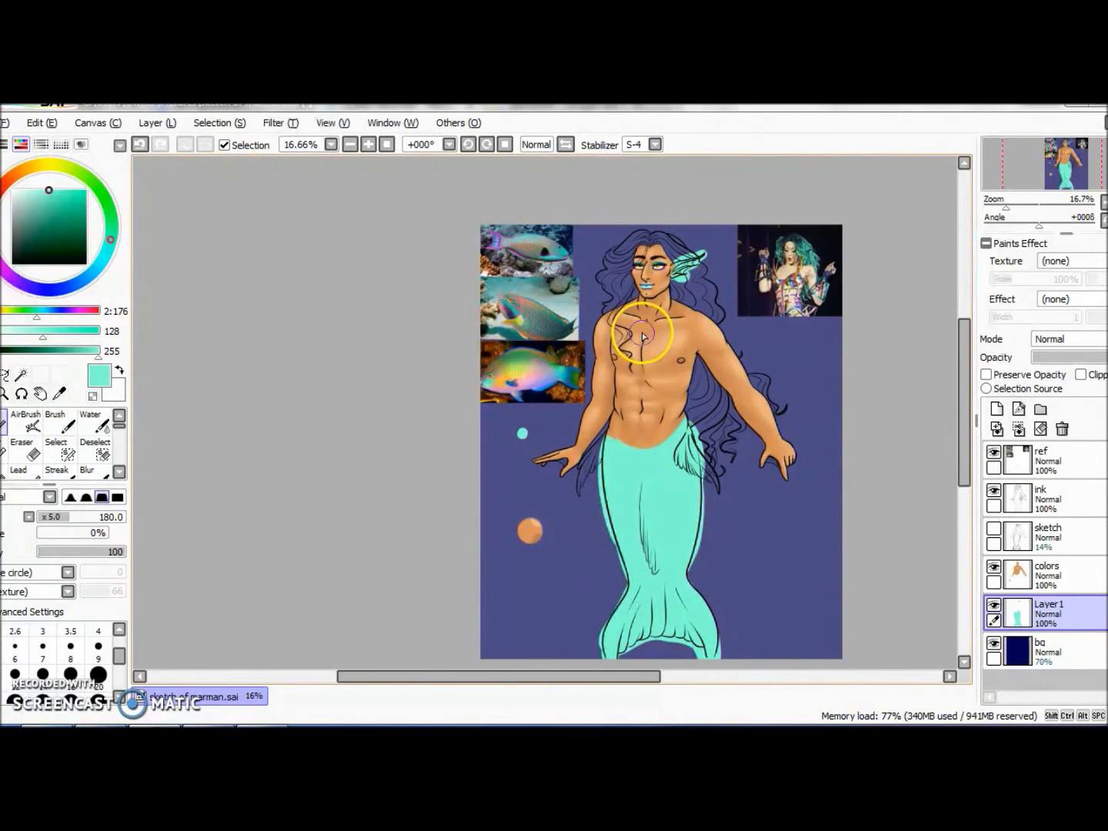
Step: Erase the turquoise spilling past both sides of the tail with the size 45 Eraser
scroll(642, 336, up, 3)
scroll(642, 336, down, 2)
scroll(539, 537, up, 3)
key(e)
scroll(280, 649, up, 2)
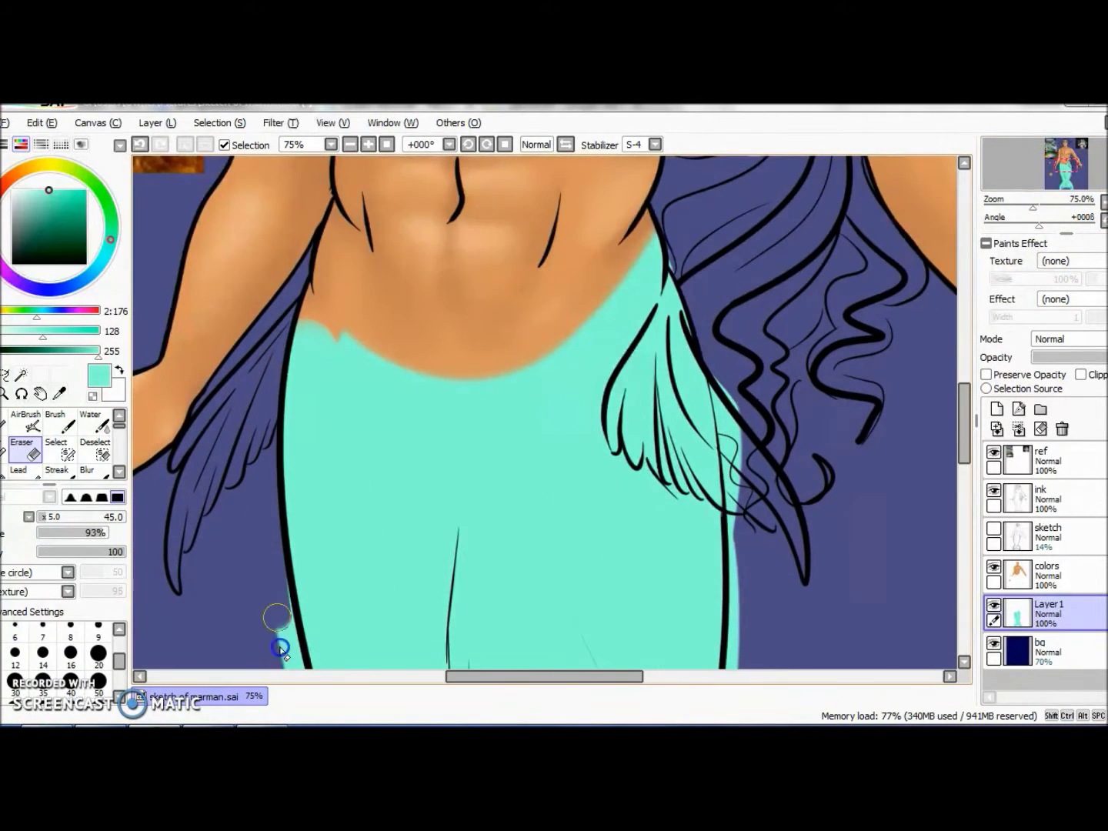
mouse_move(737, 389)
mouse_down()
mouse_move(741, 648)
mouse_move(782, 223)
mouse_up()
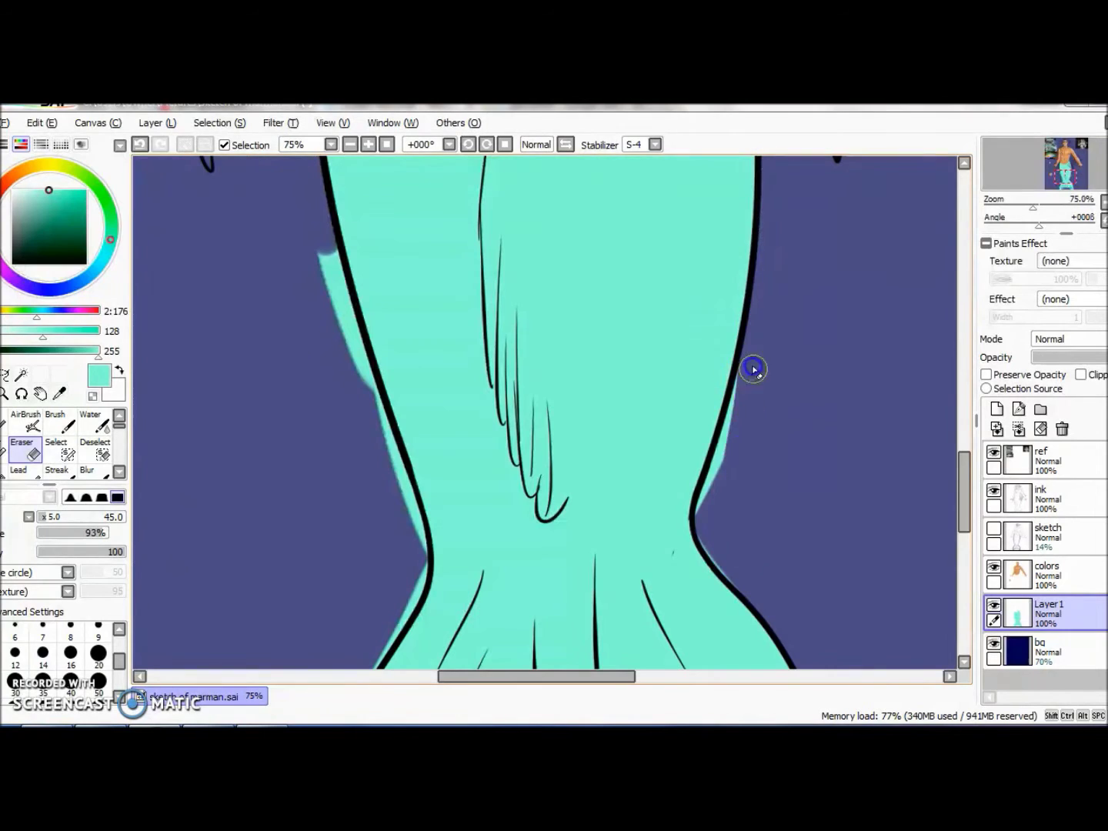
mouse_move(752, 371)
mouse_down()
mouse_move(640, 515)
mouse_move(655, 550)
mouse_up()
mouse_move(327, 258)
mouse_down()
mouse_move(403, 612)
mouse_move(258, 405)
mouse_up()
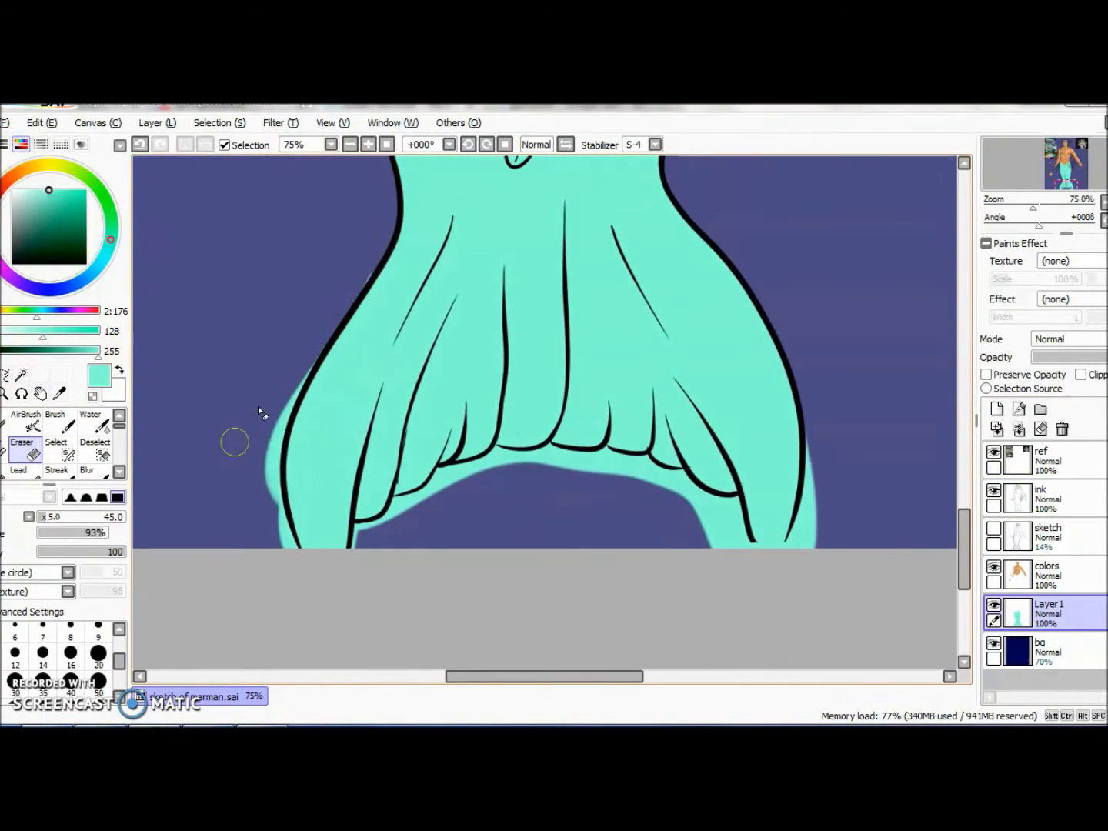
Step: Trim the turquoise along the tail fin's scalloped hem with the size 20 Eraser and fill its gaps with the size 20 Pen
mouse_move(364, 531)
mouse_down()
mouse_move(371, 447)
mouse_move(405, 520)
mouse_up()
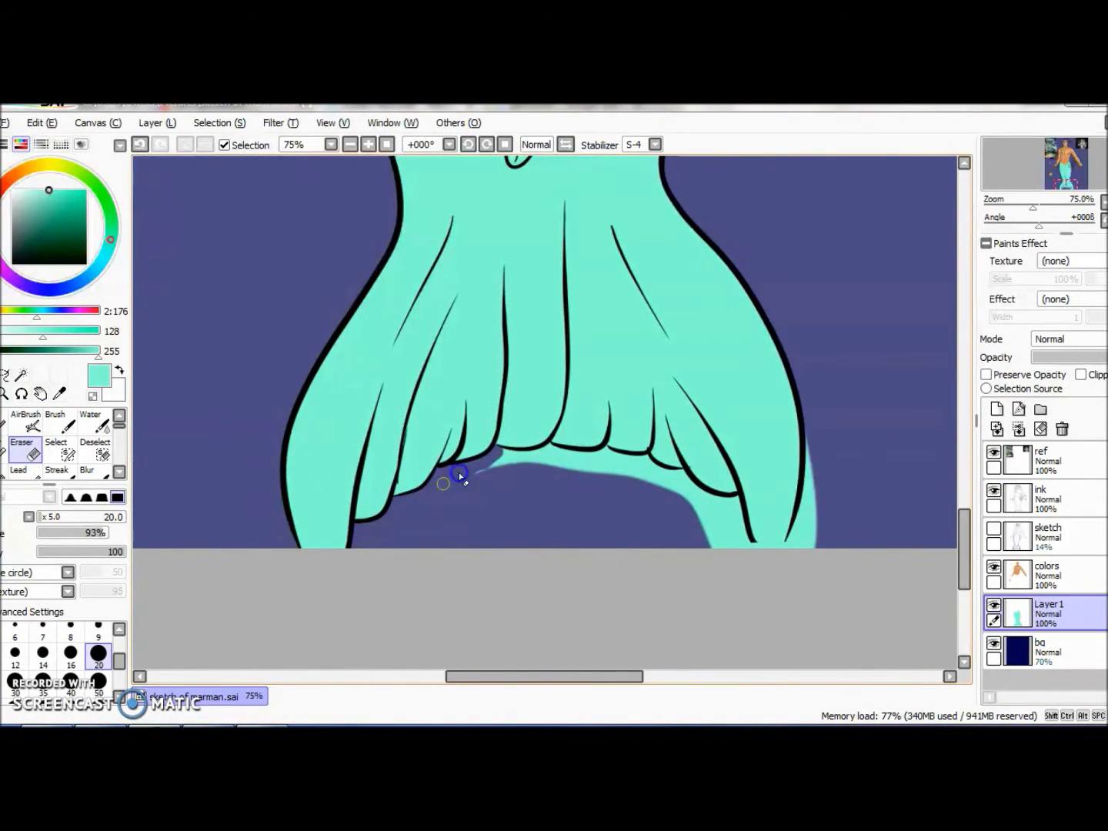
mouse_move(550, 449)
mouse_down()
mouse_move(625, 458)
mouse_move(738, 532)
mouse_move(695, 501)
mouse_up()
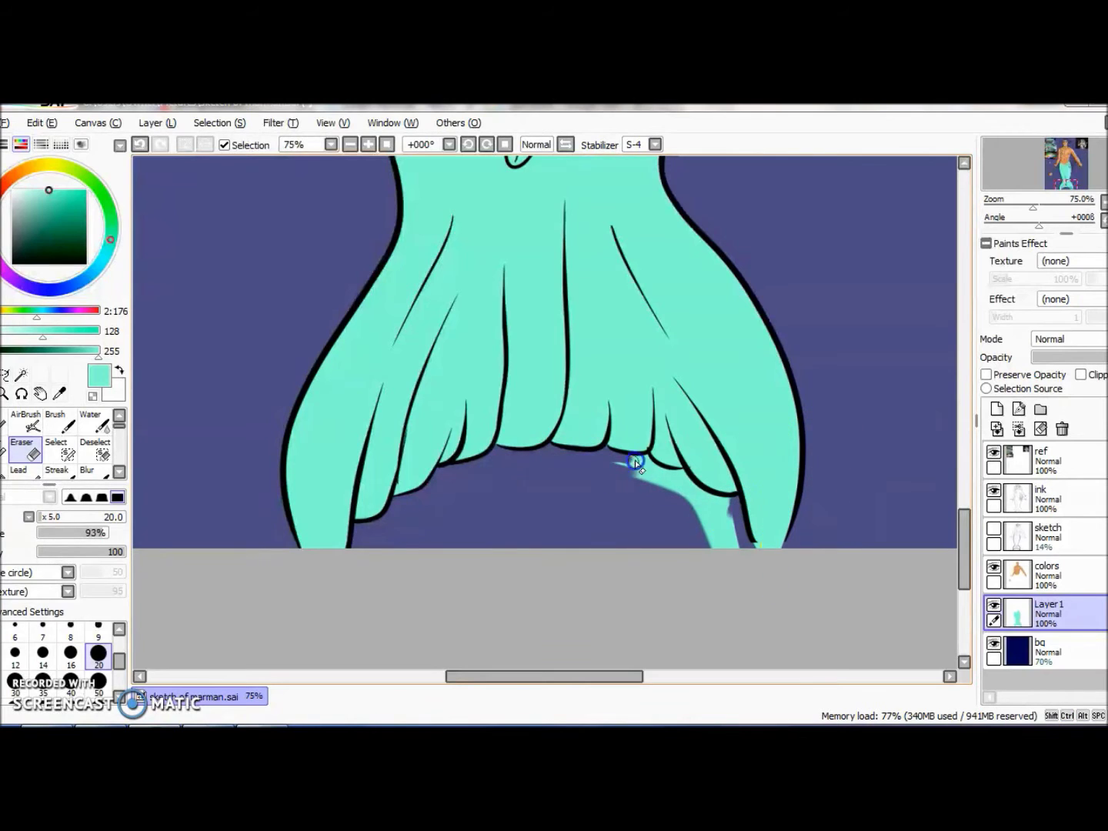
drag(623, 470, 664, 483)
key(n)
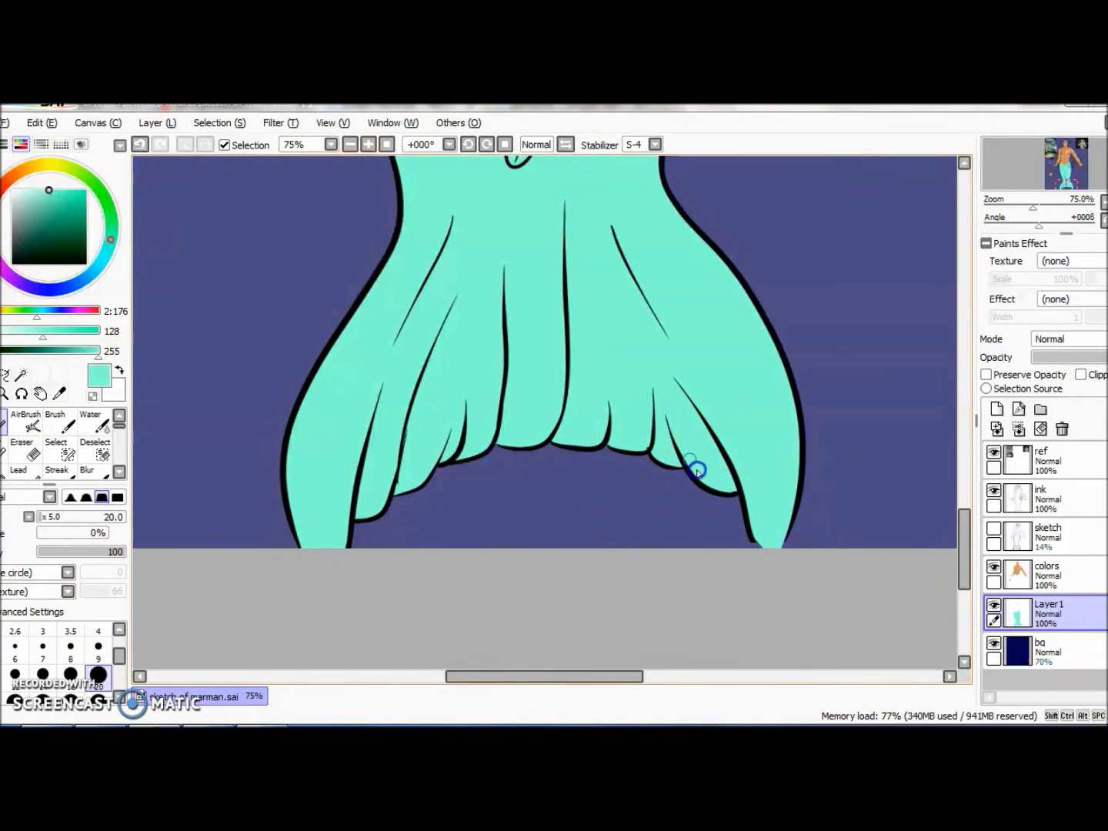
ctrl+shift+click(695, 467)
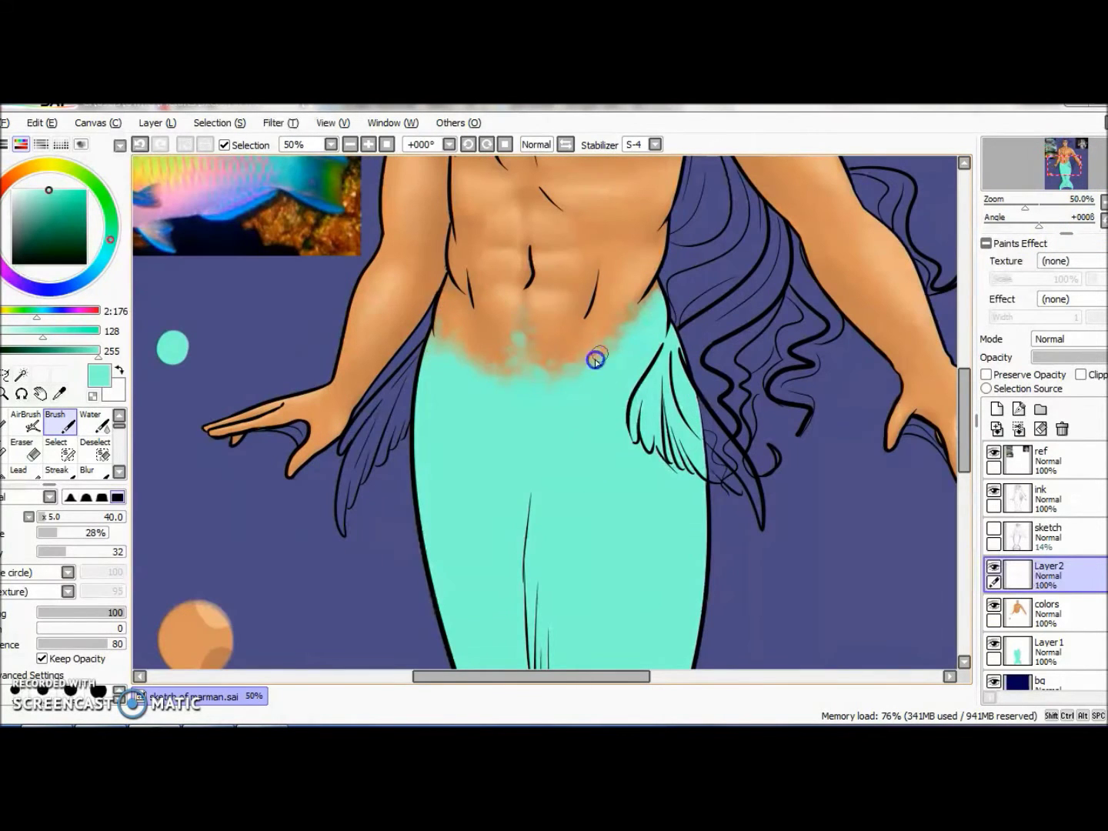
Step: Dab turquoise patches onto the forearms and upper chest on Layer2 with the size 40 Brush, erasing spill at size 20
drag(907, 295, 797, 323)
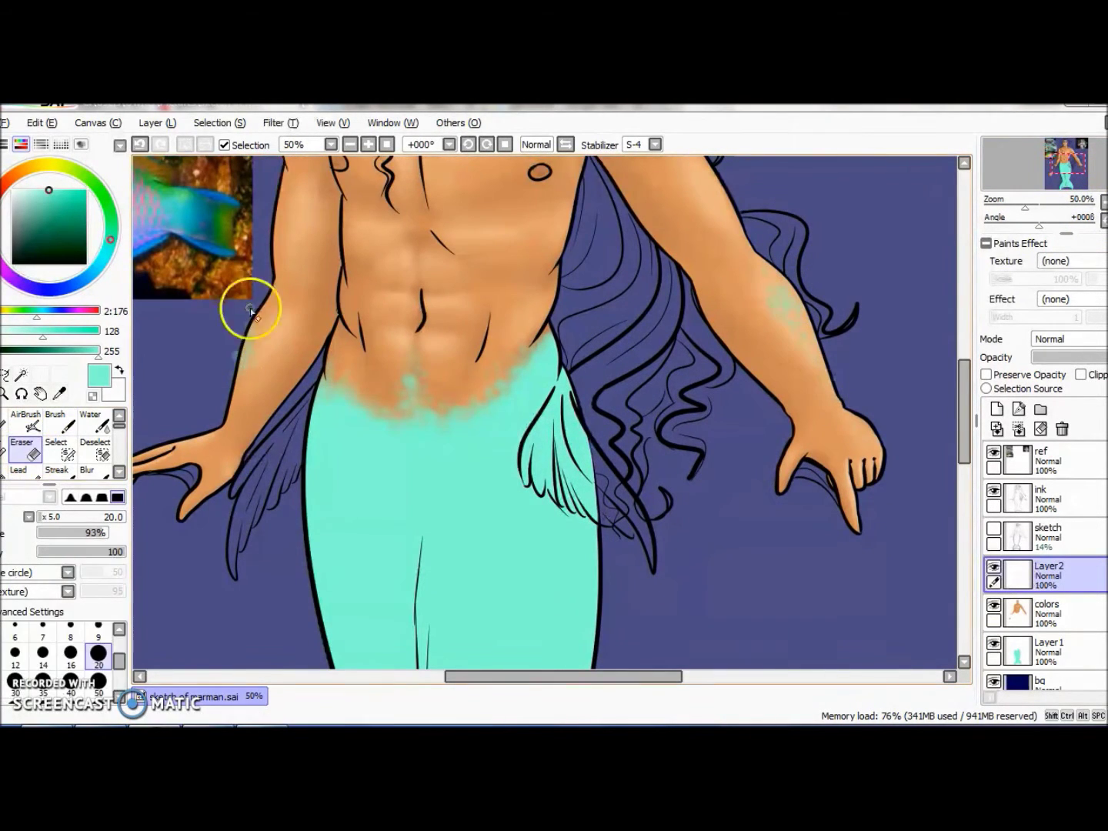
drag(358, 156, 402, 307)
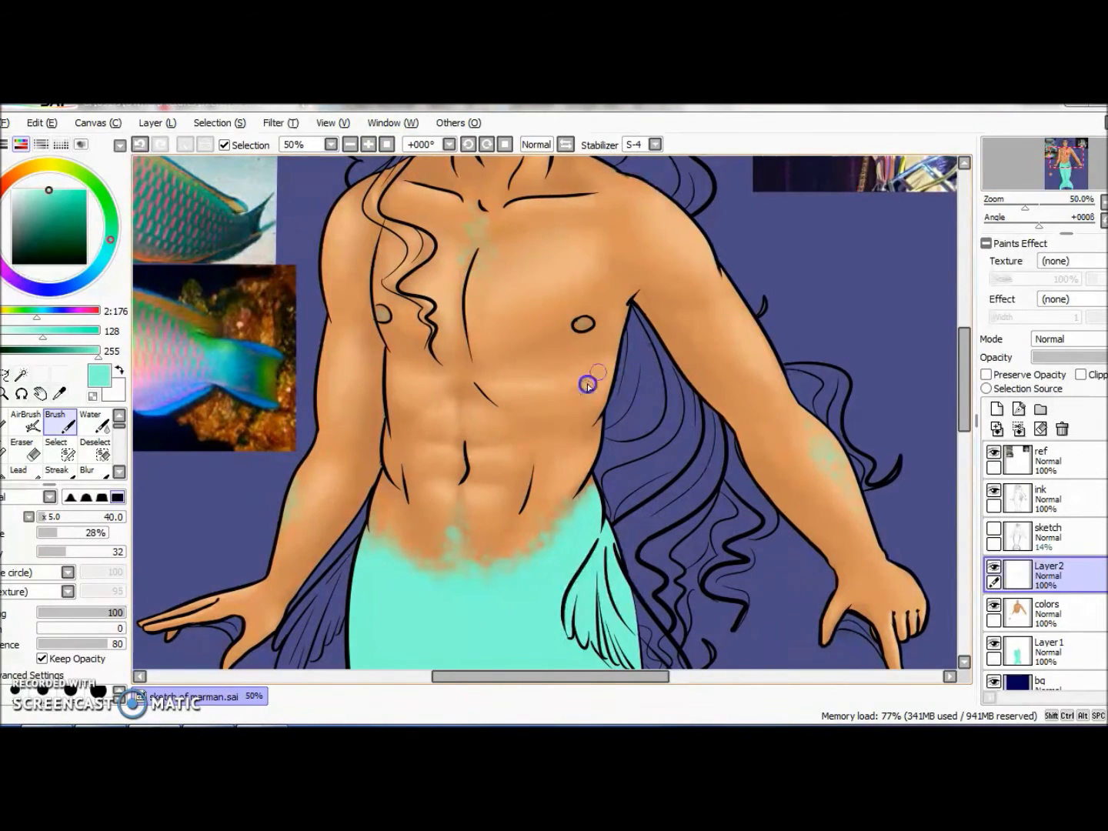
scroll(555, 317, up, 5)
key(ctrl+minus)
key(ctrl+minus)
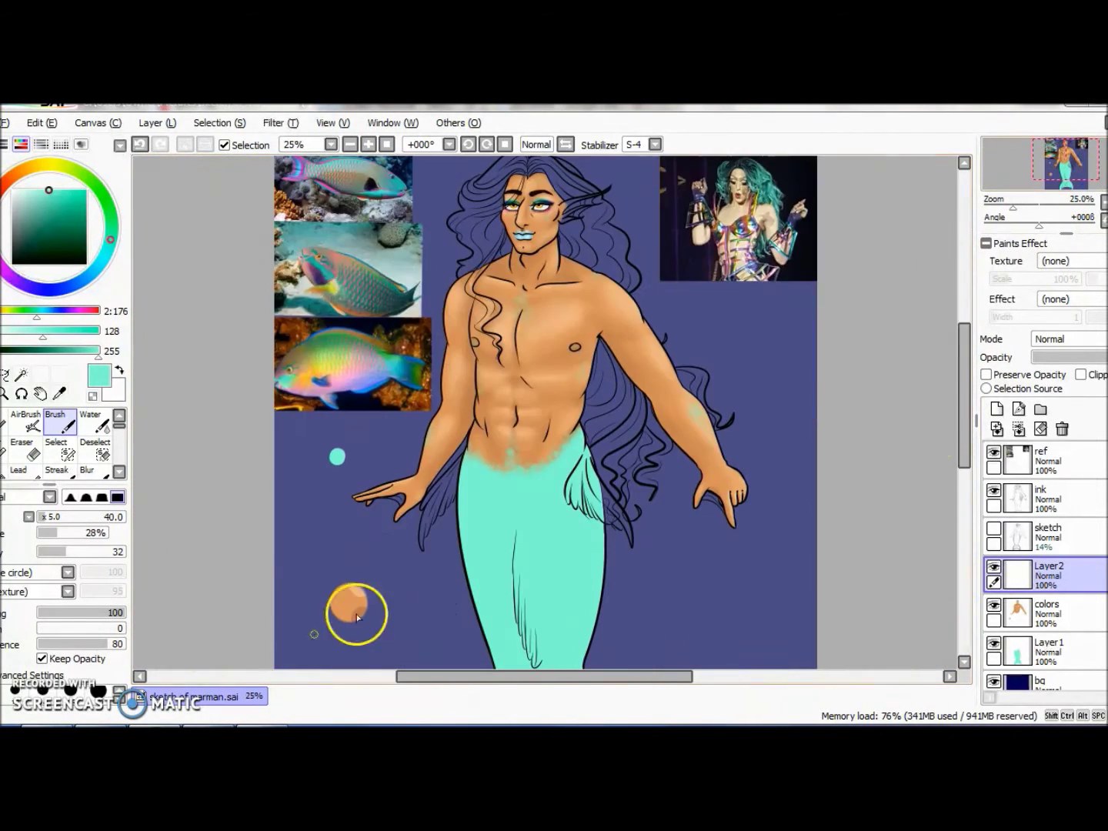
Step: Shade the tail's sides and fin with teal on a clipped layer using the size 105 Brush, blending it with the size 170 Blur
click(1017, 428)
key(ctrl+z)
key(b)
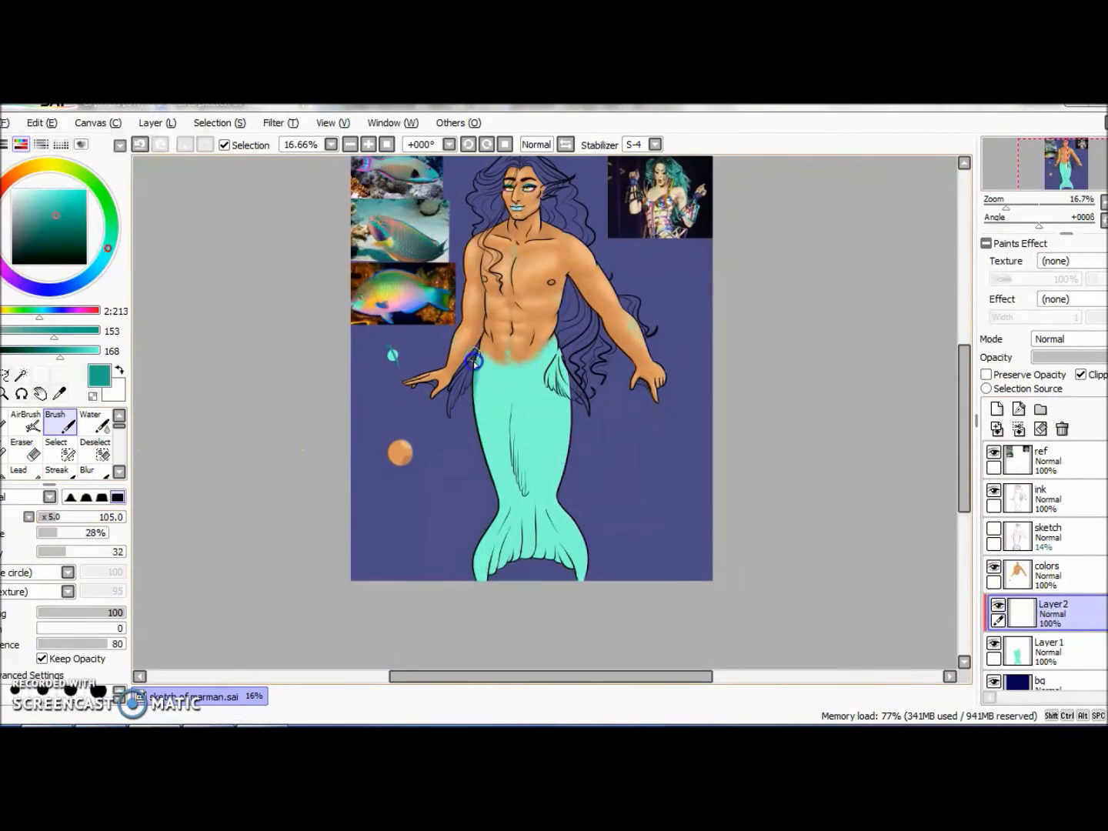
key(r)
drag(504, 556, 569, 502)
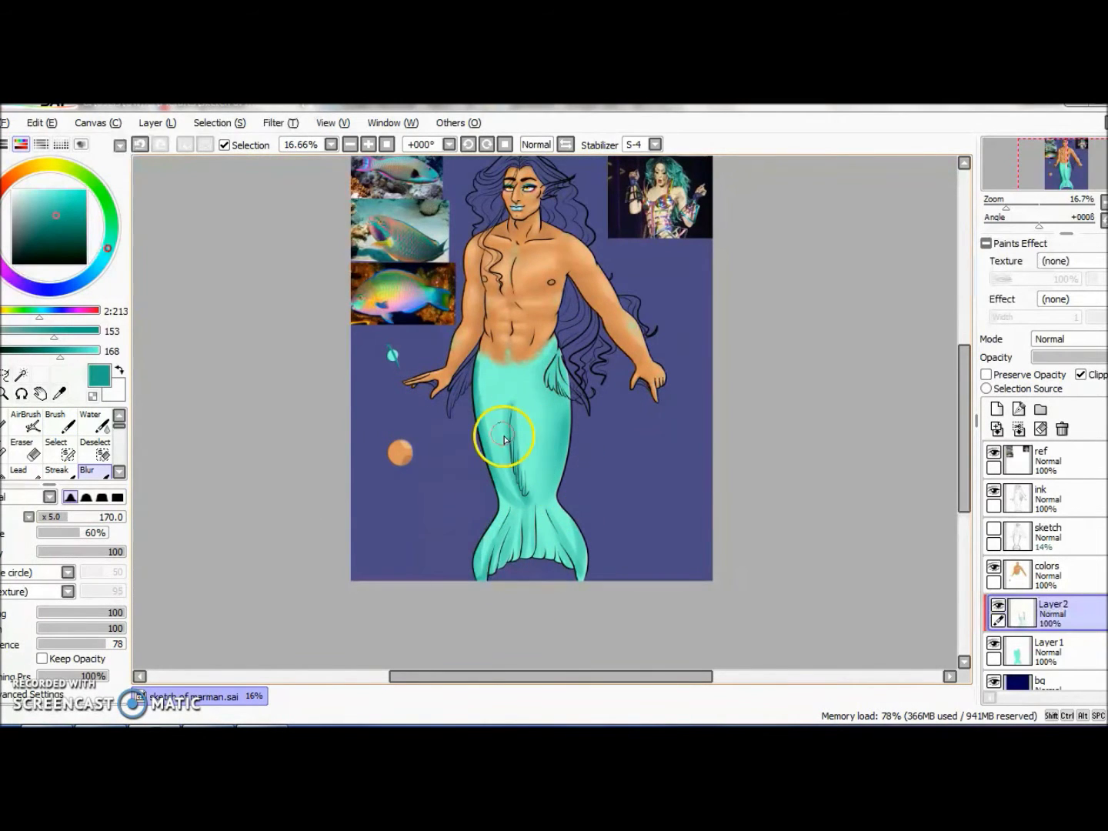
click(1014, 573)
key(b)
key(ctrl+plus)
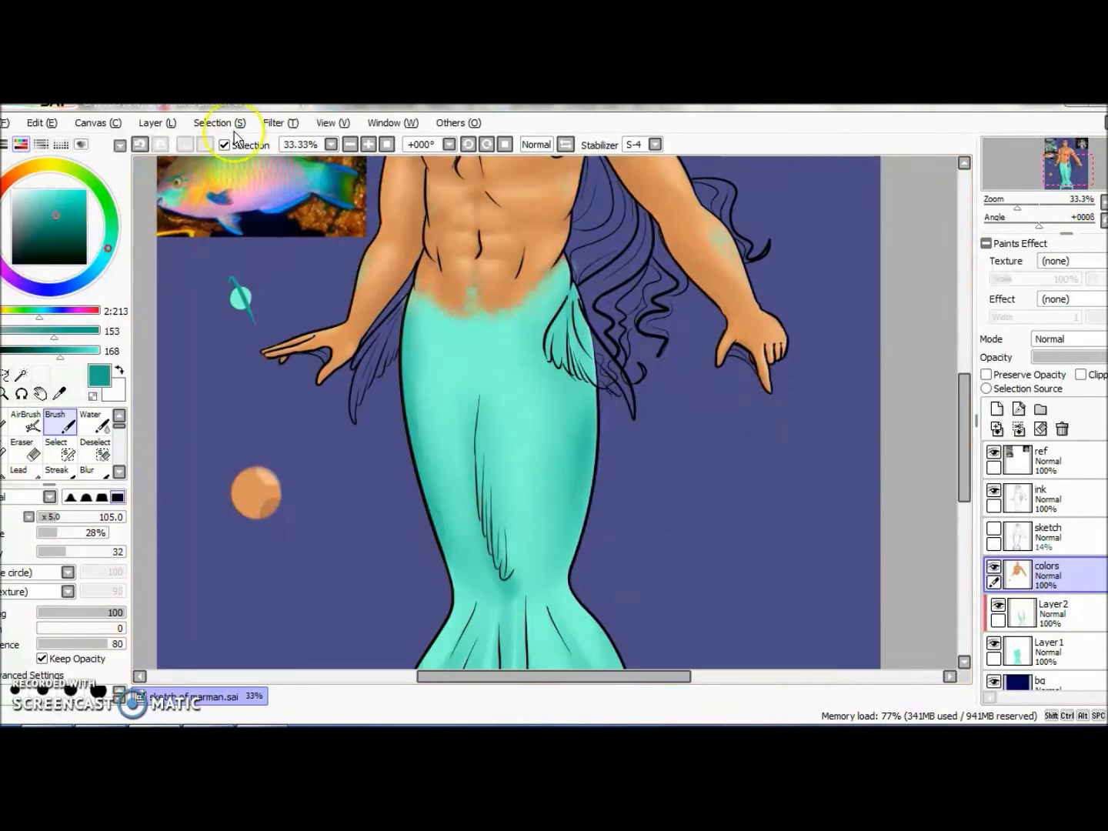
click(996, 408)
key(ctrl+z)
key(ctrl+minus)
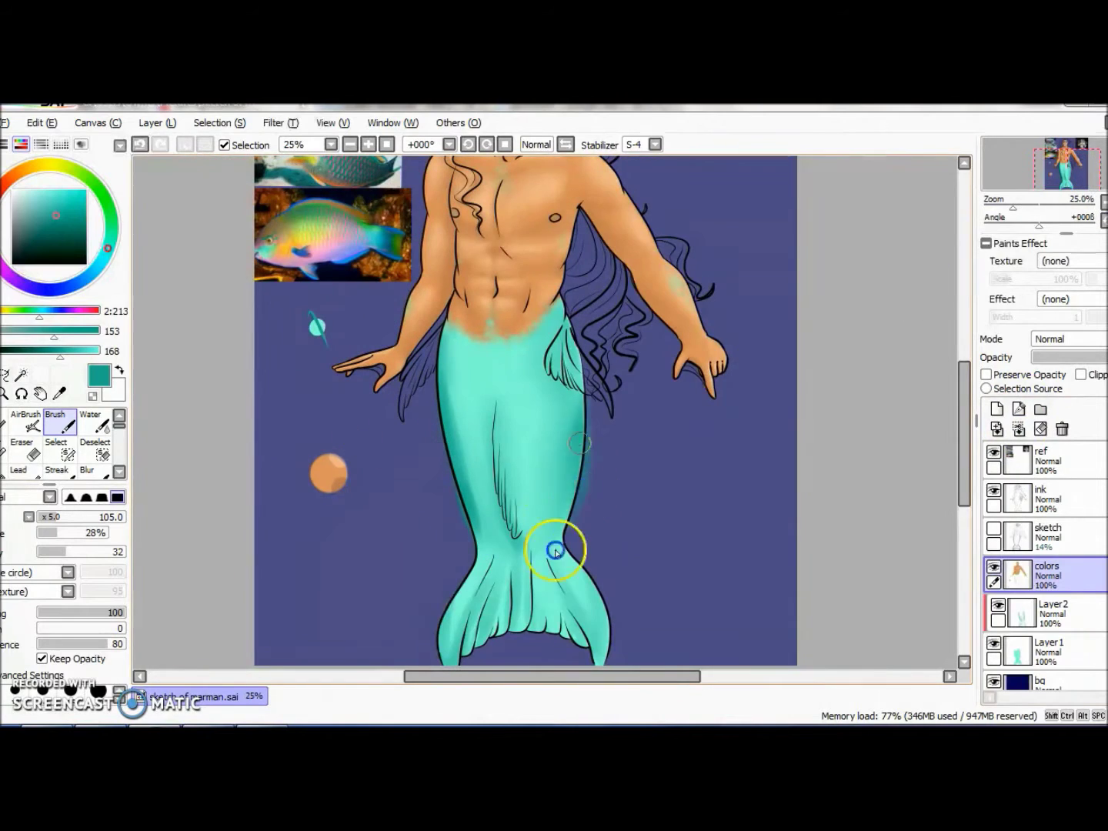
key(ctrl+z)
key(ctrl+z)
key(ctrl+z)
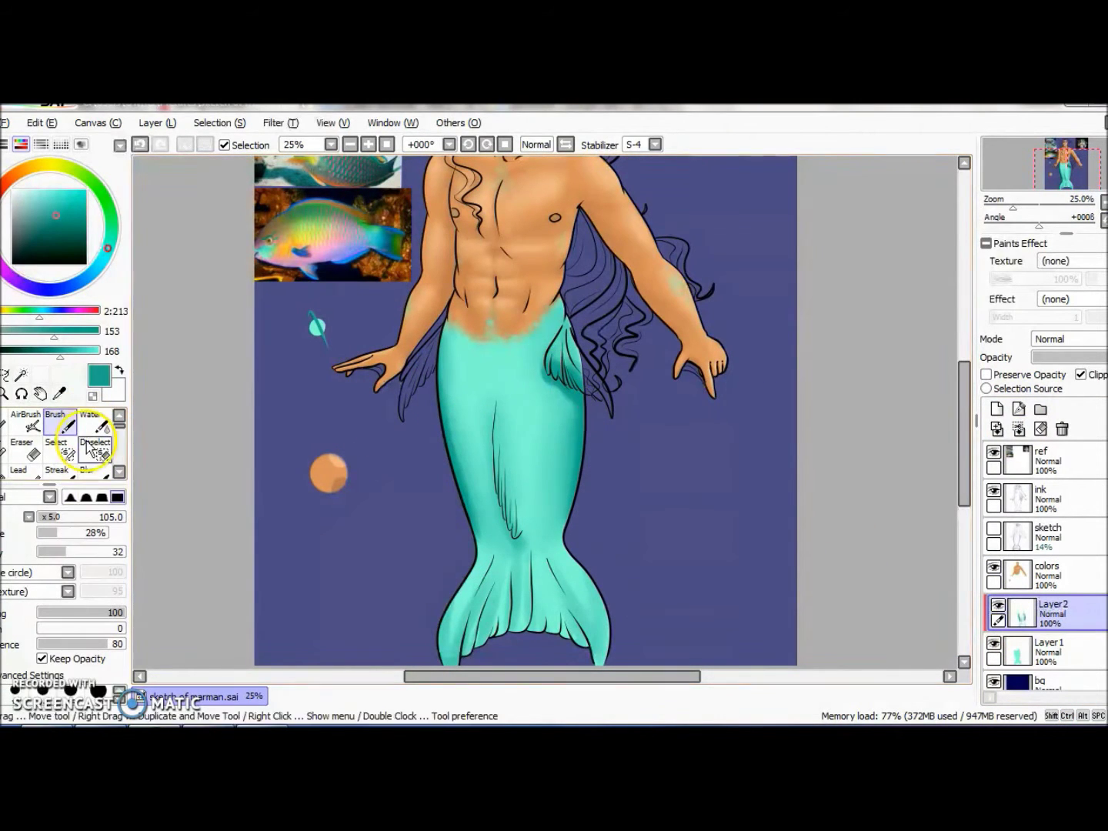
Step: Blend the deeper teal tail shading with the size 170 Blur and dab dark teal scale spots on the lower tail with the size 40 Brush
key(g)
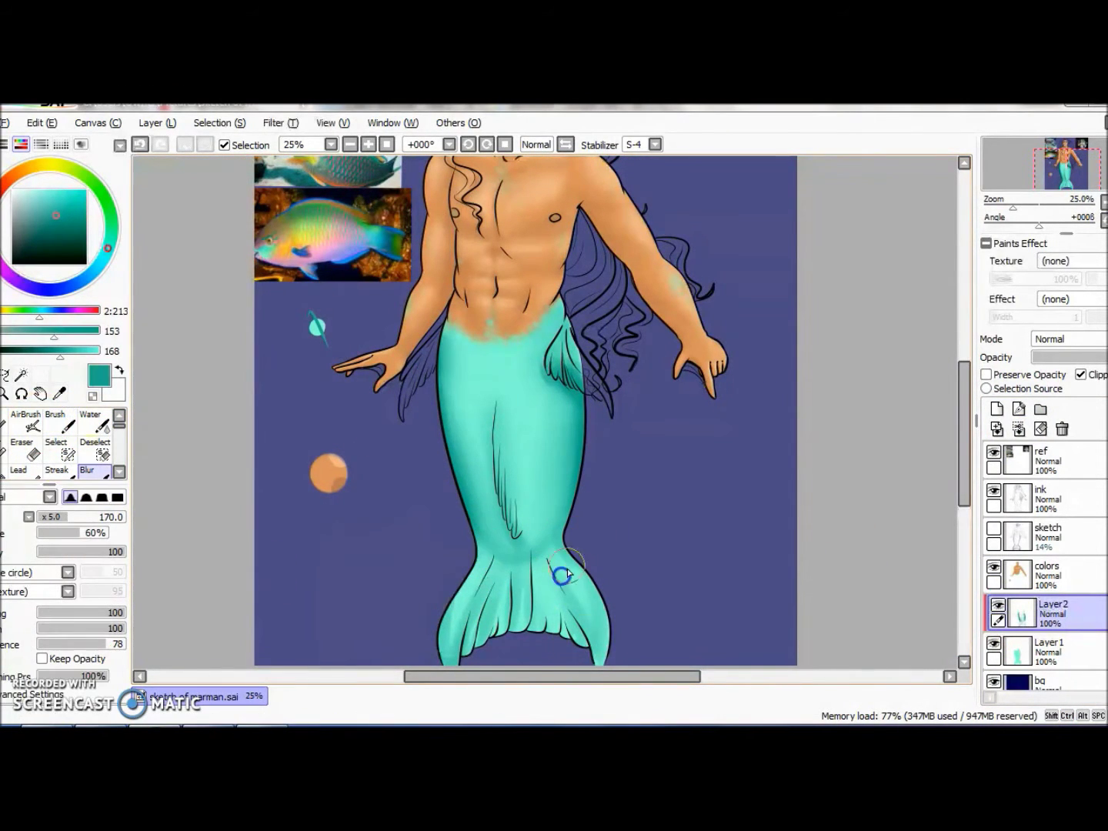
key(ctrl+minus)
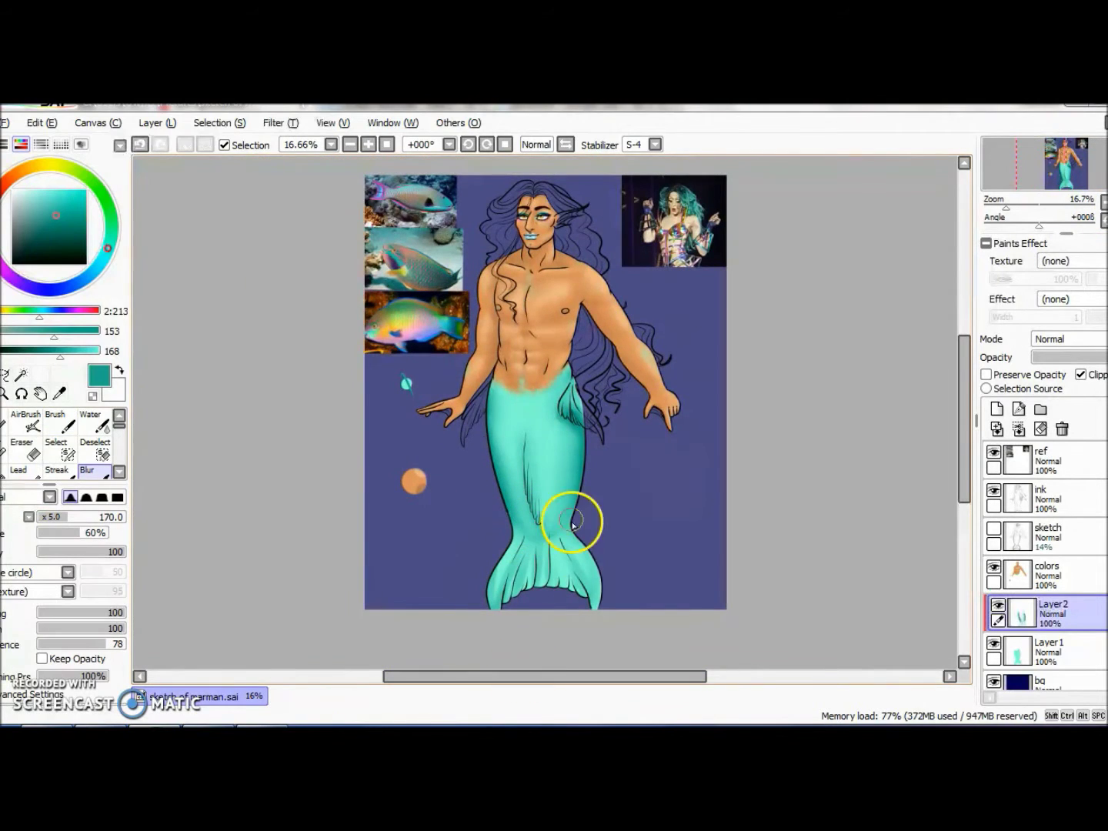
key(b)
key(ctrl+plus)
key(ctrl+plus)
key(ctrl+plus)
key(ctrl+plus)
key(ctrl+plus)
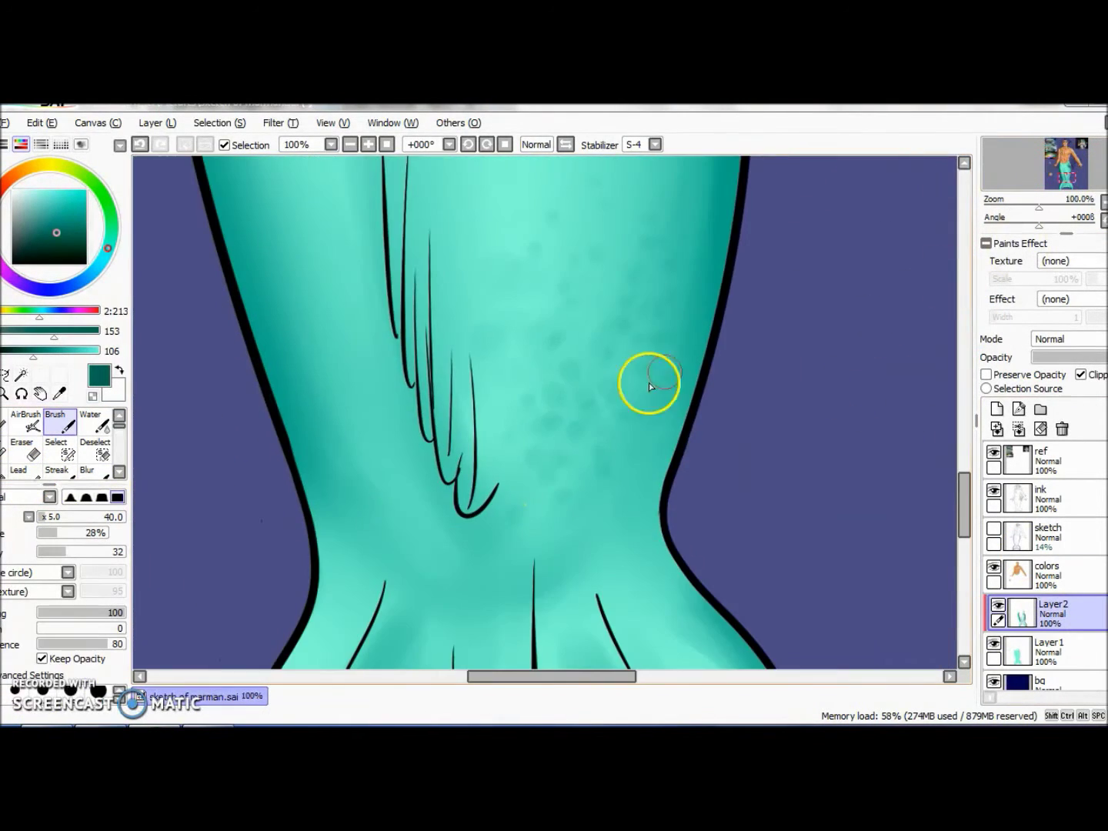
Step: Continue the dark teal scale spots up the tail to the hip and merge the shading layer into Layer1
scroll(953, 281, up, 5)
key(ctrl+minus)
key(ctrl+minus)
key(ctrl+minus)
key(ctrl+minus)
click(250, 542)
mouse_move(1065, 155)
mouse_down()
mouse_move(1068, 184)
mouse_move(1085, 154)
mouse_up()
click(959, 482)
Step: Fill and blend the gaps at the tail fin's lower tips with teal on Layer1, undoing the stray stroke made on the ink layer
key(n)
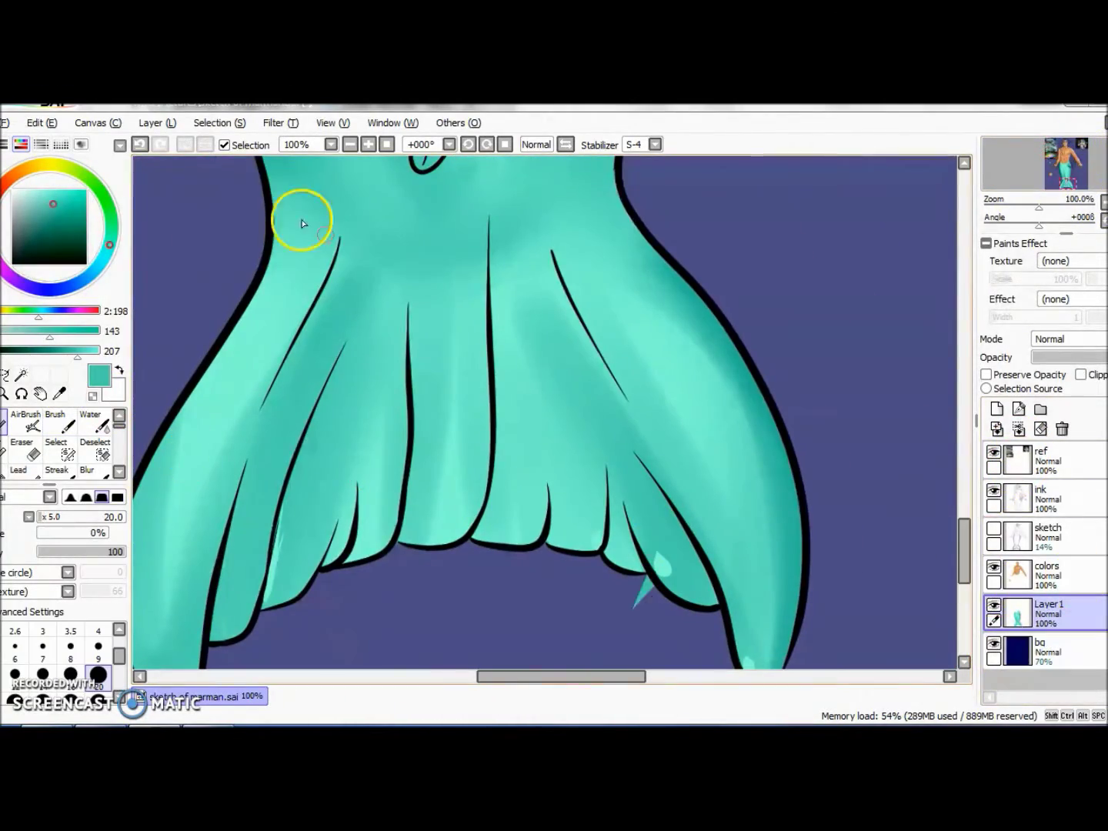
ctrl+click(703, 577)
ctrl+click(669, 586)
key(b)
drag(668, 587, 717, 495)
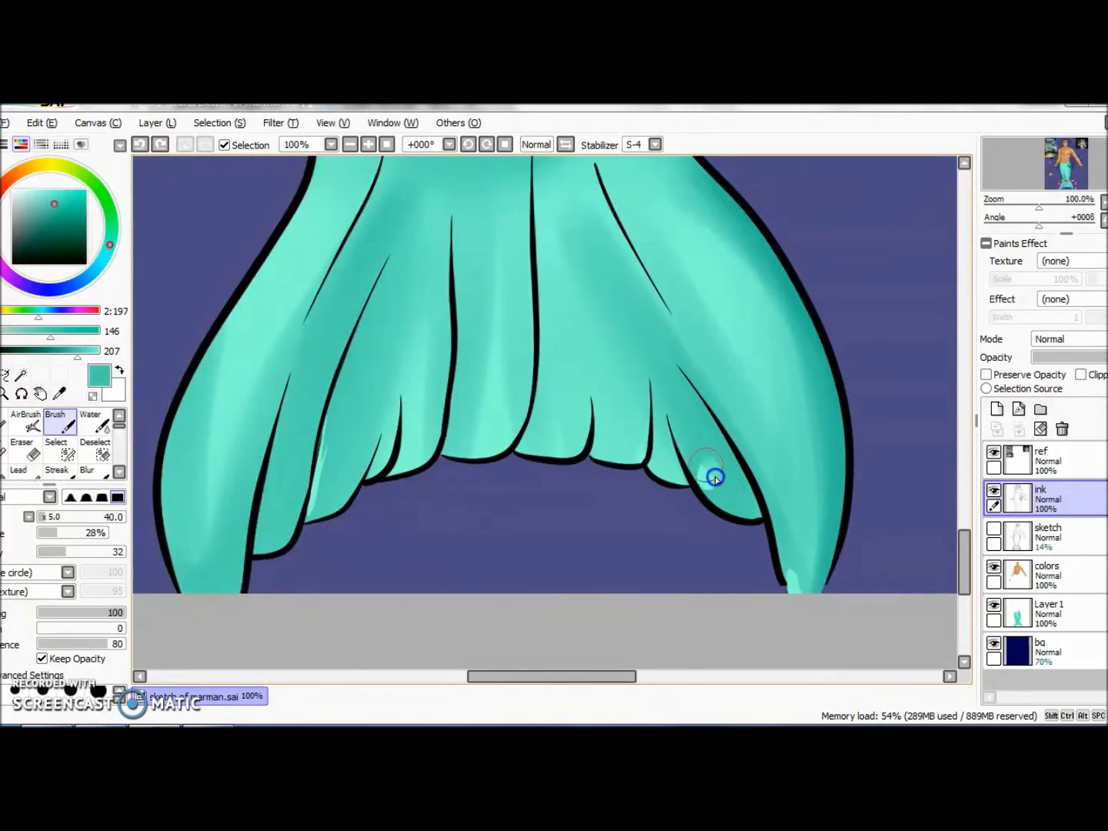
click(137, 145)
ctrl+click(805, 596)
key(ctrl+minus)
key(ctrl+plus)
key(ctrl+plus)
click(86, 469)
drag(42, 516, 53, 516)
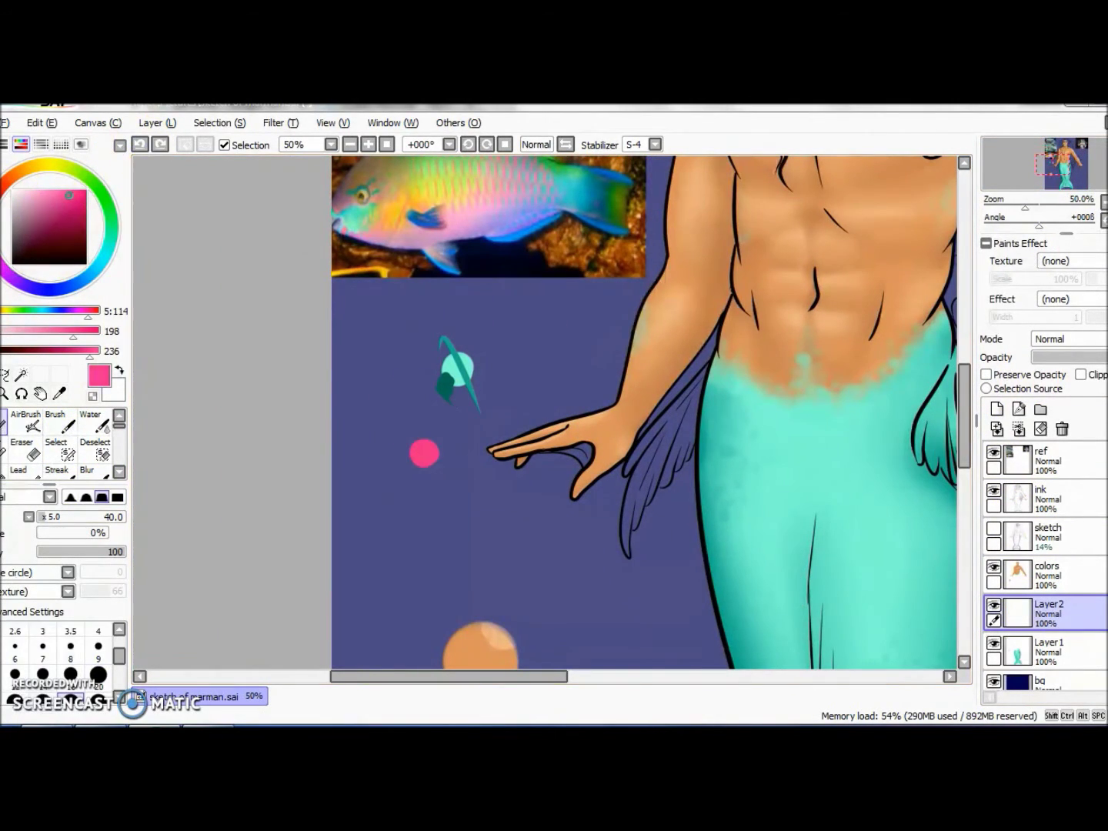
Step: Adjust the hot pink on a new layer with the size 40 Pen and dab its swatch beneath the teal one
alt+click(454, 477)
key(e)
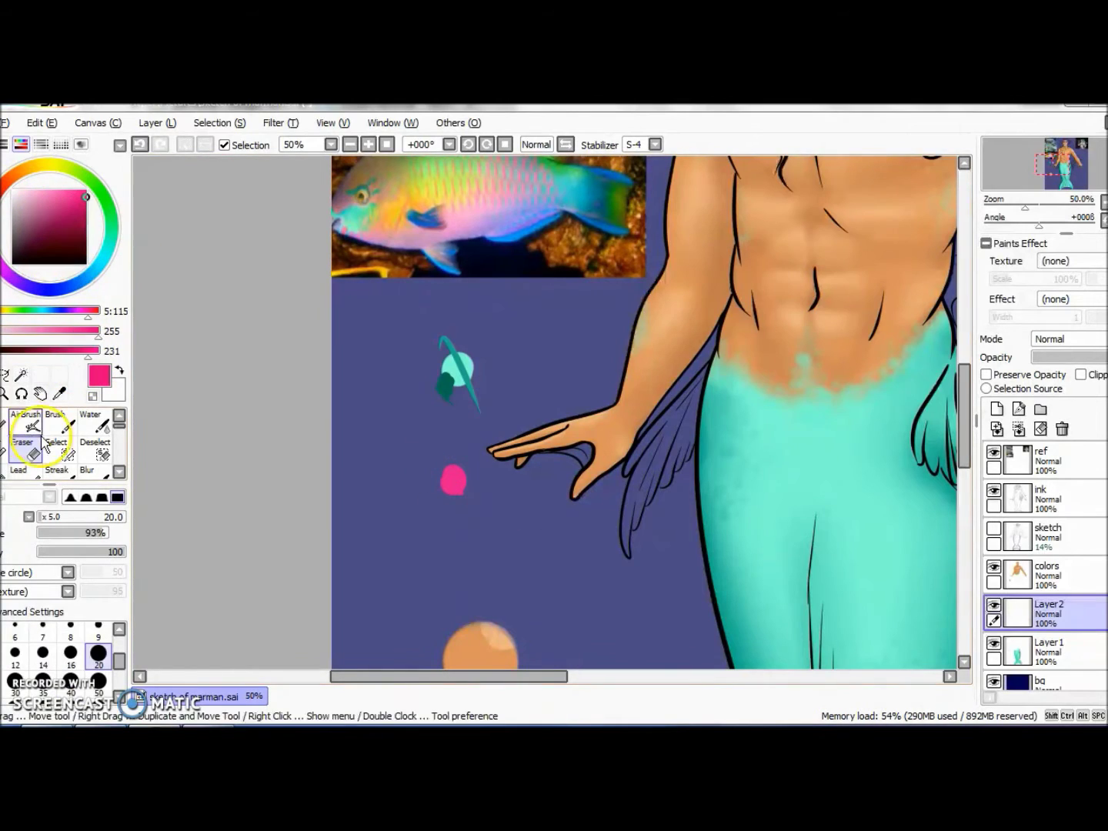
key(n)
key(ctrl+z)
click(142, 146)
Step: Paint hot pink stripes along the tail fin's edges and hem on Layer2, and move the reference photos down beside the tail
scroll(465, 549, up, 2)
scroll(444, 544, down, 3)
drag(446, 545, 516, 489)
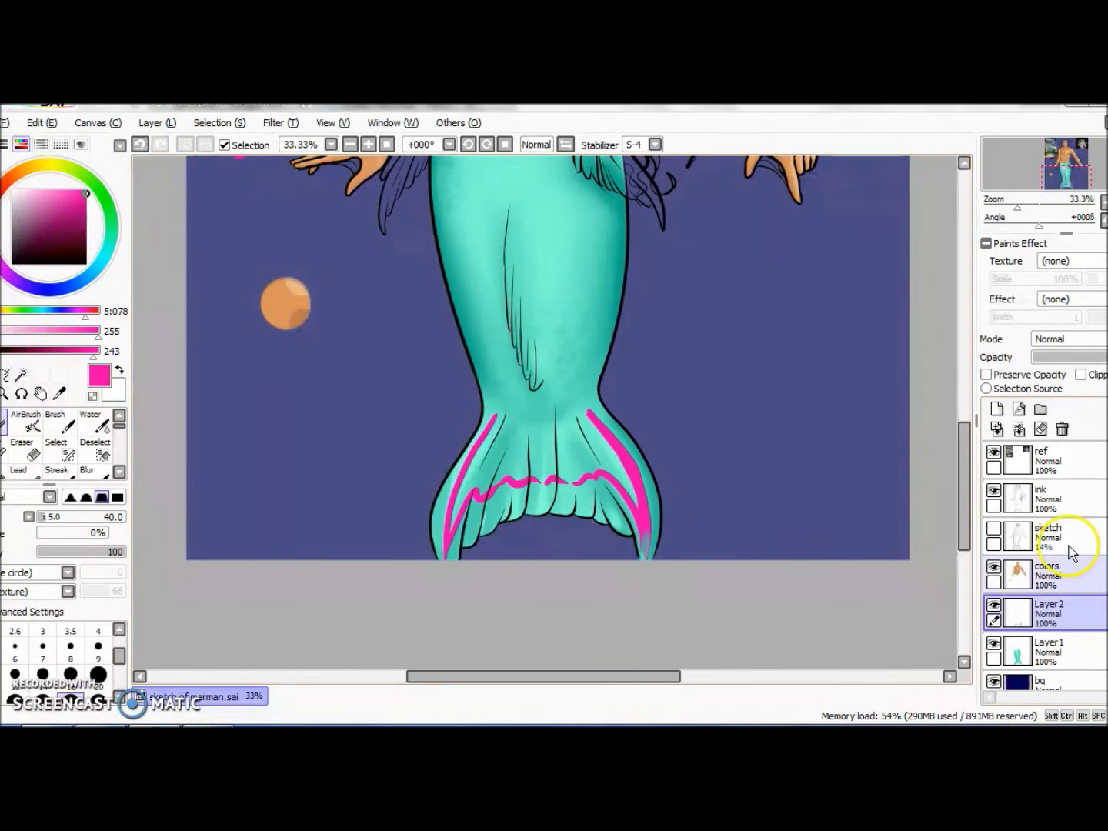
click(1046, 460)
click(1048, 612)
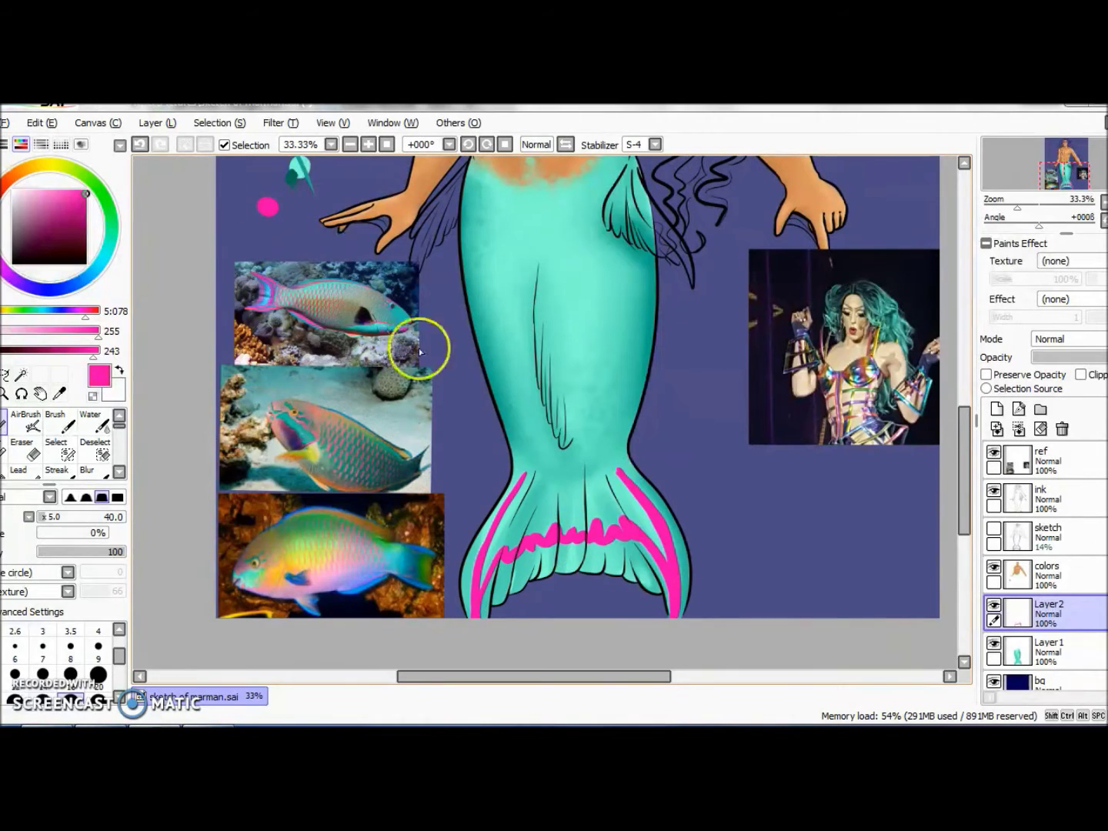
Step: Paint a hot pink stripe down the tail's left side on Layer3 with the size 40 Pen and taper its upper end with the Eraser
click(160, 145)
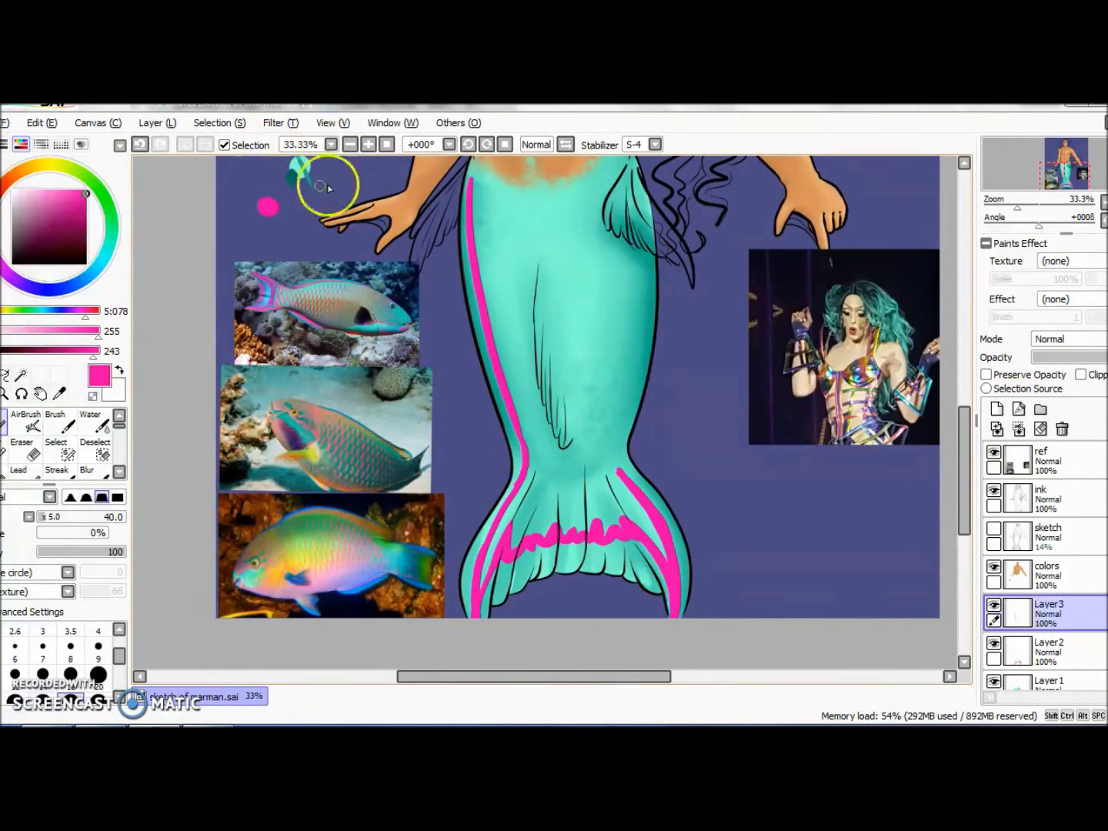
key(e)
key(n)
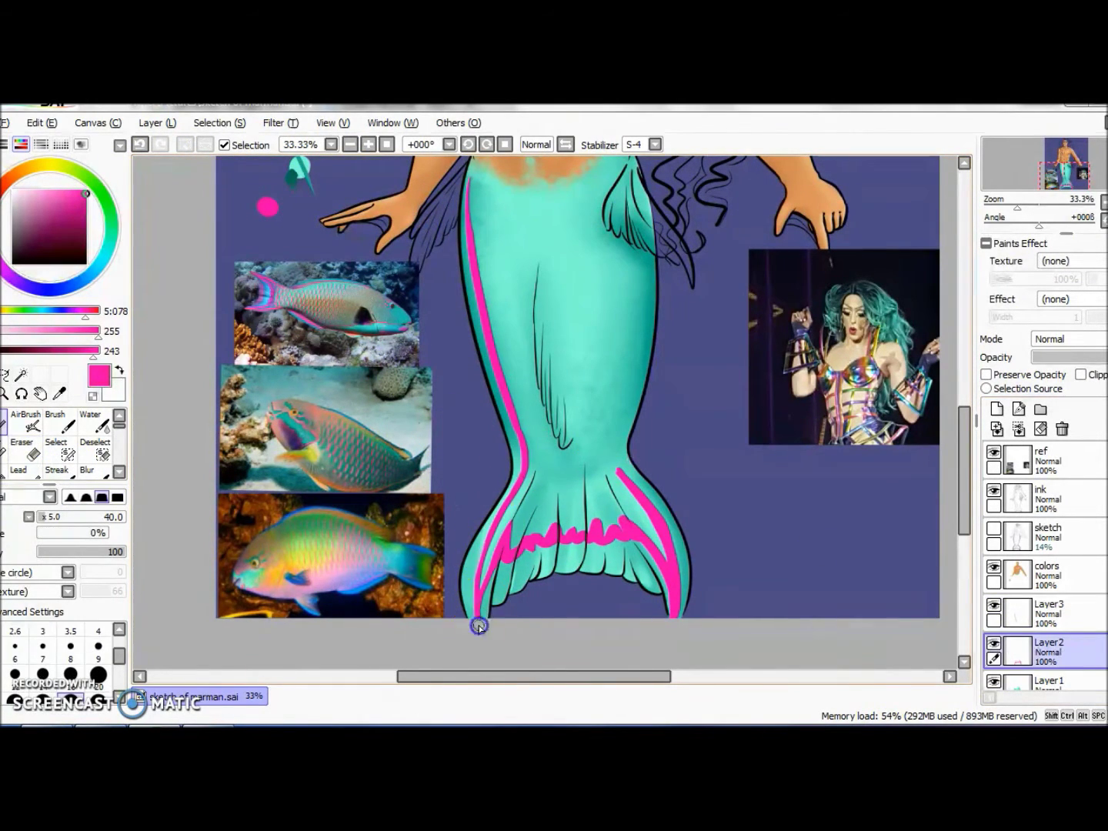
key(ctrl+y)
Step: Paint a hot pink stripe down the tail's right side on Layer3 with the size 40 Pen and refine it with the Eraser
drag(625, 470, 651, 516)
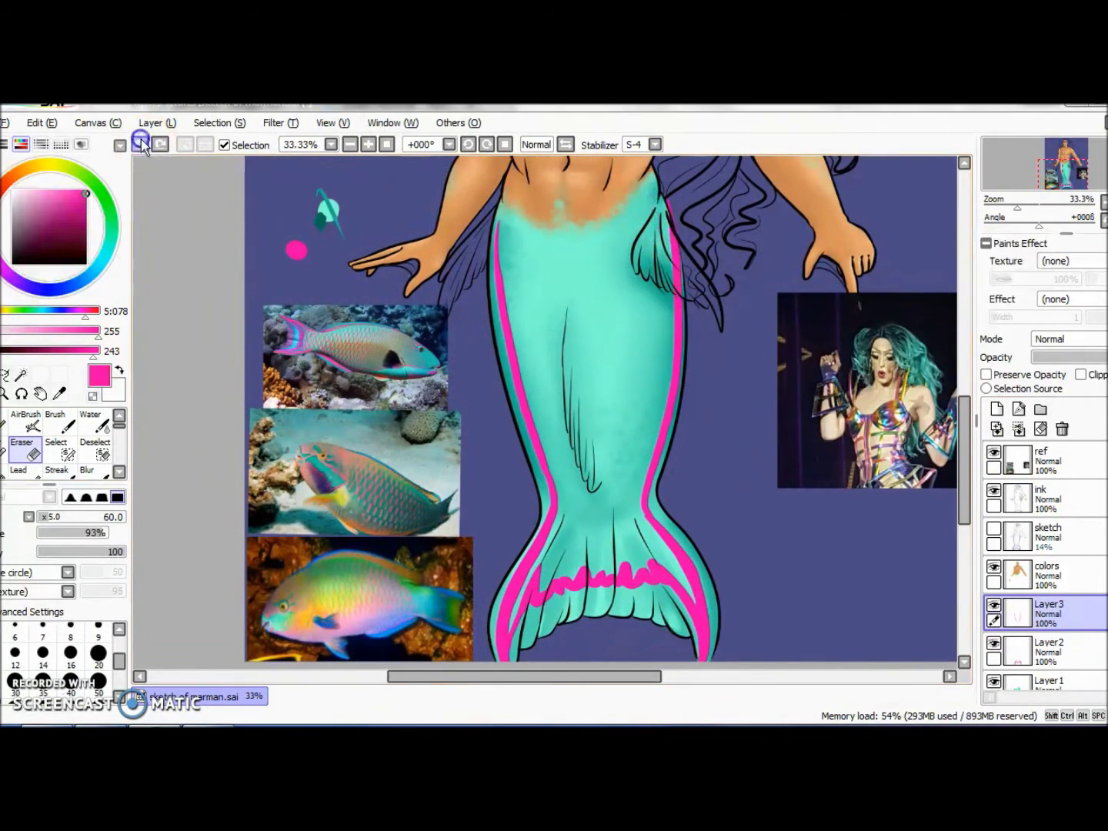
key(ctrl+z)
mouse_move(660, 224)
mouse_down()
mouse_move(692, 562)
mouse_move(710, 583)
mouse_up()
key(e)
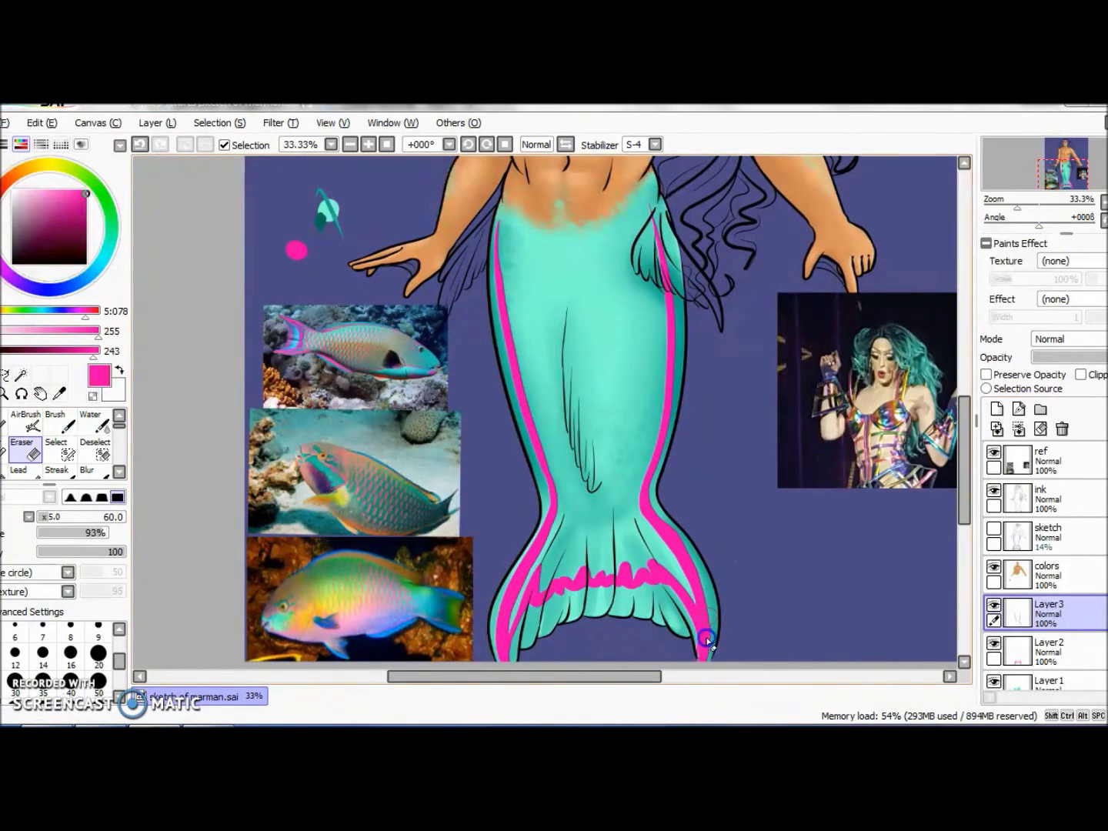
key(n)
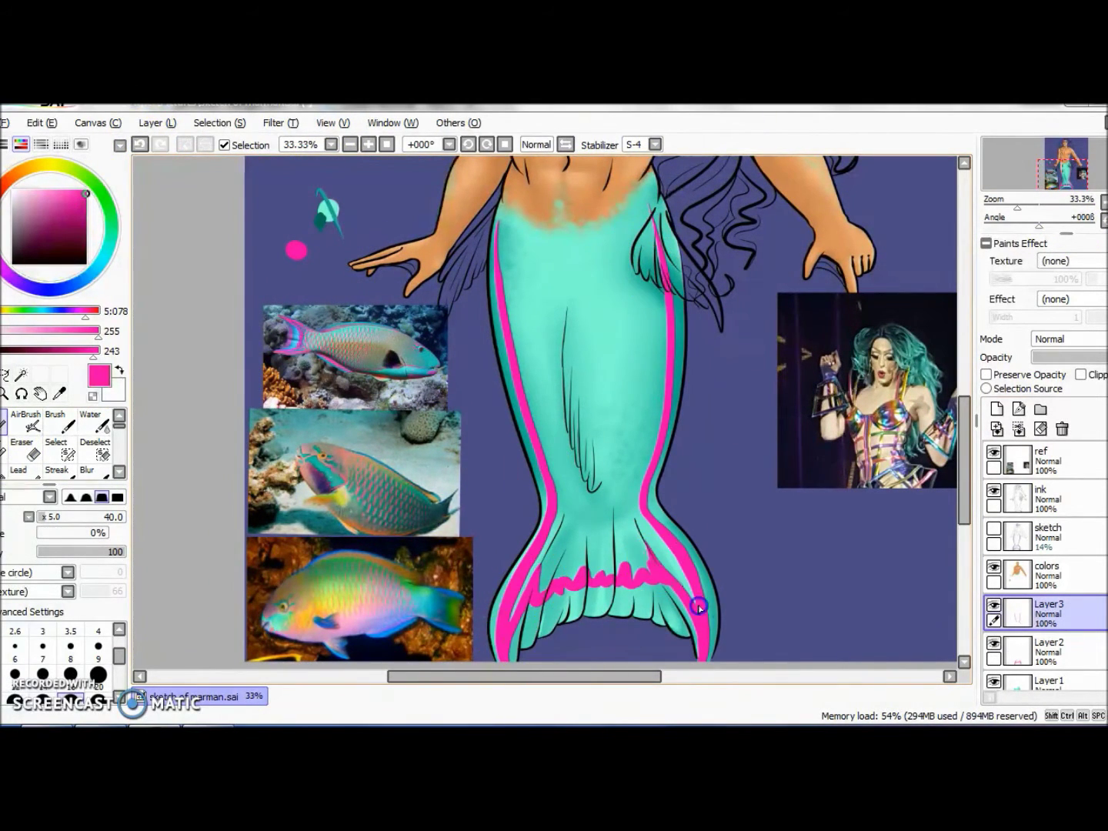
key(e)
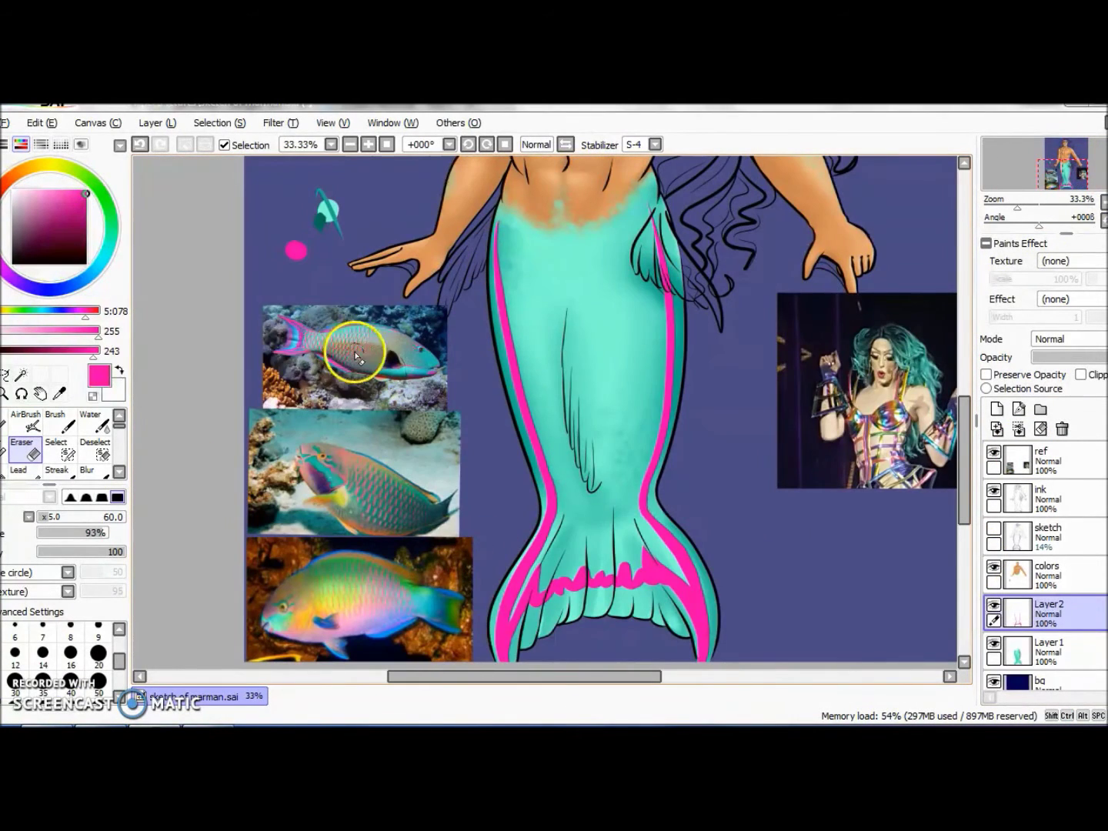
Step: Move a new clipped layer below Layer2 and shade the tail fin's lower hem hot pink with the size 105 Brush
drag(1048, 613, 1049, 655)
click(1081, 374)
key(b)
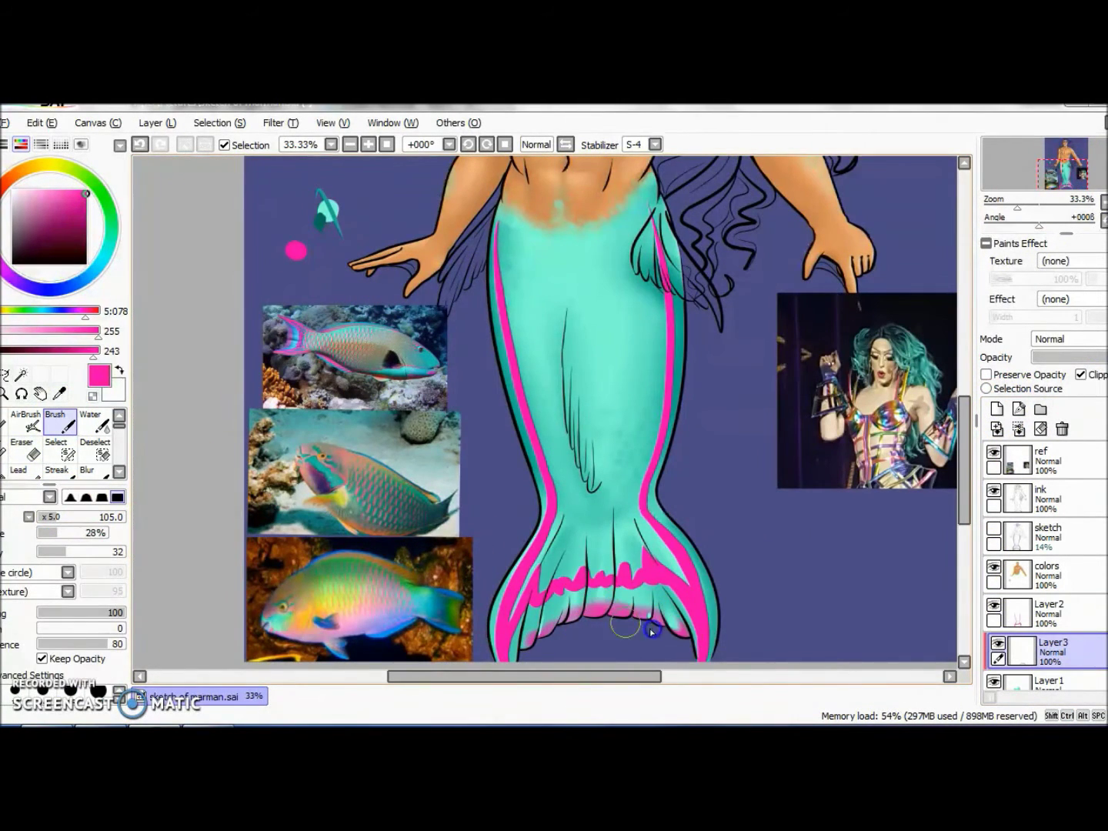
scroll(647, 618, up, 3)
key(ctrl+shift+n)
scroll(615, 427, up, 2)
key(e)
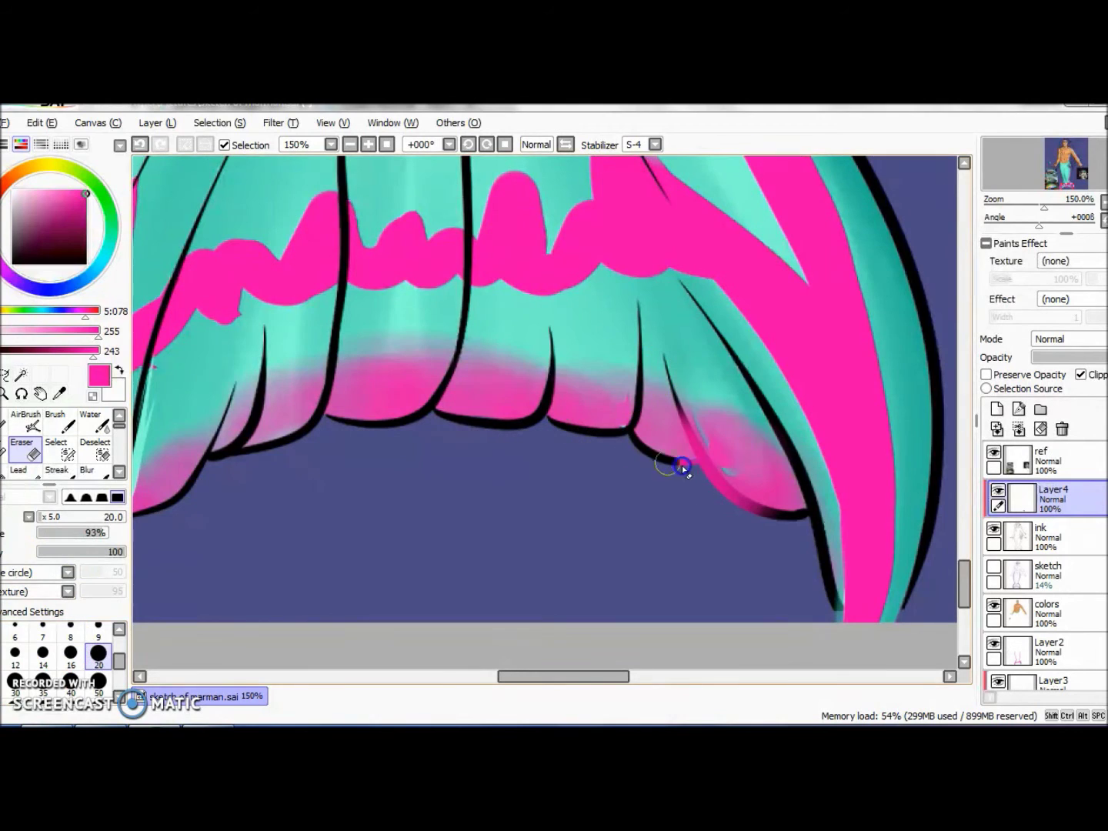
alt+click(222, 211)
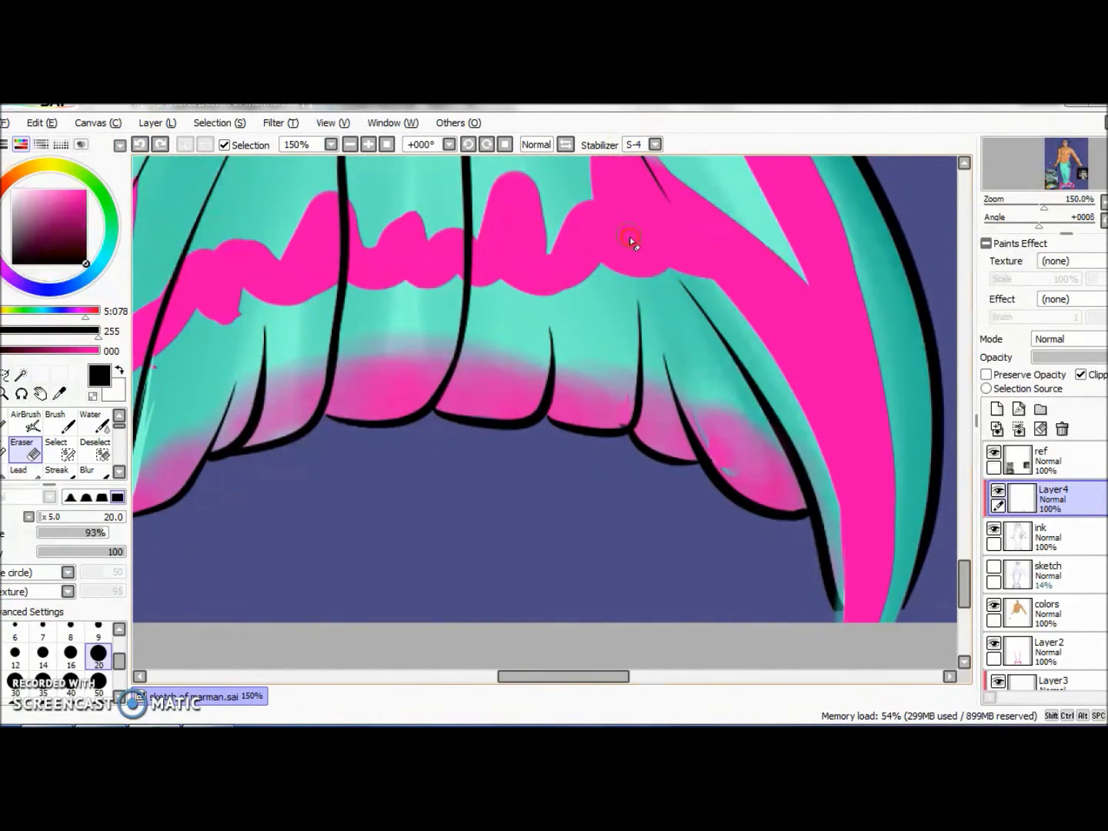
key(b)
click(56, 522)
key(ctrl+z)
key(ctrl+z)
key(ctrl+z)
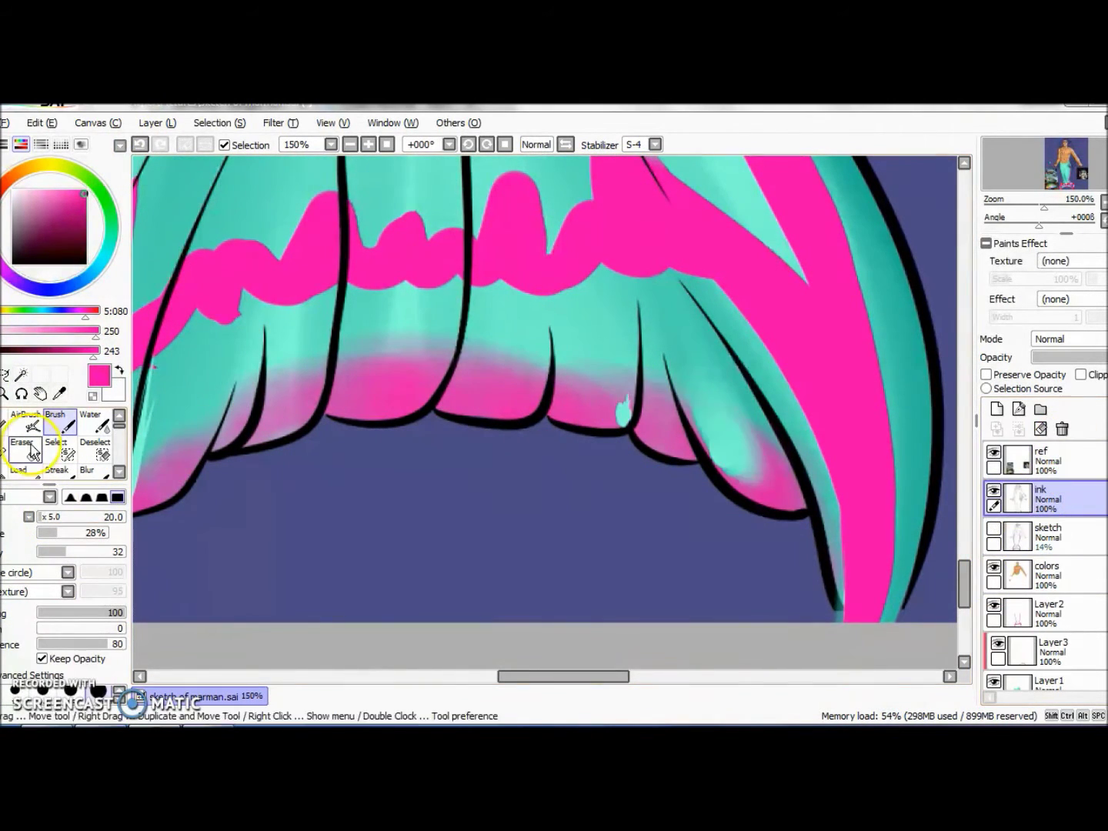
Step: Erase the stray teal patches at the fin's lower hem on the ink and colors layers with the size 20 Eraser
key(e)
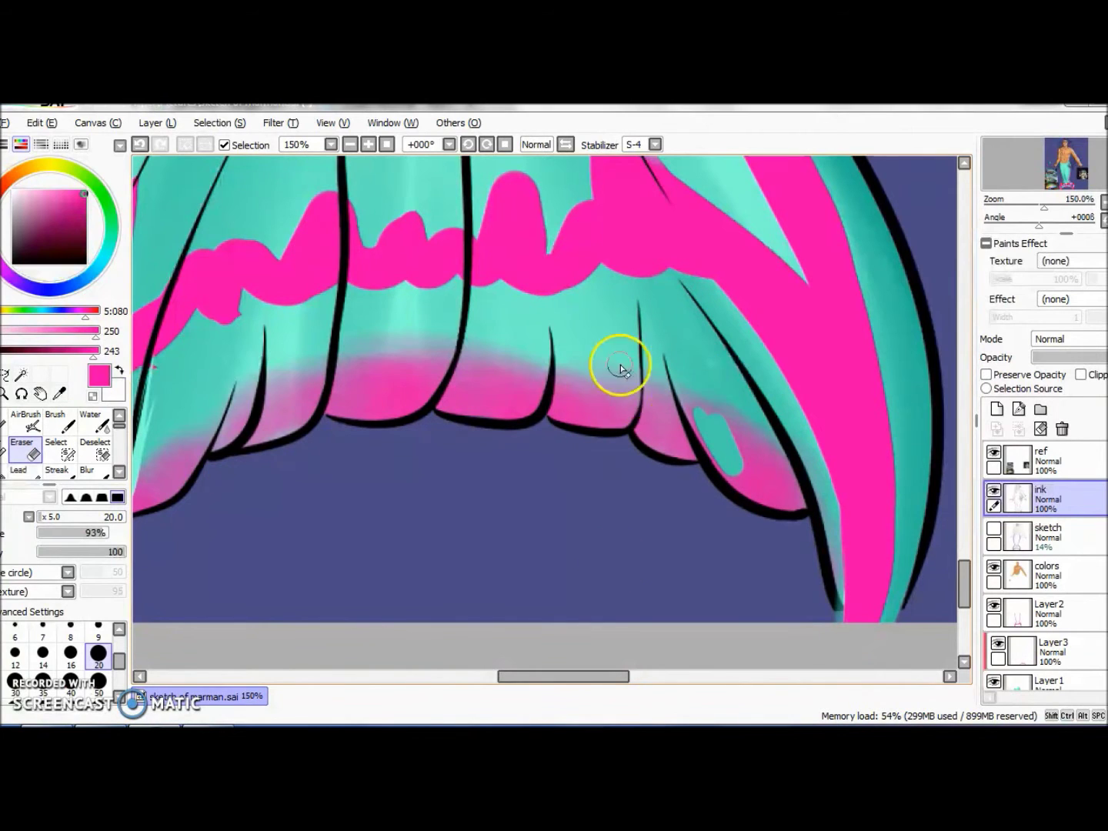
click(1046, 576)
drag(704, 418, 727, 458)
click(1046, 498)
Step: Blend the pink hem of the tail fin into the teal on Layer3 with the size 75 Blur tool
click(1052, 649)
key(b)
scroll(450, 407, down, 1)
key(e)
scroll(355, 254, down, 1)
click(87, 467)
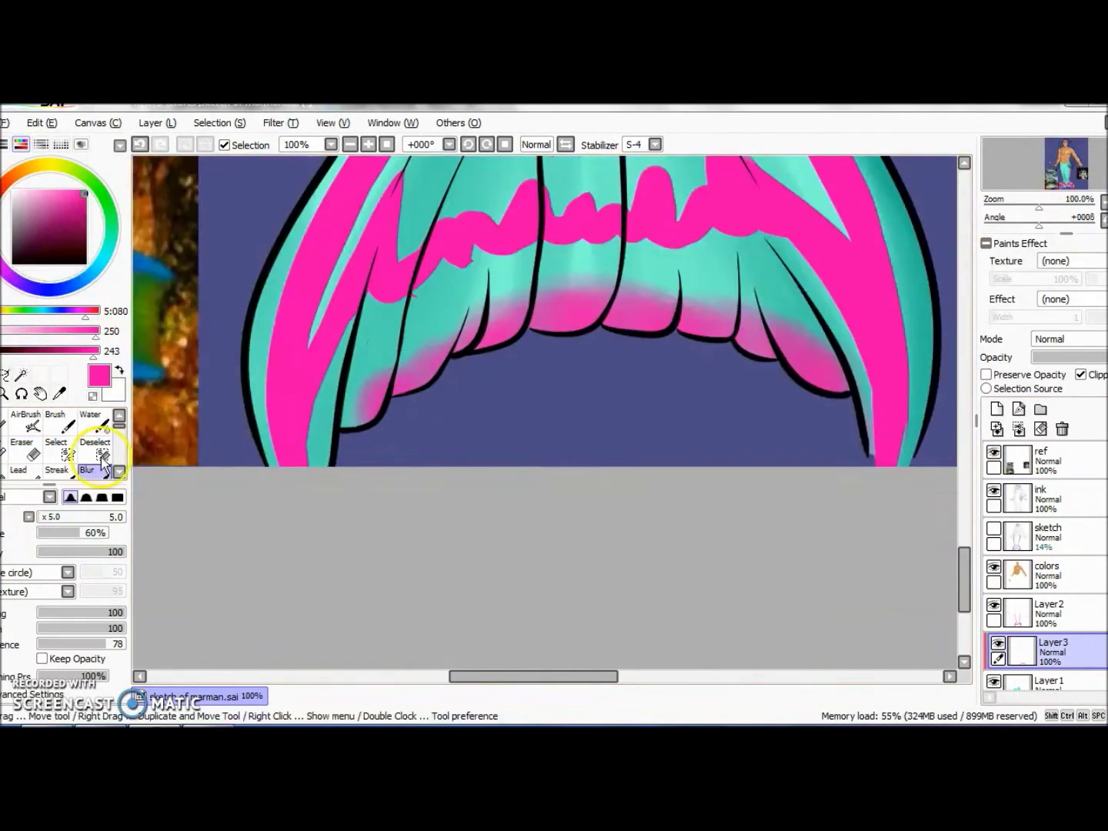
drag(573, 280, 733, 221)
scroll(660, 318, down, 2)
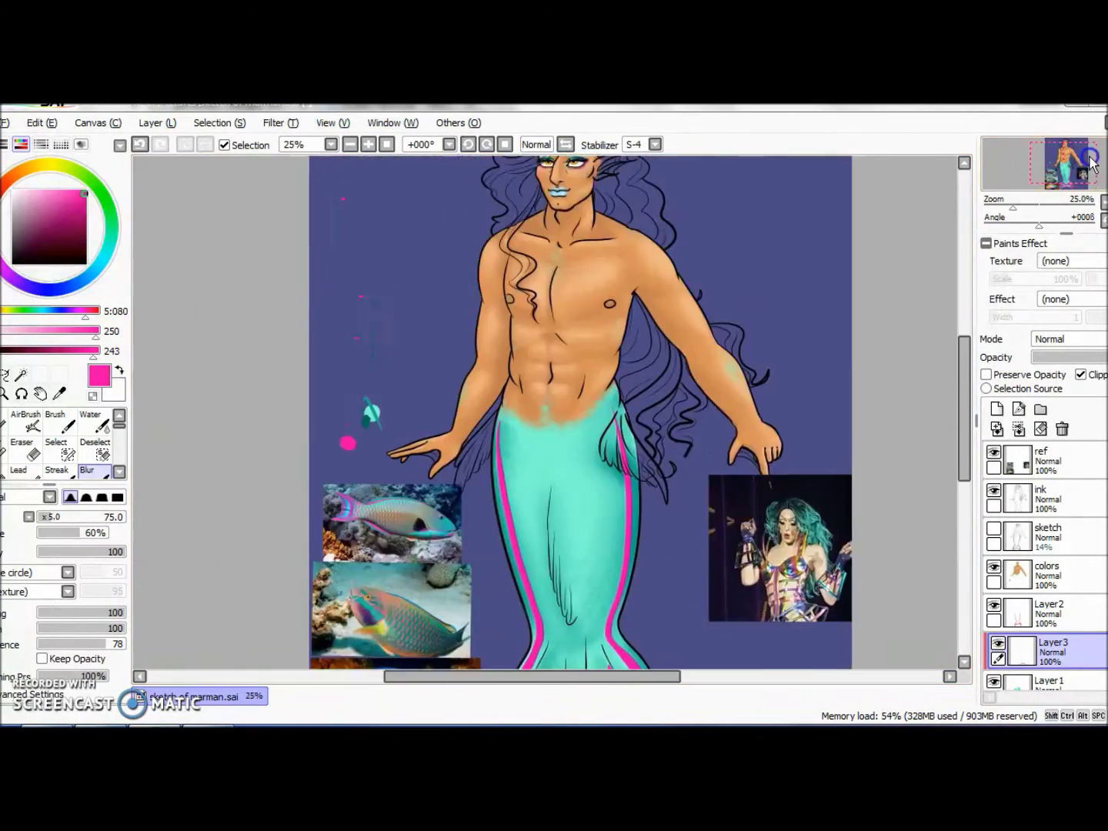
Step: Brush light blue over the tail fin and the tail's centre fin on Layer4 at size 60, softening the edges with Blur
scroll(266, 455, up, 1)
key(b)
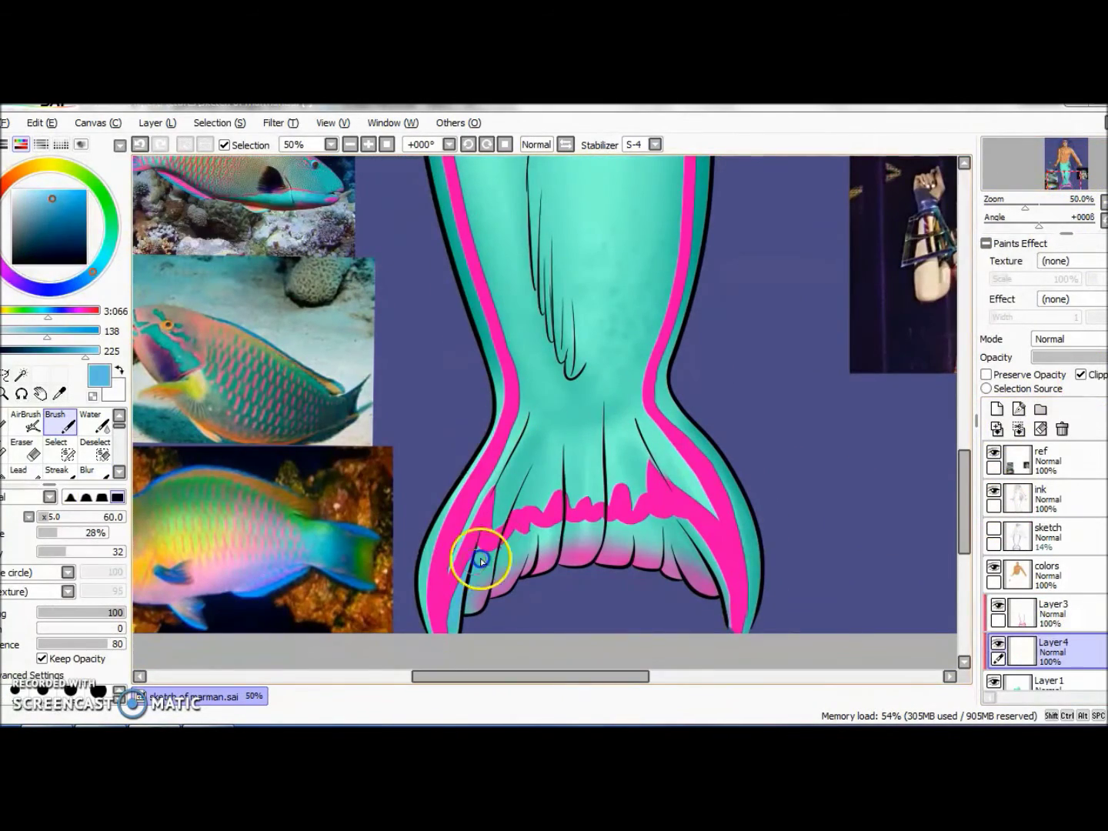
drag(477, 559, 646, 498)
scroll(706, 597, up, 1)
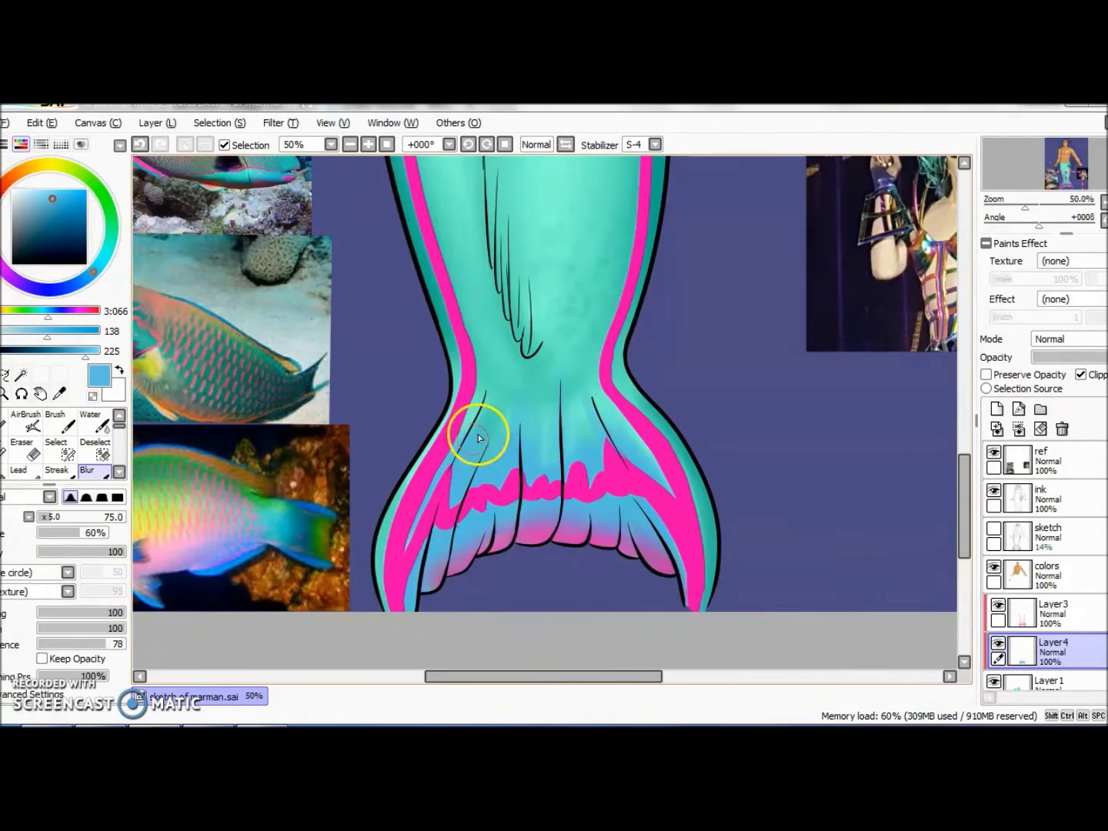
scroll(477, 433, up, 1)
drag(585, 200, 618, 447)
scroll(538, 593, down, 1)
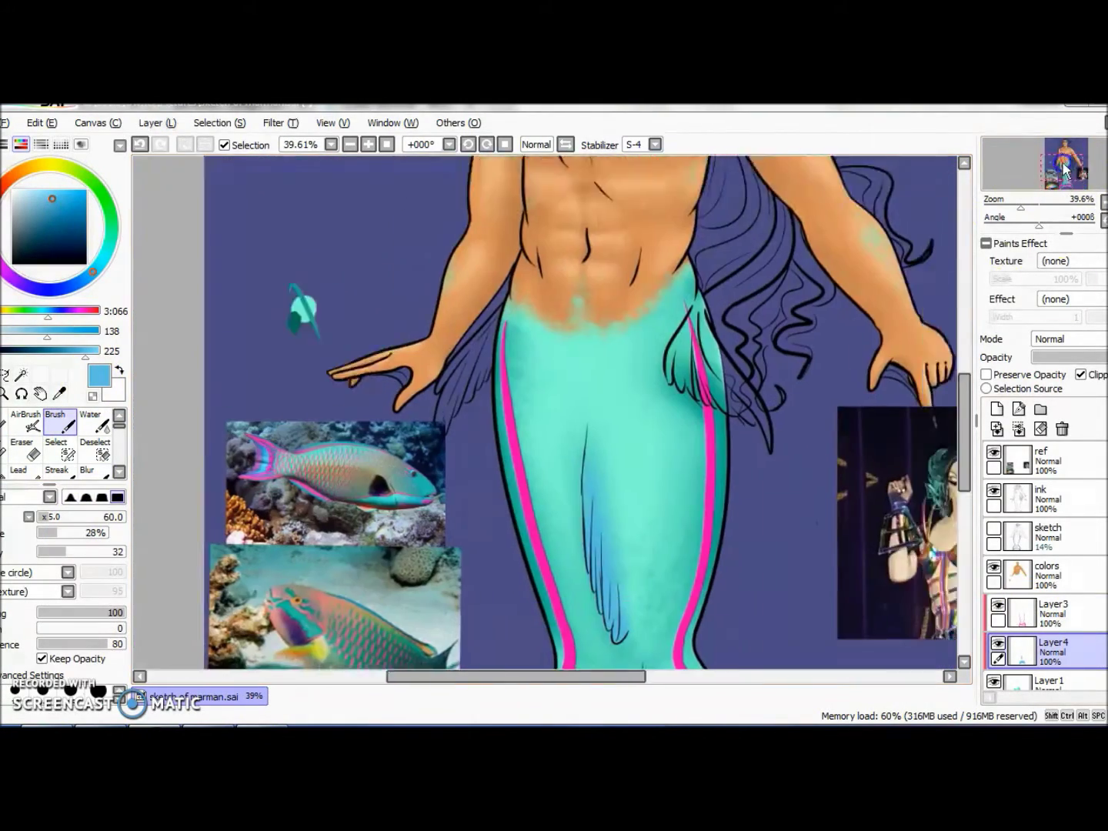
Step: Fill both hip fins with dark purple on Layer5 at 83% opacity
key(n)
drag(373, 396, 408, 303)
drag(624, 226, 695, 397)
Step: Erase the dark purple overspill around both hip fins with the size 12 Eraser and hide the ref layer
key(e)
scroll(645, 253, up, 2)
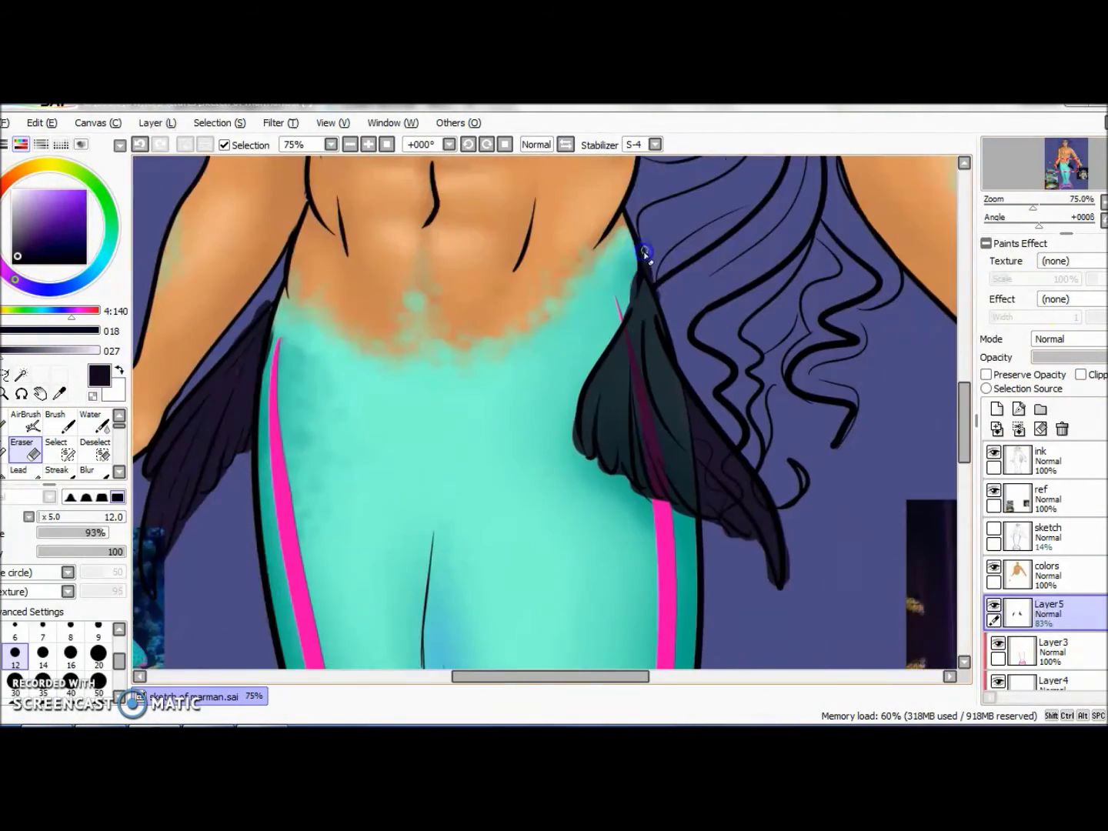
scroll(683, 487, up, 1)
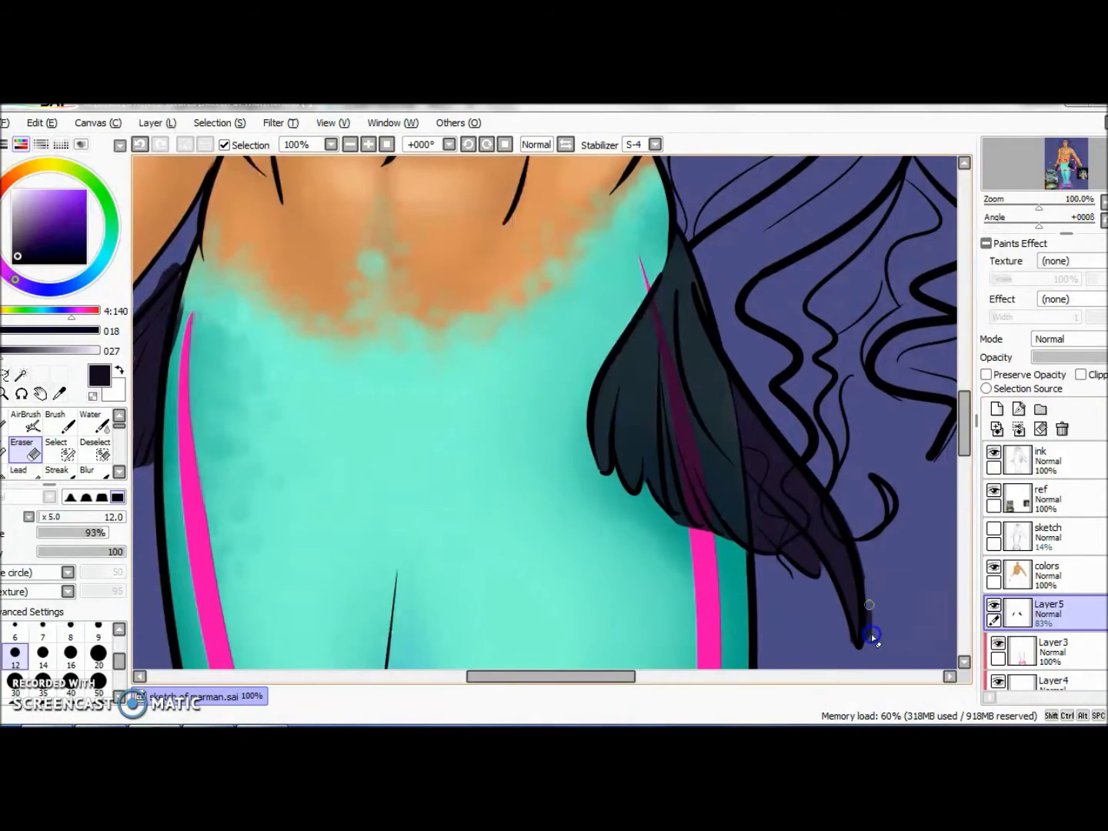
drag(870, 637, 1081, 582)
scroll(1081, 582, down, 3)
scroll(1047, 554, up, 3)
click(993, 490)
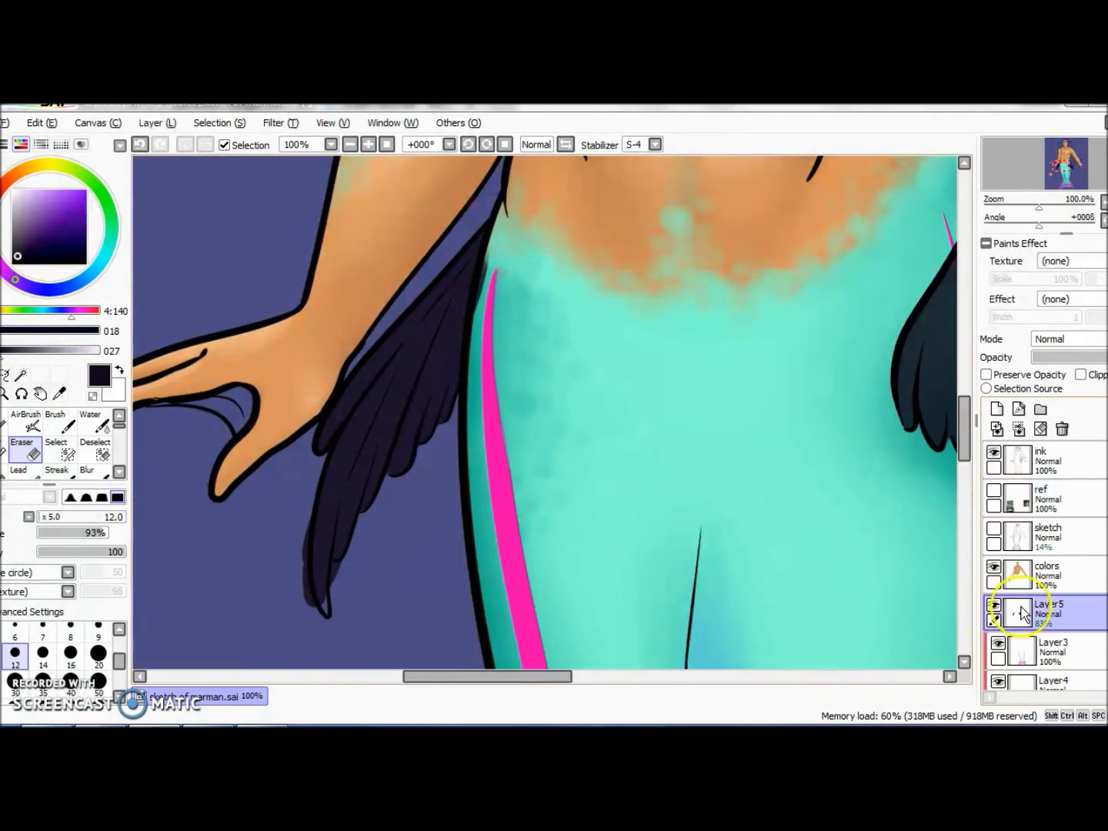
Step: Colour the ear fin dark purple on Layer5 and clean its edges with the size 12 Eraser
scroll(303, 527, down, 1)
scroll(529, 431, up, 4)
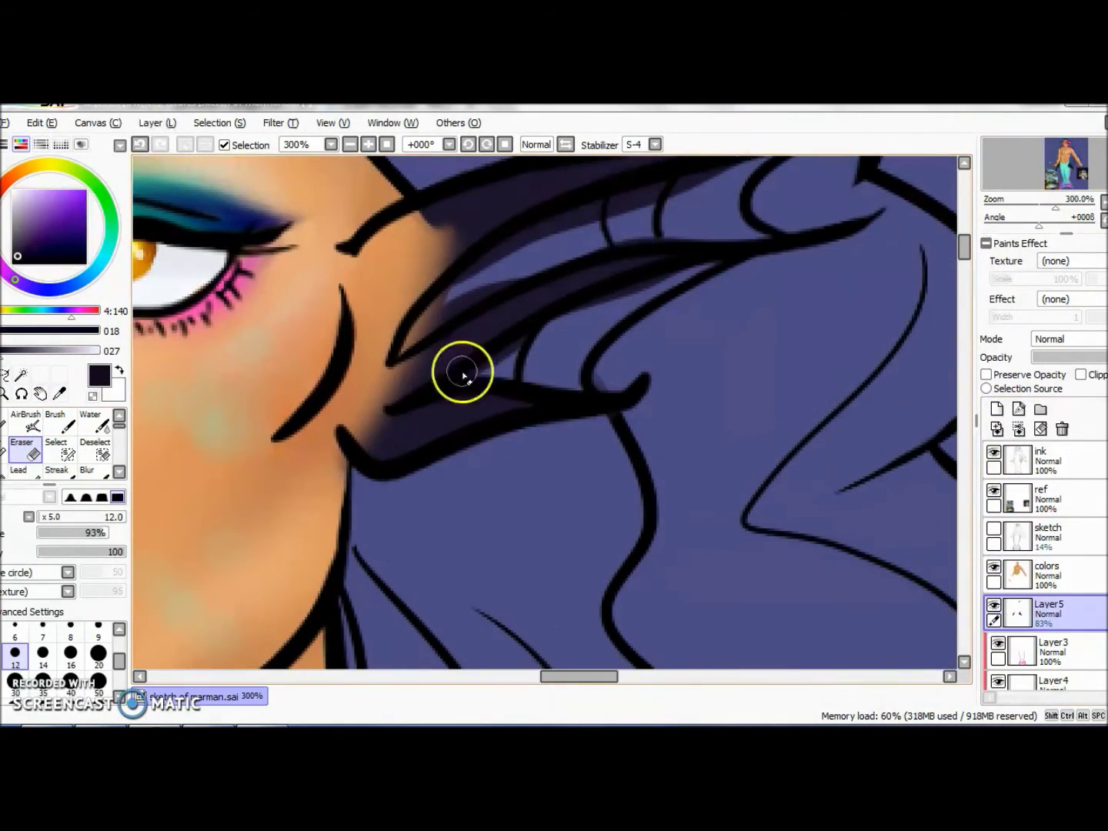
scroll(187, 457, down, 6)
Step: Paint dark purple webbing between the fingers with the size 40 Pen on a new layer at 56% opacity
key(ctrl+shift+n)
scroll(469, 440, up, 5)
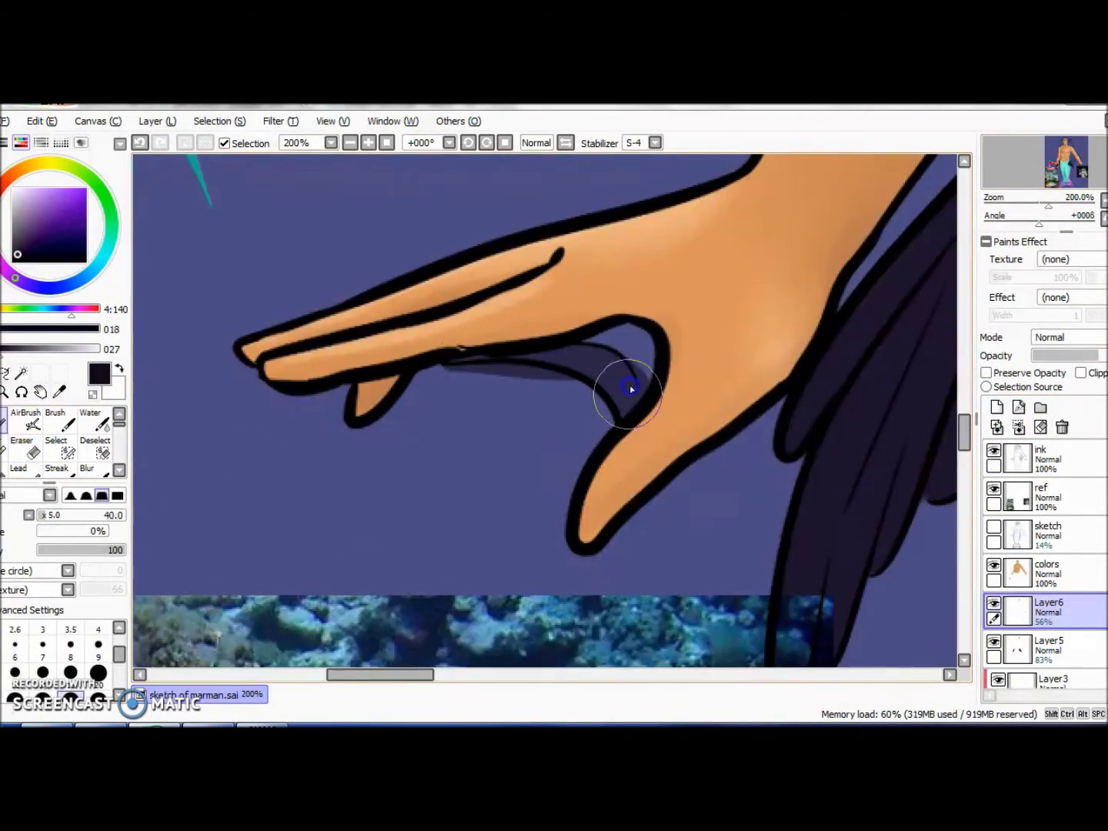
scroll(631, 384, down, 5)
ctrl+click(522, 509)
drag(550, 530, 539, 266)
Step: Finish the hand webbing and merge its layer down into the dark fin layer
key(b)
scroll(722, 350, up, 3)
scroll(722, 351, down, 3)
alt+click(554, 508)
ctrl+click(554, 509)
click(1077, 150)
drag(1076, 150, 1077, 173)
key(ctrl+e)
scroll(539, 416, down, 2)
Step: Add a new layer for the scale markings, then enlarge and rotate the parrotfish photo upright beside the tail
key(ctrl+shift+n)
scroll(441, 371, up, 4)
scroll(573, 419, down, 2)
scroll(574, 420, down, 1)
scroll(462, 309, up, 3)
scroll(461, 309, down, 4)
ctrl+click(415, 338)
drag(415, 285, 692, 462)
scroll(539, 460, up, 2)
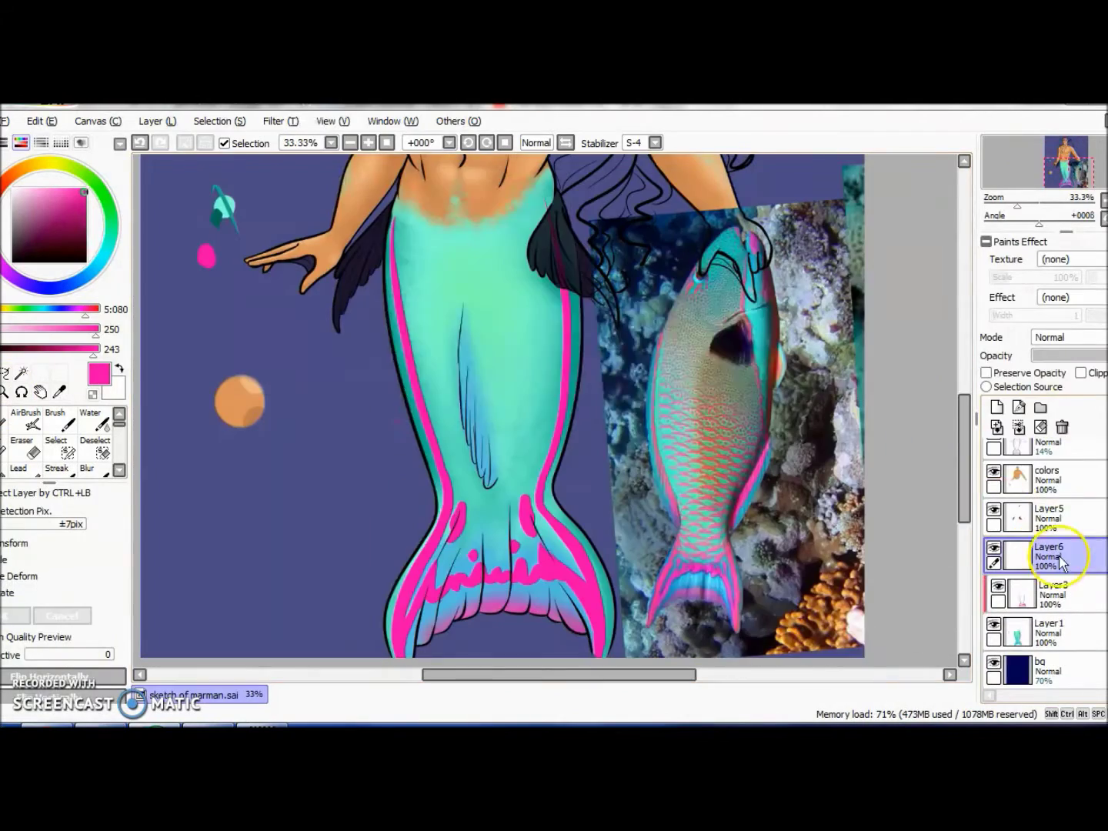
key(Return)
Step: Paint hot pink scale bands and dots over the tail on Layer6 with the Pen, following the parrotfish reference
click(1082, 492)
mouse_move(669, 537)
mouse_down()
mouse_move(582, 520)
mouse_move(688, 557)
mouse_up()
drag(477, 231, 558, 312)
mouse_move(415, 232)
mouse_down()
mouse_move(542, 297)
mouse_move(697, 503)
mouse_up()
key(e)
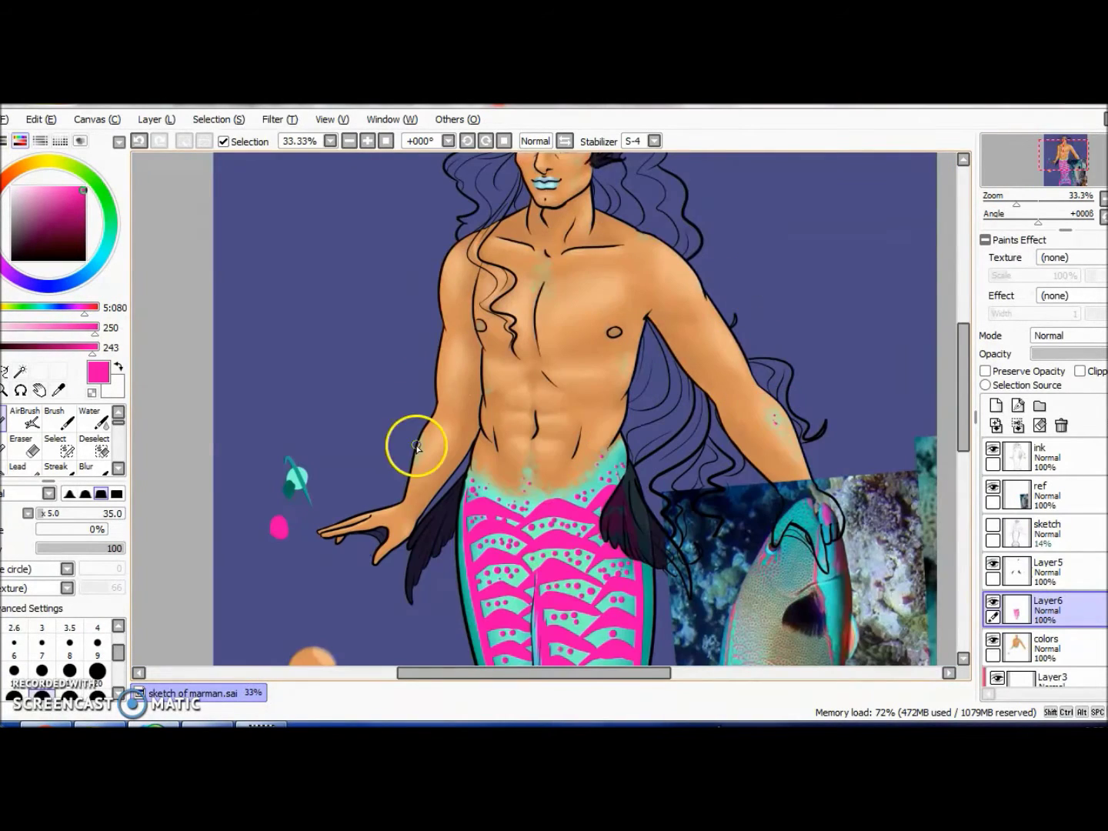
scroll(625, 237, down, 3)
Step: Shade the pink tail markings with purple on clipped Layer7 using the size 50 Brush, and tidy with the Eraser
scroll(495, 357, up, 3)
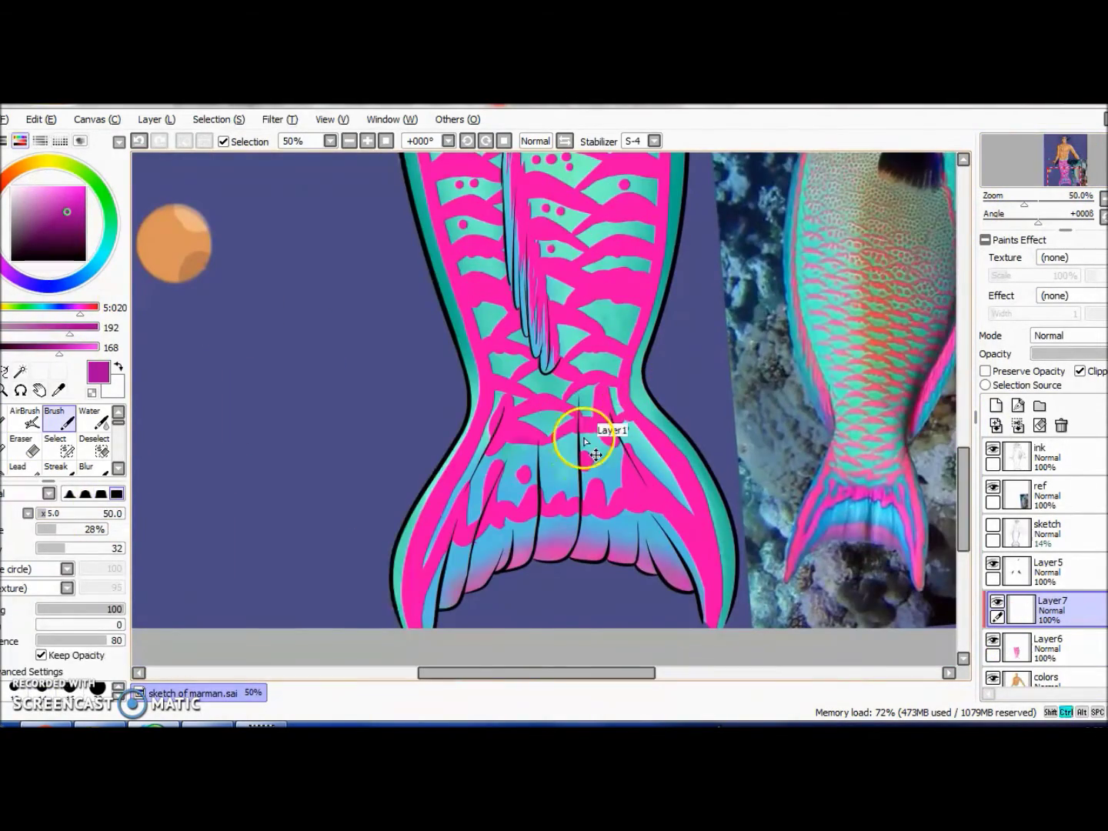
scroll(598, 331, up, 3)
scroll(627, 329, up, 4)
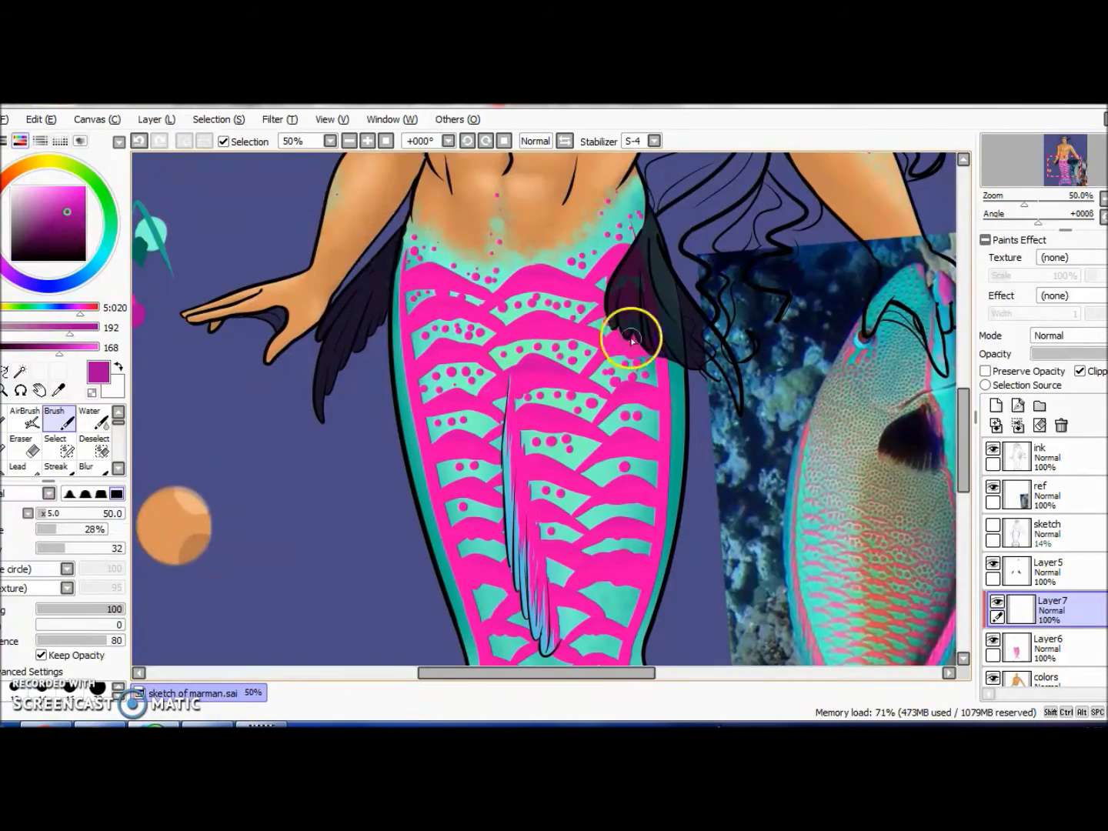
key(Page_Down)
key(b)
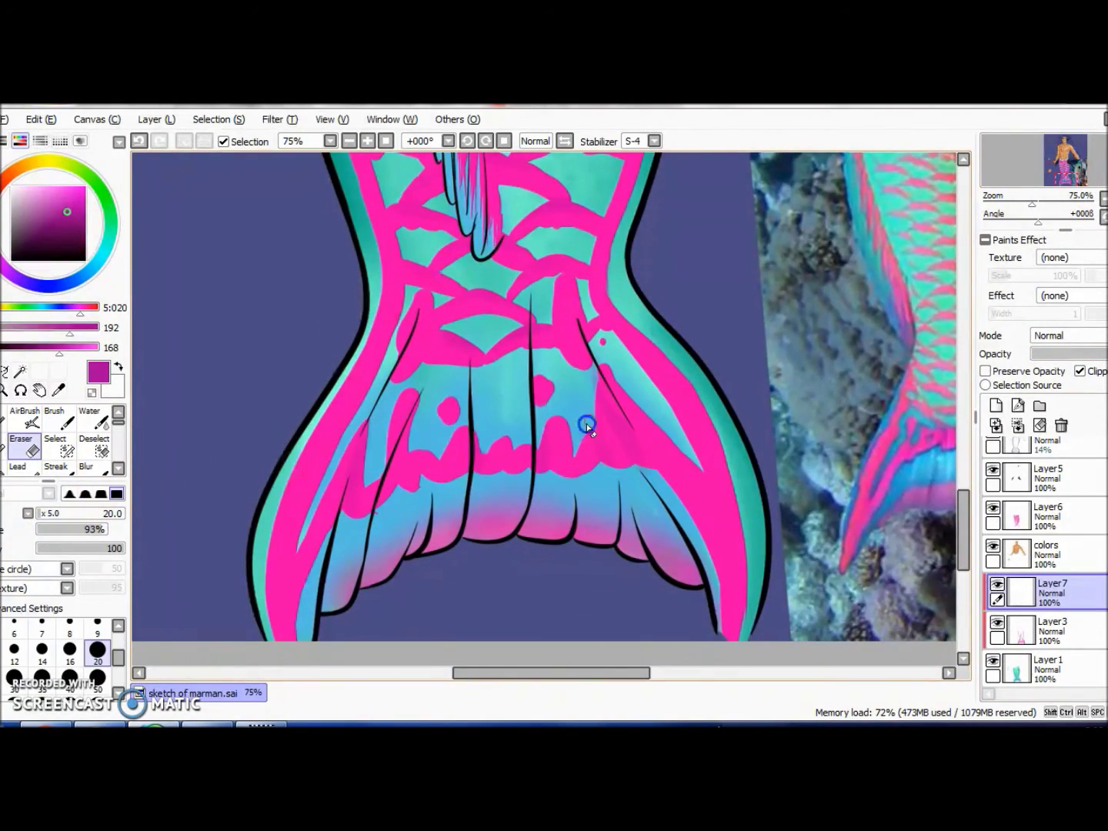
Step: Merge the tail marking layers and the dark fin layer into the colors layer
key(ctrl+e)
key(ctrl+e)
scroll(1084, 177, down, 5)
key(ctrl+e)
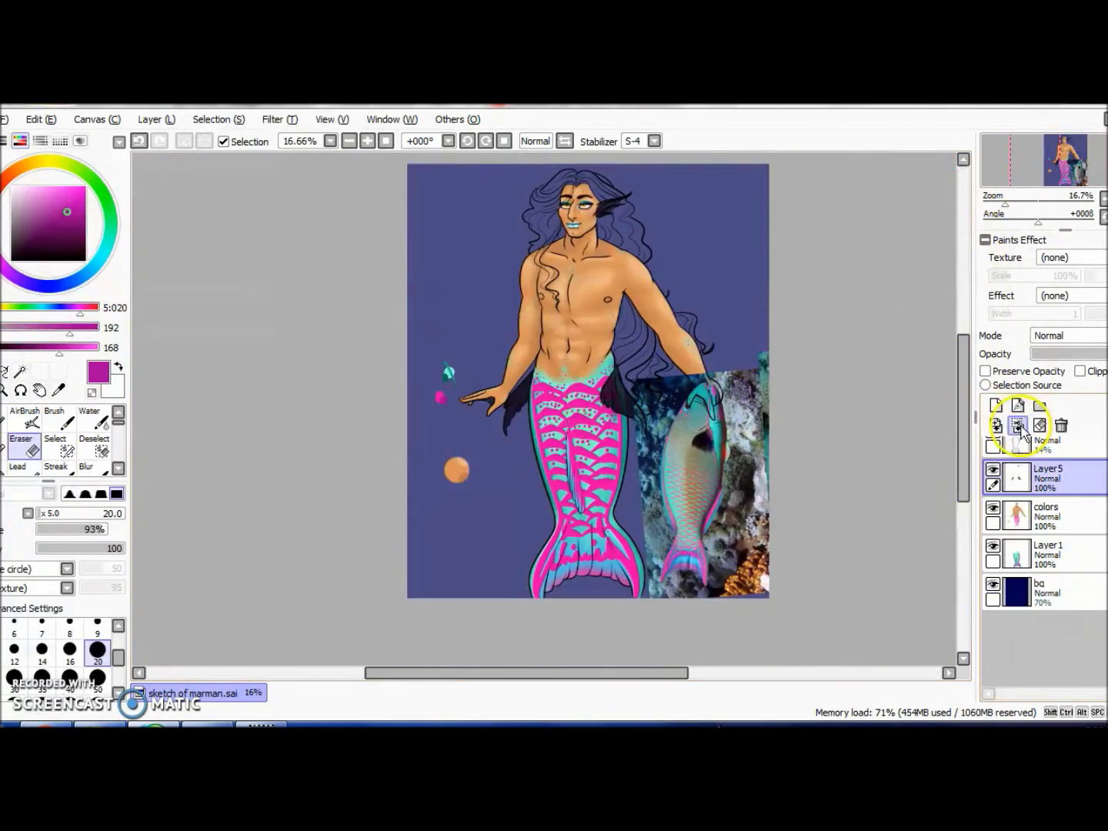
key(ctrl+e)
Step: Dot small hot pink speckles on the face and shoulder with the size 9 Pen on the colors layer
scroll(433, 384, up, 5)
scroll(751, 364, down, 5)
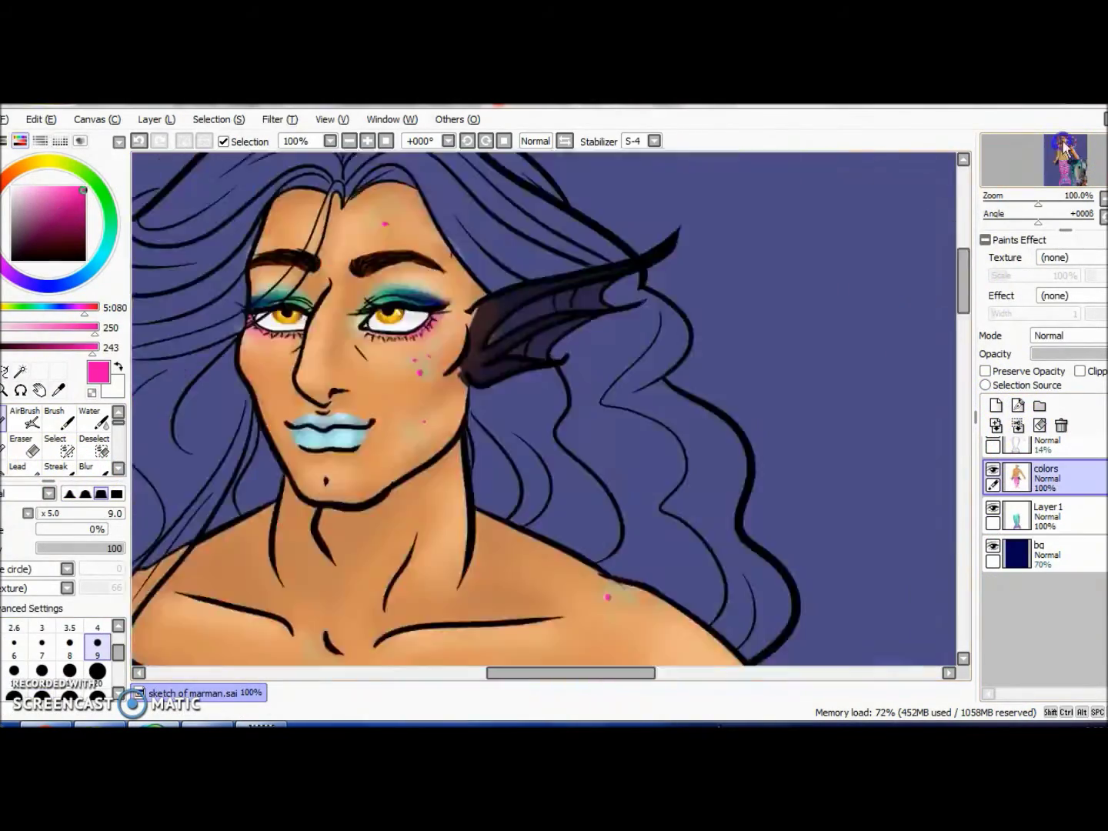
Step: Cover the background with hot pink on a clipped layer and paint the hair dark brown on Layer1 with the size 75 Pen
scroll(1015, 600, up, 3)
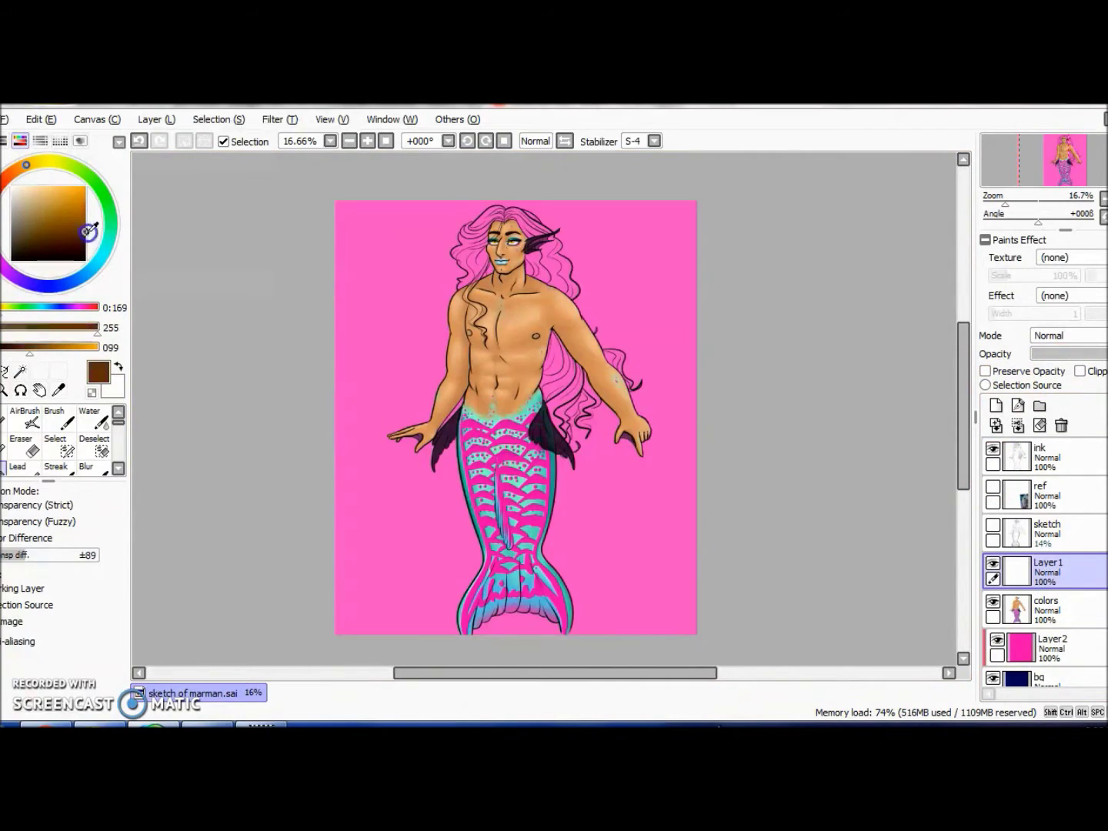
scroll(477, 248, up, 2)
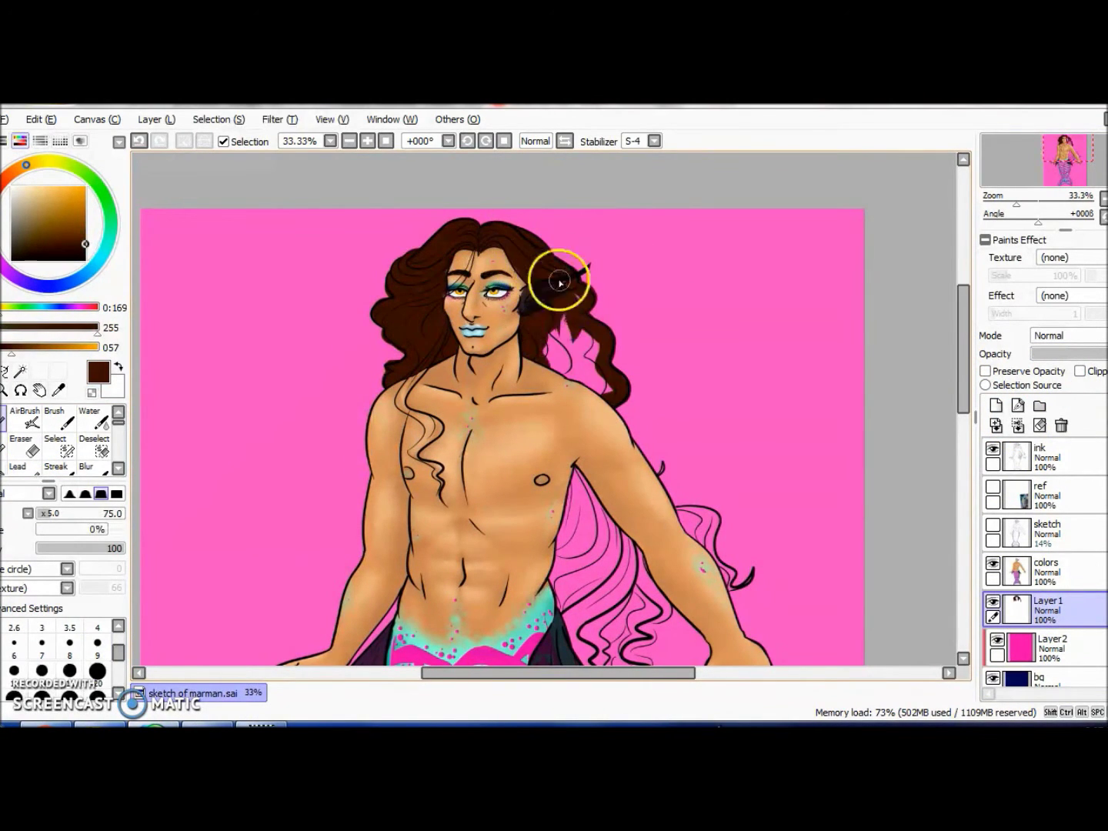
scroll(686, 378, down, 3)
Step: Lower Layer1 to 52% opacity and clean up the colour edges around the face and ear fin with the size 10 Eraser
click(1060, 573)
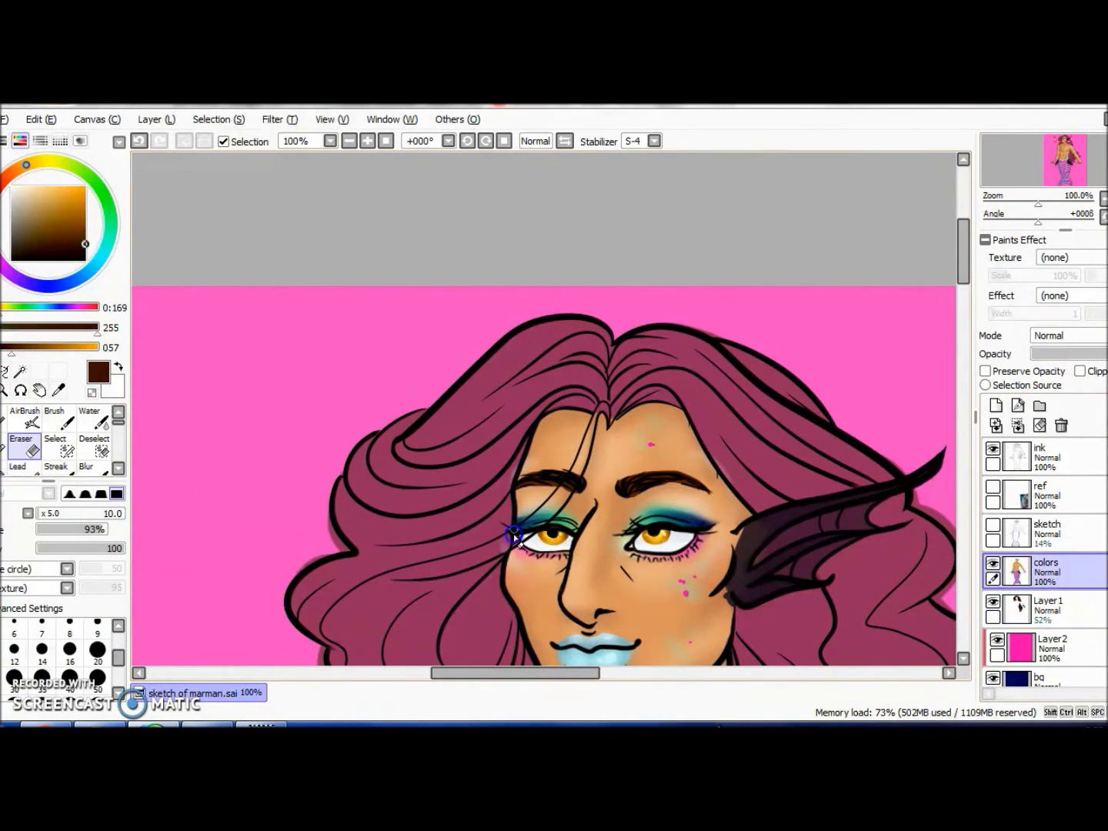
scroll(477, 388, up, 1)
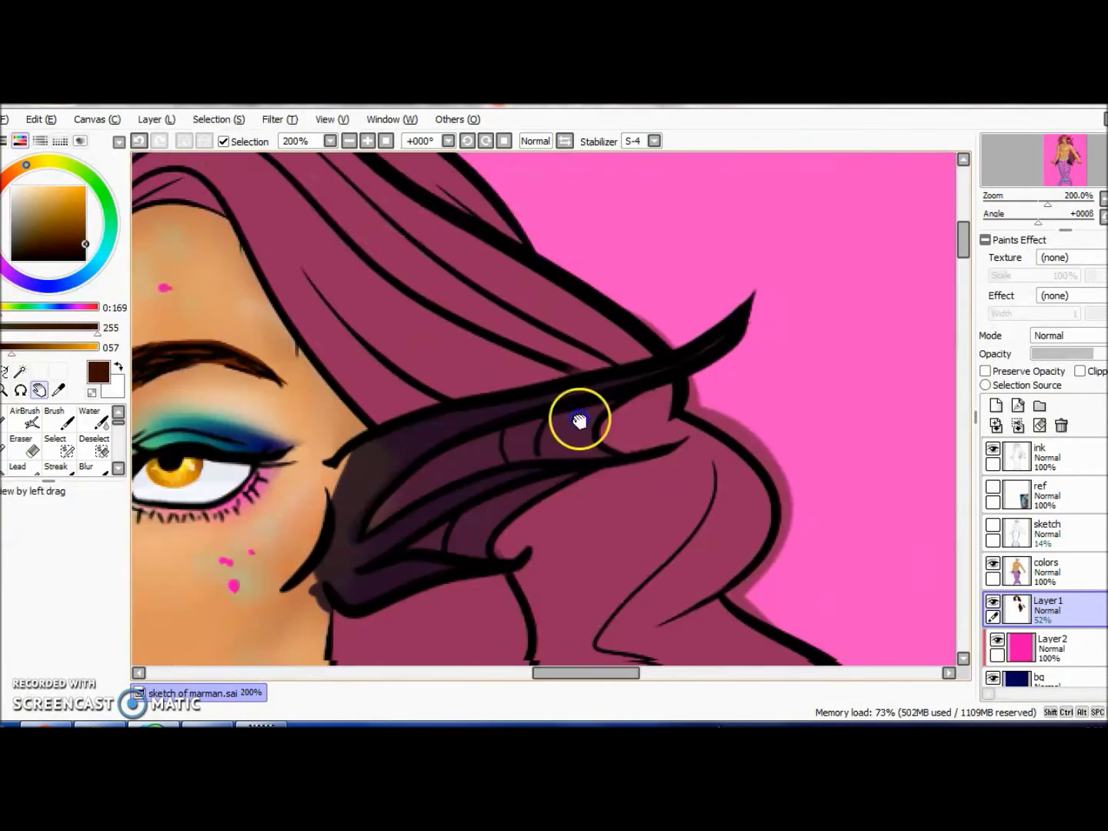
mouse_move(577, 419)
mouse_down()
mouse_move(544, 227)
mouse_move(700, 425)
mouse_move(376, 328)
mouse_move(426, 273)
mouse_move(271, 405)
mouse_up()
scroll(513, 341, down, 1)
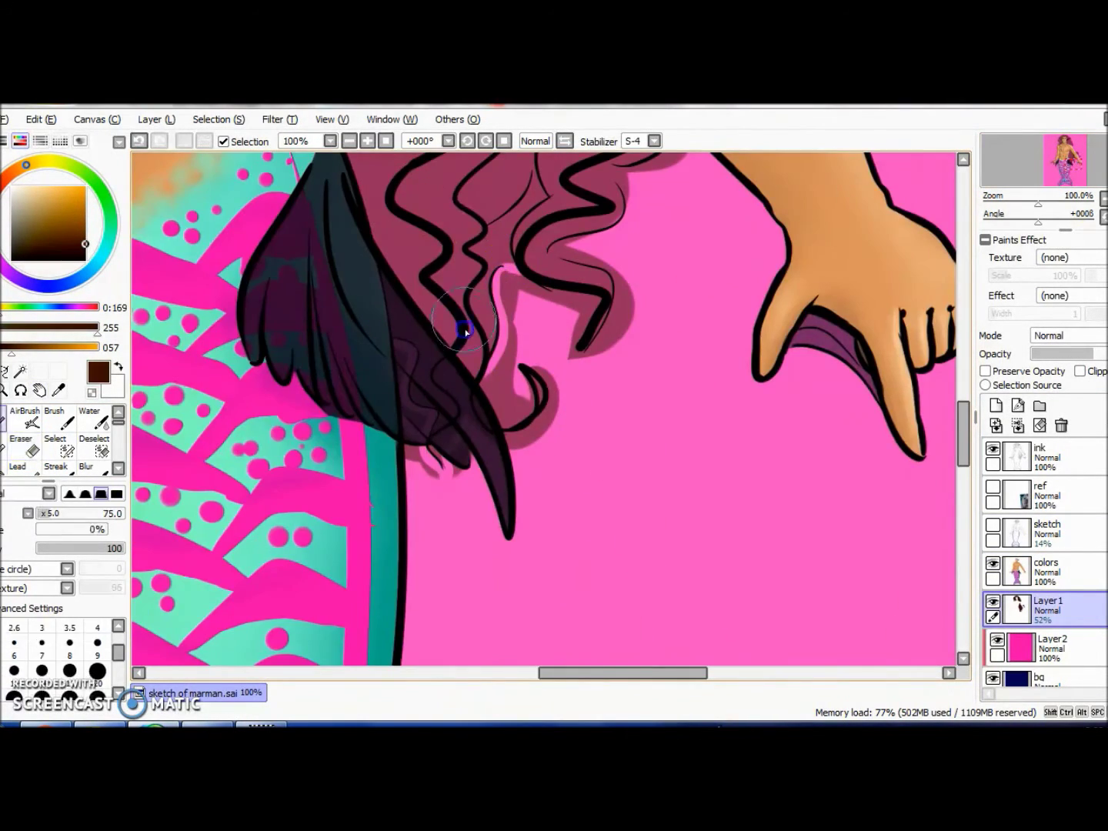
Step: Fill the lower hair curls beside the hip fin with brown on Layer1 and erase the overspill with the size 10 Eraser
scroll(553, 417, up, 1)
scroll(612, 570, down, 1)
click(689, 355)
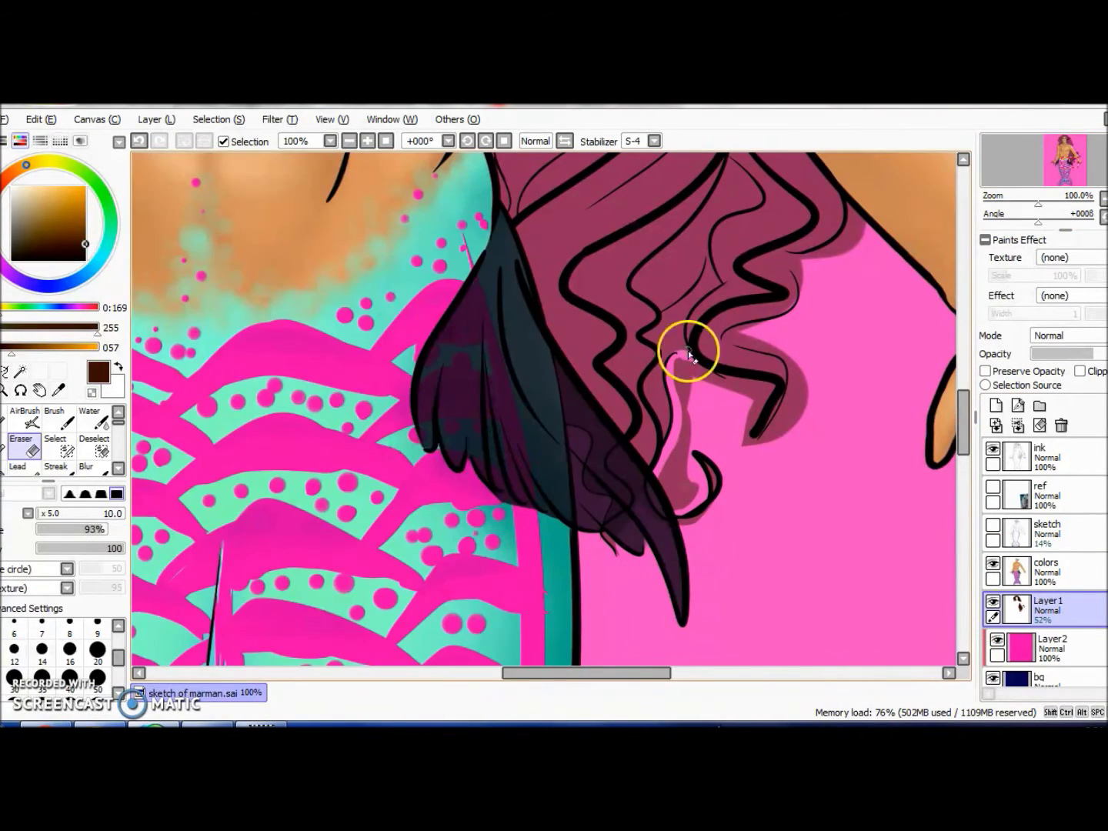
scroll(742, 354, up, 1)
key(n)
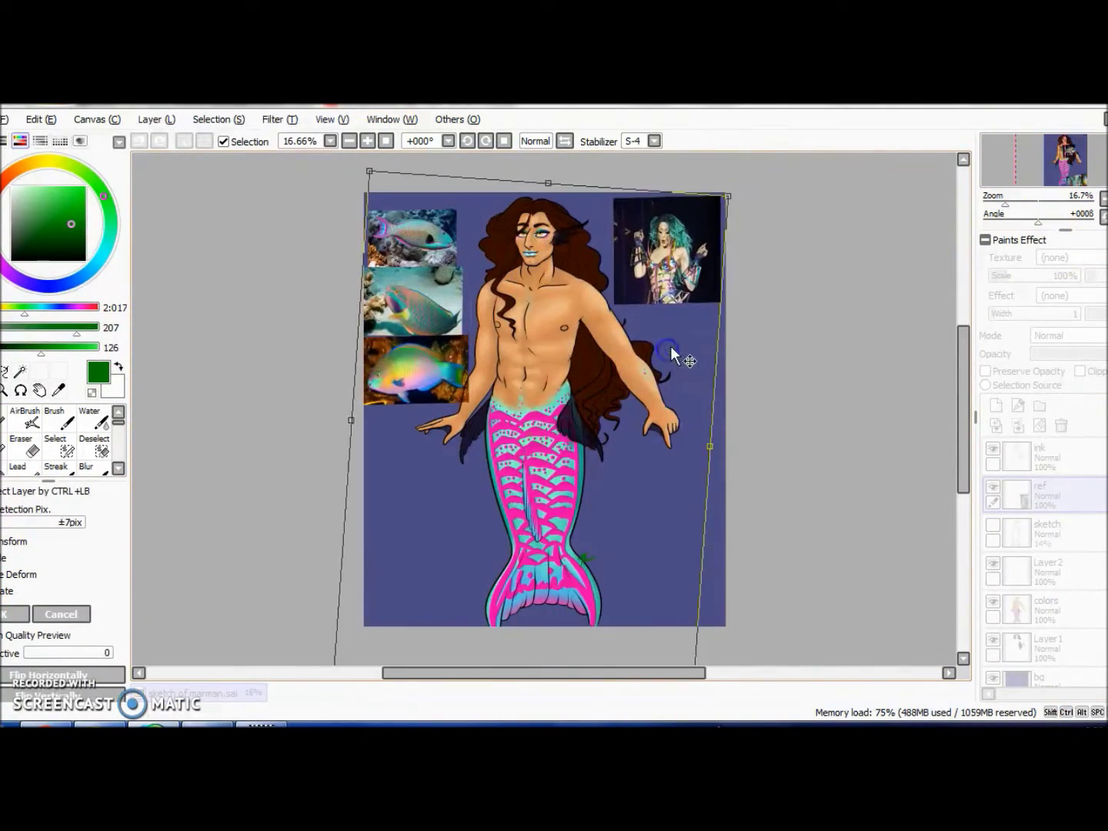
Step: Paint the hair lengths teal on clipped Layer3 and shade the strands dark teal on clipped Layer6 with the size 33 Streak brush
click(110, 238)
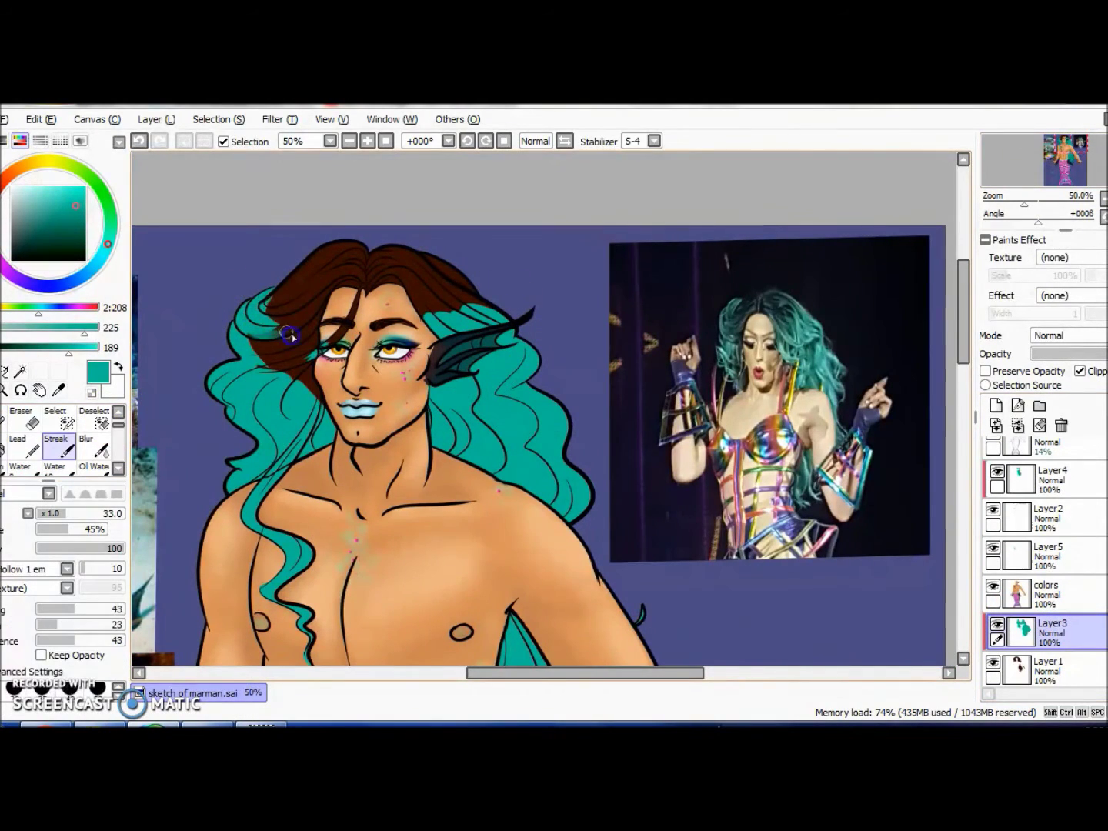
scroll(8, 427, up, 1)
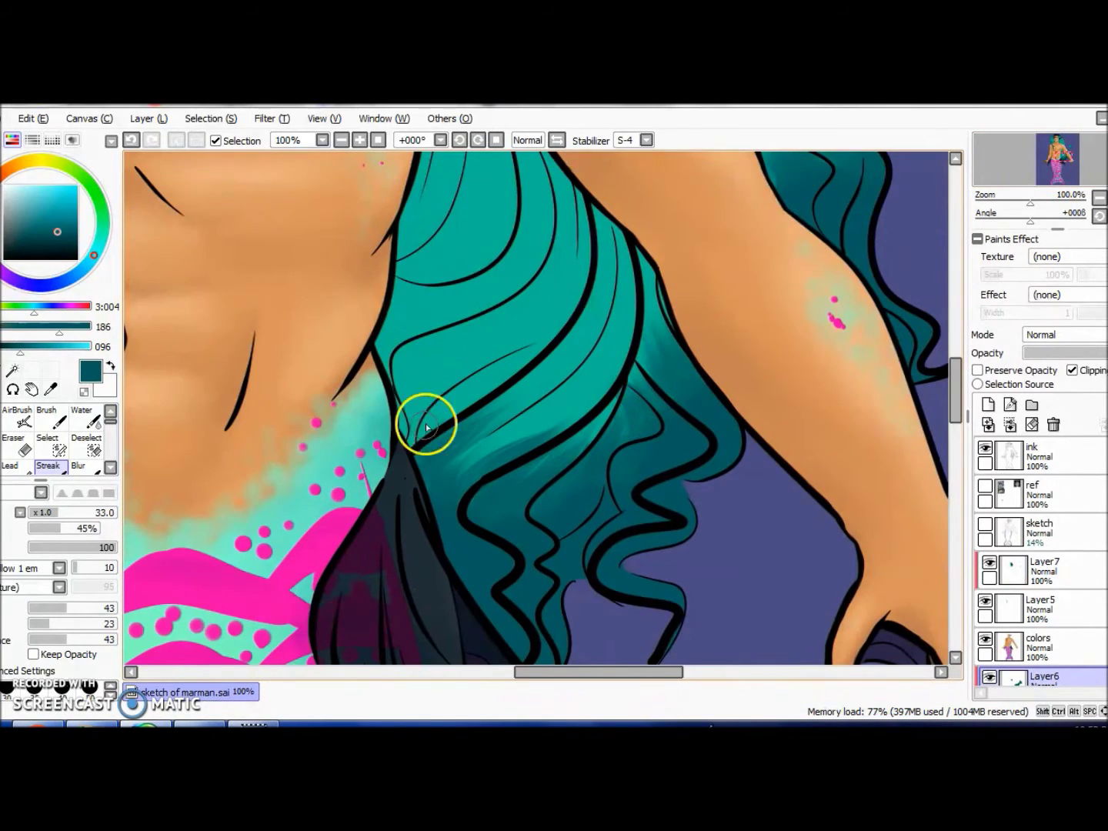
drag(457, 428, 396, 395)
drag(465, 600, 488, 582)
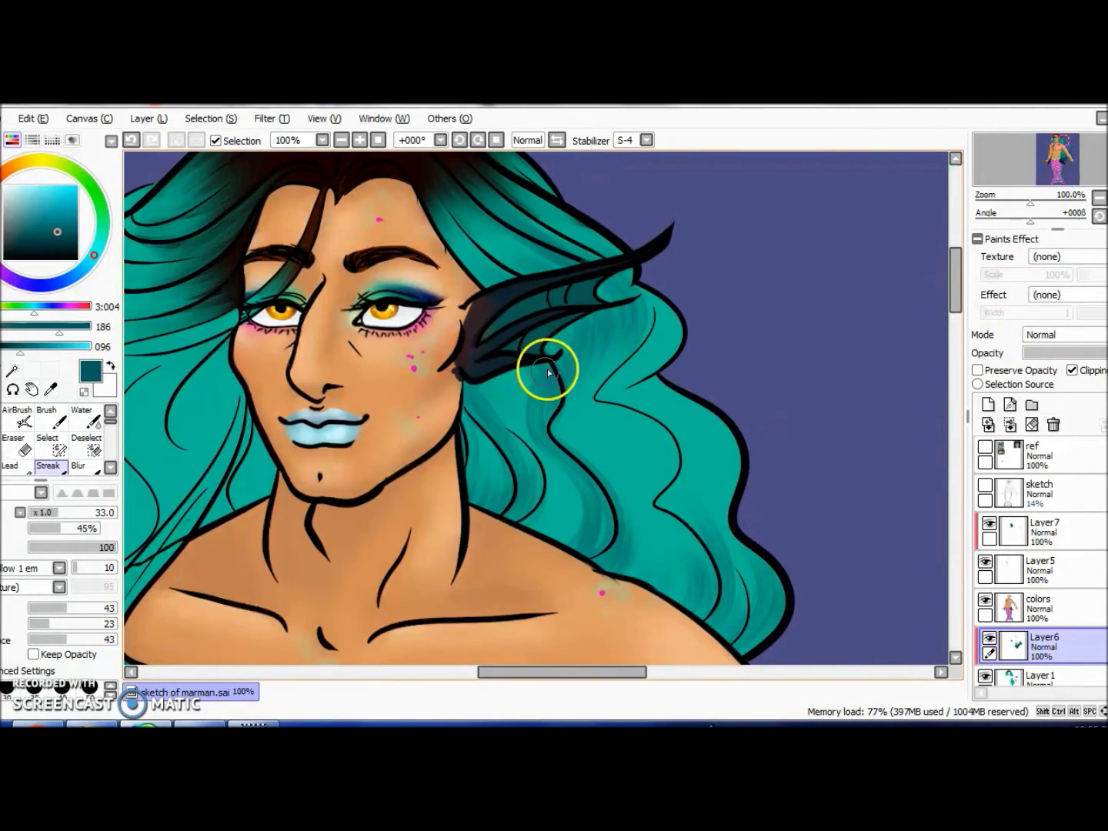
Step: Brush light mint highlights onto the hair with the size 33 Streak brush and paint a blue underwater background with light rays on bg
click(1054, 154)
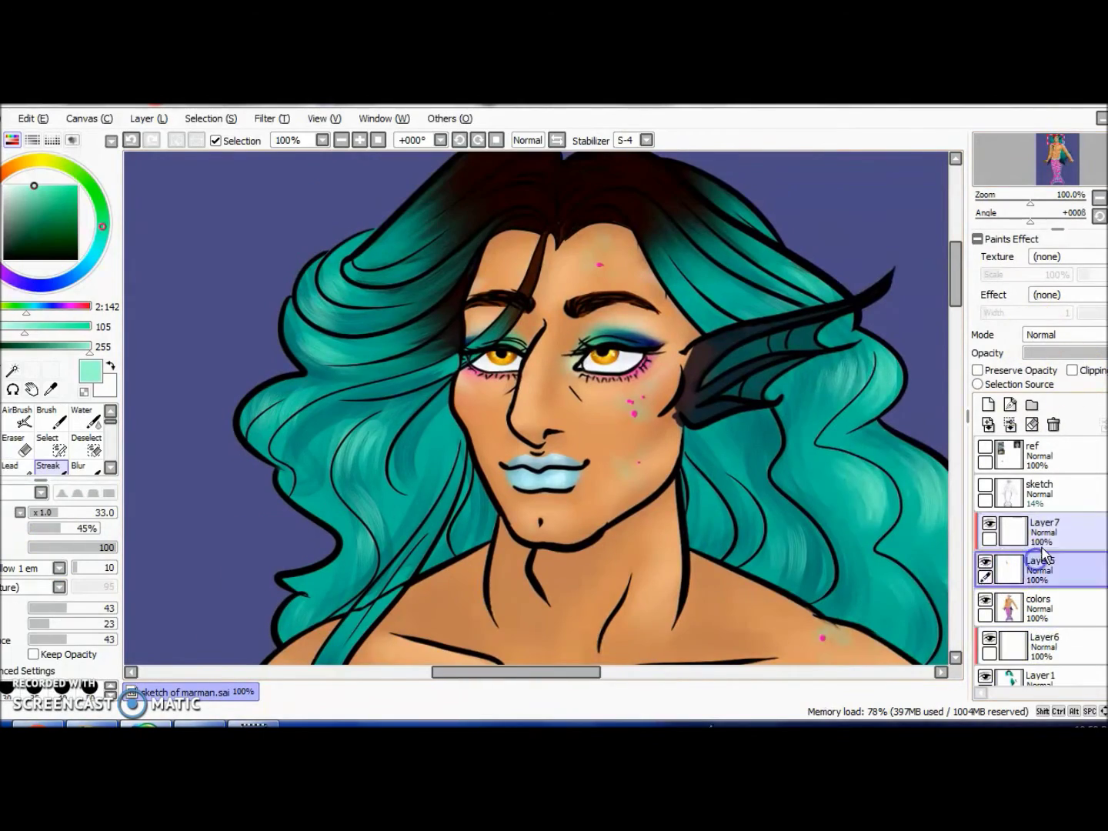
click(1061, 175)
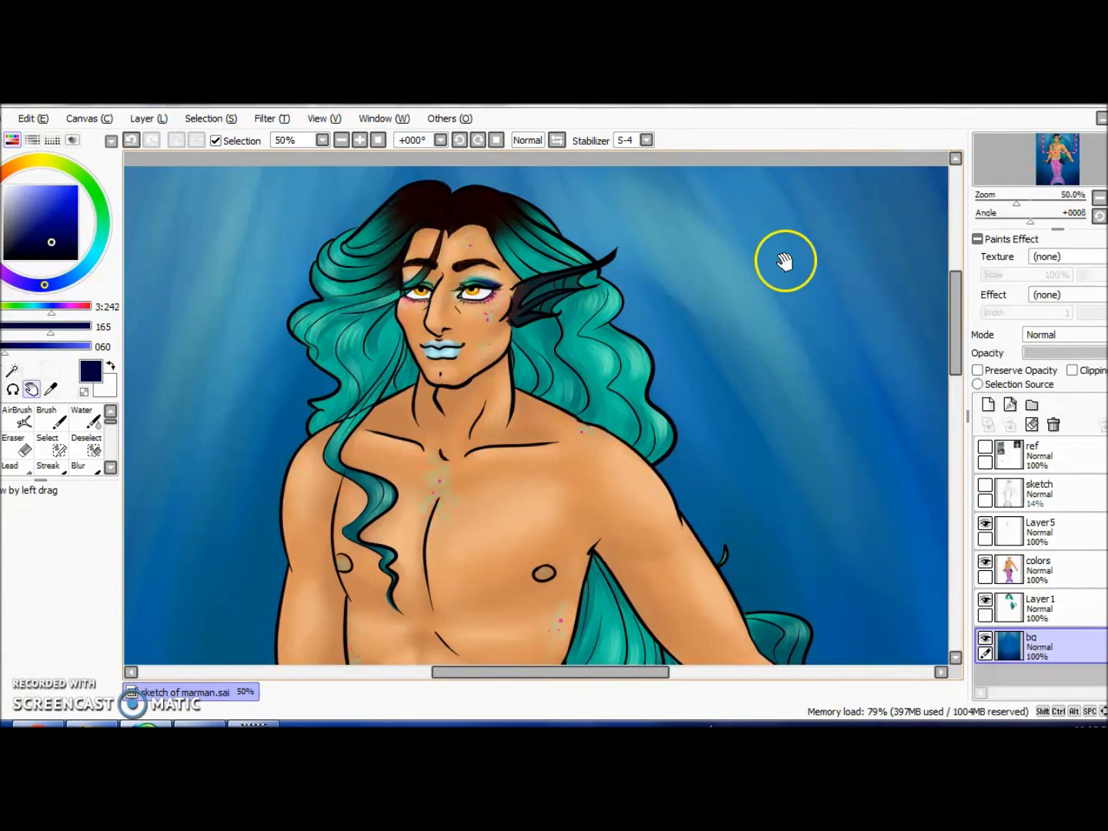
Step: Examine the painted merman up close from the face down to the tail fin, and the whole picture against the background
key(ctrl+plus)
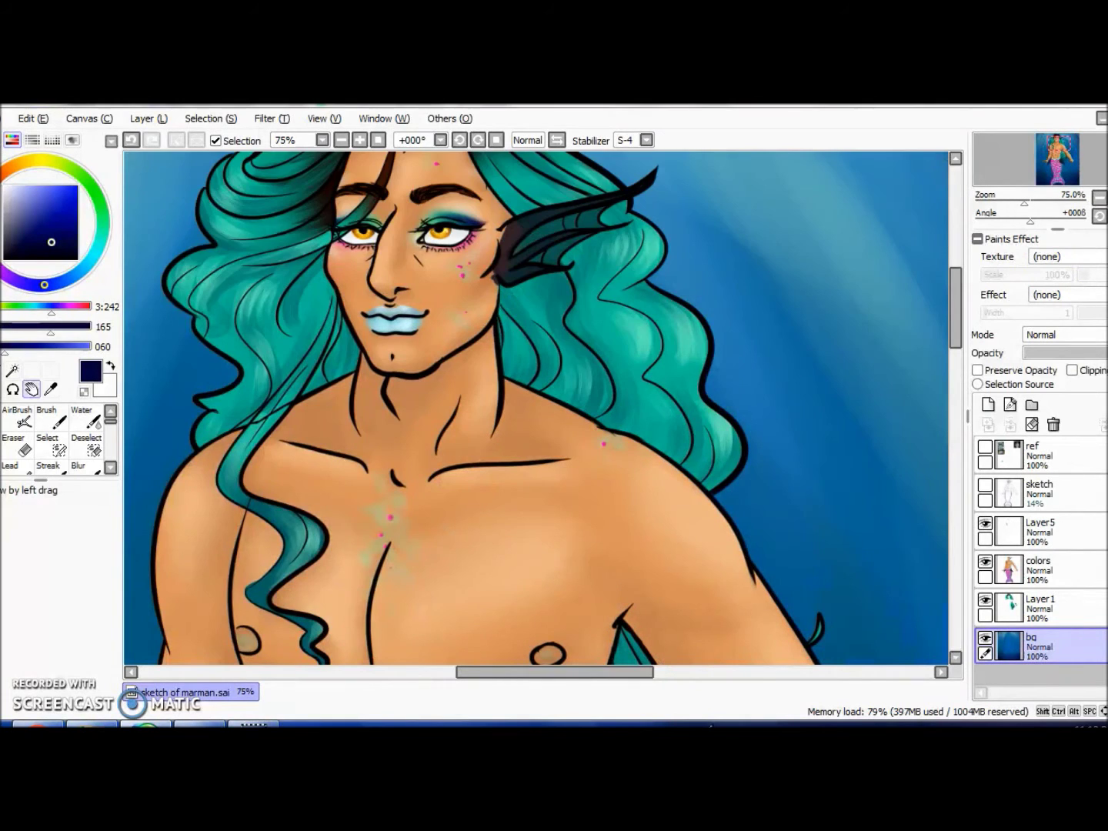
drag(778, 293, 809, 349)
drag(832, 583, 824, 274)
click(837, 366)
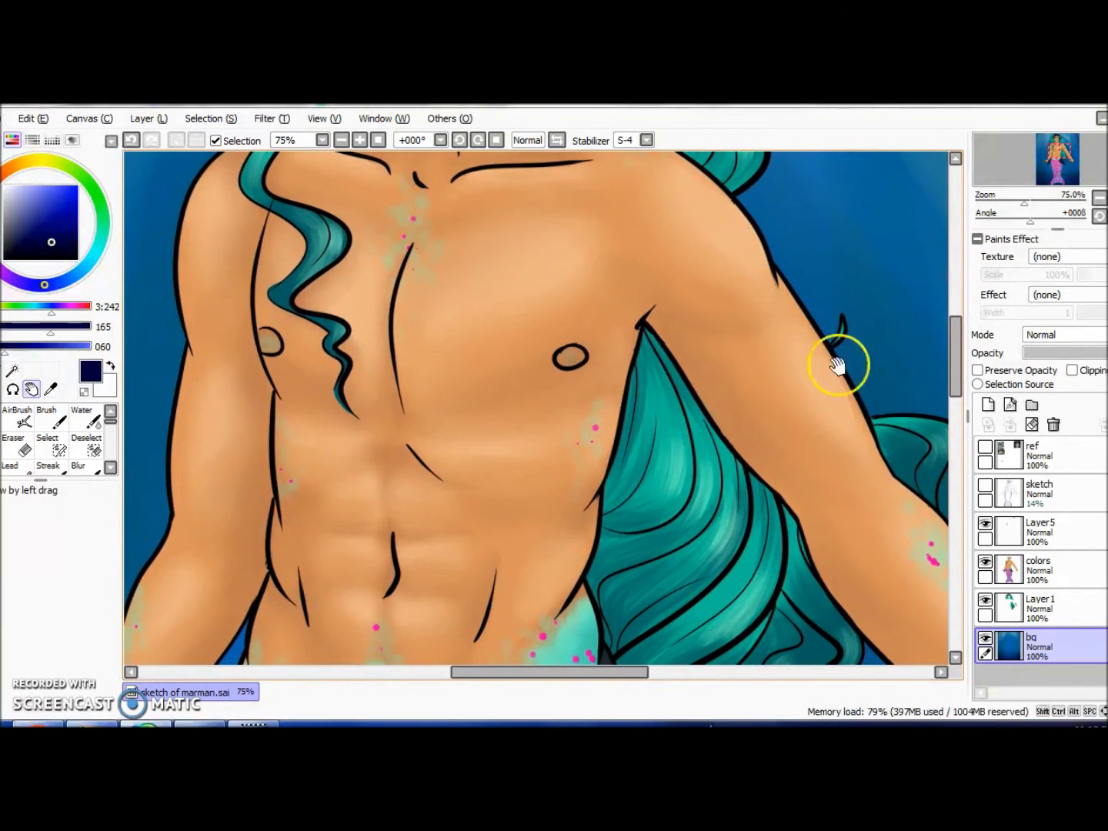
drag(842, 411, 841, 247)
click(829, 527)
drag(842, 596, 849, 304)
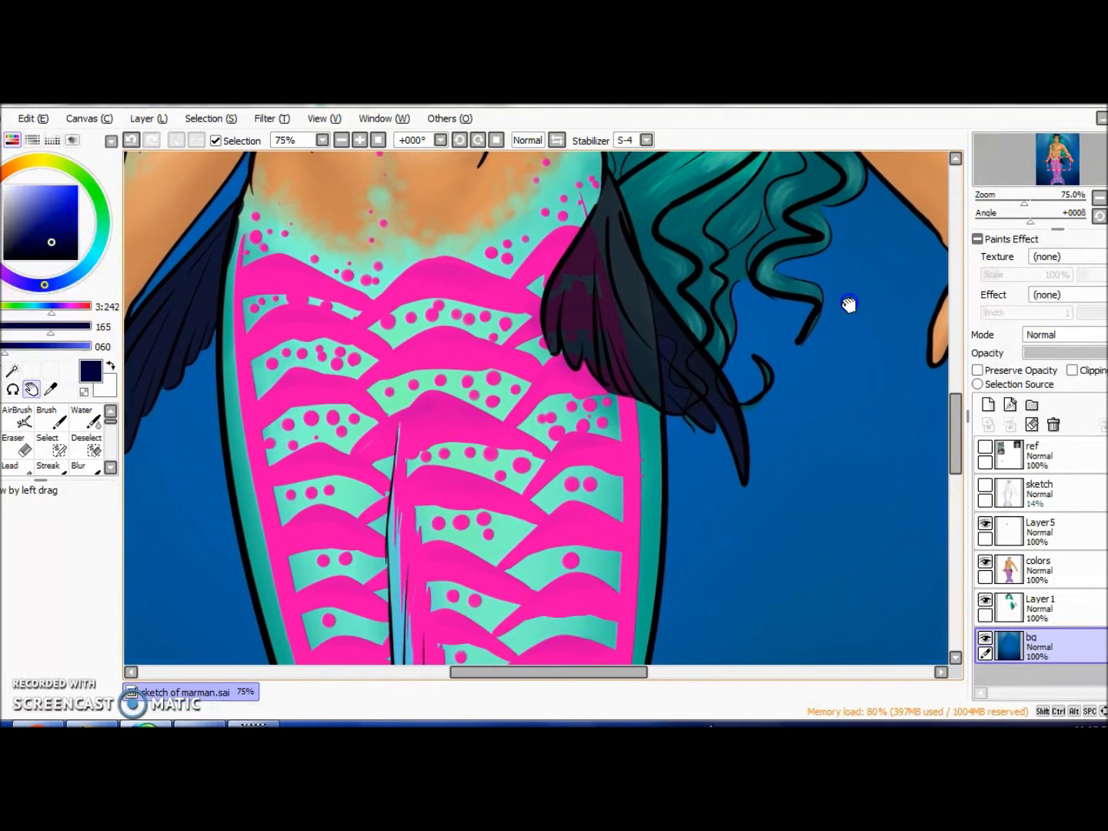
drag(836, 602, 837, 335)
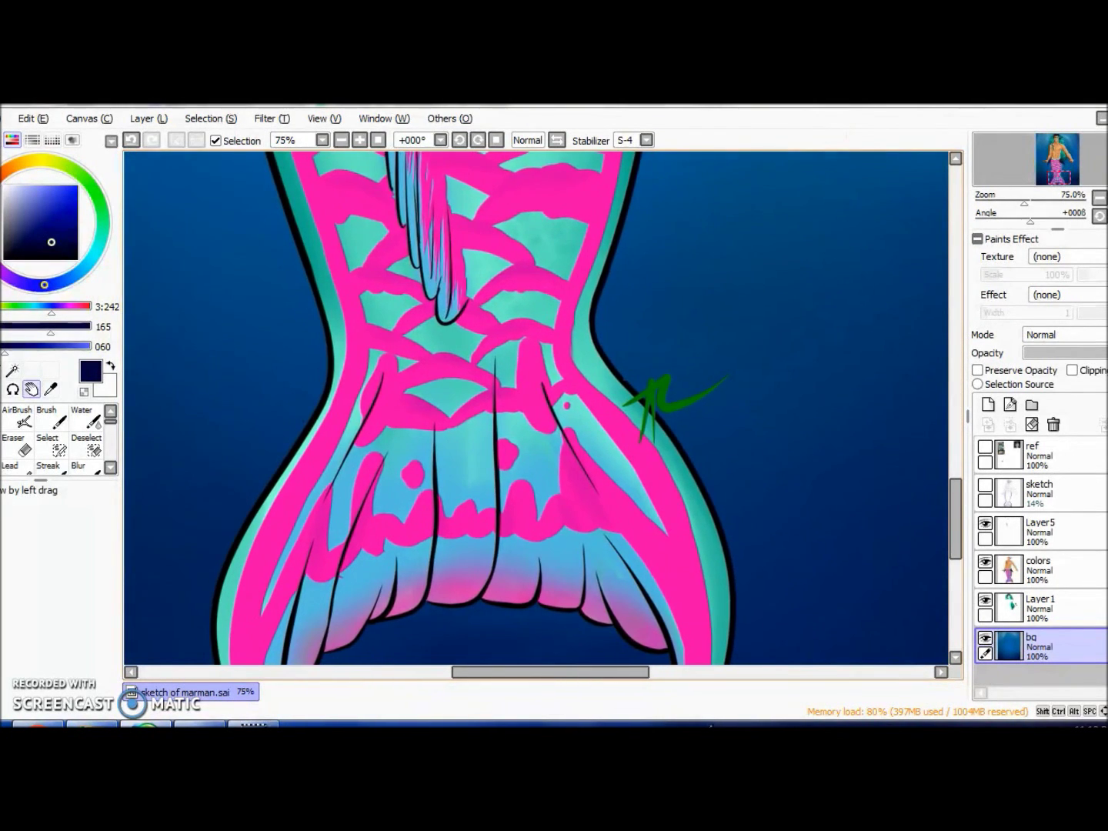
key(minus)
key(minus)
key(minus)
key(minus)
key(minus)
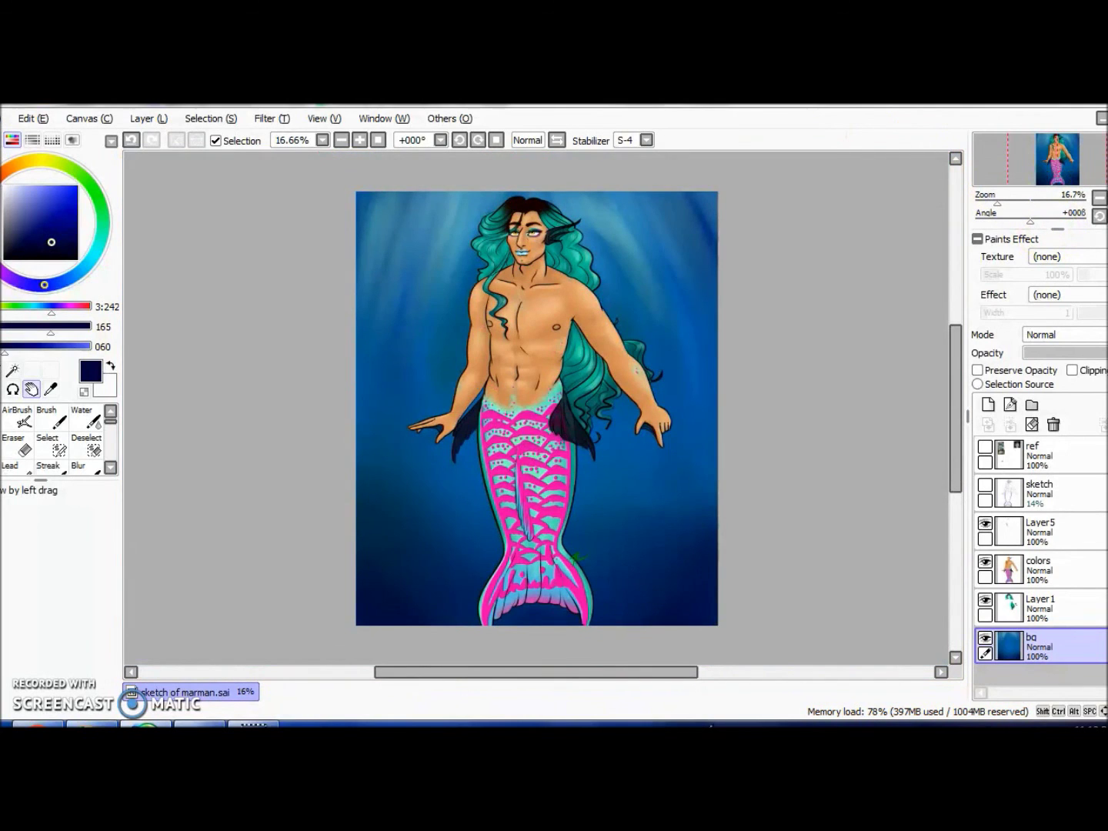